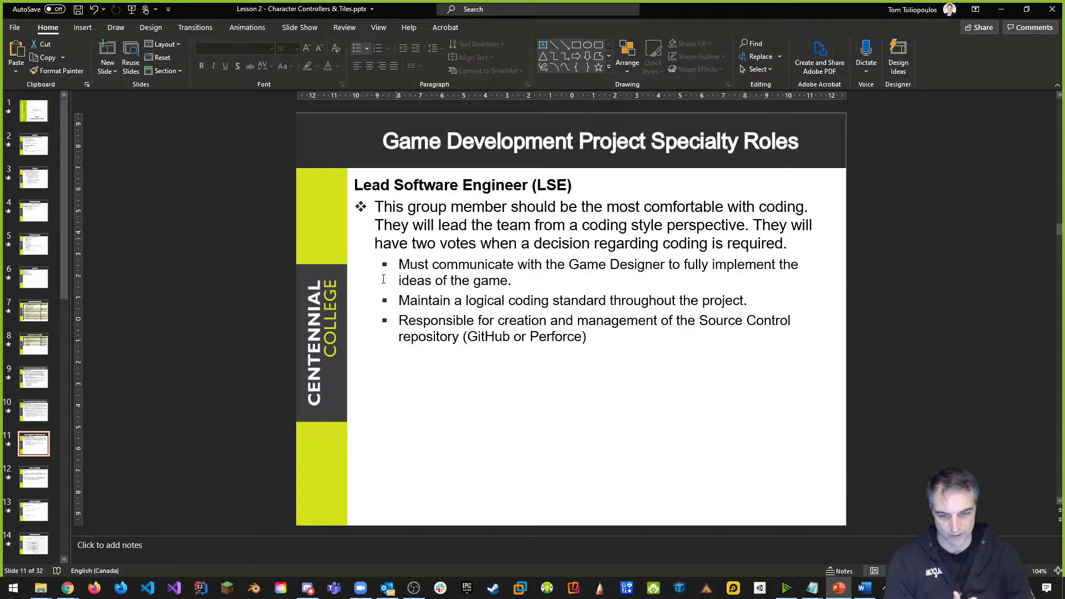
Highlight the source control options GitHub and Perforce in the last bullet of the Lead Software Engineer slide.
{"action": "double_click", "coordinate": [555, 337]}
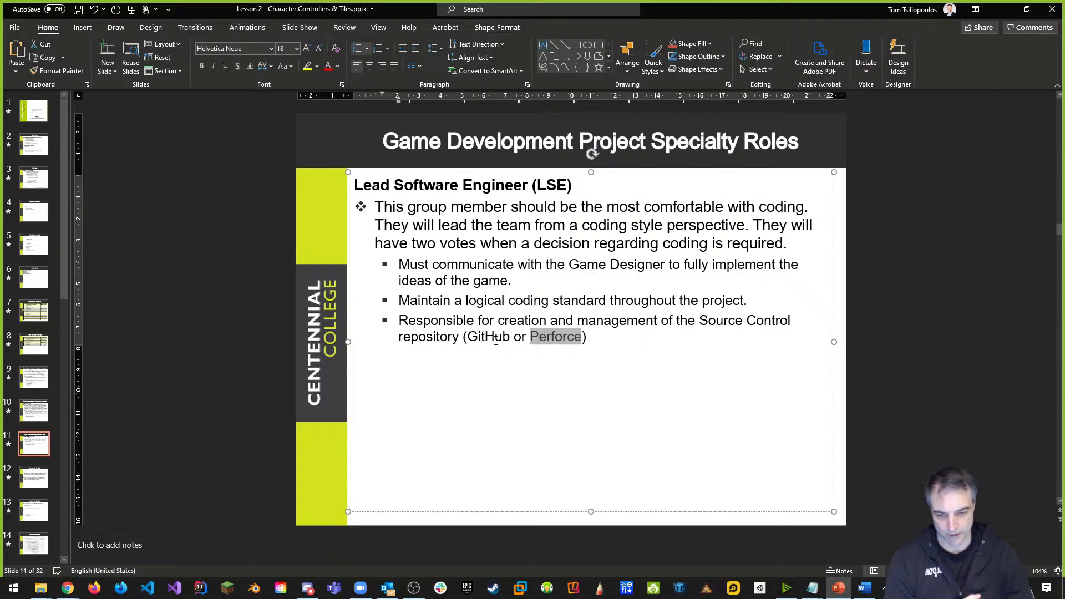
{"action": "left_click_drag", "start_coordinate": [512, 337], "coordinate": [462, 337]}
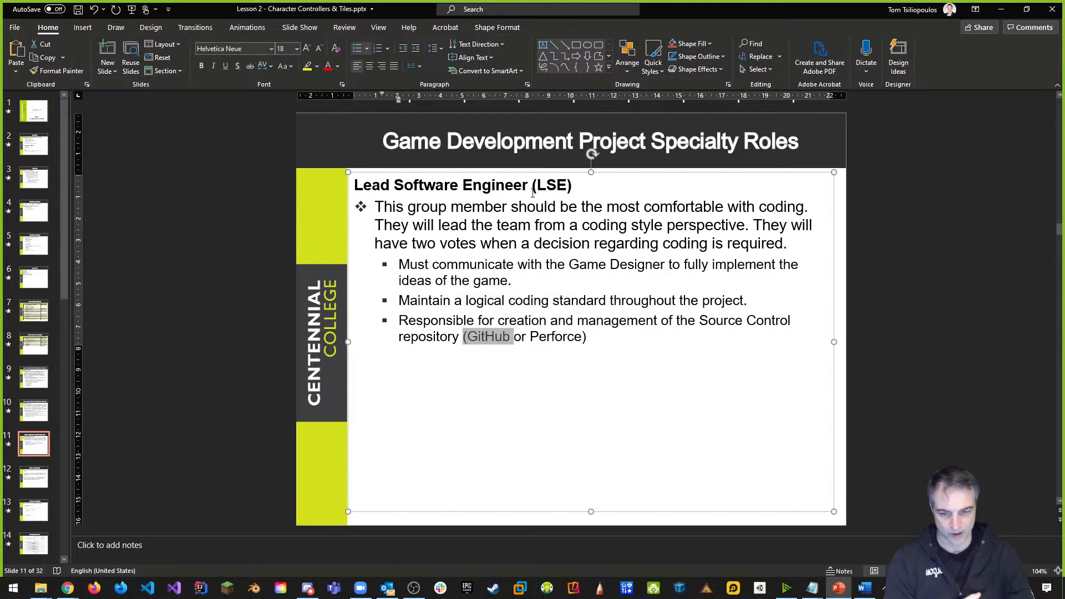
{"action": "left_click", "coordinate": [577, 321]}
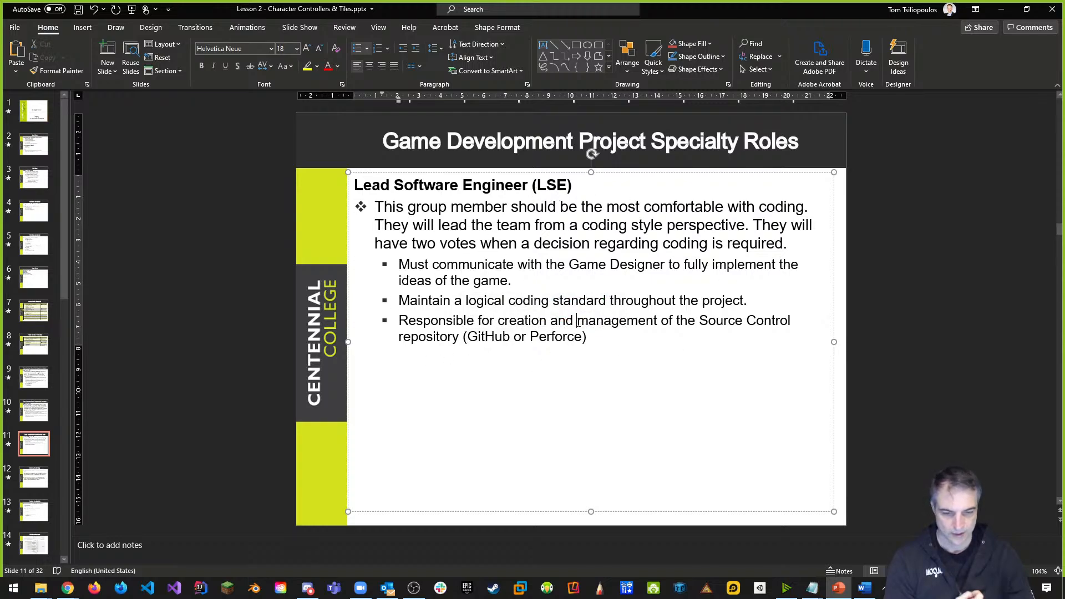
{"action": "double_click", "coordinate": [556, 337]}
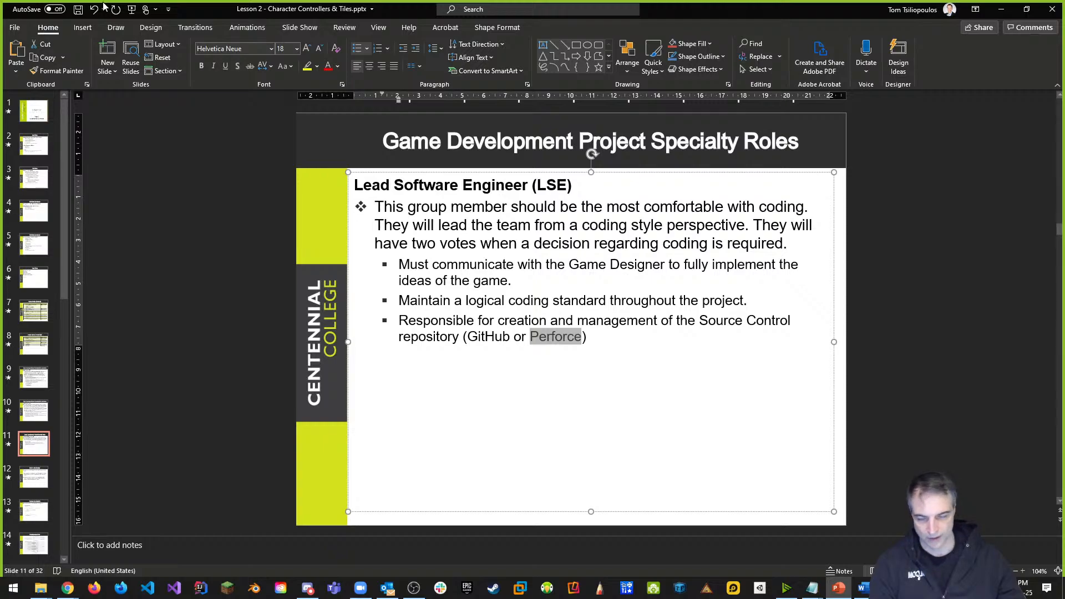
Show slide 12, Intro to Unity Scripting.
{"action": "left_click", "coordinate": [30, 442]}
{"action": "scroll", "coordinate": [52, 481], "scroll_direction": "down", "scroll_amount": 1}
{"action": "left_click", "coordinate": [39, 464]}
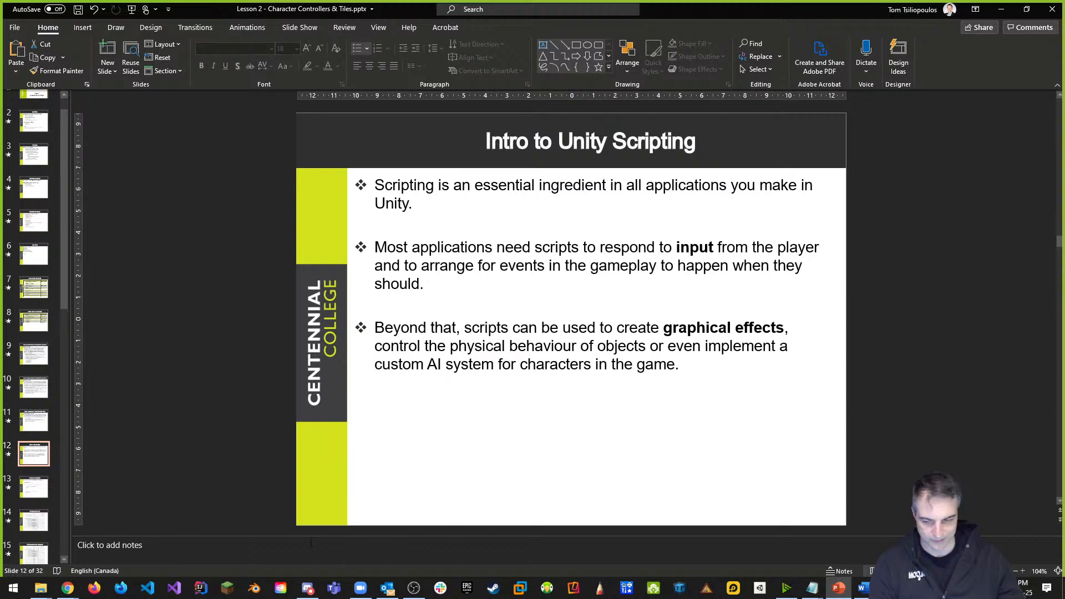
Switch to Chrome and load github.com in a new tab.
{"action": "mouse_move", "coordinate": [67, 591]}
{"action": "left_click", "coordinate": [52, 546]}
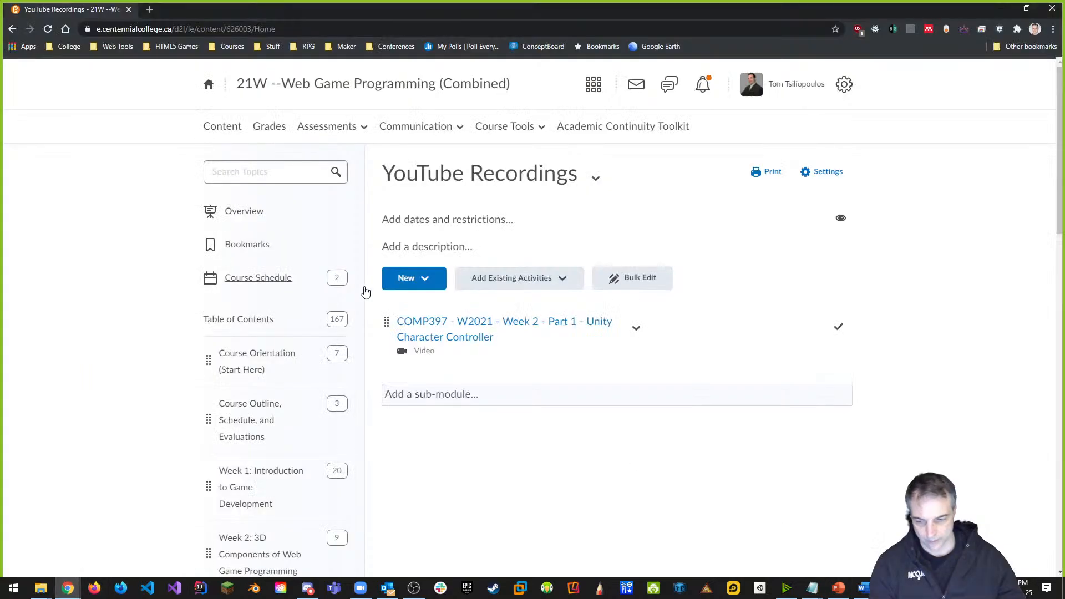
{"action": "left_click", "coordinate": [149, 9]}
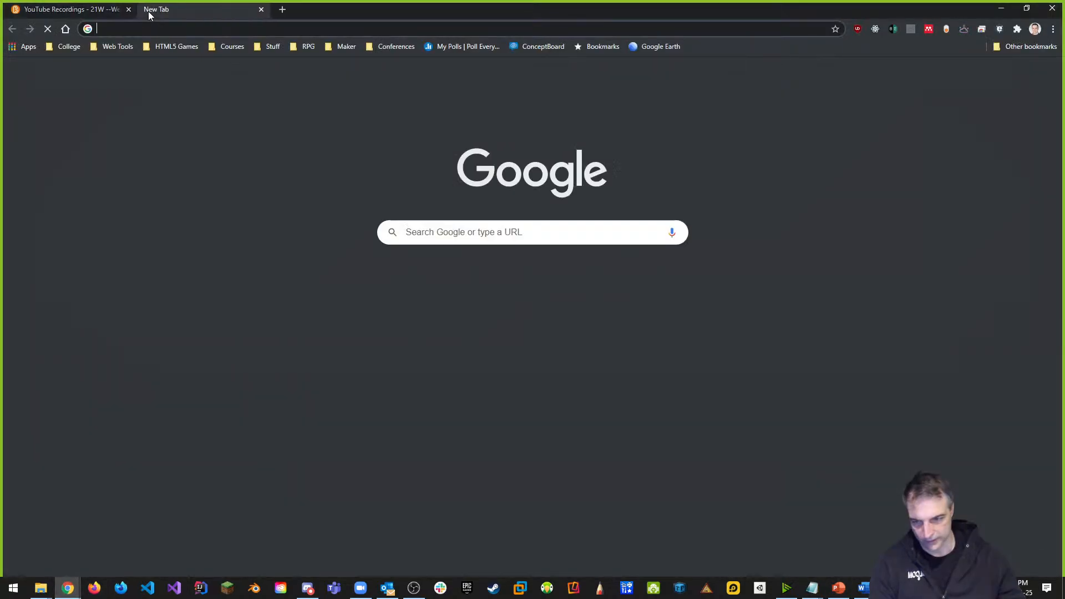
{"action": "type", "text": "github.com"}
{"action": "key", "text": "Return"}
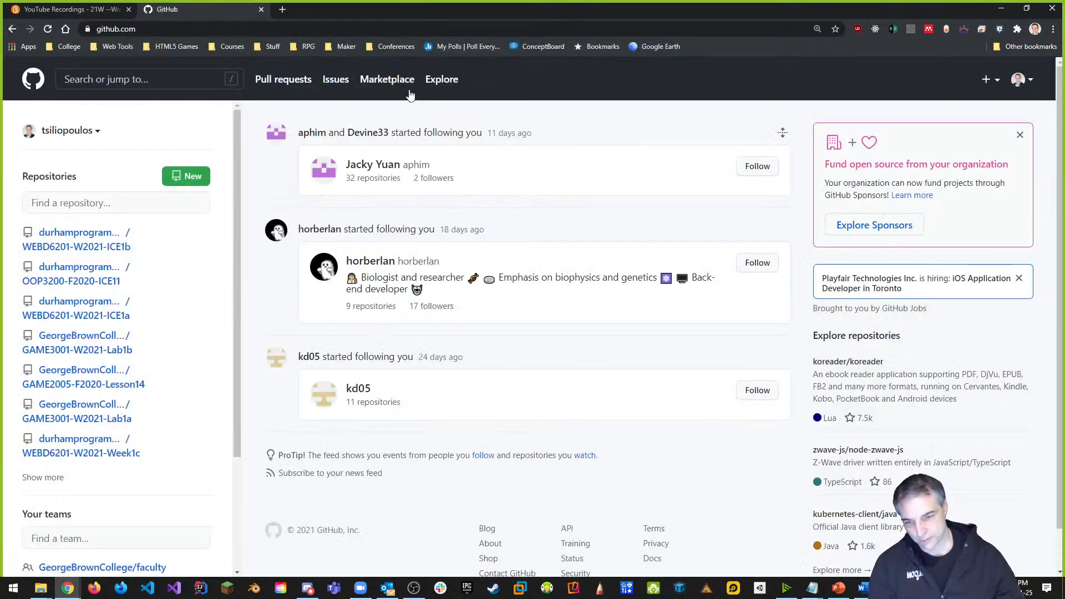
Go to the CentennialCollege organization page on GitHub.
{"action": "left_click", "coordinate": [174, 31]}
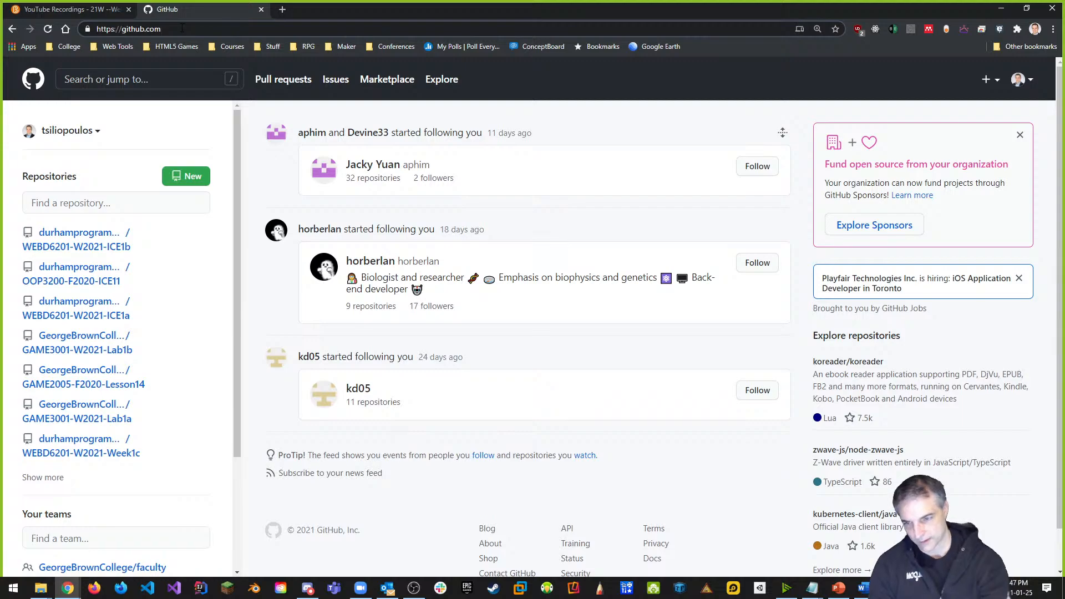
{"action": "left_click", "coordinate": [182, 29]}
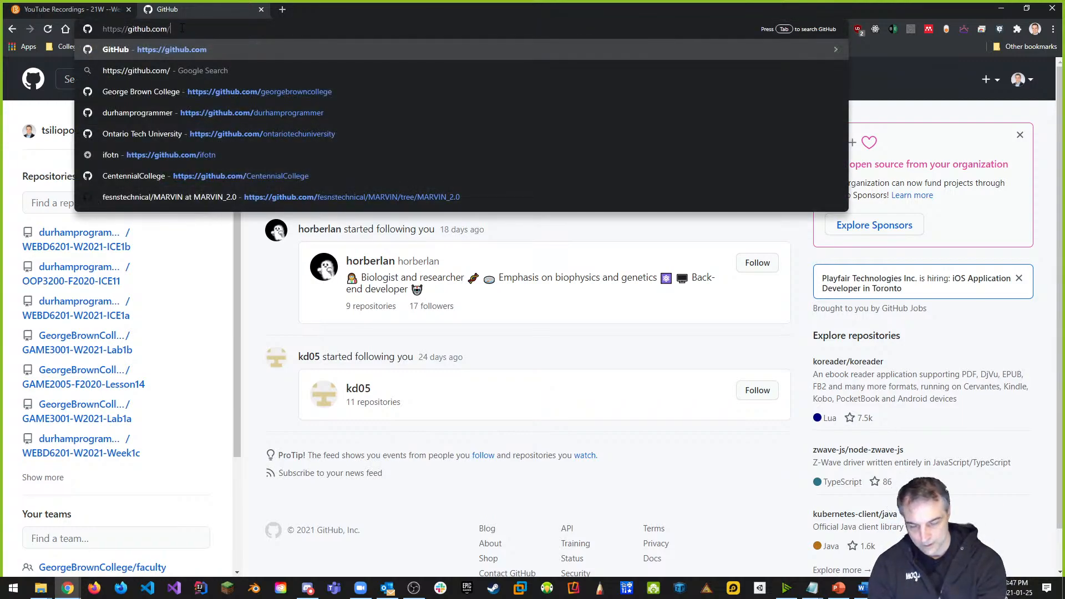
{"action": "type", "text": "cne"}
{"action": "key", "text": "BackSpace"}
{"action": "key", "text": "BackSpace"}
{"action": "type", "text": "entennialCollege"}
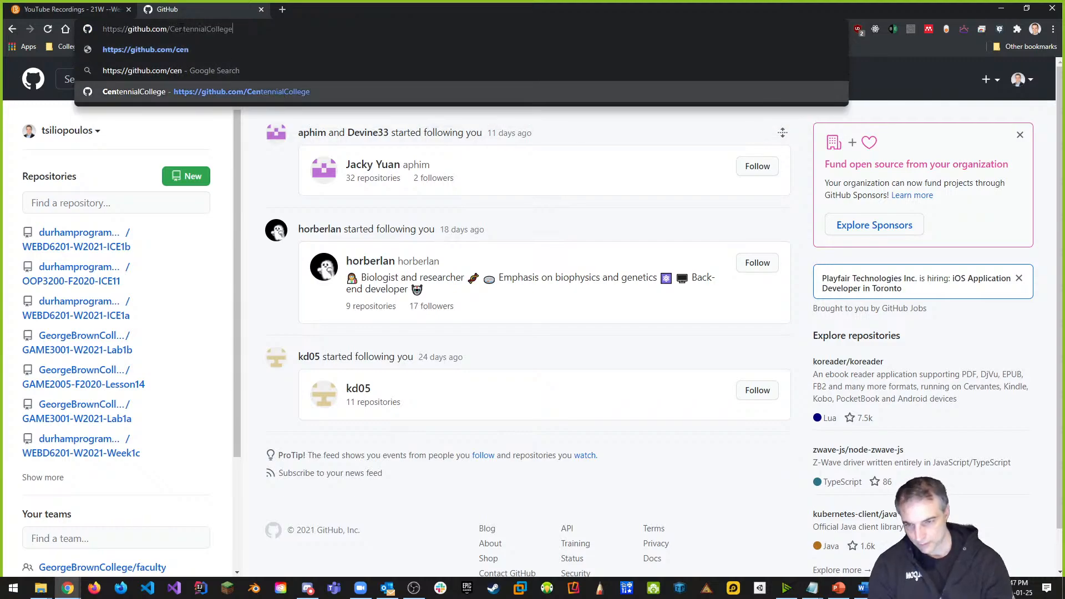
{"action": "left_click", "coordinate": [233, 92]}
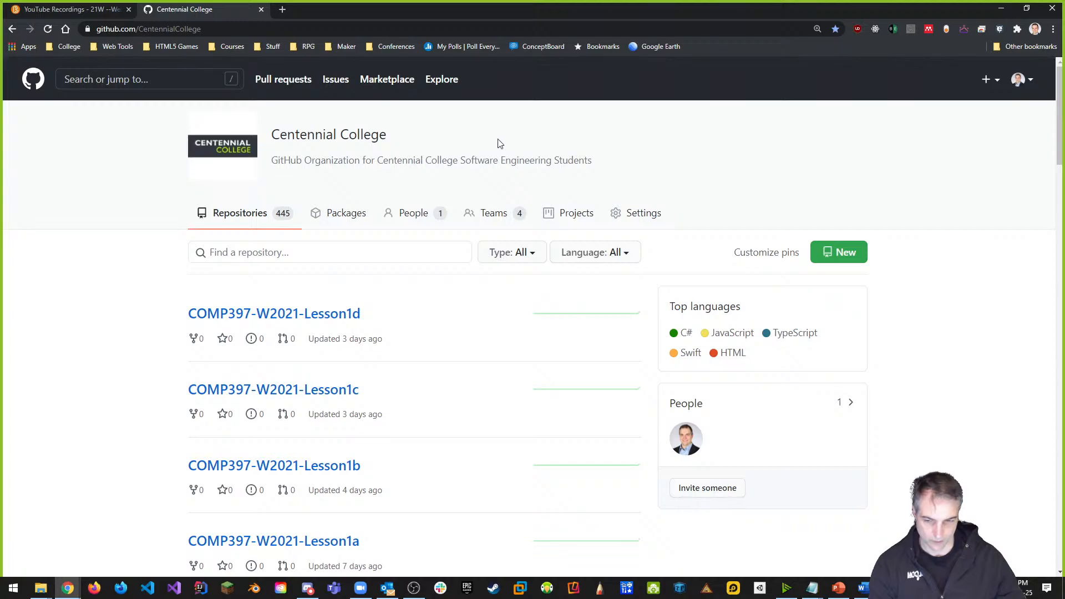
Open the COMP397-W2021-Lesson1d repository and show its clone and download options.
{"action": "scroll", "coordinate": [447, 291], "scroll_direction": "down", "scroll_amount": 2}
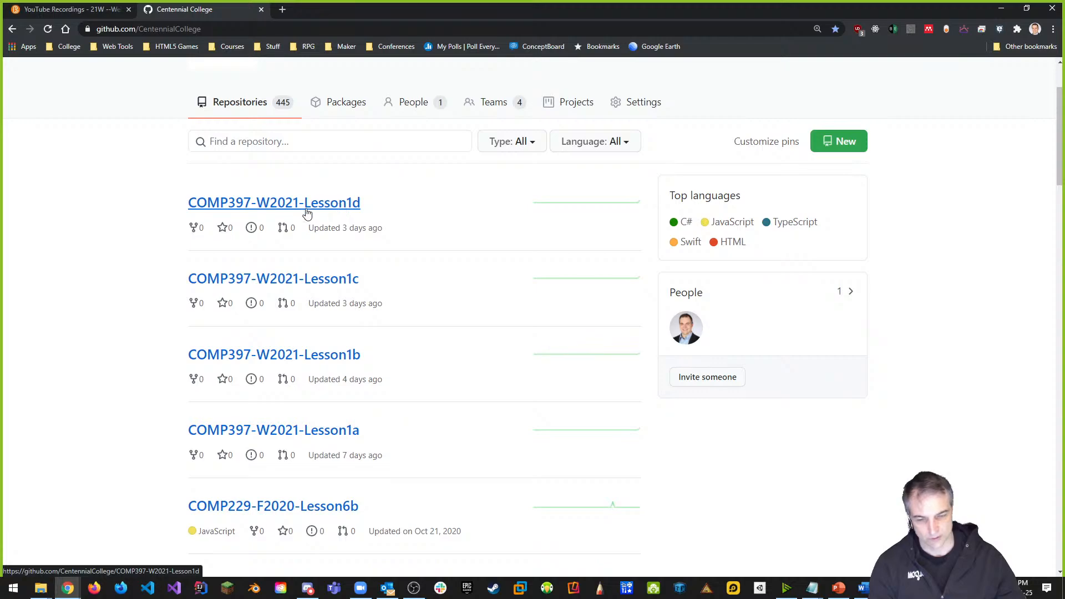
{"action": "scroll", "coordinate": [412, 300], "scroll_direction": "up", "scroll_amount": 1}
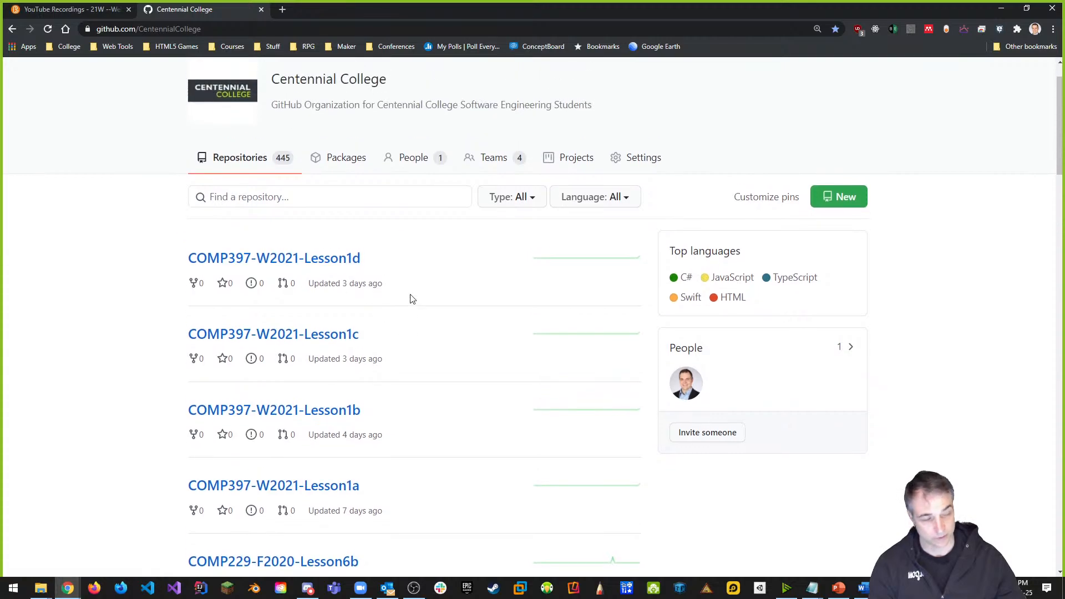
{"action": "left_click", "coordinate": [348, 265]}
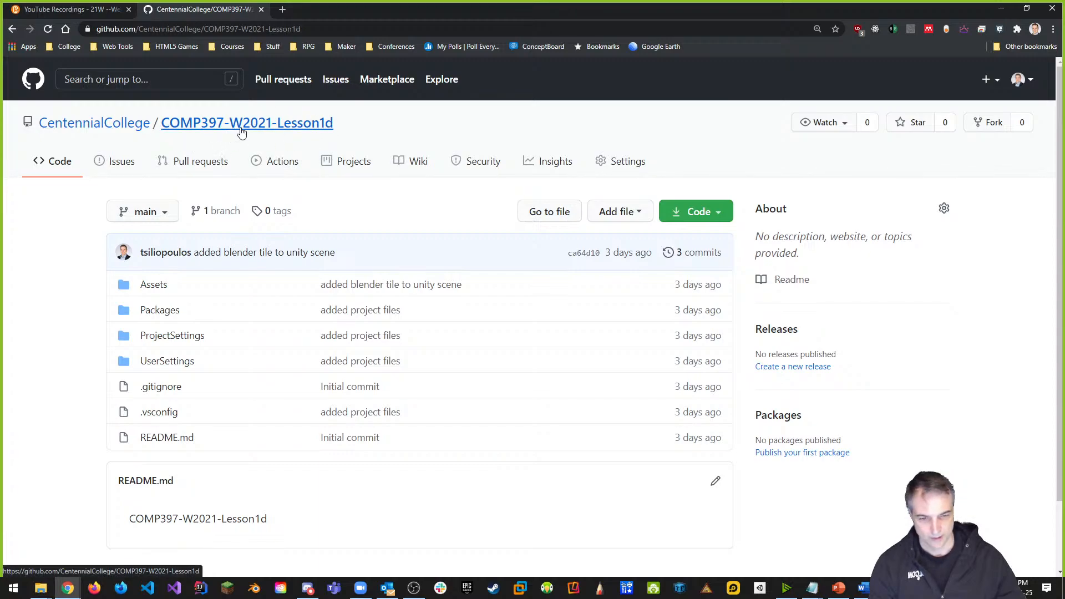
{"action": "left_click", "coordinate": [712, 215]}
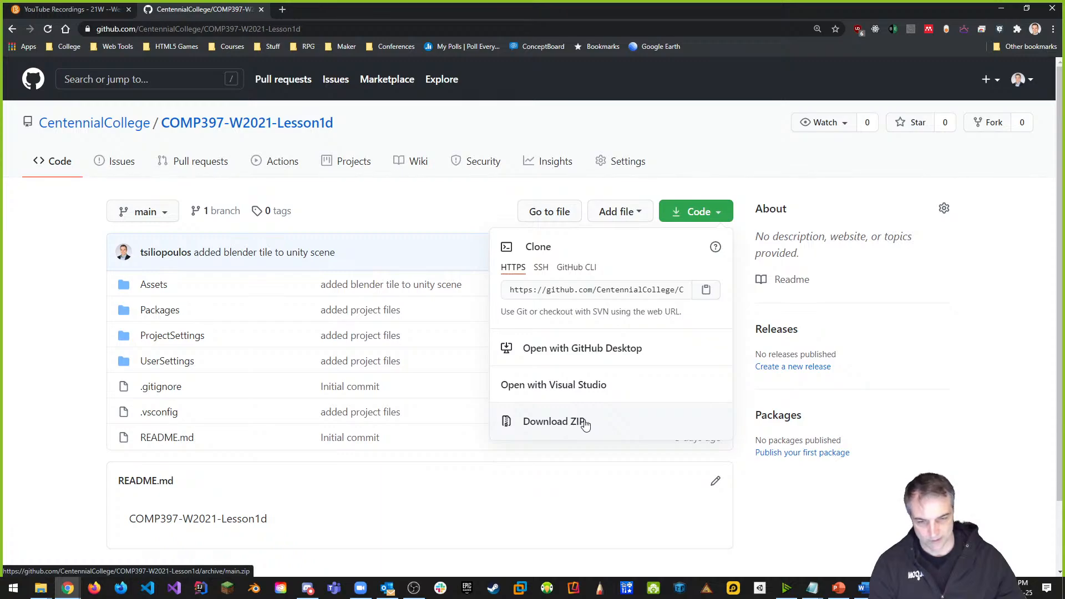
Copy the repository's web address and open the GitHub Repos section of Week 2 on the course site.
{"action": "left_click", "coordinate": [251, 29]}
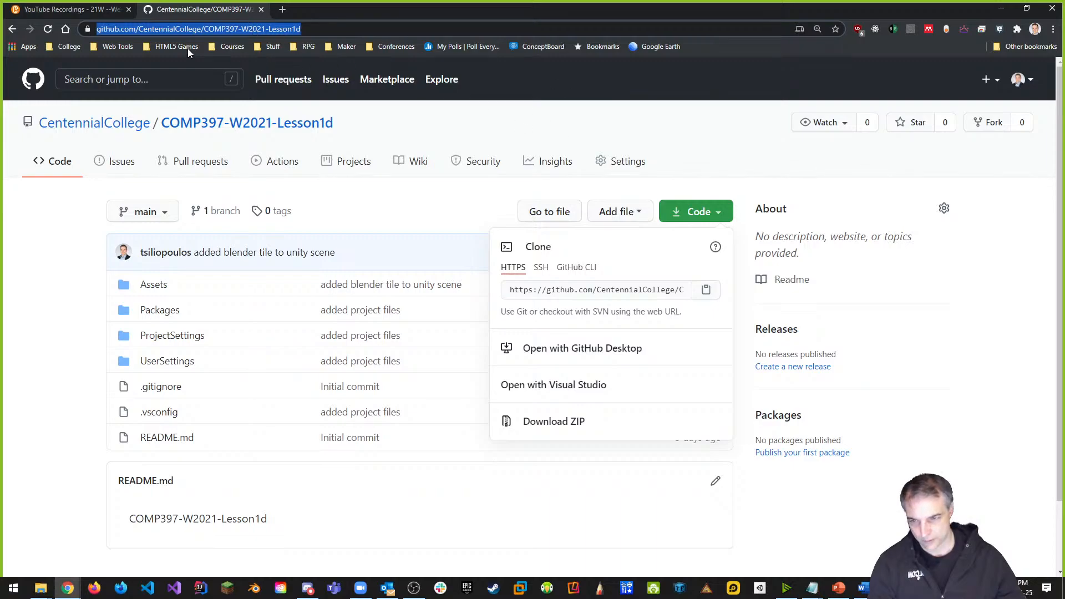
{"action": "left_click", "coordinate": [85, 13]}
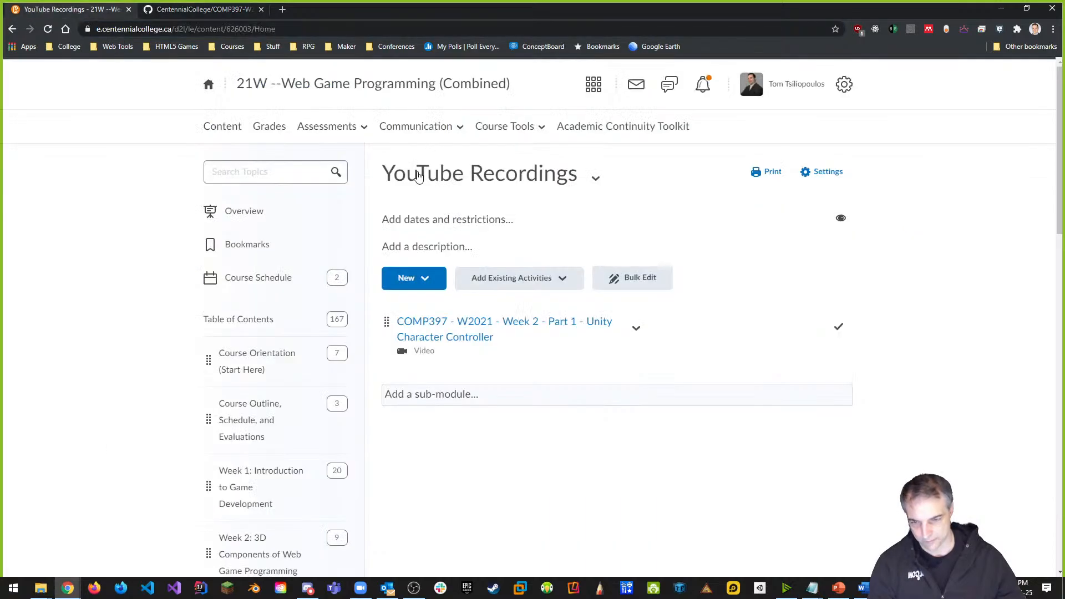
{"action": "scroll", "coordinate": [311, 363], "scroll_direction": "down", "scroll_amount": 4}
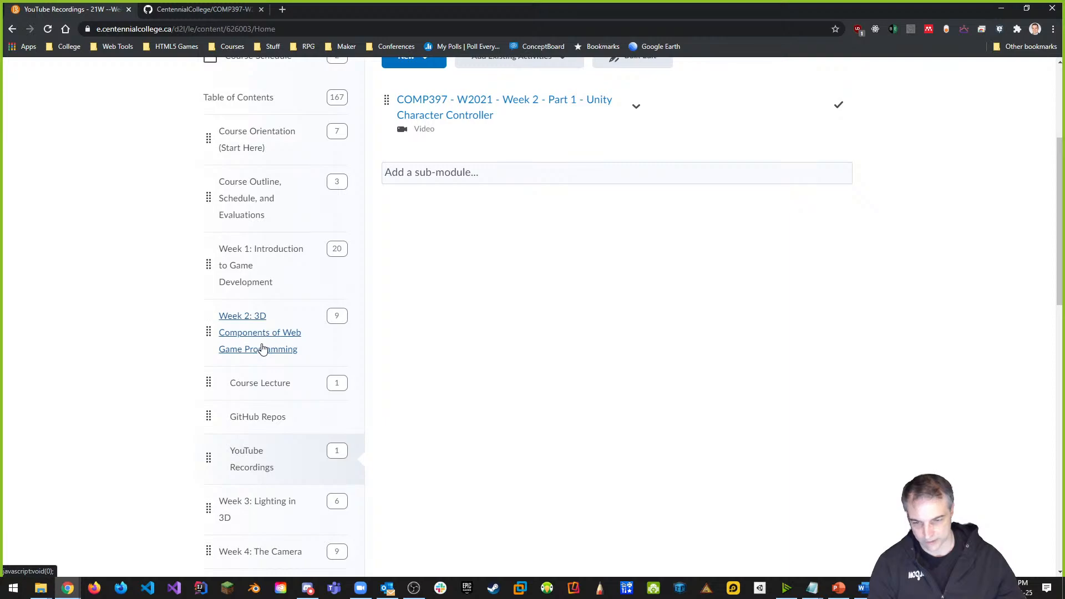
{"action": "left_click", "coordinate": [273, 418]}
{"action": "scroll", "coordinate": [613, 214], "scroll_direction": "up", "scroll_amount": 3}
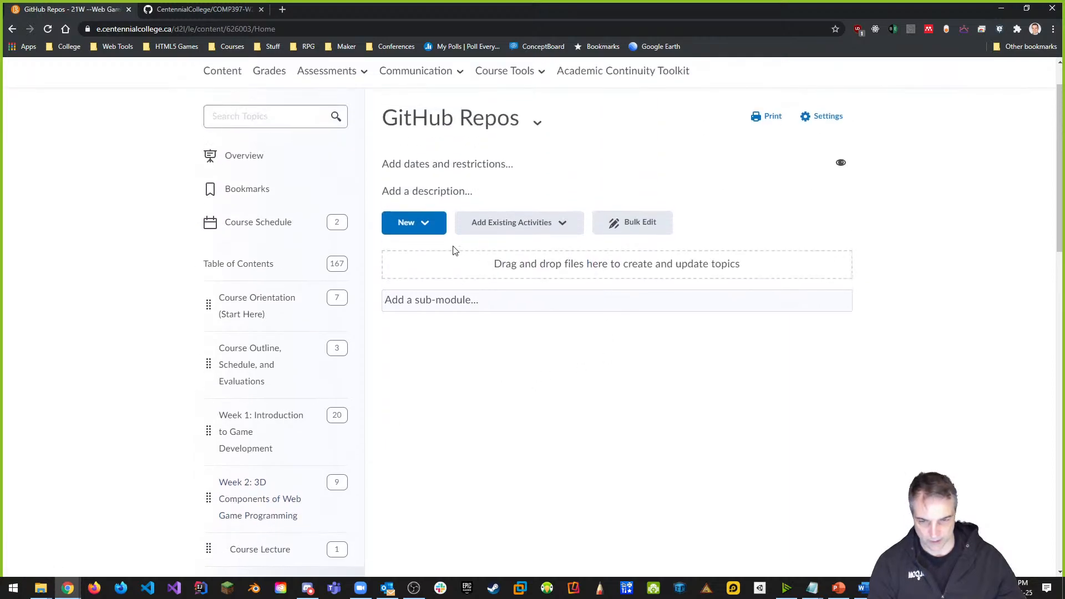
Create a link titled Starter to the copied repository address, set to open as an external resource.
{"action": "left_click", "coordinate": [431, 225]}
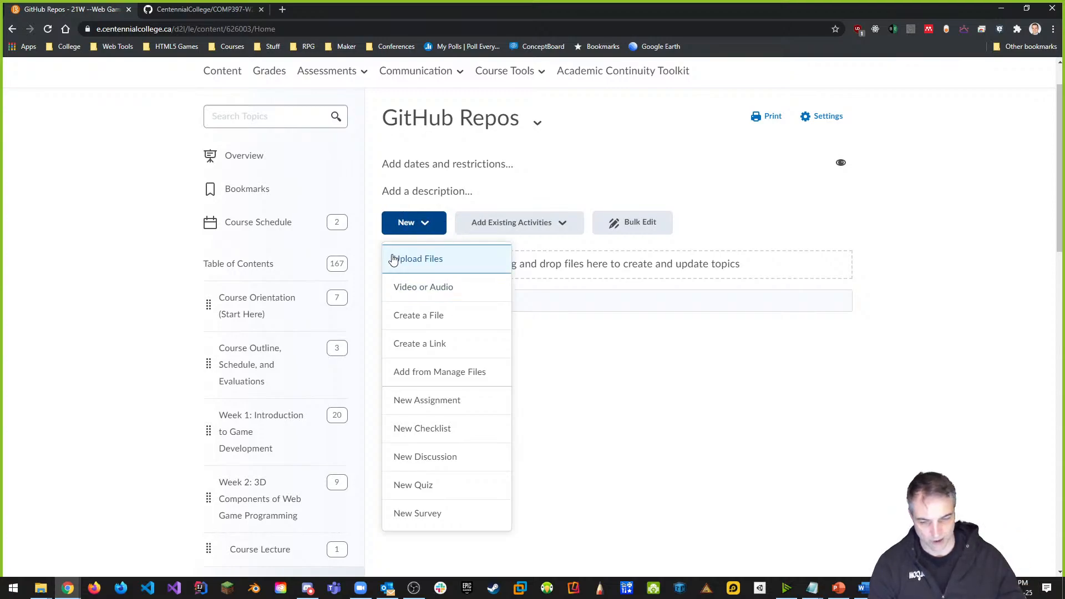
{"action": "left_click", "coordinate": [452, 346]}
{"action": "left_click", "coordinate": [499, 210]}
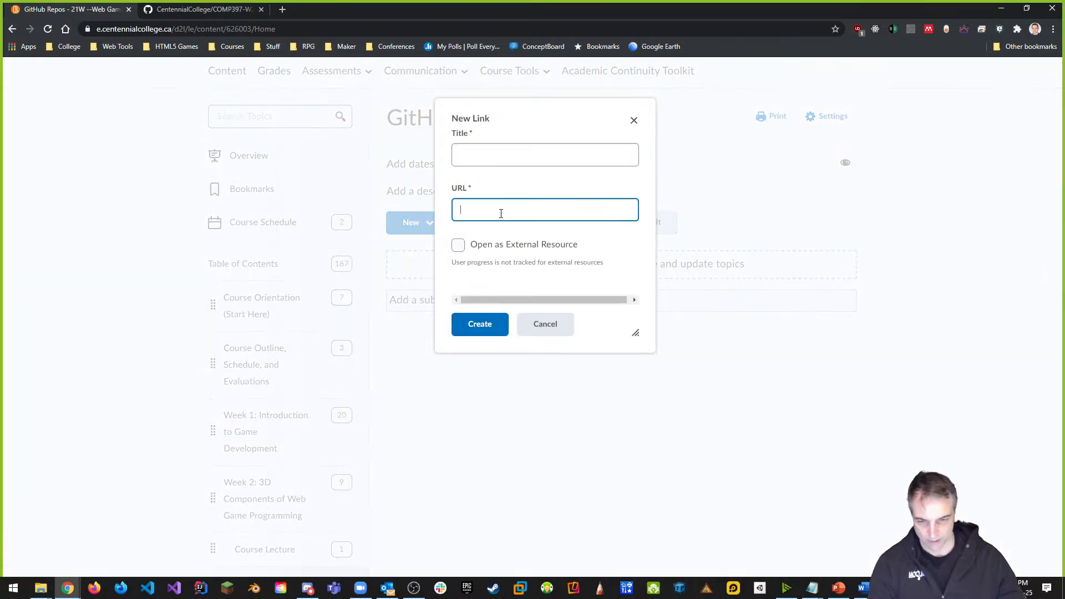
{"action": "key", "text": "ctrl+v"}
{"action": "left_click", "coordinate": [507, 155]}
{"action": "type", "text": "Starter"}
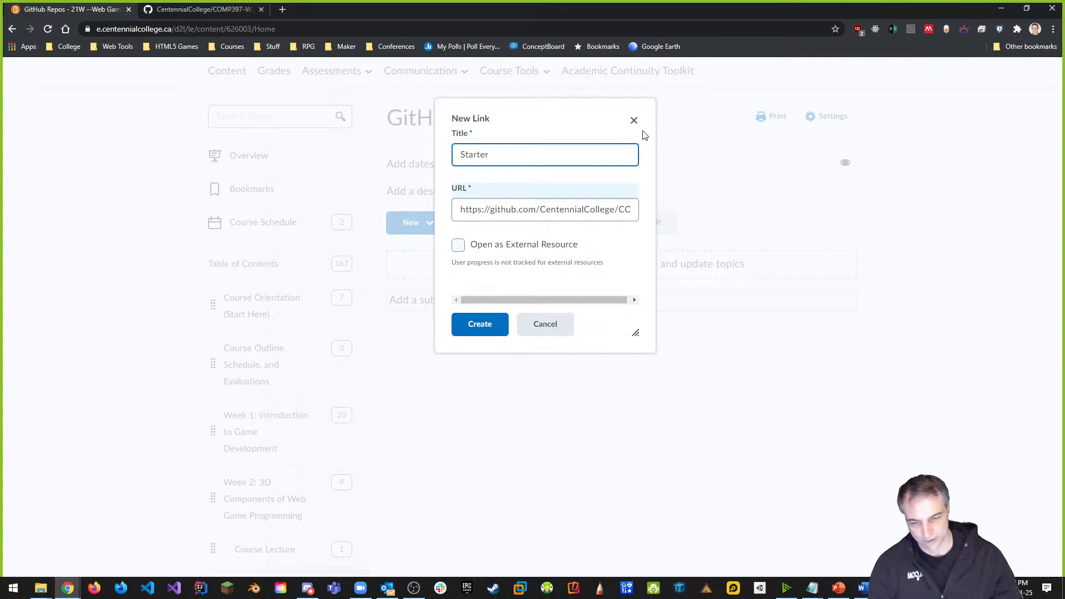
{"action": "left_click", "coordinate": [460, 246]}
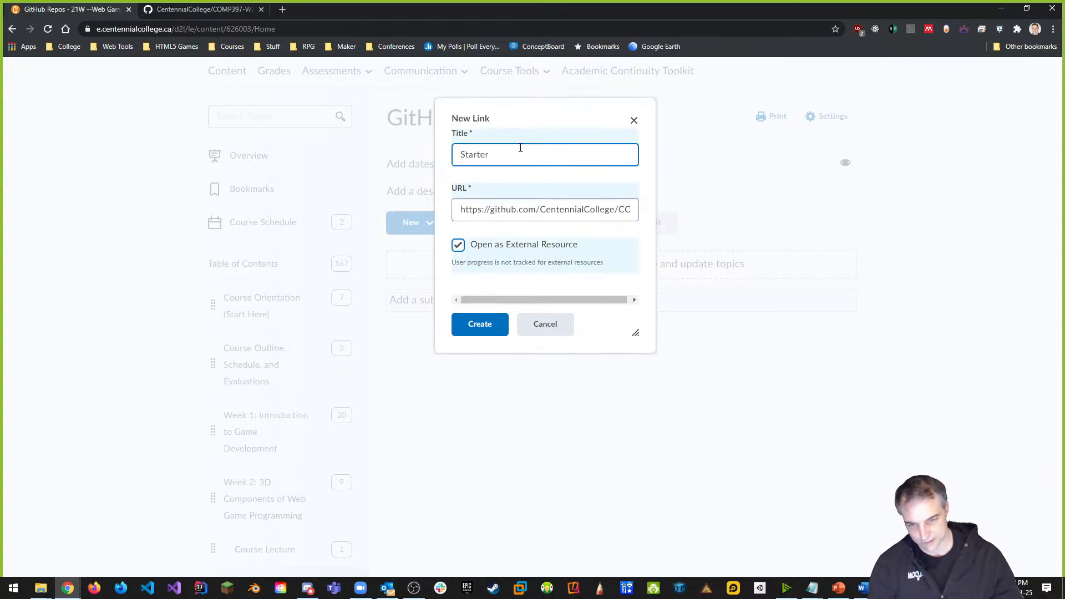
{"action": "left_click", "coordinate": [490, 333]}
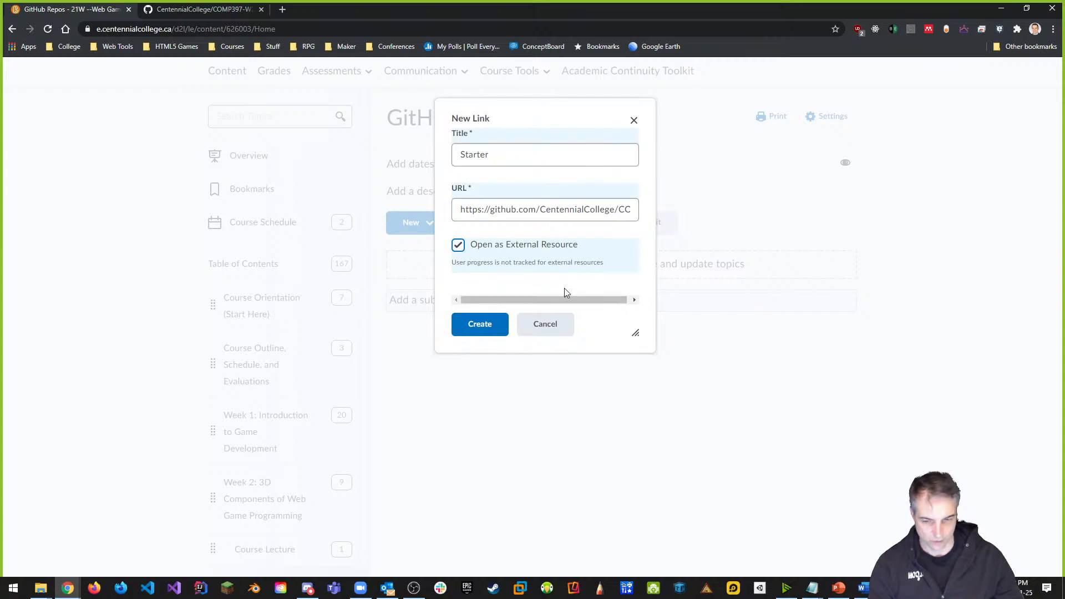
{"action": "left_click", "coordinate": [490, 329]}
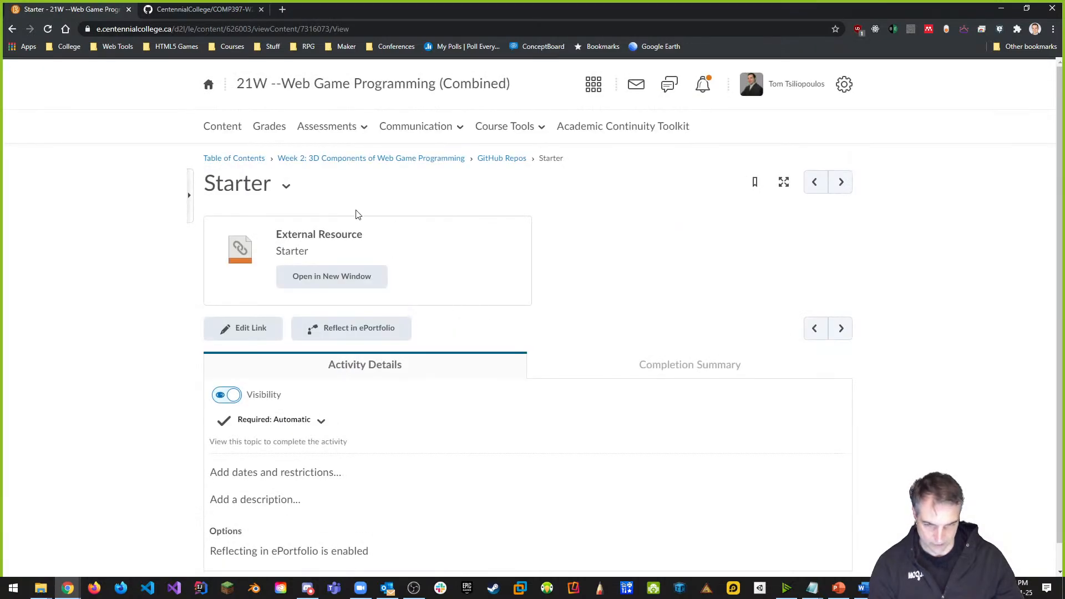
Review the Week 2 module's Course Lecture, GitHub Repos and YouTube Recordings sections.
{"action": "left_click", "coordinate": [369, 162]}
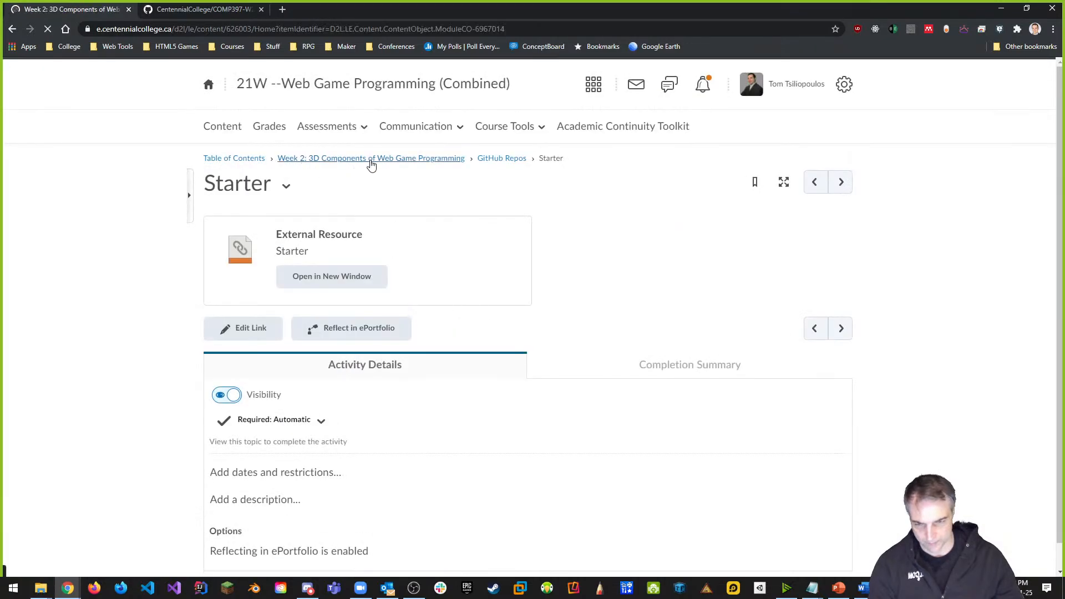
{"action": "scroll", "coordinate": [459, 288], "scroll_direction": "down", "scroll_amount": 14}
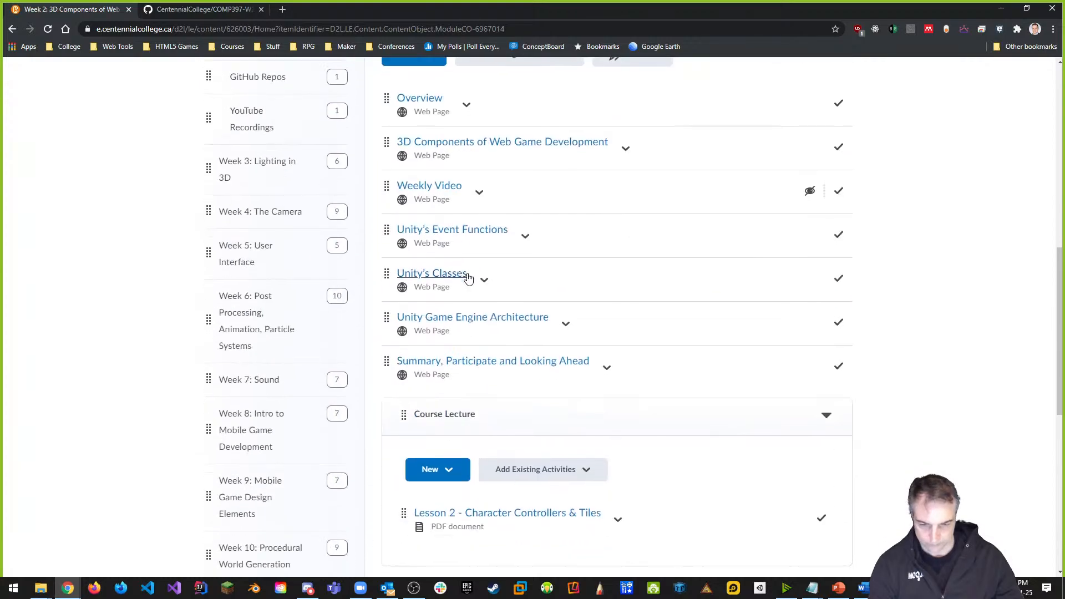
{"action": "scroll", "coordinate": [408, 264], "scroll_direction": "down", "scroll_amount": 5}
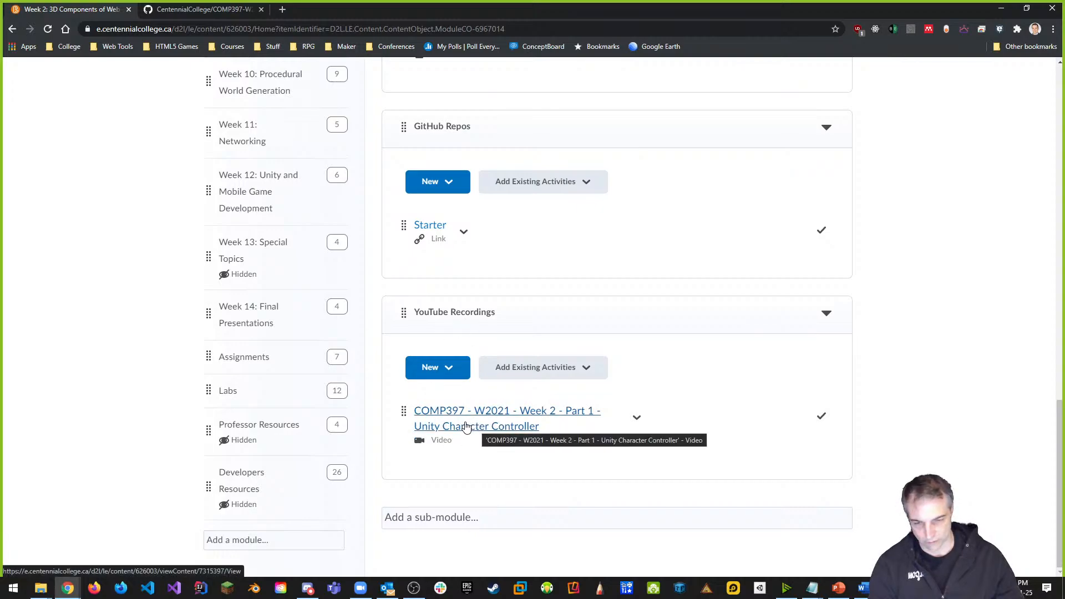
{"action": "scroll", "coordinate": [644, 374], "scroll_direction": "up", "scroll_amount": 3}
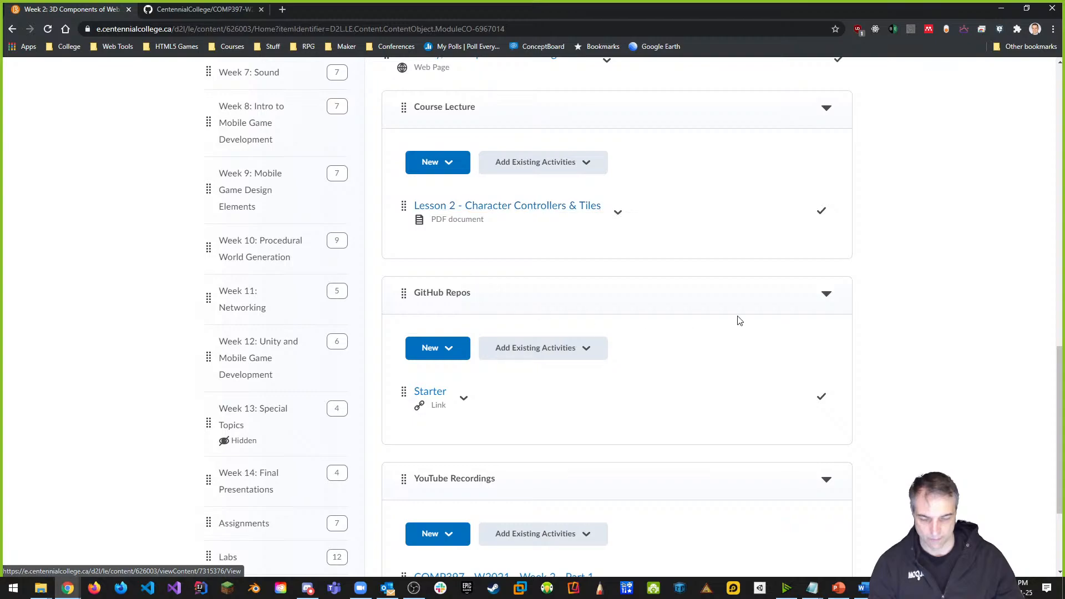
Download the COMP397-W2021-Lesson1d repository from GitHub as a ZIP and bring the COMP397 folder window into view.
{"action": "left_click", "coordinate": [203, 10]}
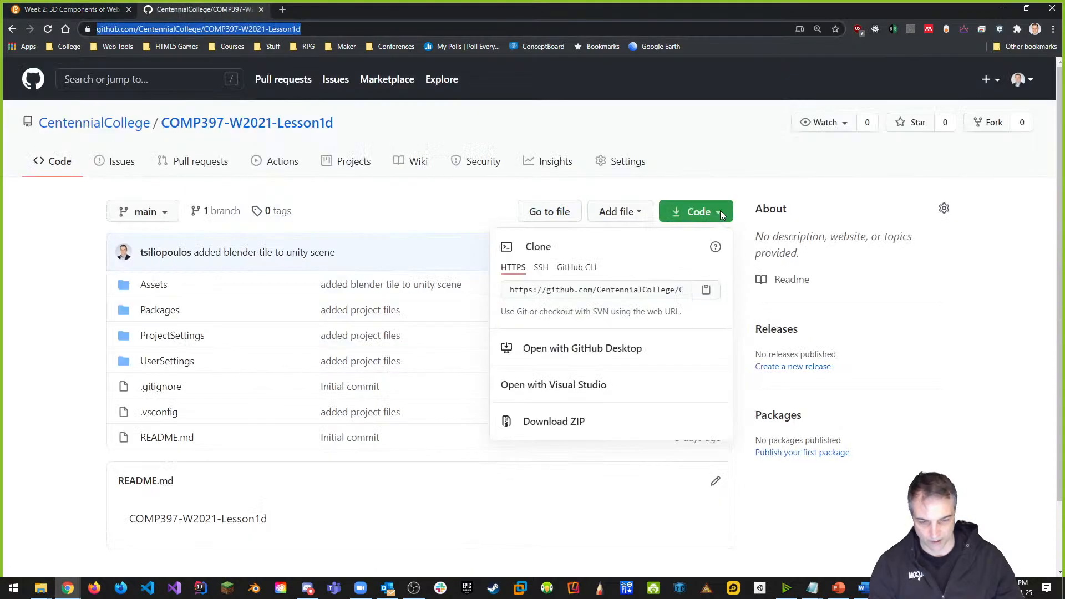
{"action": "left_click", "coordinate": [585, 423]}
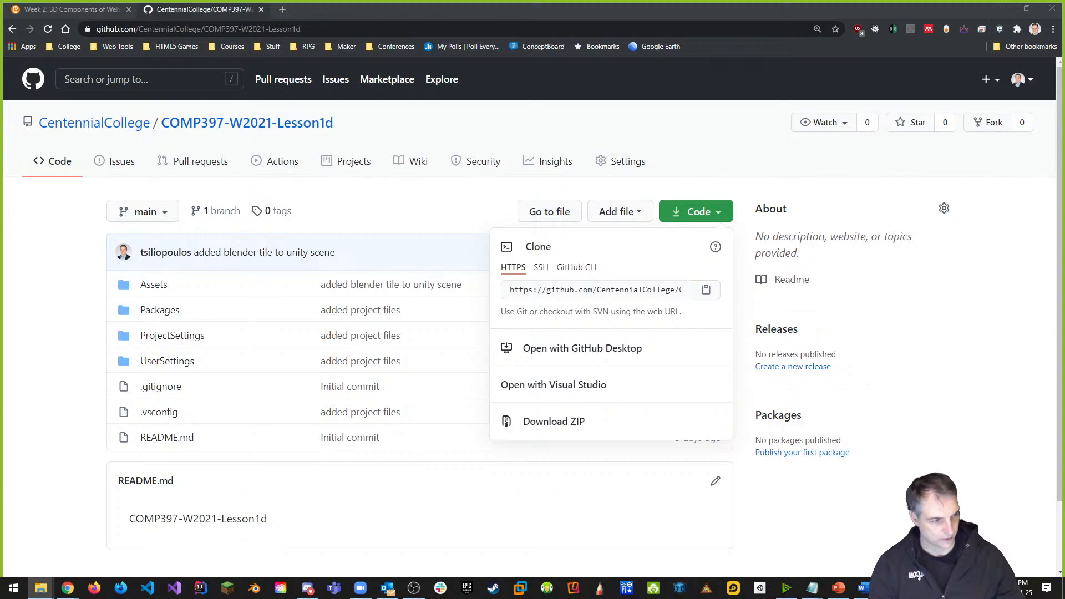
{"action": "left_click_drag", "start_coordinate": [1064, 118], "coordinate": [524, 102]}
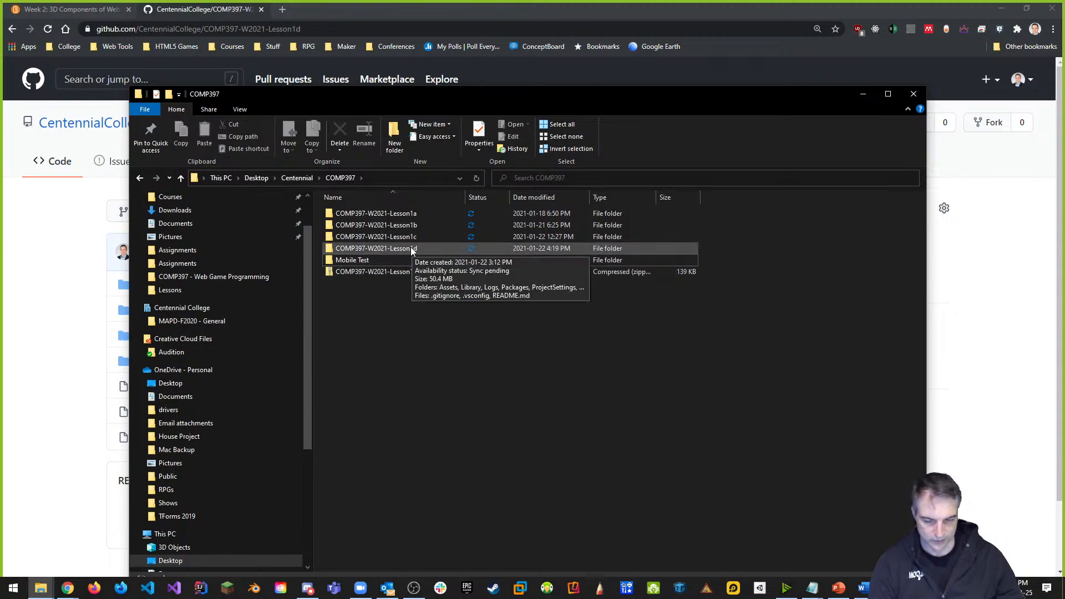
Examine the 7-Zip extraction options available for COMP397-W2021-Lesson1d-main.zip in the COMP397 folder.
{"action": "left_click", "coordinate": [375, 273]}
{"action": "right_click", "coordinate": [375, 271]}
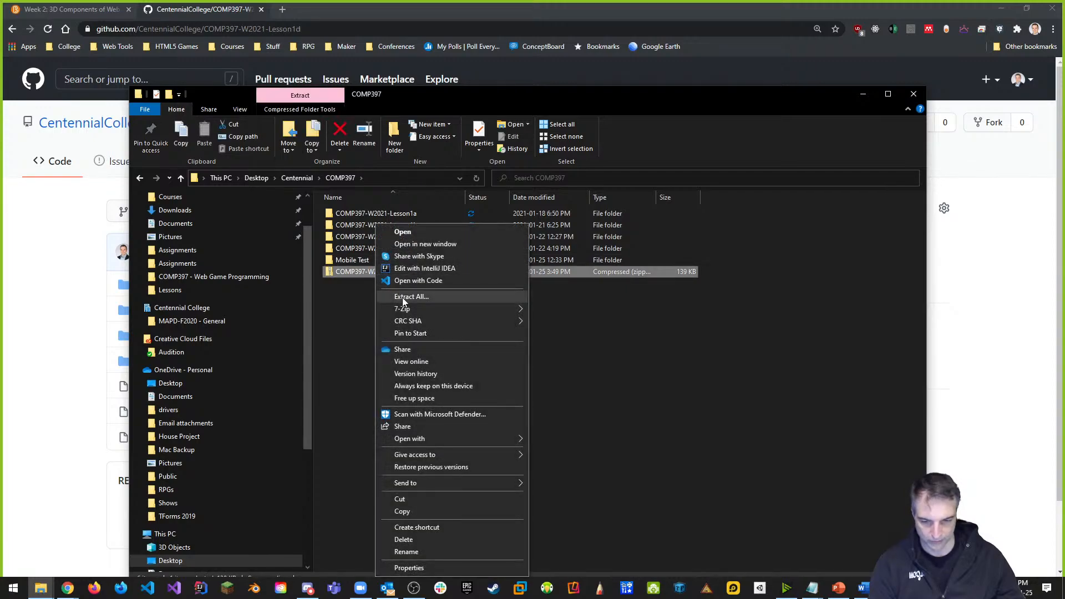
{"action": "mouse_move", "coordinate": [403, 309]}
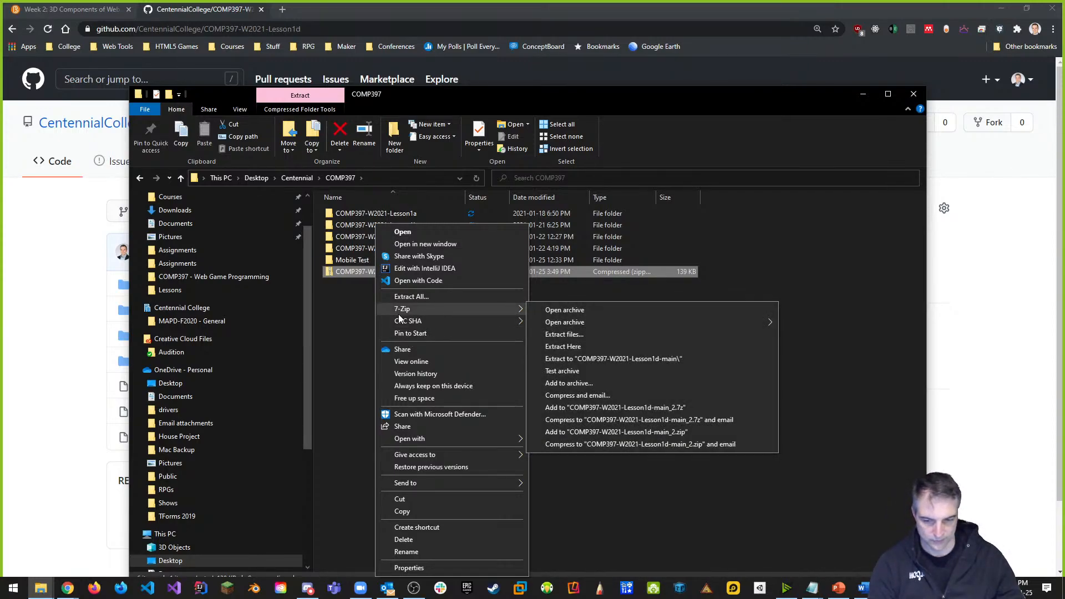
{"action": "left_click", "coordinate": [337, 324]}
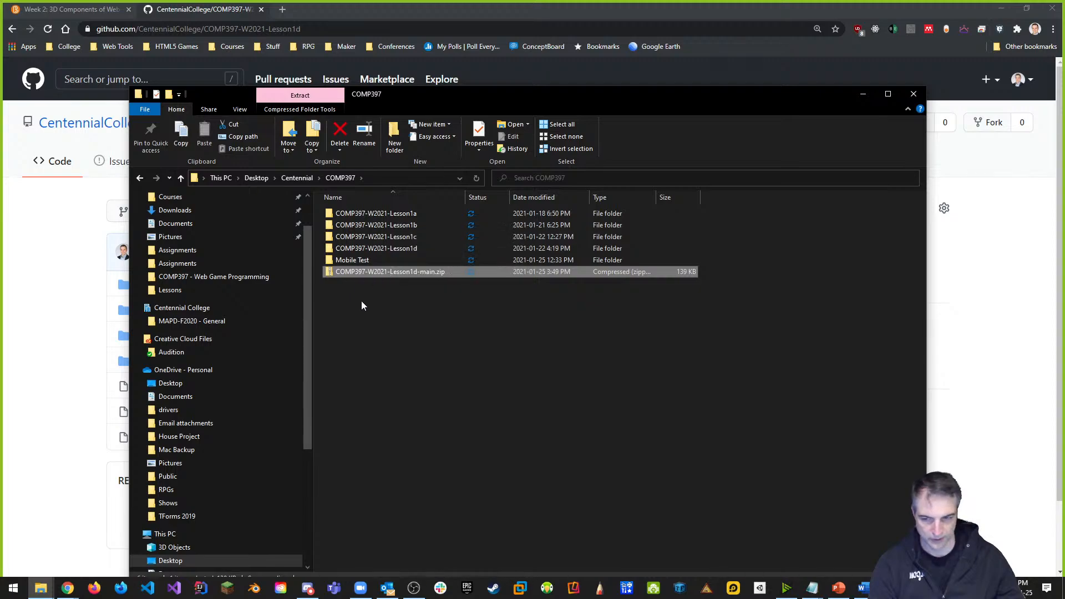
Search the web for 7zip in a new browser tab, open the official 7-Zip site and copy its web address.
{"action": "left_click", "coordinate": [282, 9]}
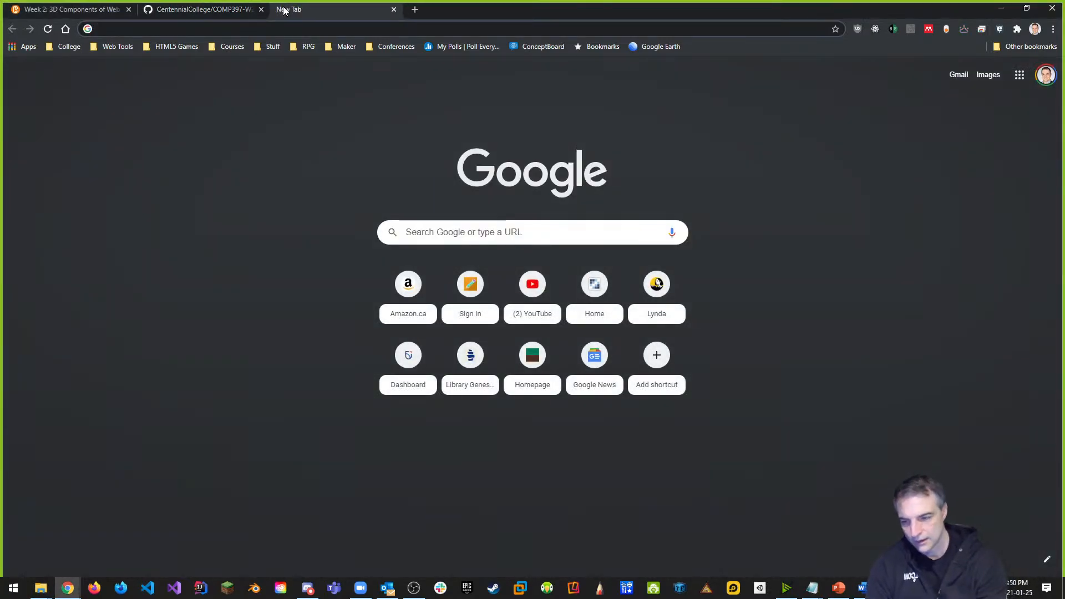
{"action": "type", "text": "7zip"}
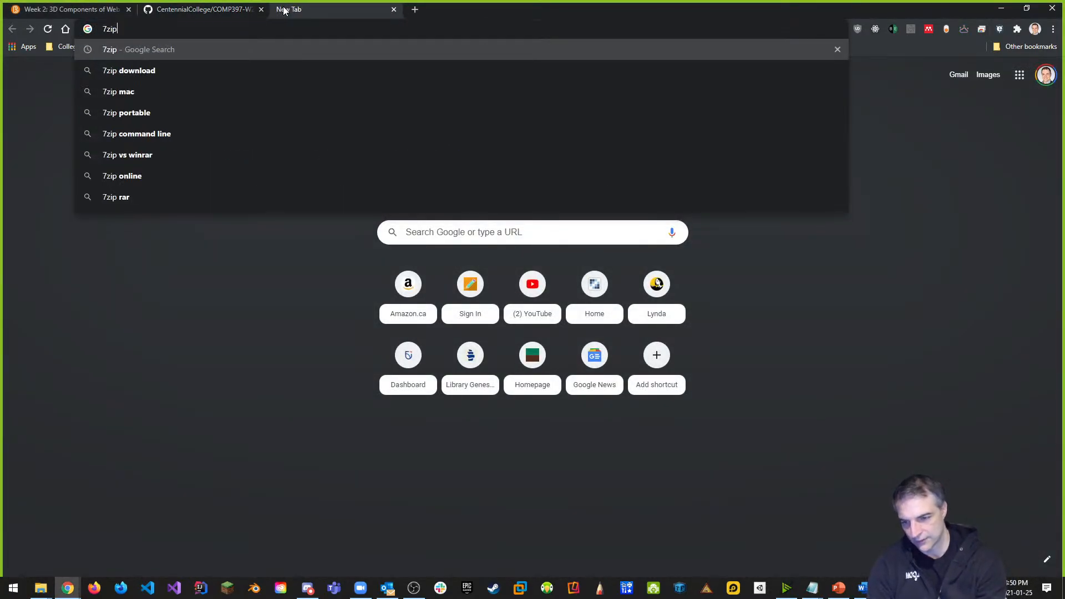
{"action": "key", "text": "Return"}
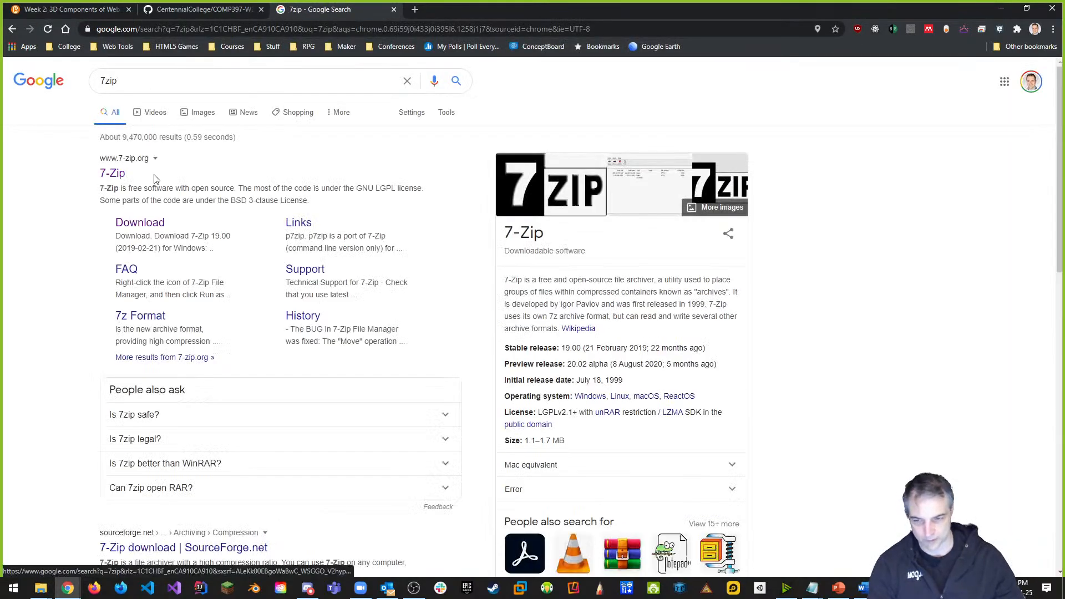
{"action": "left_click", "coordinate": [135, 161]}
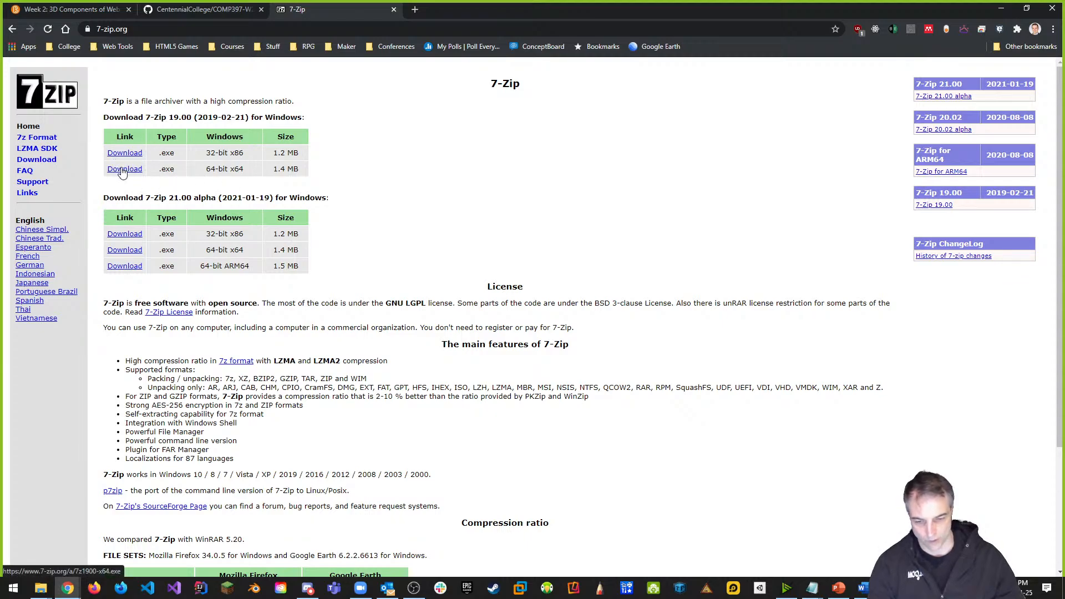
{"action": "left_click", "coordinate": [111, 29]}
{"action": "key", "text": "ctrl+c"}
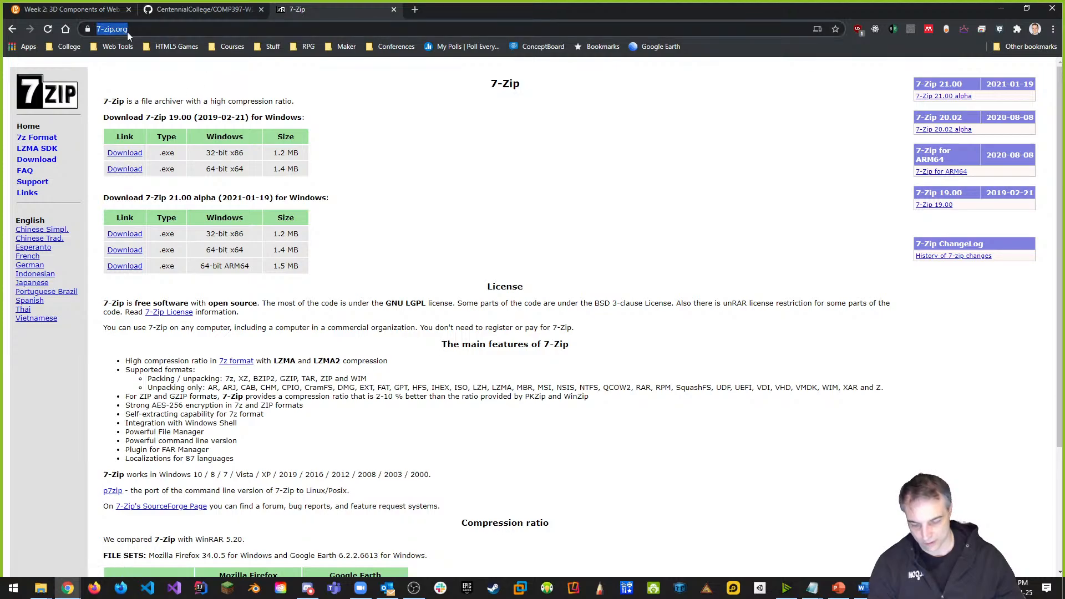
{"action": "left_click", "coordinate": [116, 9]}
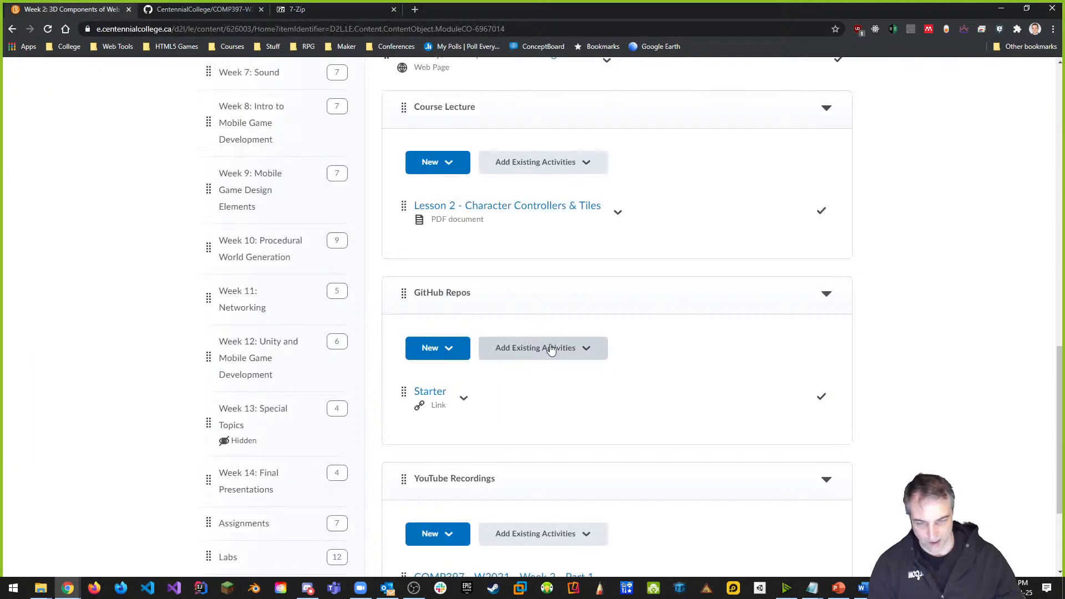
{"action": "scroll", "coordinate": [652, 358], "scroll_direction": "up", "scroll_amount": 1}
{"action": "scroll", "coordinate": [644, 355], "scroll_direction": "up", "scroll_amount": 3}
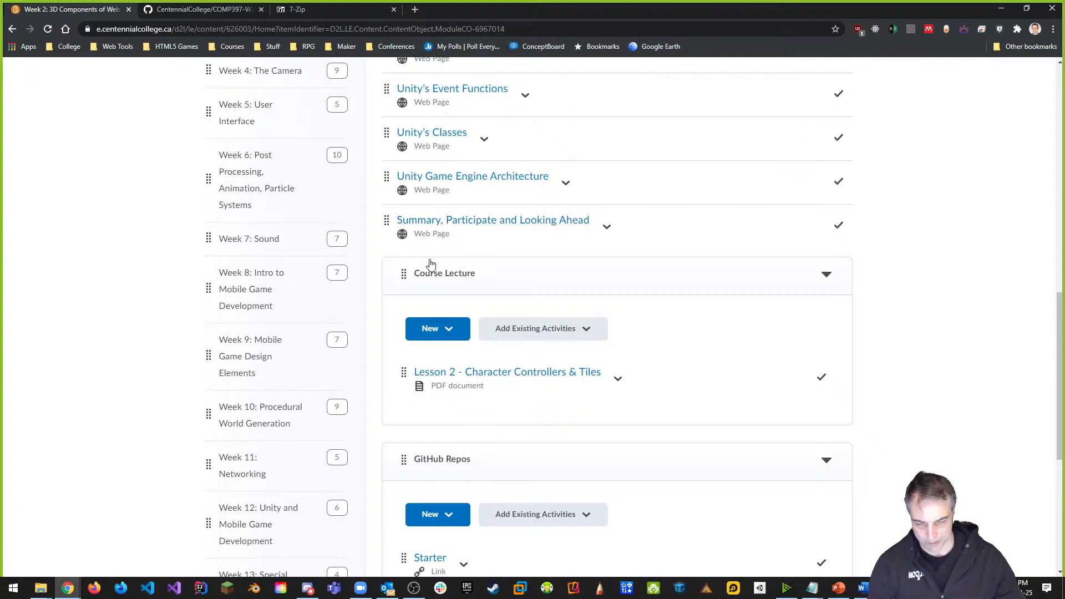
{"action": "left_click", "coordinate": [451, 335]}
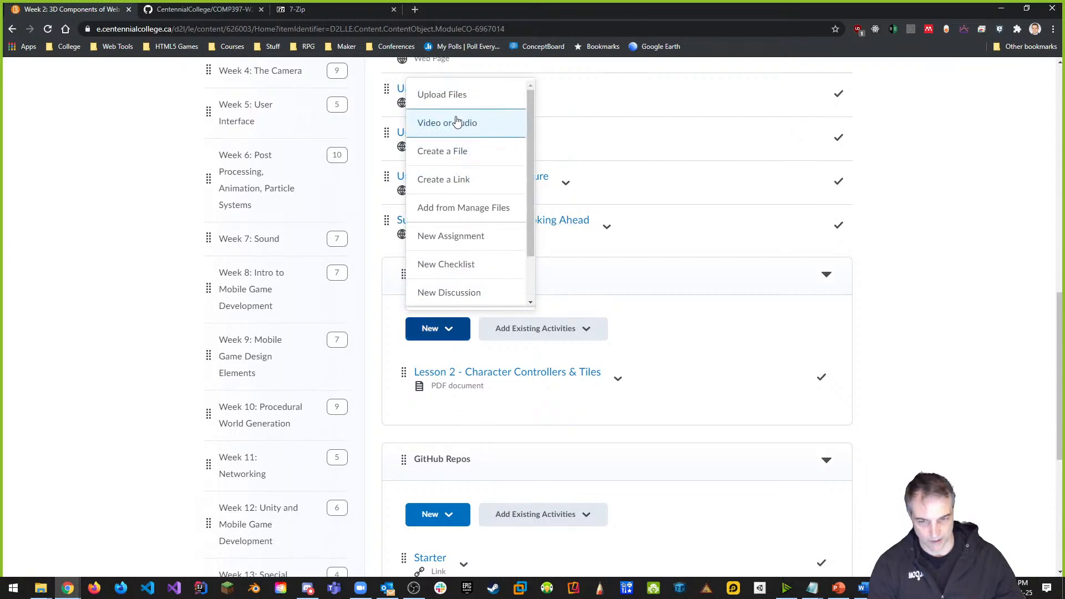
{"action": "left_click", "coordinate": [457, 180]}
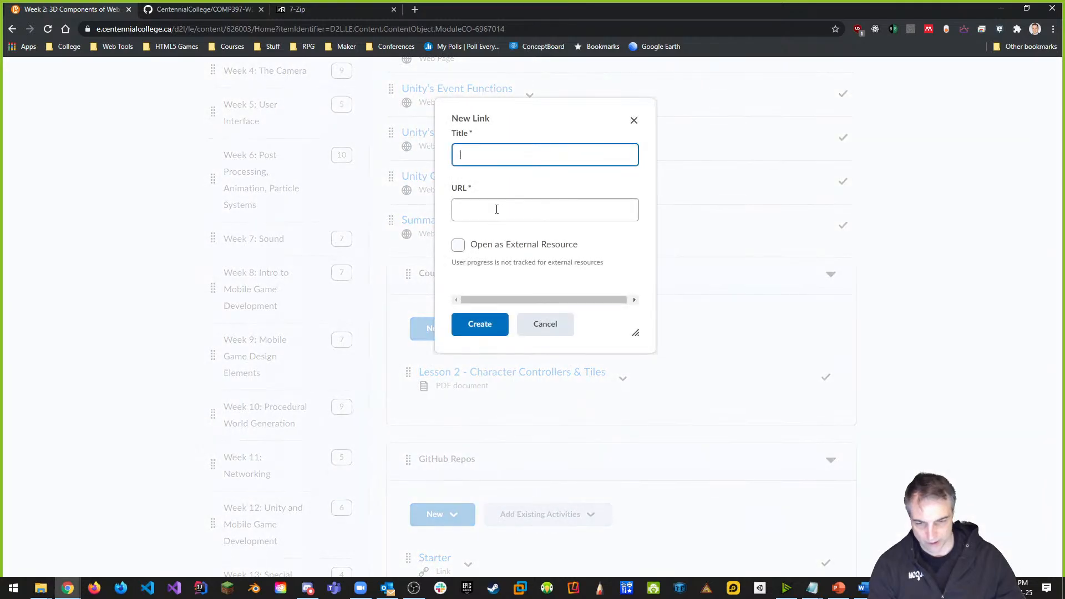
{"action": "type", "text": "7"}
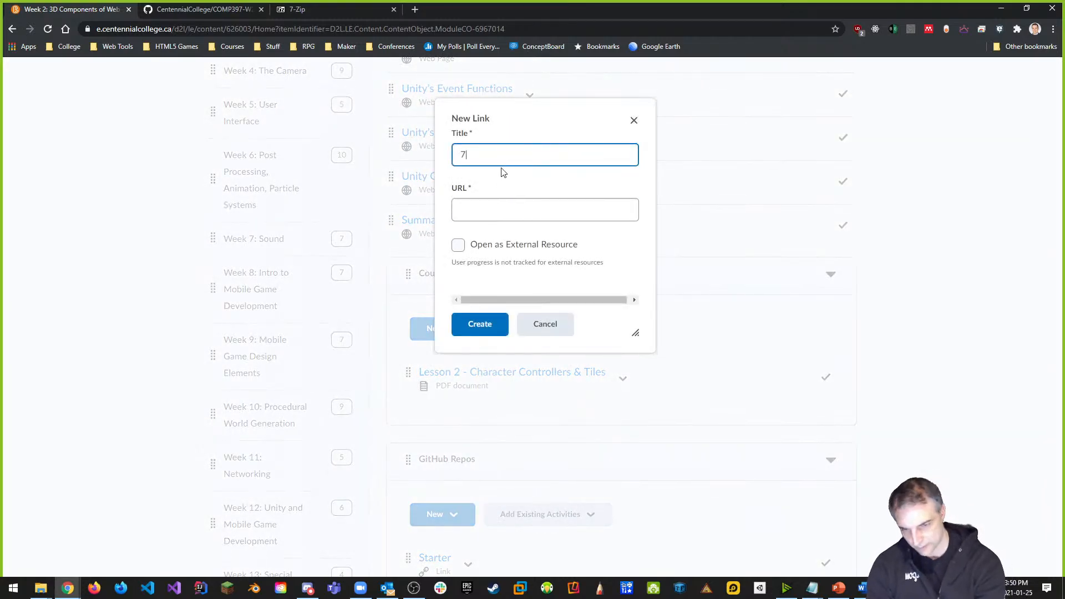
{"action": "type", "text": "-z"}
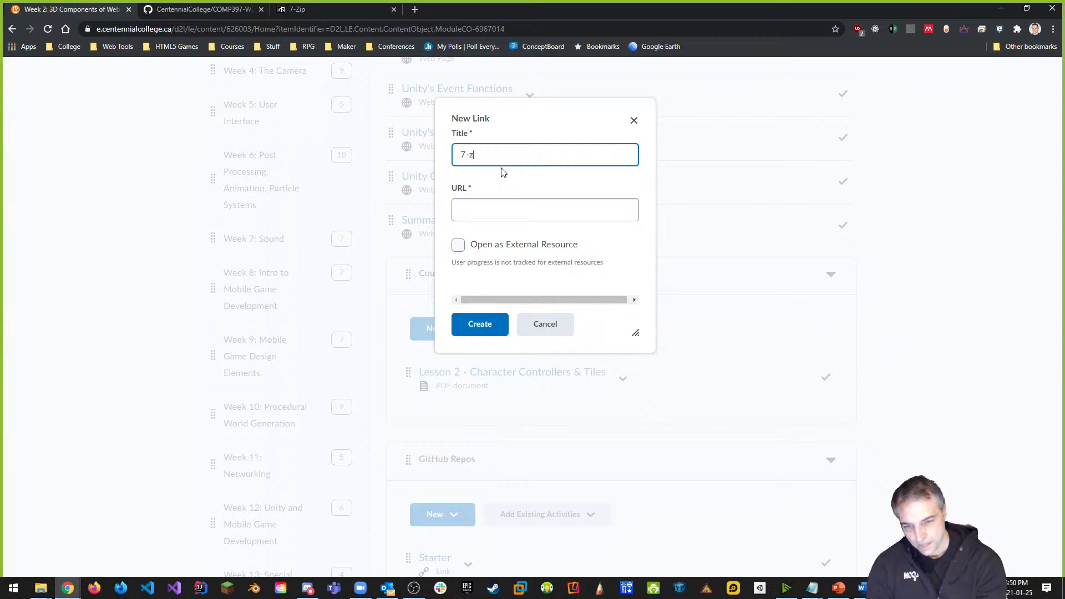
{"action": "type", "text": "ip download (o"}
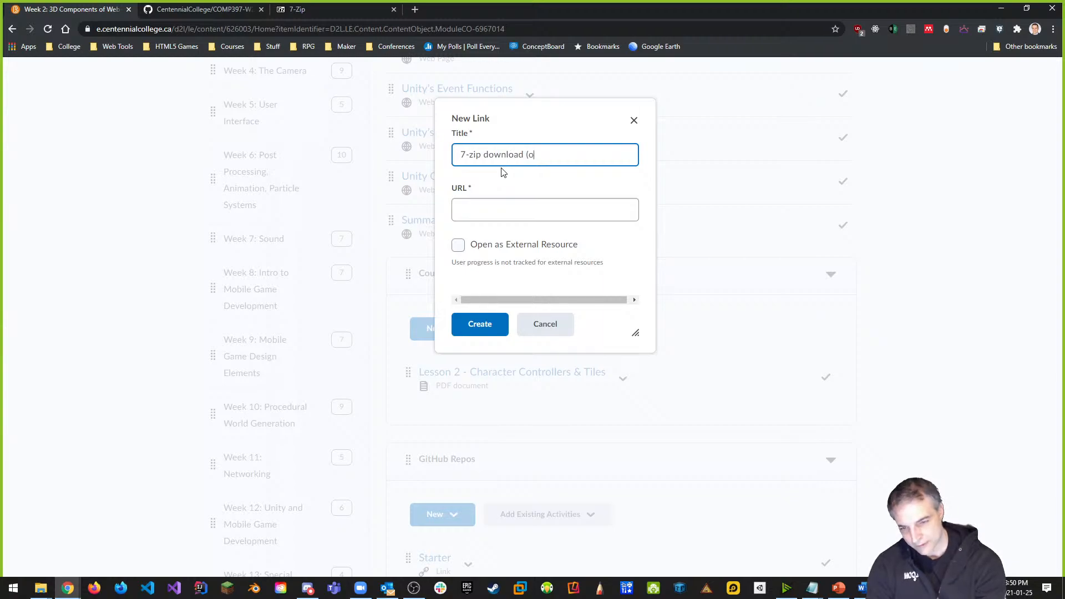
{"action": "type", "text": "ptional)"}
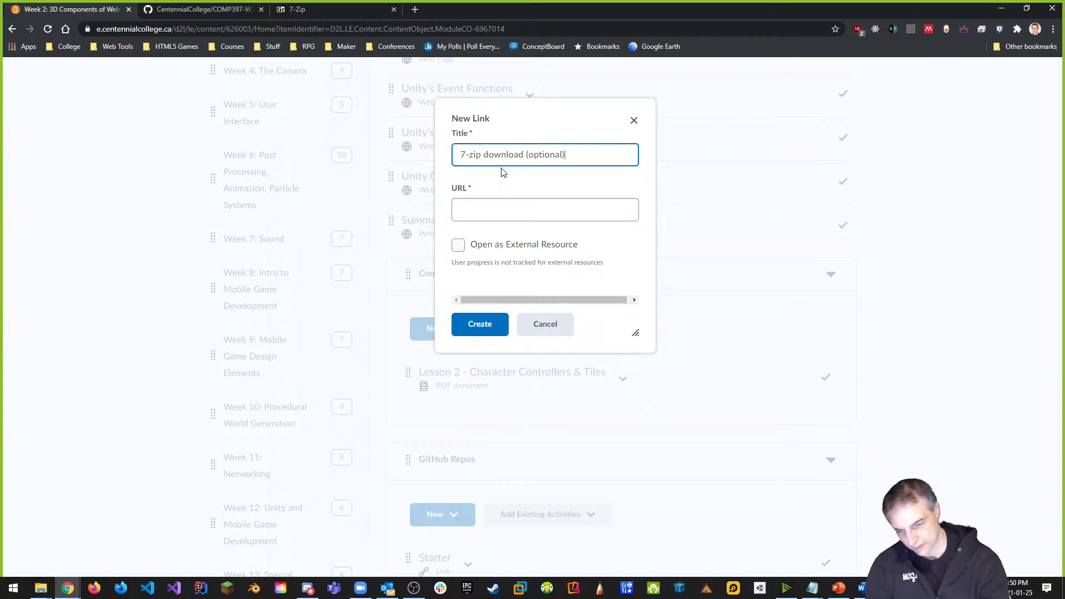
{"action": "left_click", "coordinate": [489, 208]}
{"action": "key", "text": "ctrl+v"}
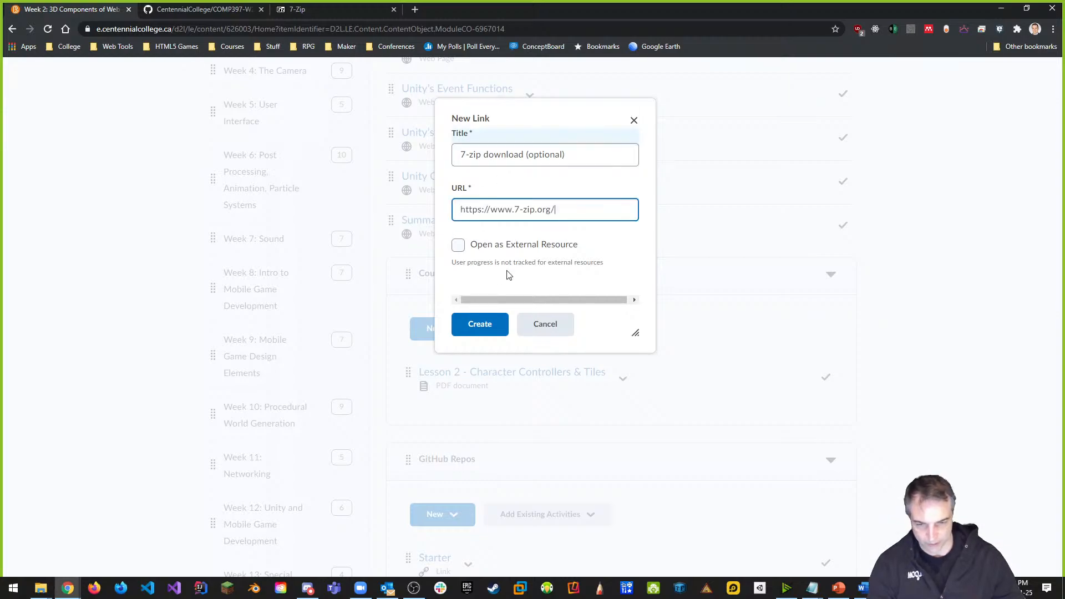
{"action": "left_click", "coordinate": [458, 245]}
{"action": "left_click", "coordinate": [480, 327]}
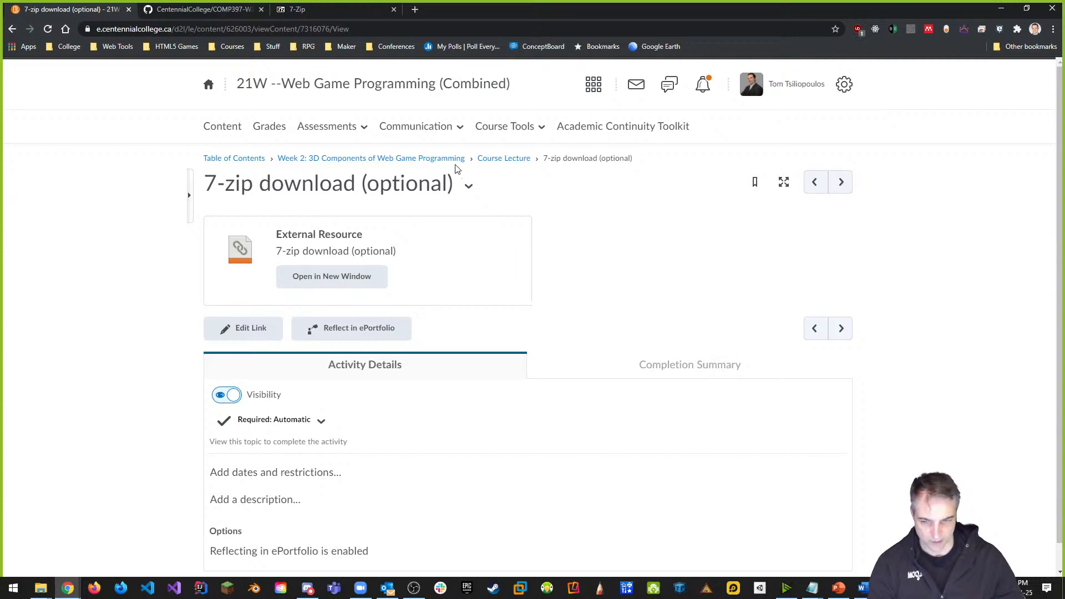
Check the 7-zip download link in the Course Lecture module and return to the COMP397 folder window.
{"action": "left_click", "coordinate": [516, 159]}
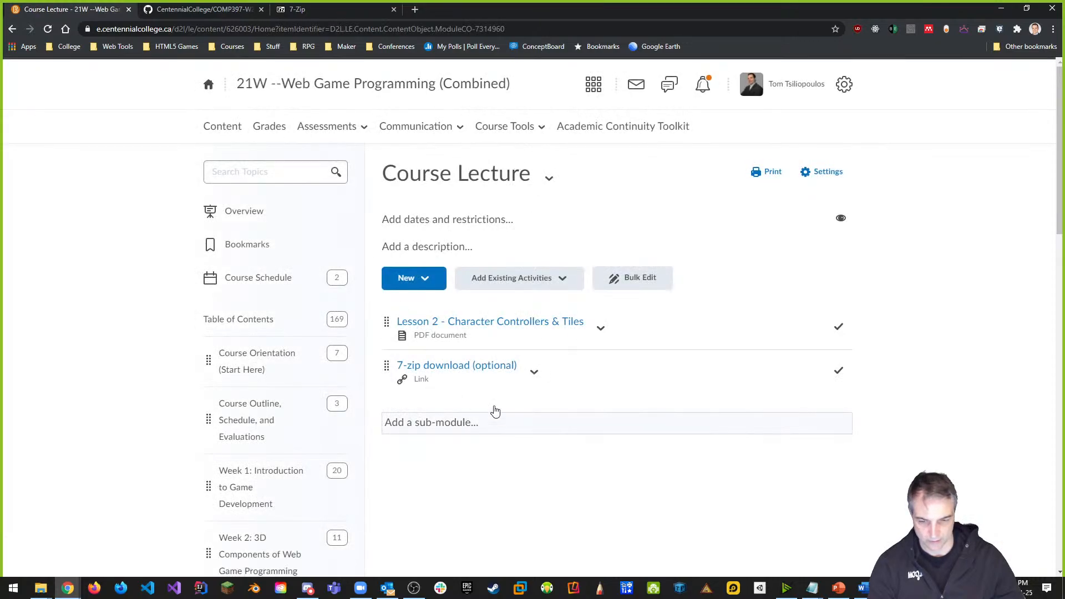
{"action": "left_click", "coordinate": [460, 367]}
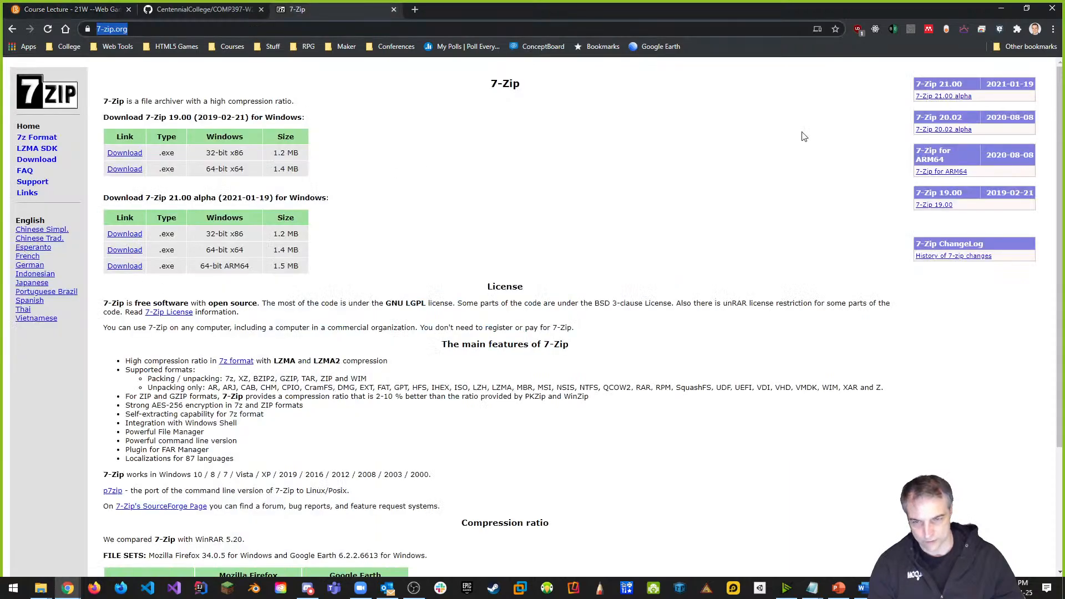
{"action": "left_click", "coordinate": [1001, 8]}
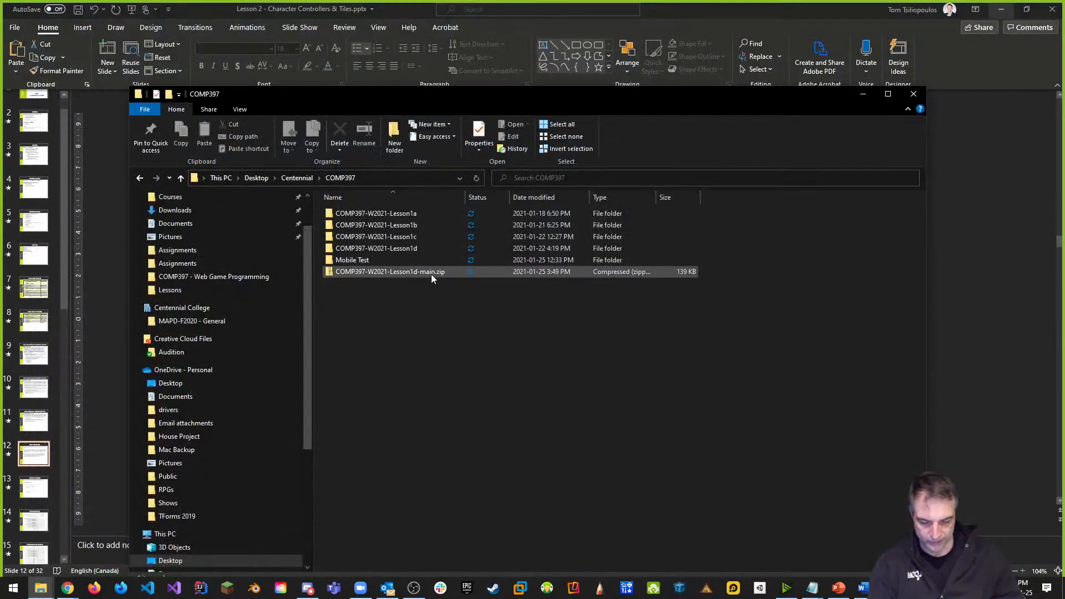
{"action": "right_click", "coordinate": [401, 272]}
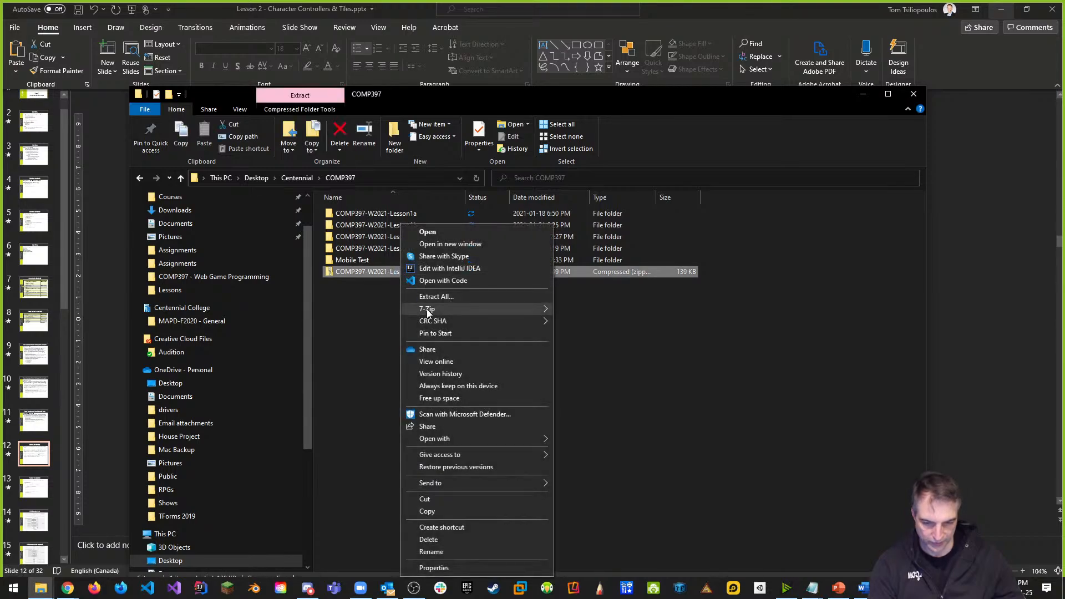
{"action": "mouse_move", "coordinate": [436, 314]}
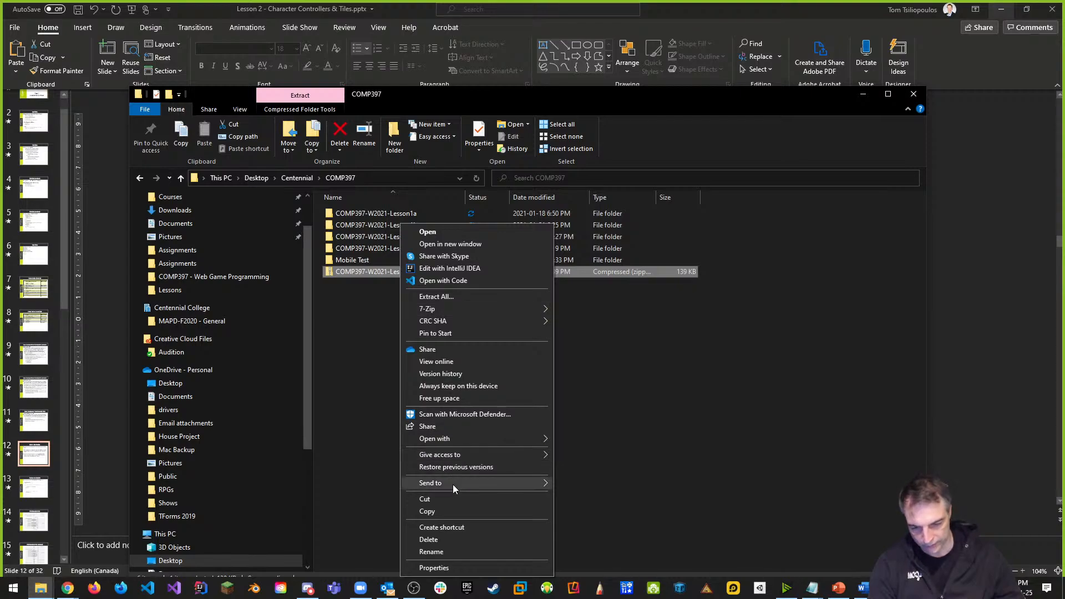
{"action": "mouse_move", "coordinate": [453, 485]}
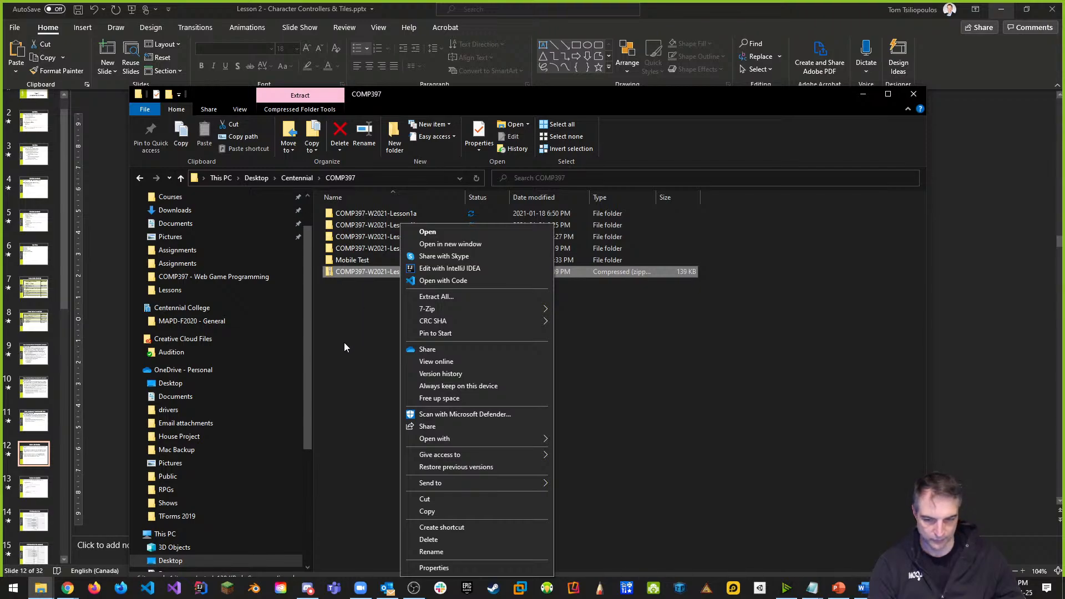
{"action": "left_click", "coordinate": [360, 308]}
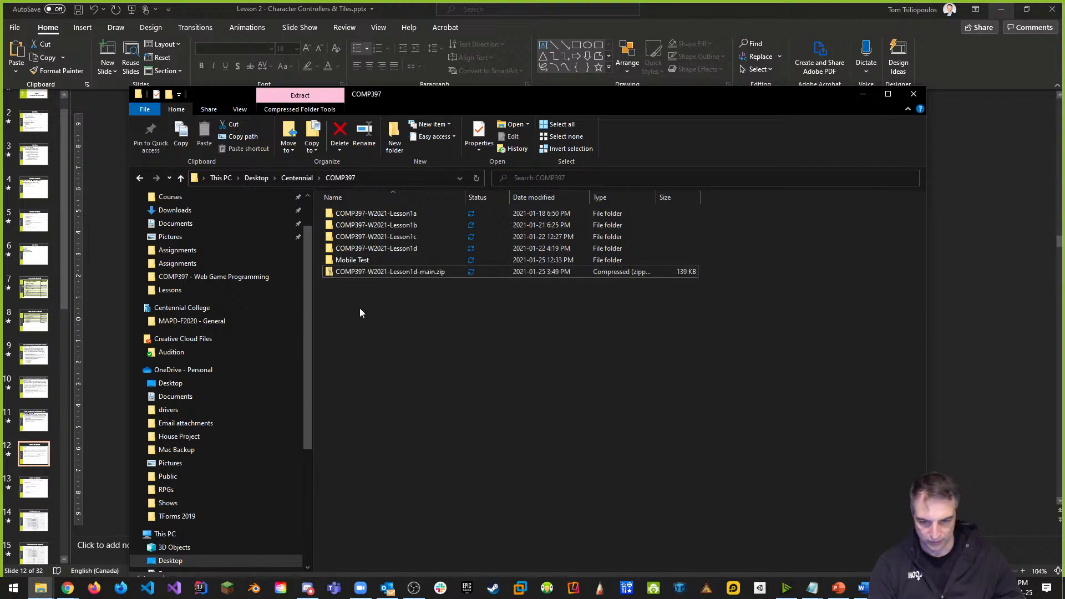
Extract COMP397-W2021-Lesson1d-main.zip with 7-Zip into its own folder and look through the extracted project's contents.
{"action": "right_click", "coordinate": [392, 272]}
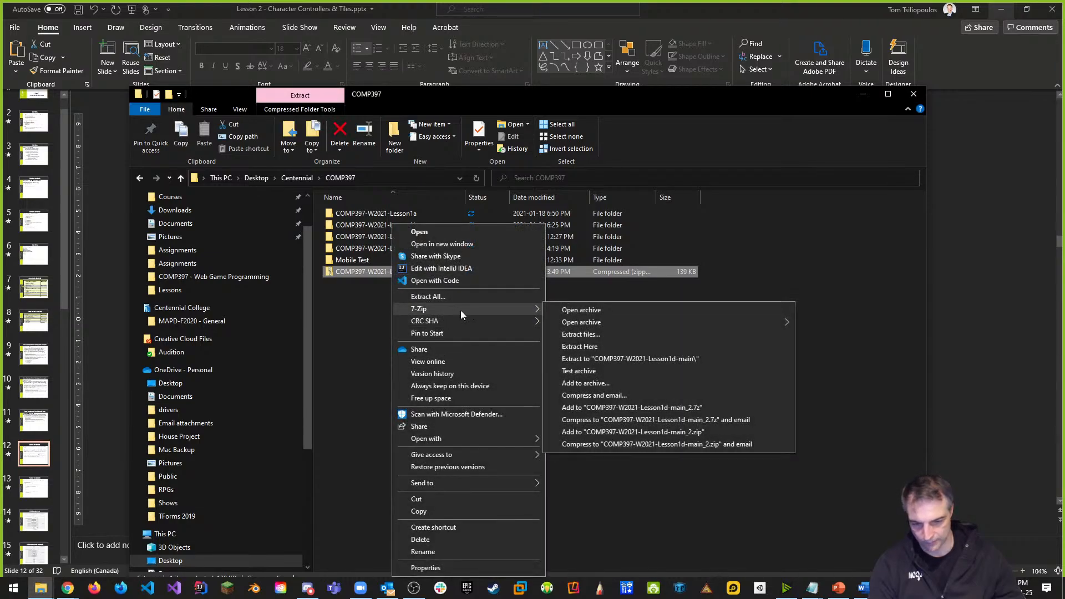
{"action": "left_click", "coordinate": [661, 359]}
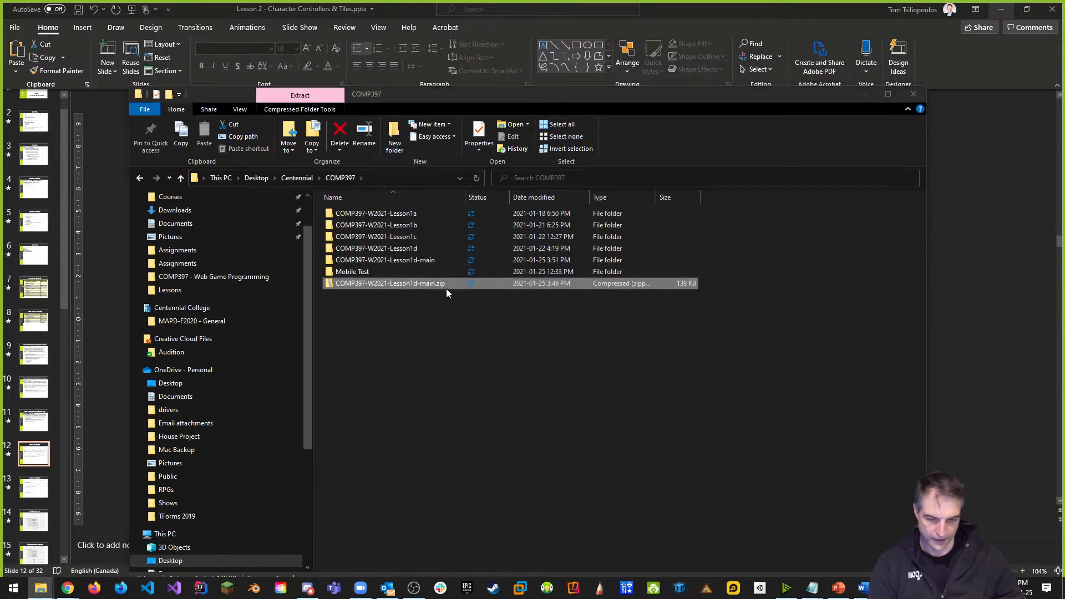
{"action": "double_click", "coordinate": [418, 261]}
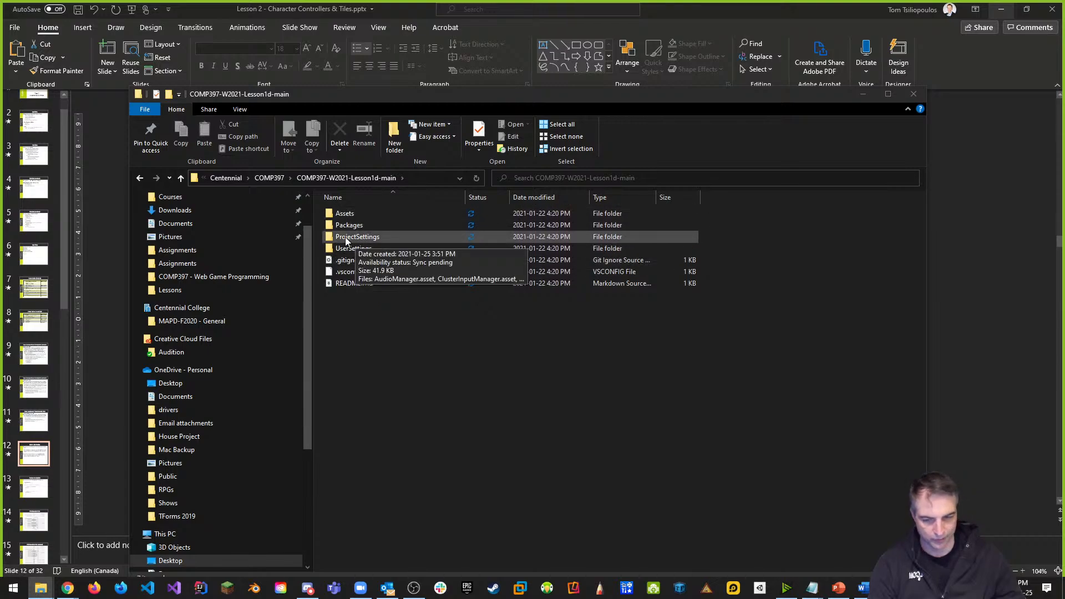
{"action": "left_click", "coordinate": [139, 178]}
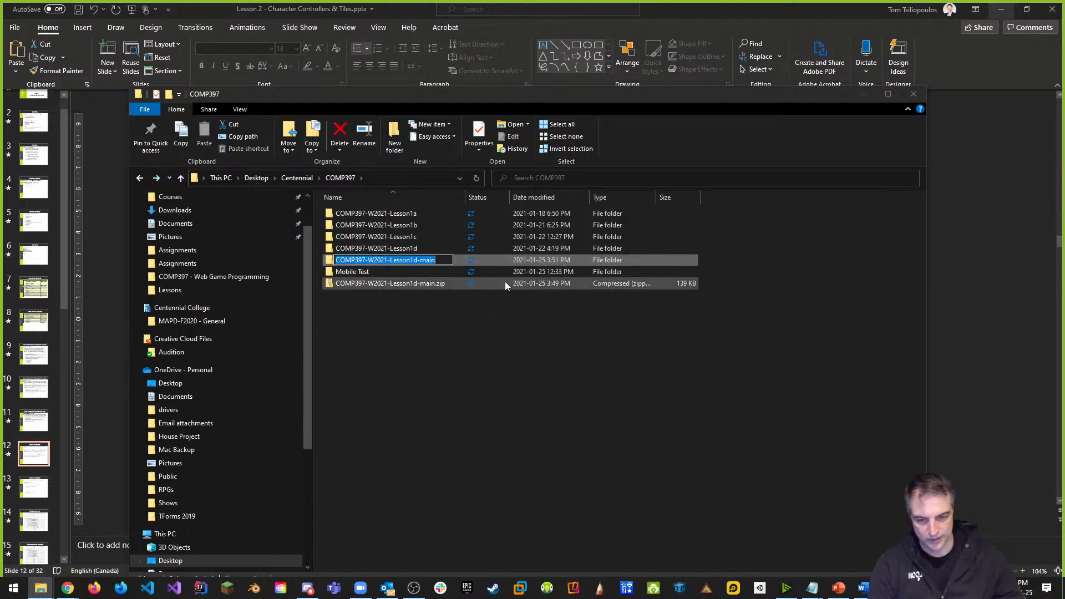
Rename the extracted COMP397-W2021-Lesson1d-main folder as COMP397-W2021-Lesson2a.
{"action": "left_click", "coordinate": [419, 260]}
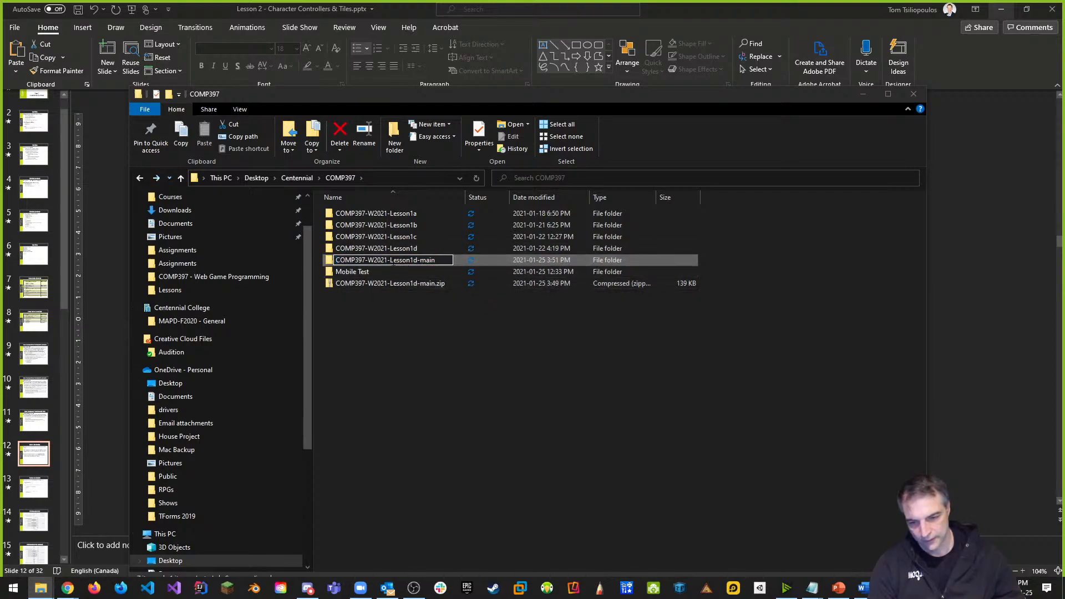
{"action": "left_click_drag", "start_coordinate": [391, 260], "coordinate": [503, 258]}
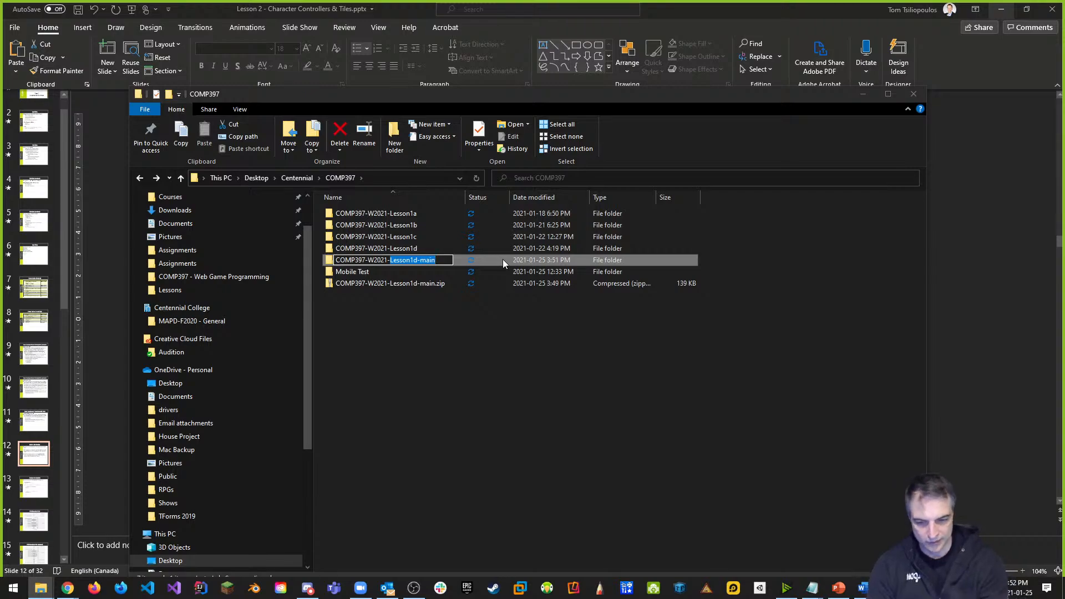
{"action": "type", "text": "Lesson2a"}
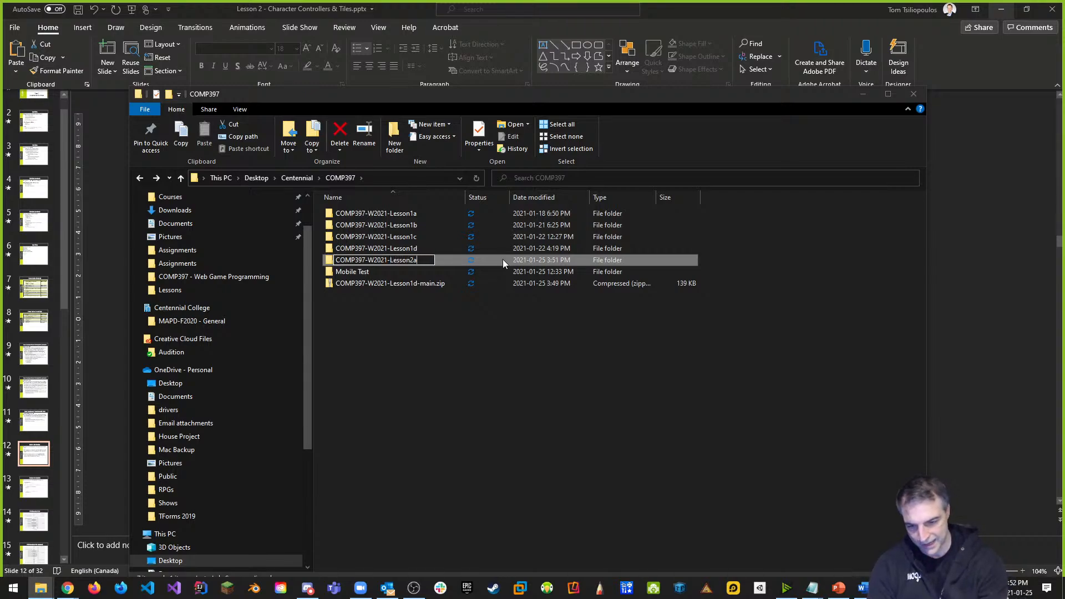
{"action": "key", "text": "Return"}
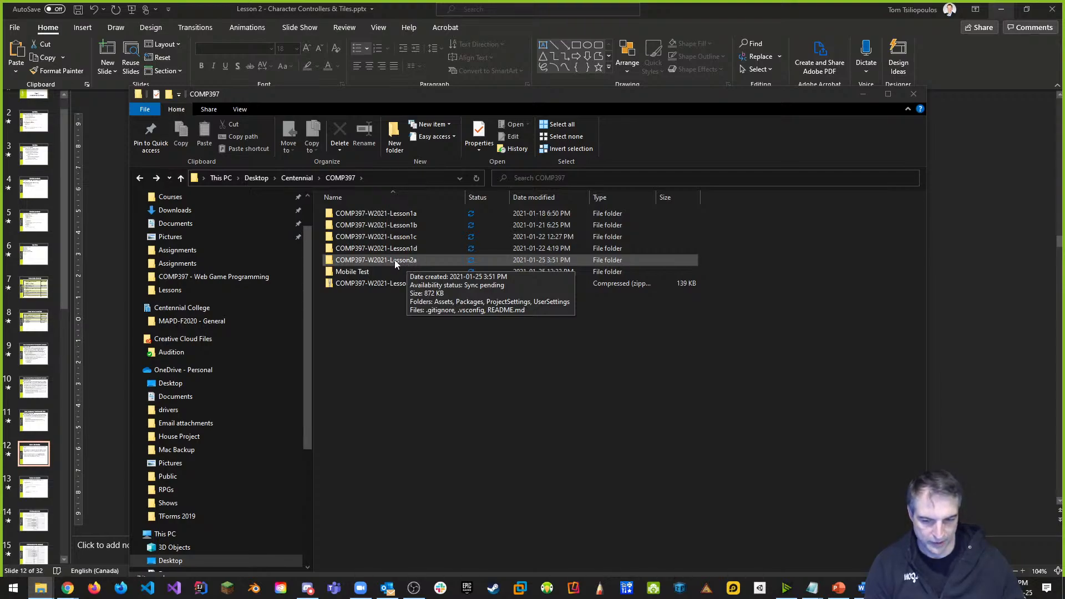
Minimize the open windows, then launch GitKraken and restore its window to a smaller size on the desktop.
{"action": "left_click", "coordinate": [1006, 9]}
{"action": "left_click", "coordinate": [1004, 10]}
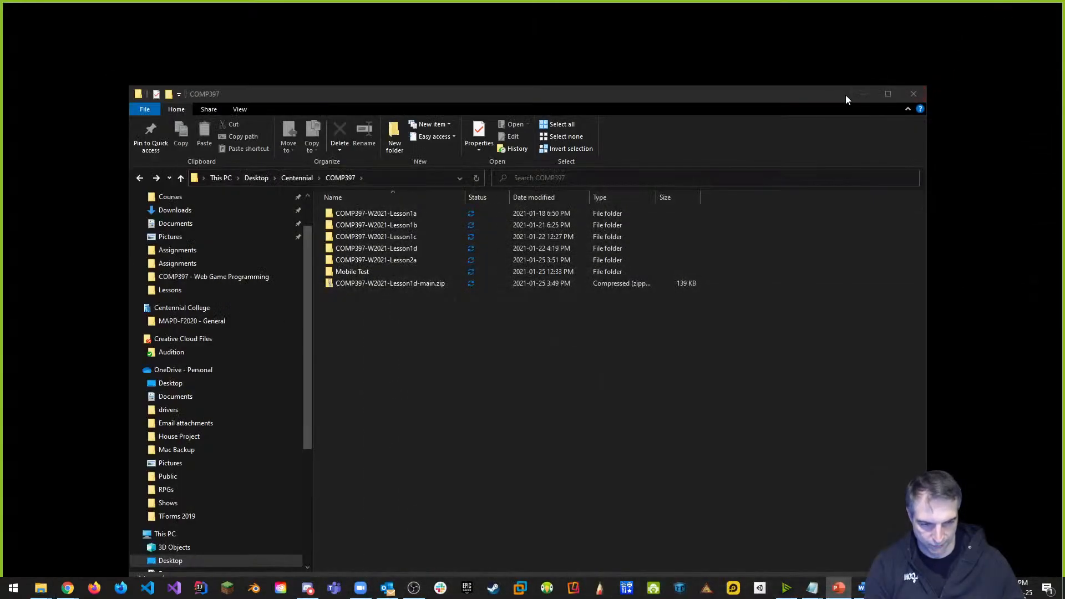
{"action": "left_click", "coordinate": [862, 94]}
{"action": "left_click", "coordinate": [7, 593]}
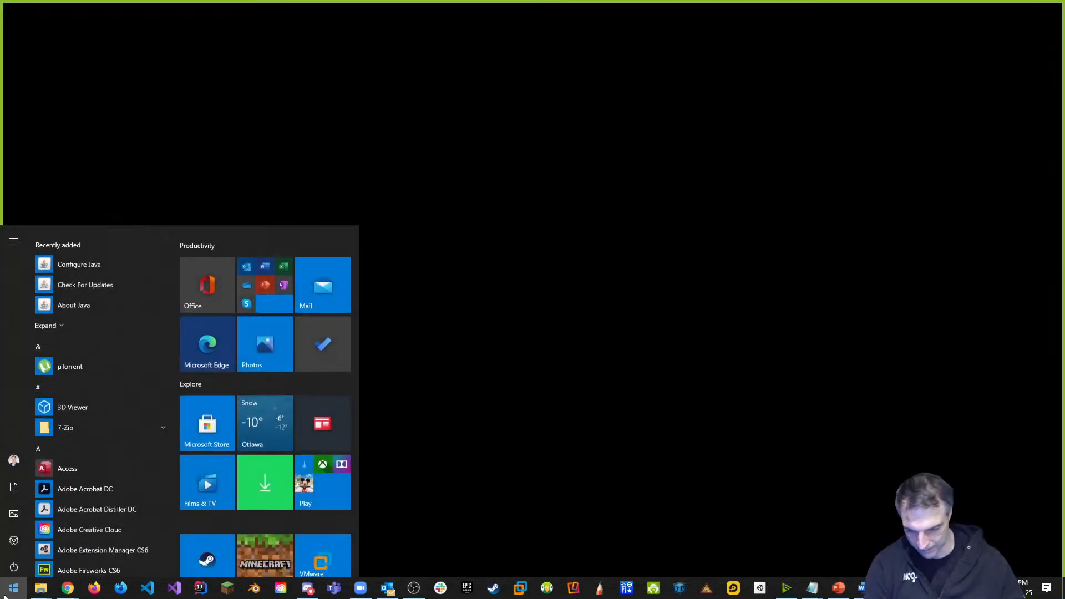
{"action": "type", "text": "git"}
{"action": "key", "text": "Return"}
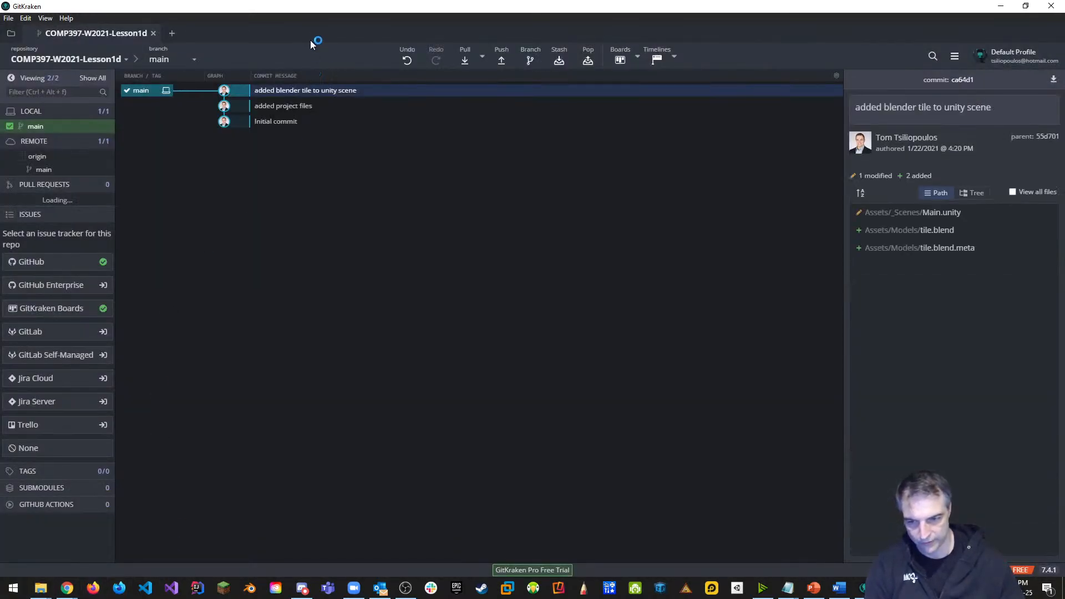
{"action": "left_click_drag", "start_coordinate": [366, 8], "coordinate": [430, 56]}
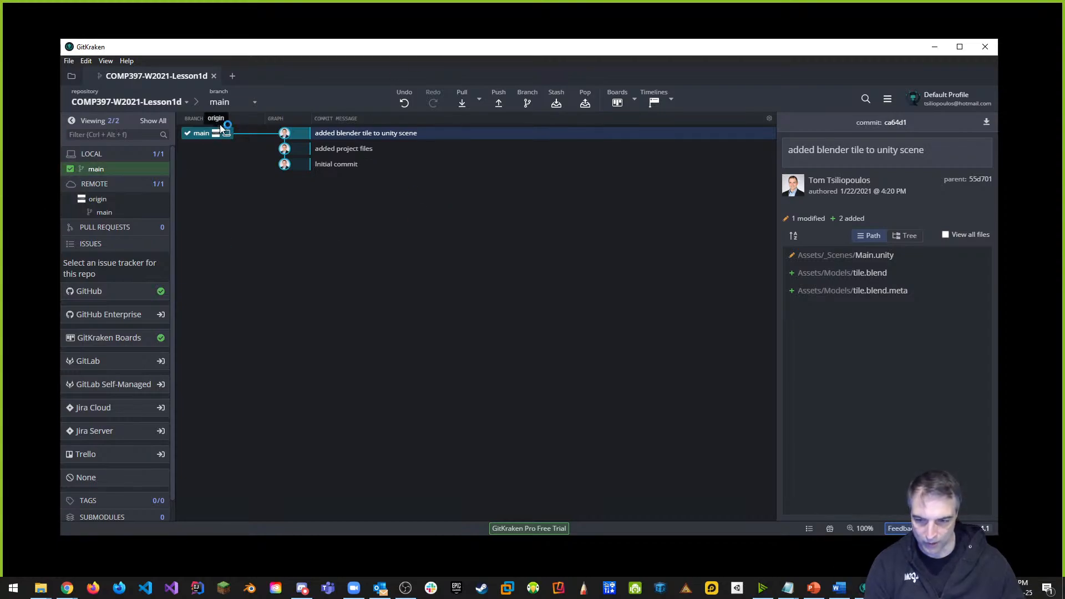
Initialize a local-only repository named COMP397-W2021-Lesson2a inside the COMP397 folder, leaving the .gitignore template and license unset.
{"action": "left_click", "coordinate": [232, 76]}
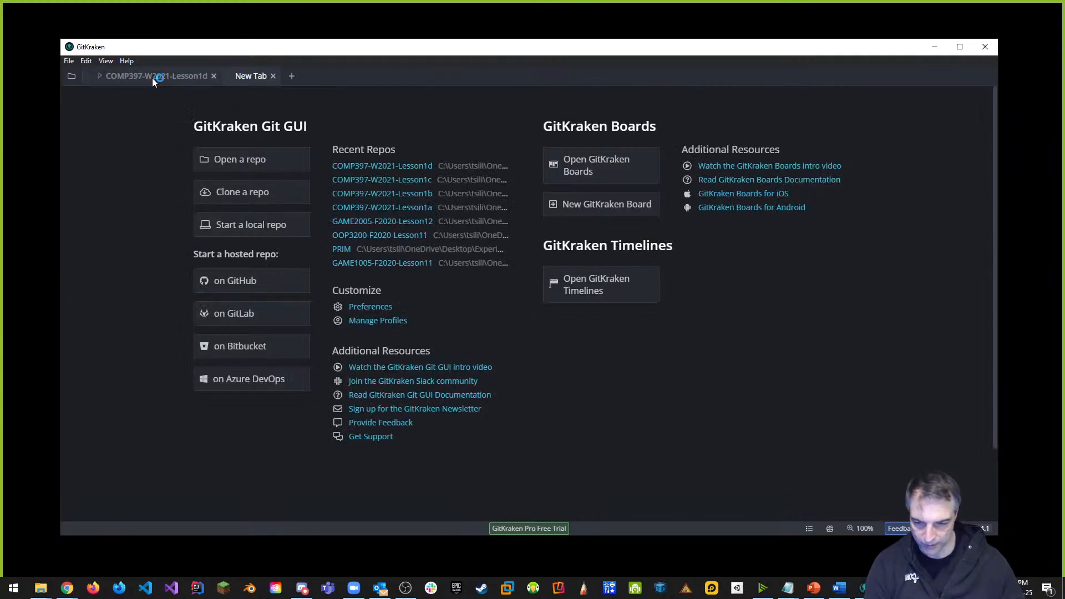
{"action": "left_click", "coordinate": [234, 228]}
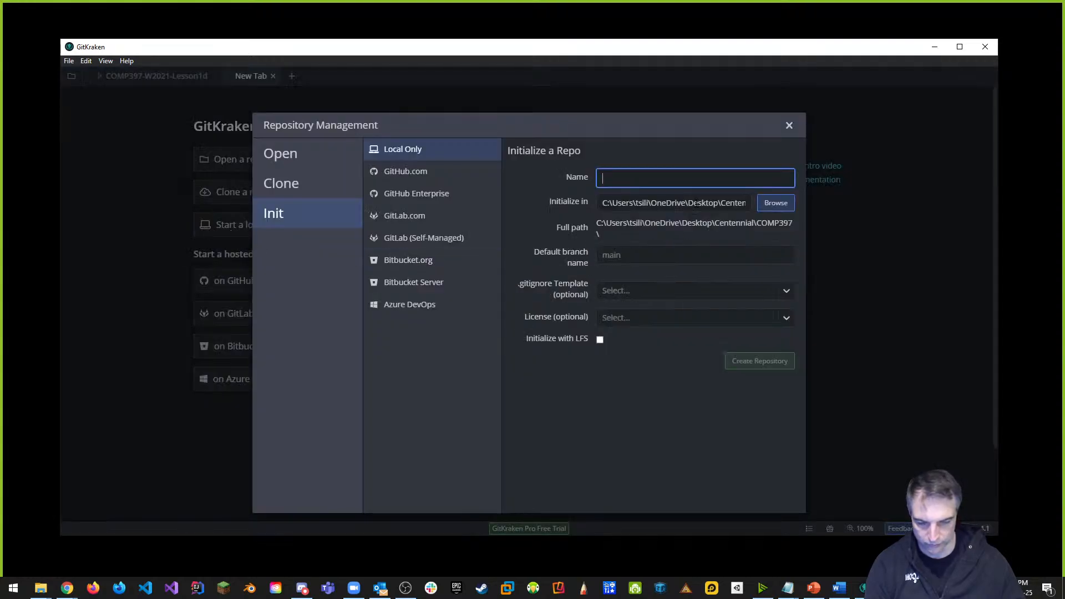
{"action": "left_click", "coordinate": [776, 202]}
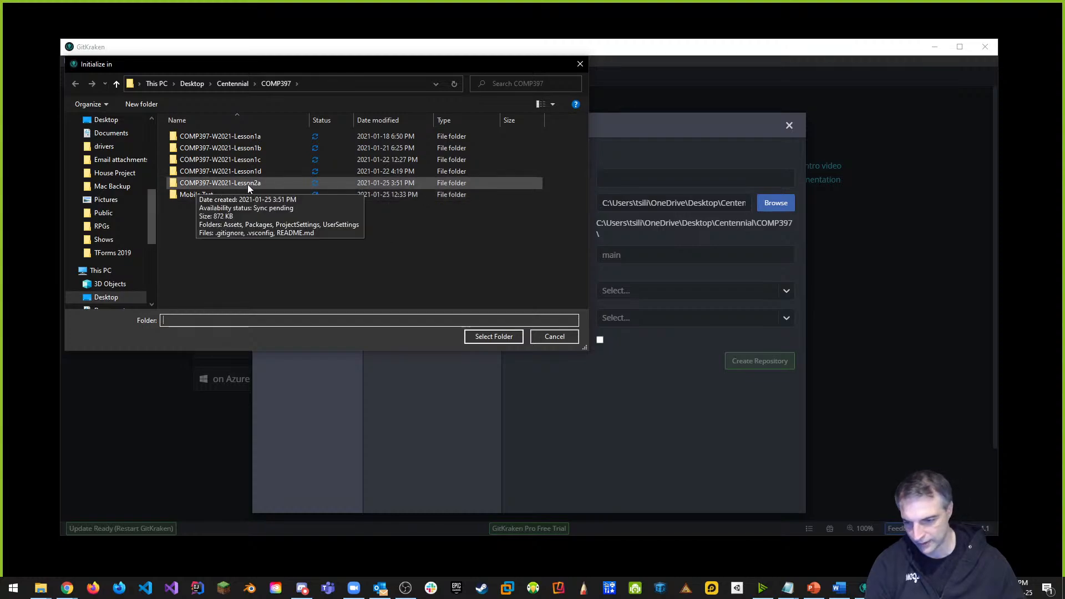
{"action": "left_click", "coordinate": [556, 337]}
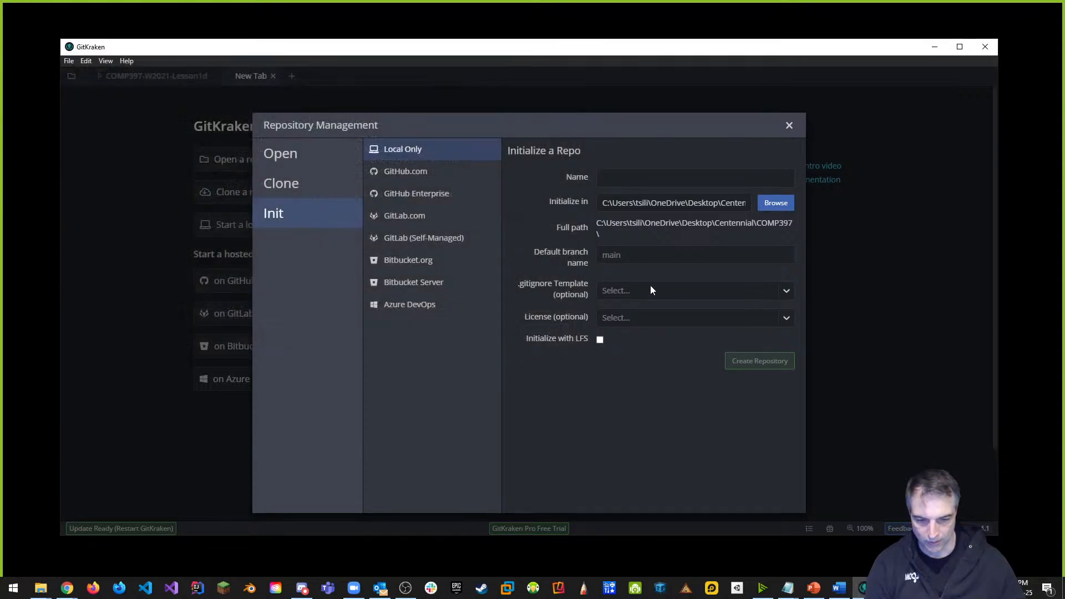
{"action": "left_click", "coordinate": [703, 179]}
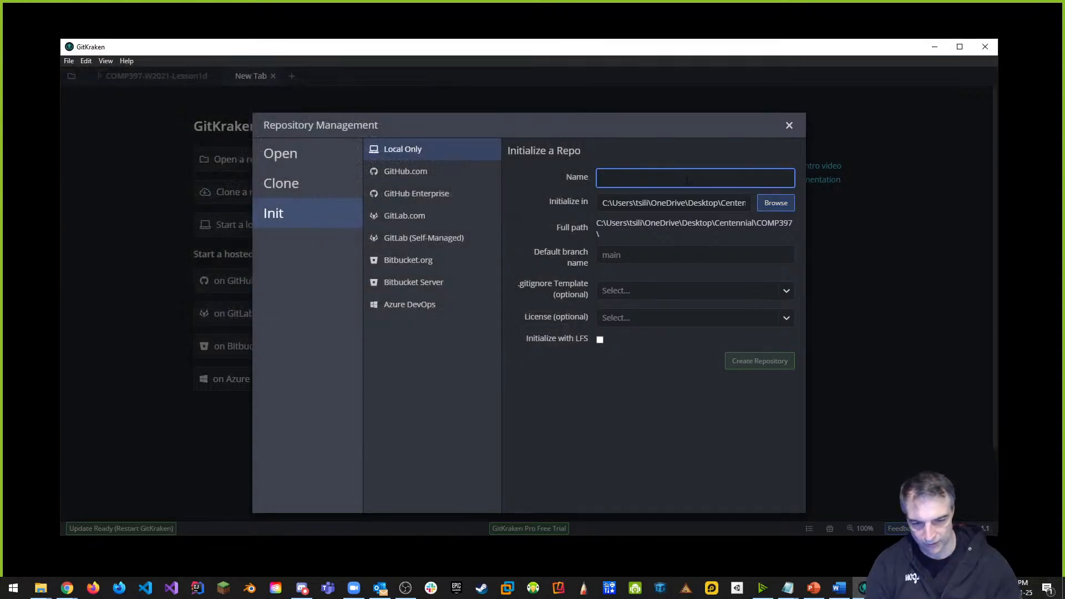
{"action": "type", "text": "COMP3"}
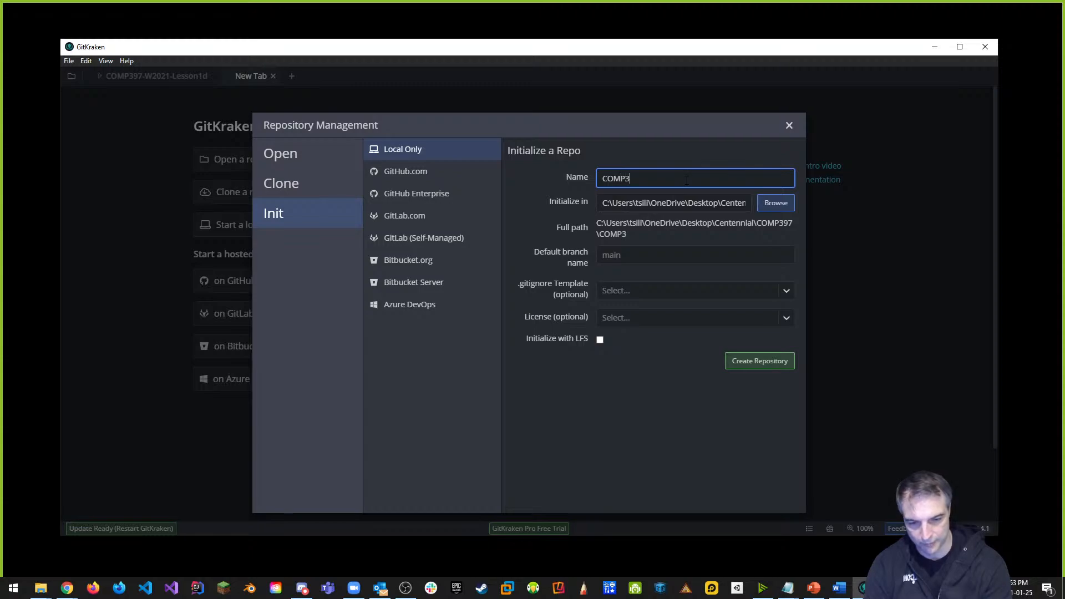
{"action": "type", "text": "97-W20"}
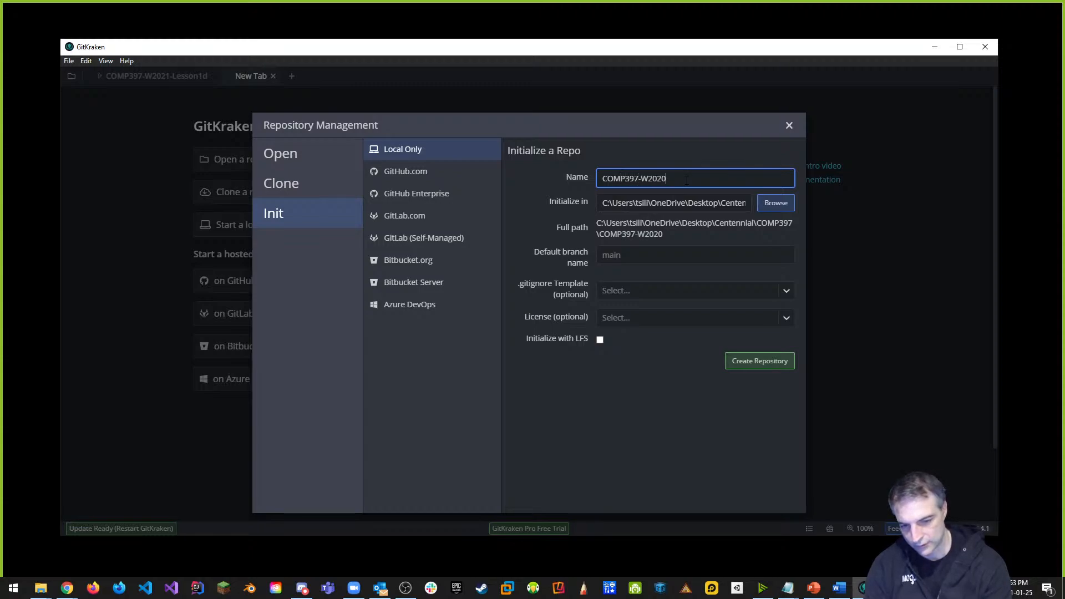
{"action": "type", "text": "21-Lesson2a"}
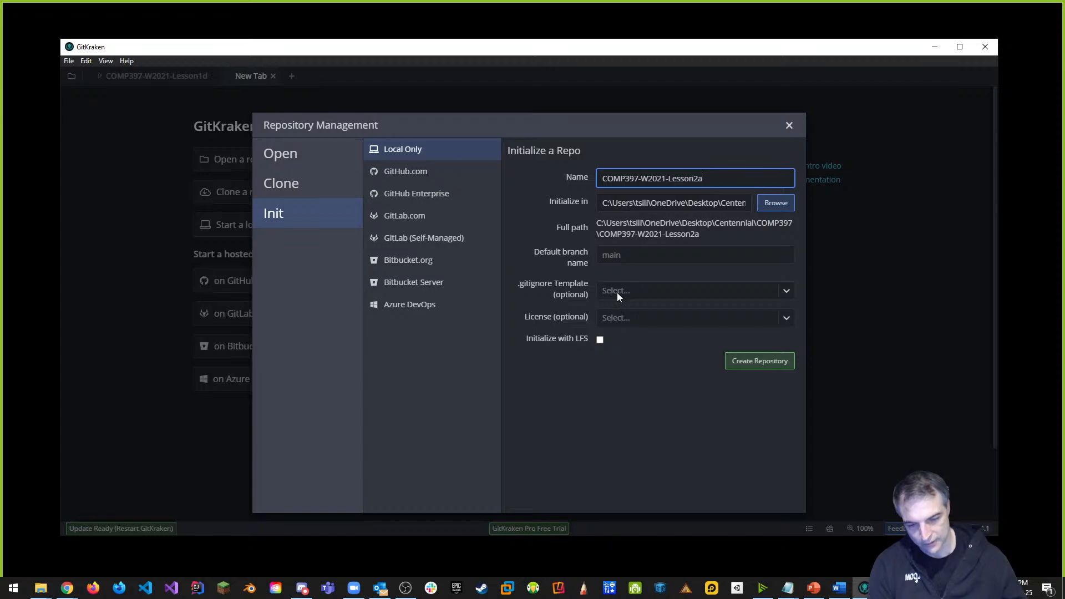
{"action": "left_click", "coordinate": [790, 289]}
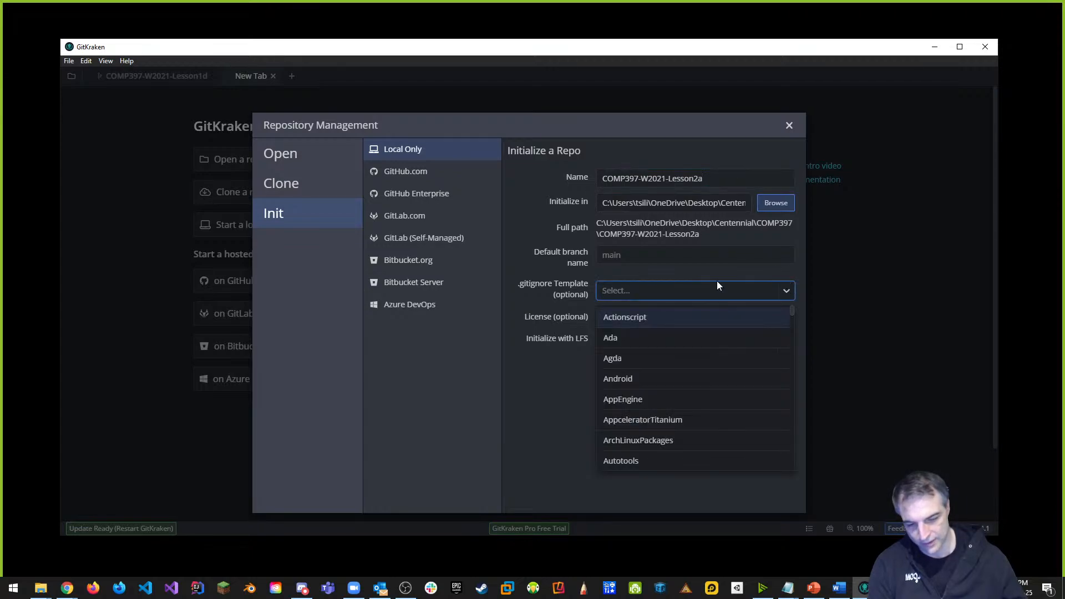
{"action": "left_click", "coordinate": [521, 411]}
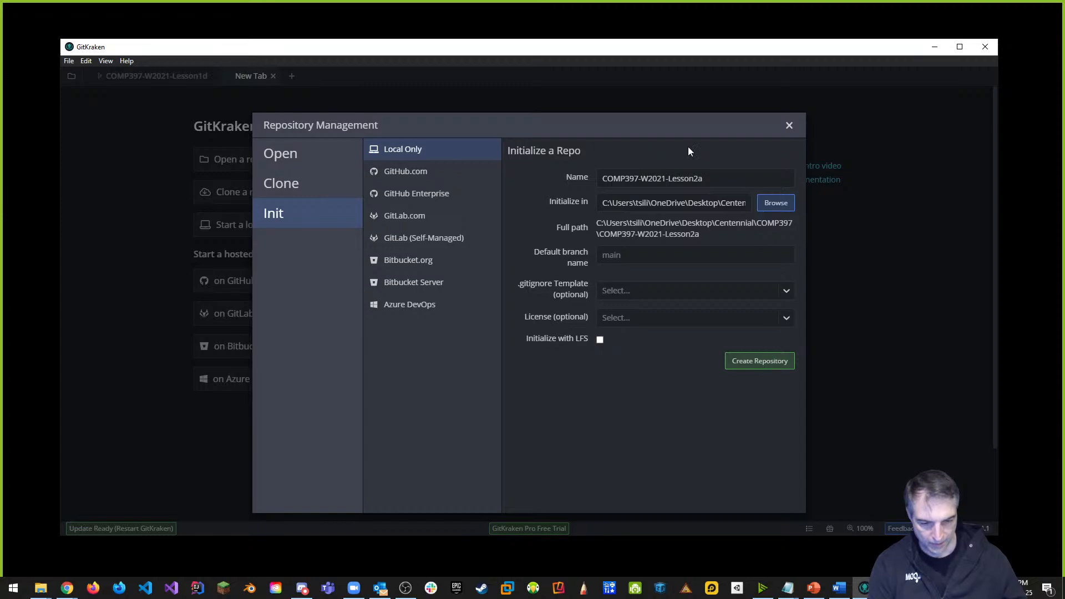
{"action": "left_click", "coordinate": [745, 361]}
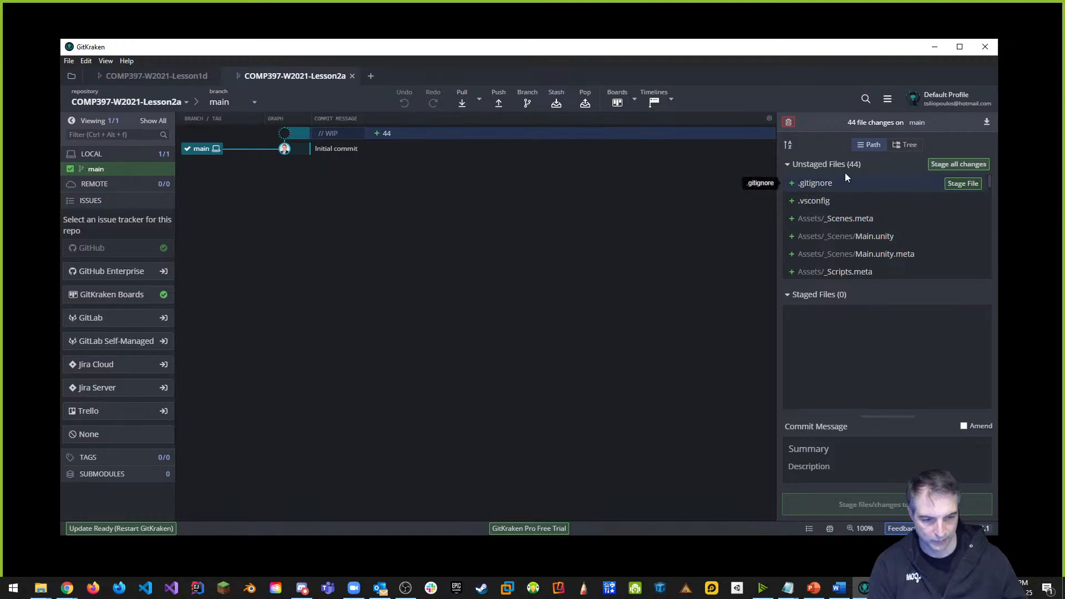
Stage all unstaged project files and commit them with "added project files" as the commit description.
{"action": "left_click", "coordinate": [963, 165]}
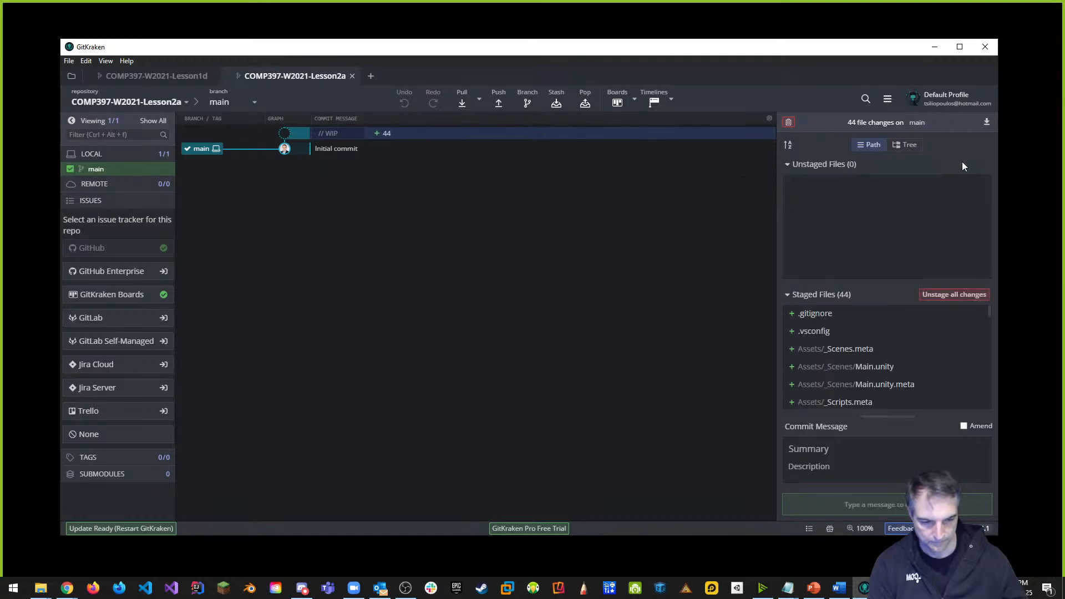
{"action": "left_click", "coordinate": [847, 474]}
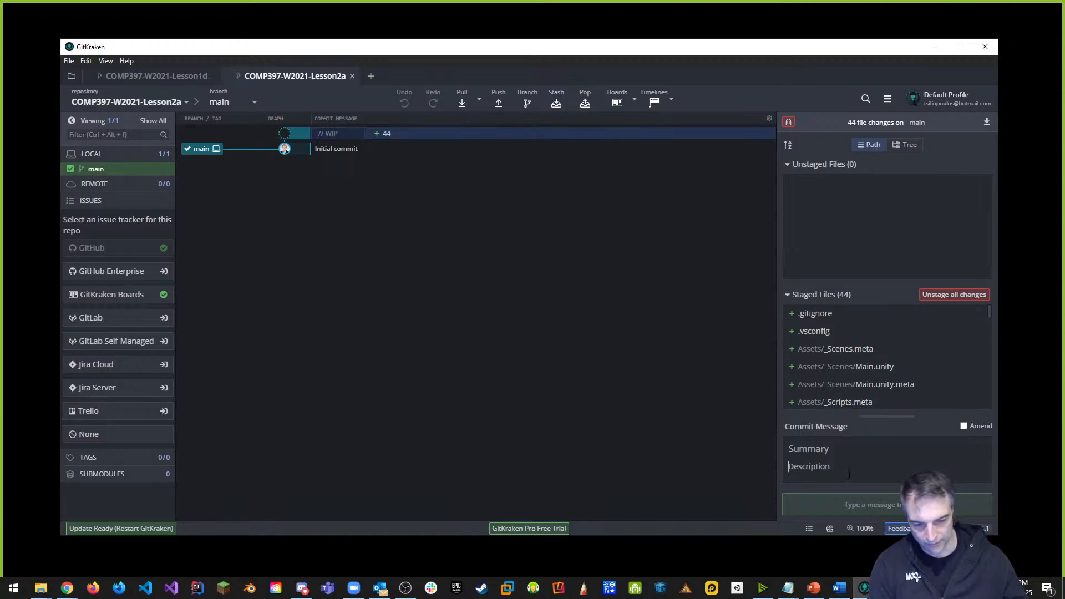
{"action": "type", "text": "added "}
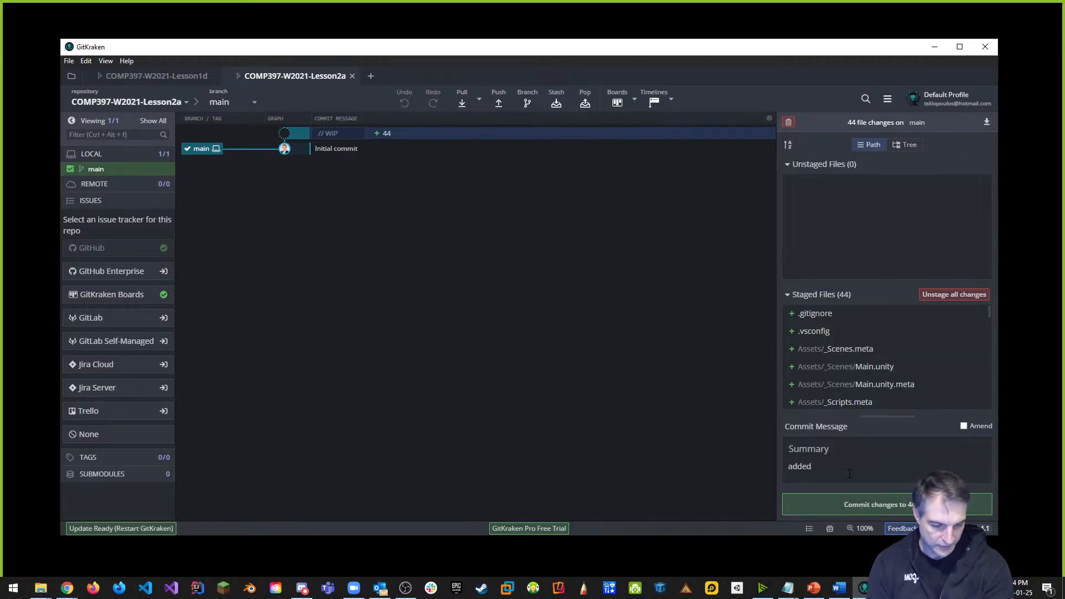
{"action": "type", "text": "project files"}
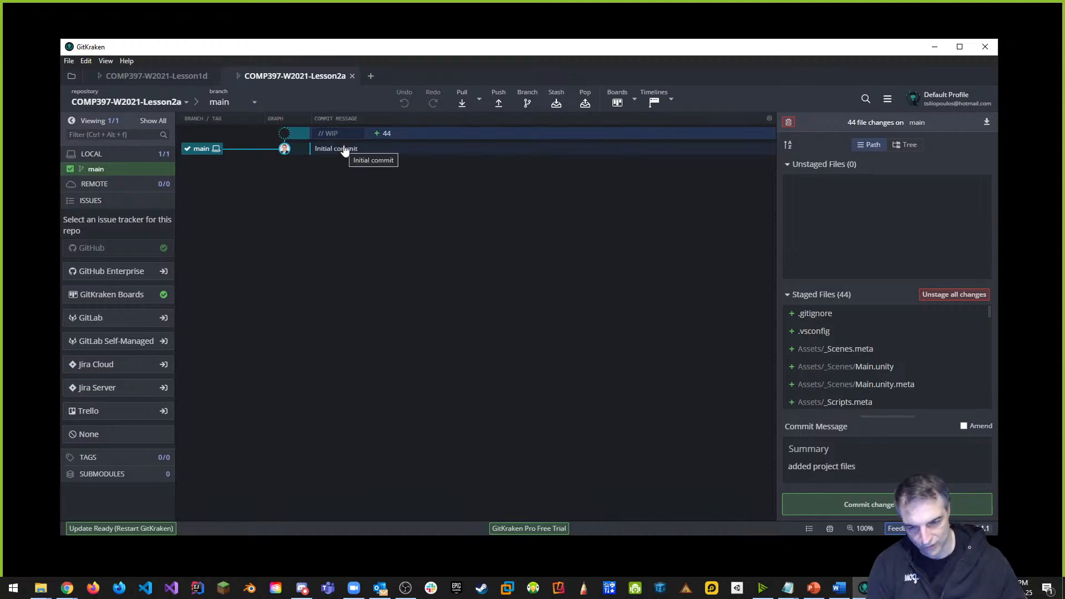
{"action": "left_click", "coordinate": [890, 510]}
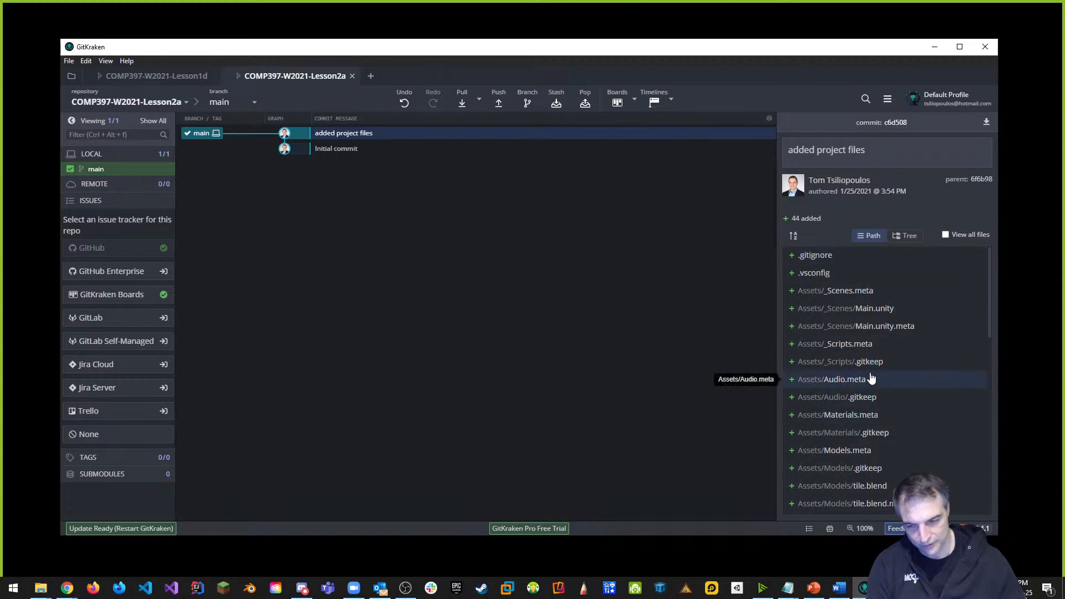
Push to a new public GitHub remote named COMP397-W2021-Lesson2a under the CentennialCollege account and open the repository on GitHub.
{"action": "left_click", "coordinate": [500, 105]}
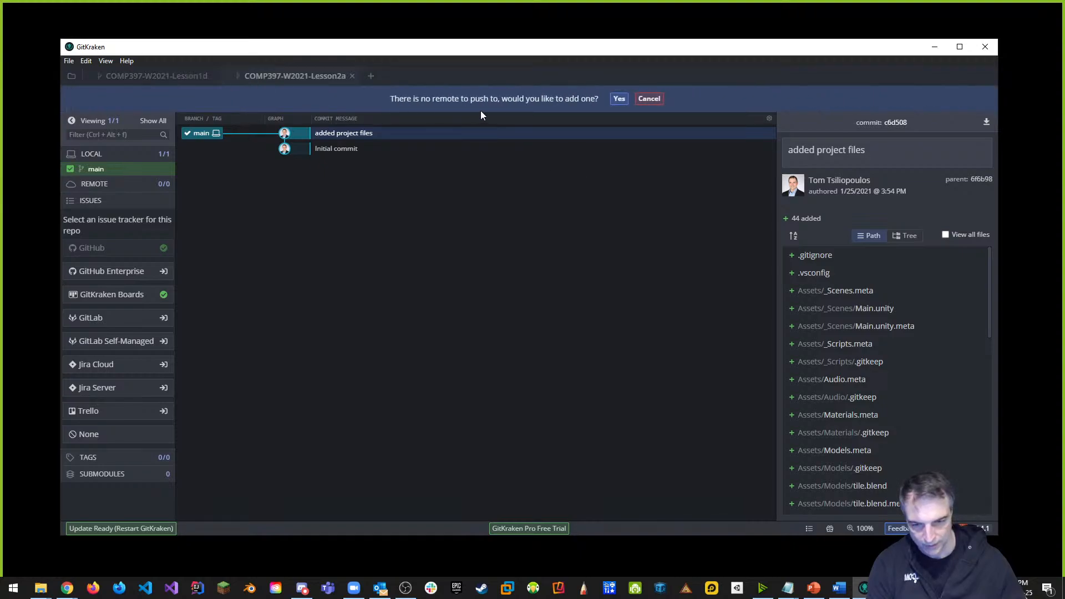
{"action": "left_click", "coordinate": [619, 99]}
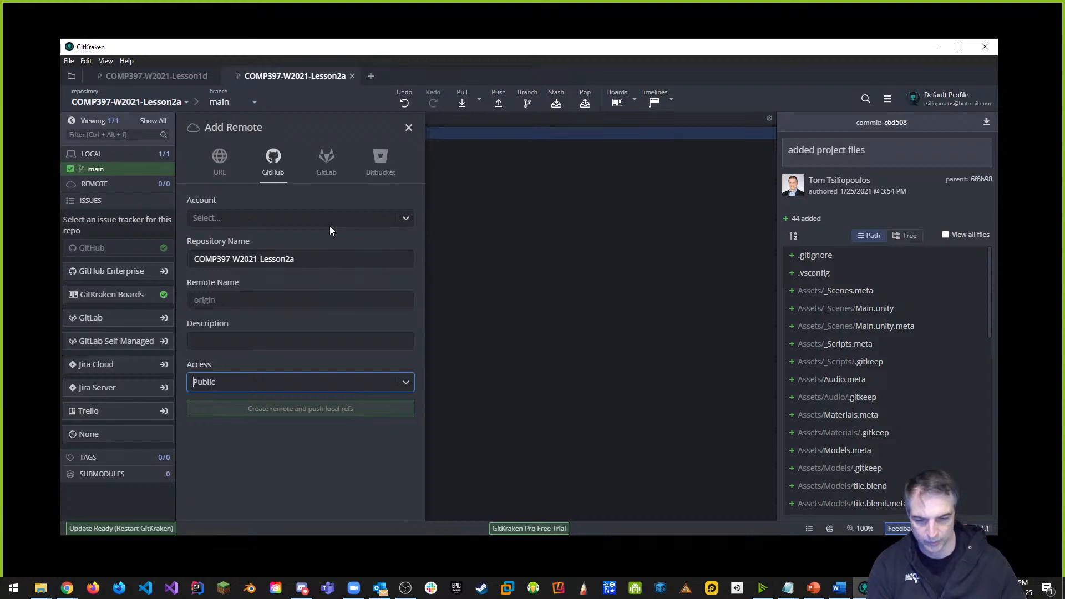
{"action": "left_click", "coordinate": [412, 218]}
{"action": "left_click", "coordinate": [281, 288]}
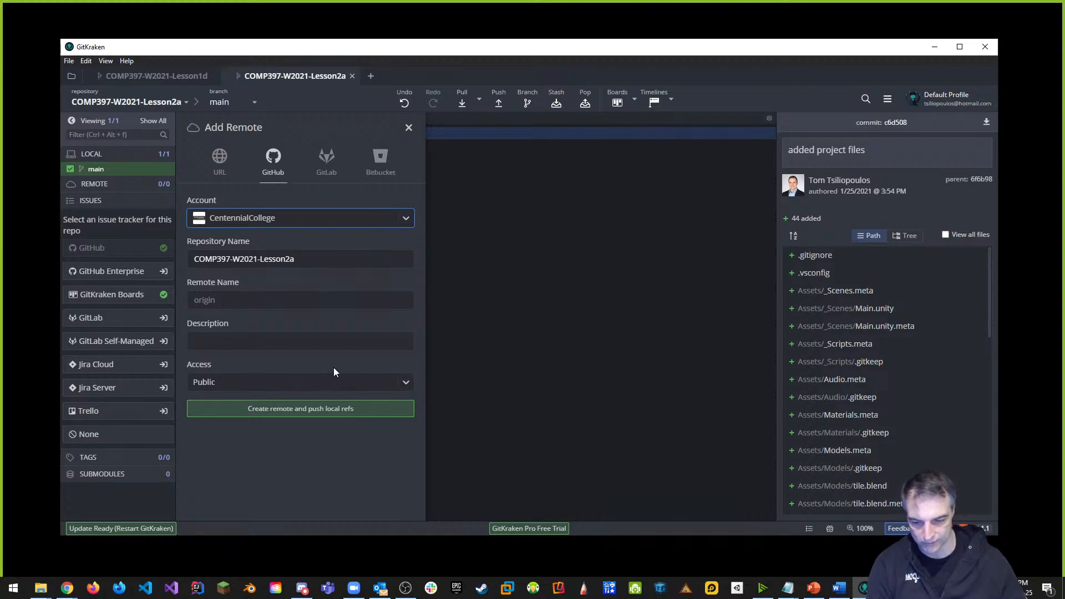
{"action": "left_click", "coordinate": [310, 413]}
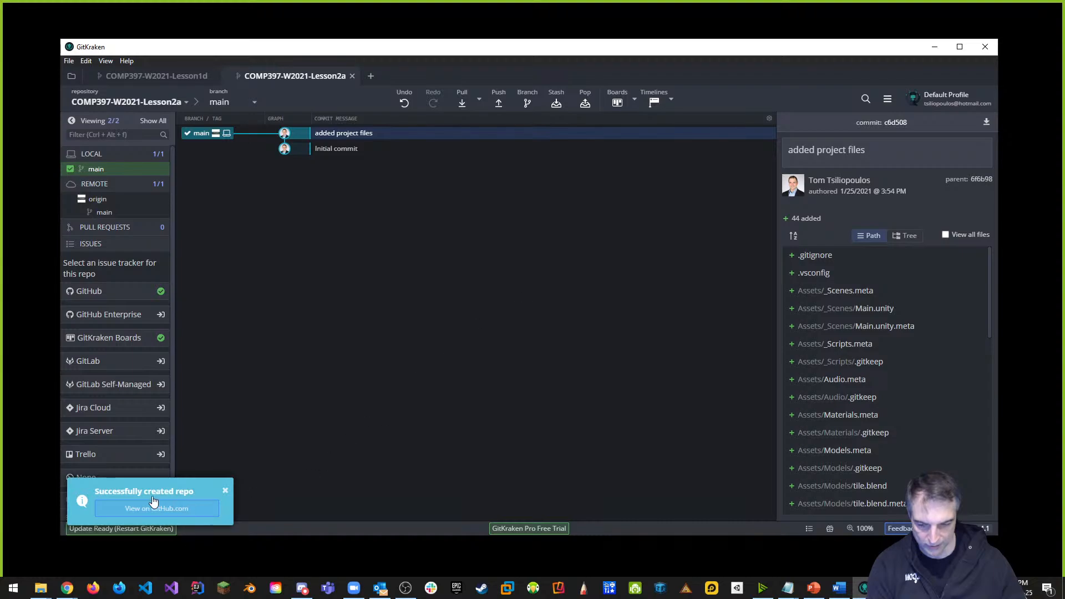
{"action": "left_click", "coordinate": [179, 516]}
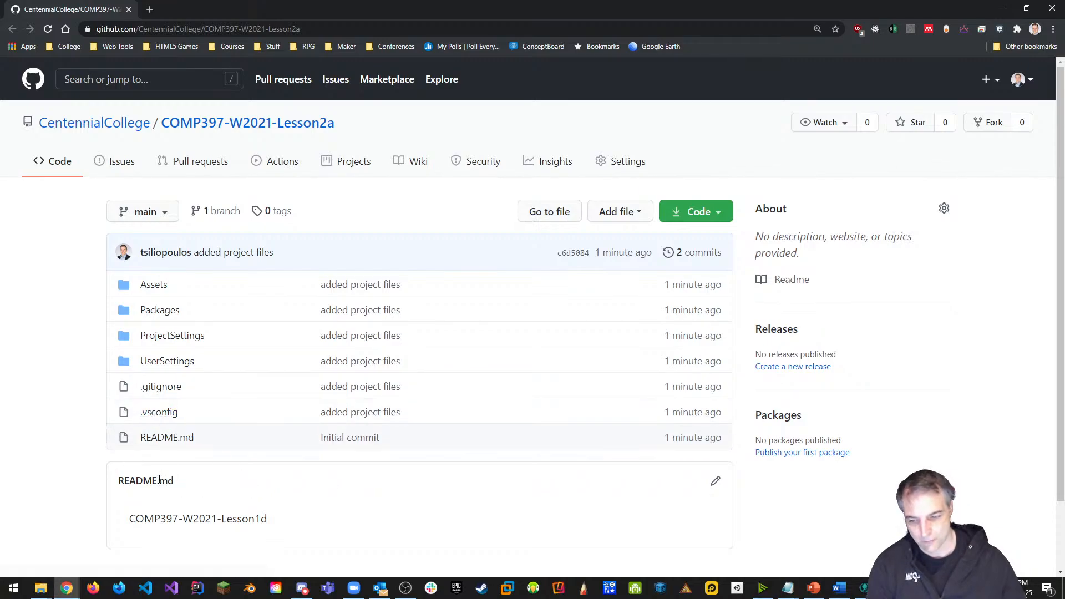
Change the README.md text to COMP397-W2021-Lesson2a, commit it directly to the main branch, and return to the repository's main page.
{"action": "left_click", "coordinate": [717, 482]}
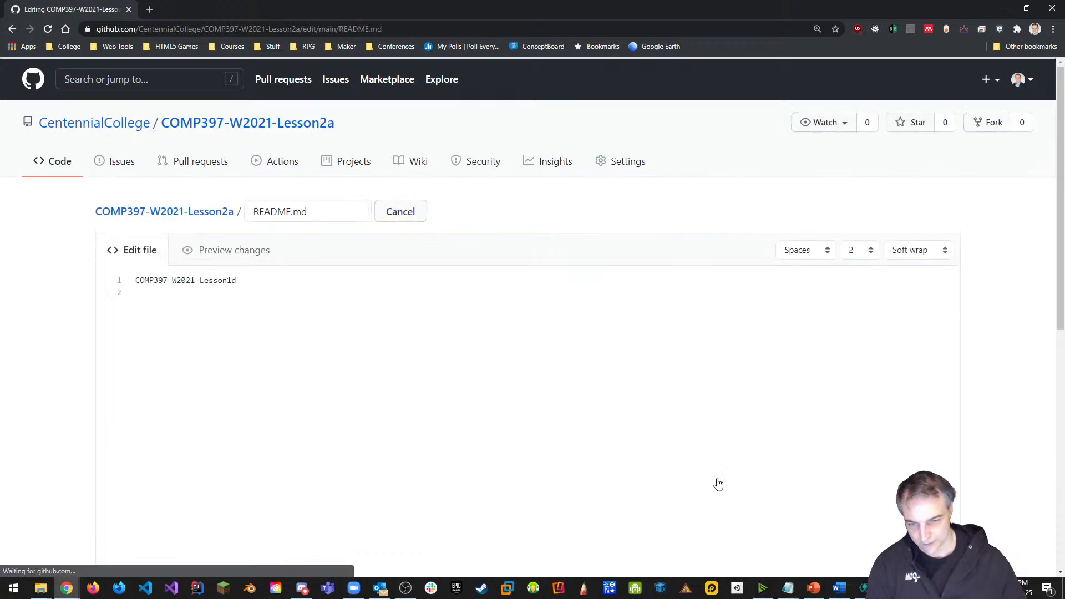
{"action": "left_click", "coordinate": [231, 281]}
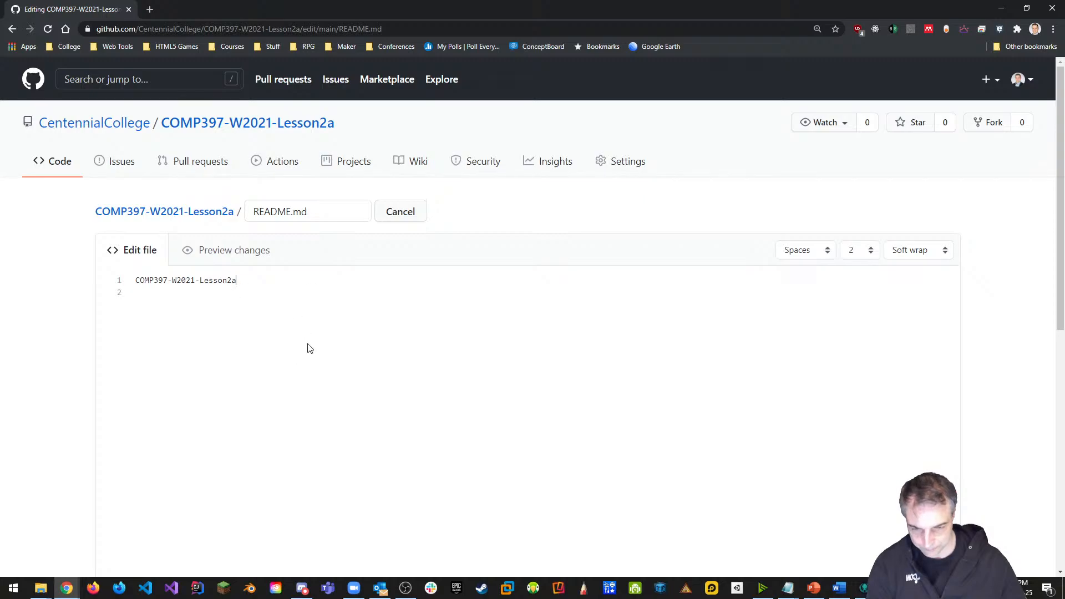
{"action": "scroll", "coordinate": [333, 333], "scroll_direction": "down", "scroll_amount": 9}
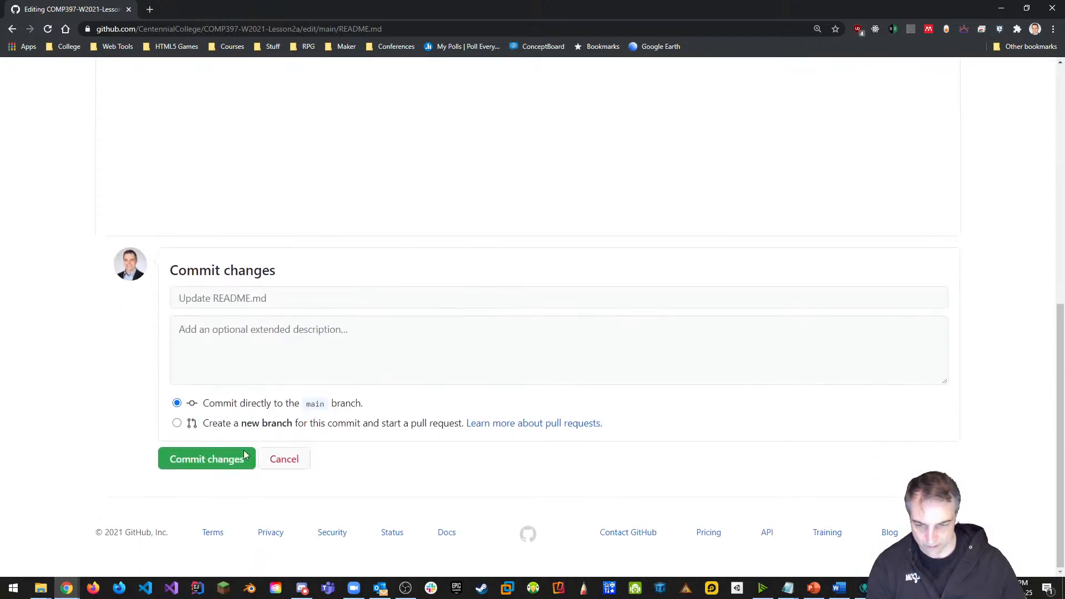
{"action": "left_click", "coordinate": [220, 469]}
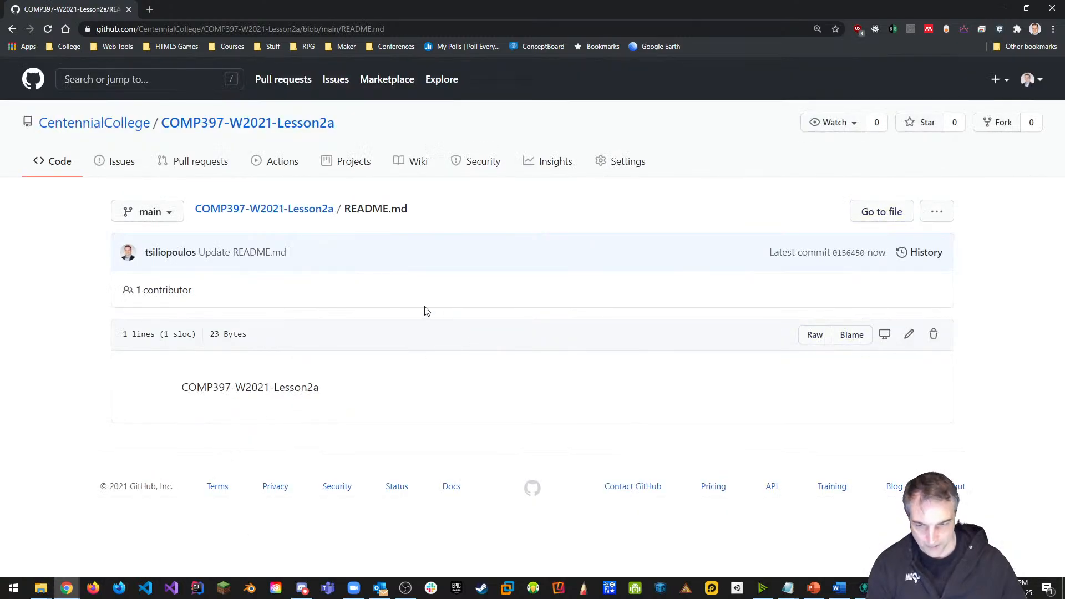
{"action": "left_click", "coordinate": [280, 214]}
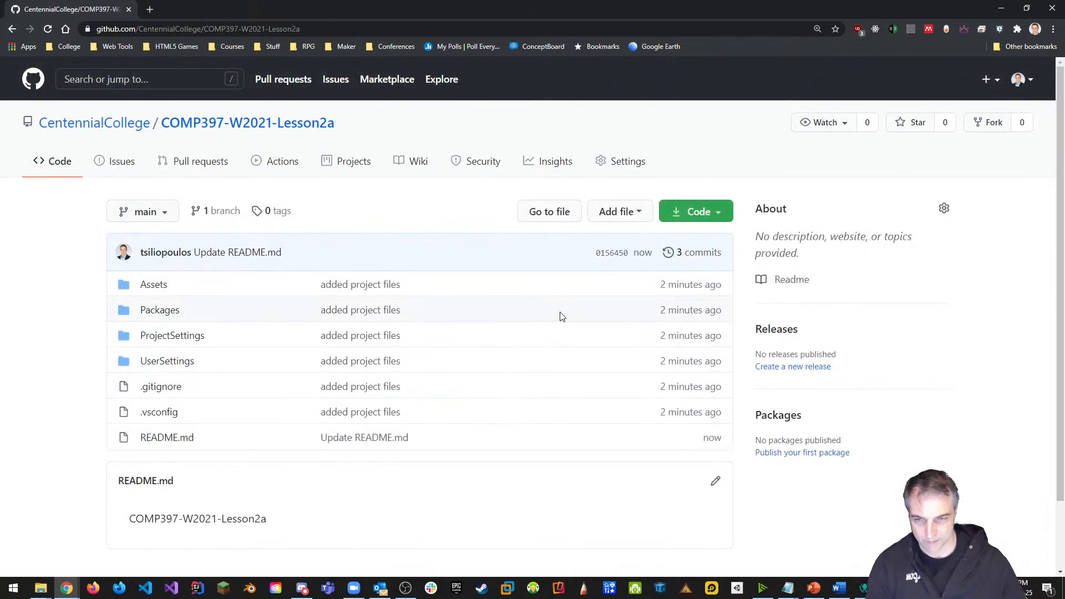
Switch to GitKraken, pull the README update with main tracking origin/main, and return to the GitHub page.
{"action": "key", "text": "alt+Tab"}
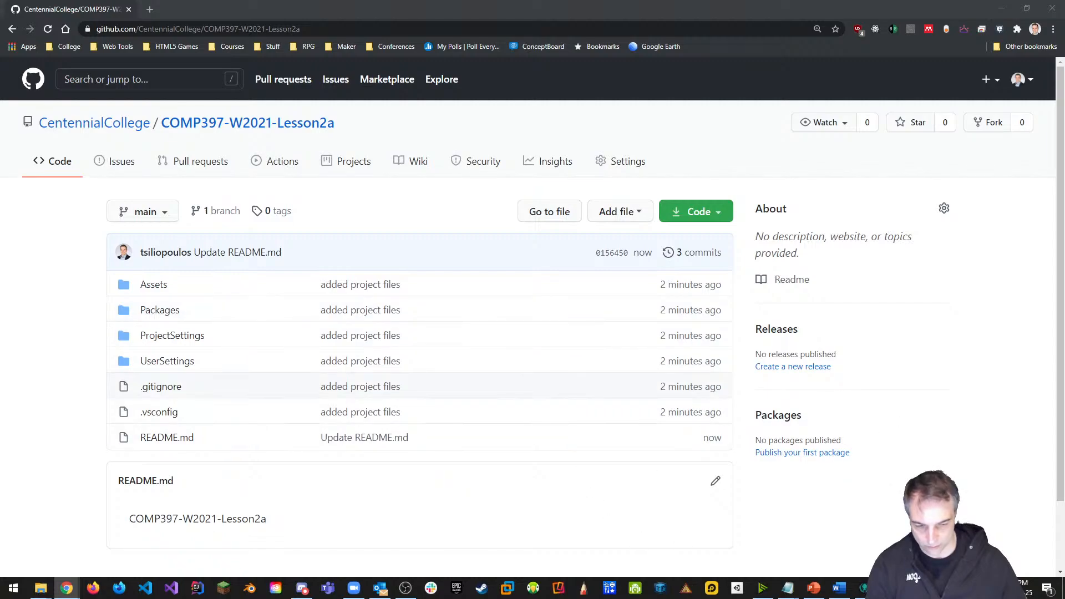
{"action": "left_click", "coordinate": [864, 588]}
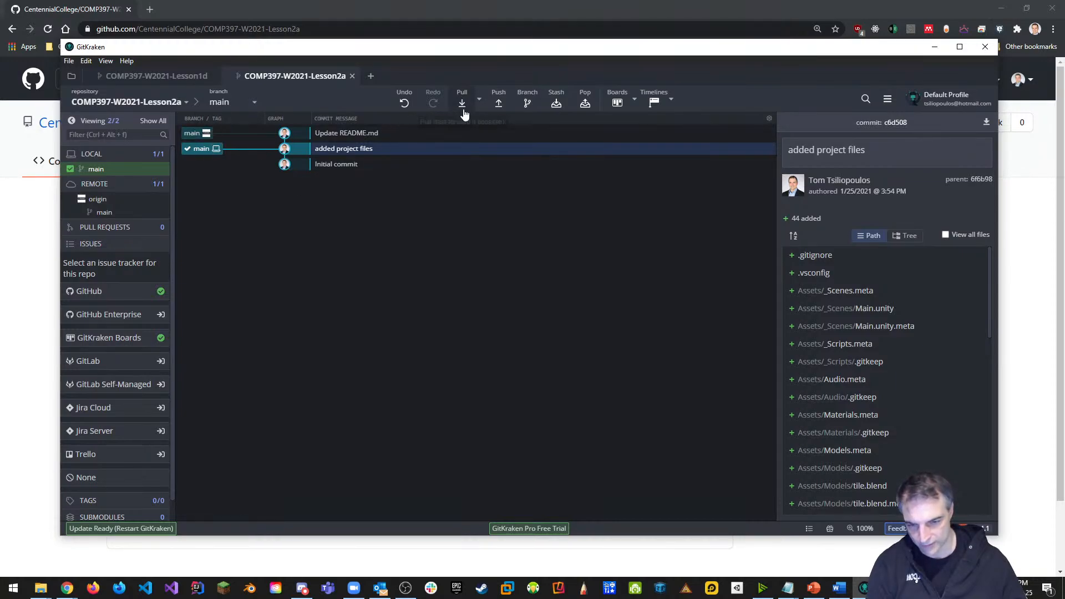
{"action": "left_click", "coordinate": [463, 105]}
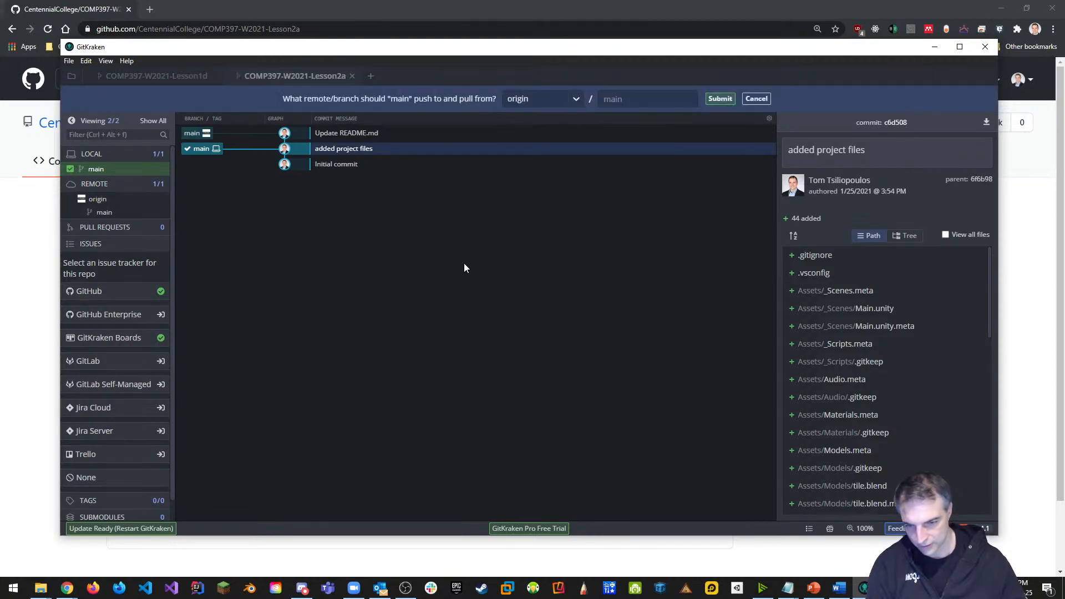
{"action": "left_click", "coordinate": [720, 100]}
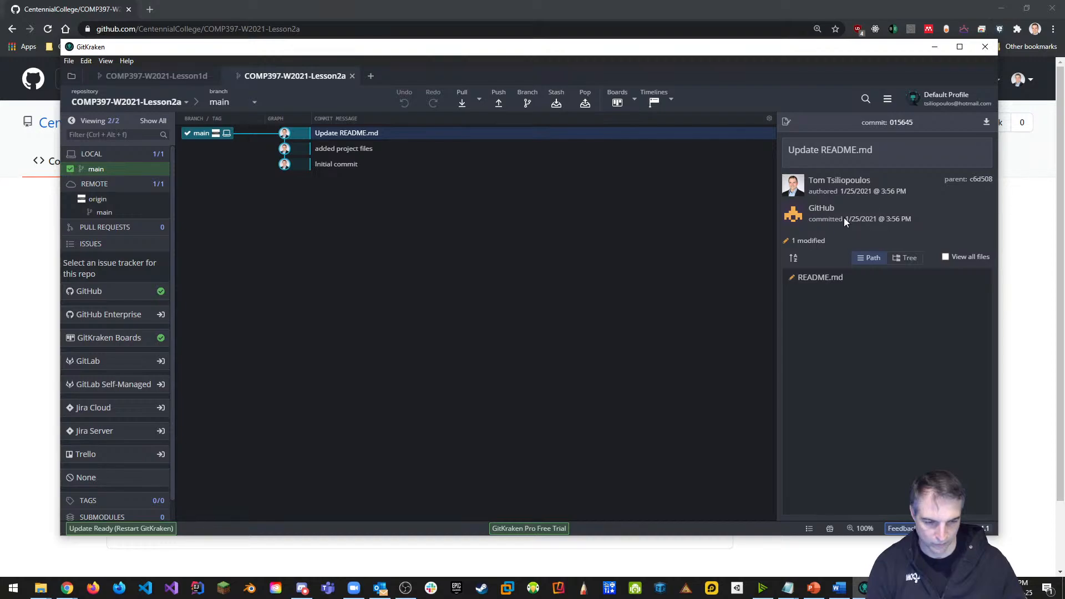
{"action": "left_click", "coordinate": [935, 47]}
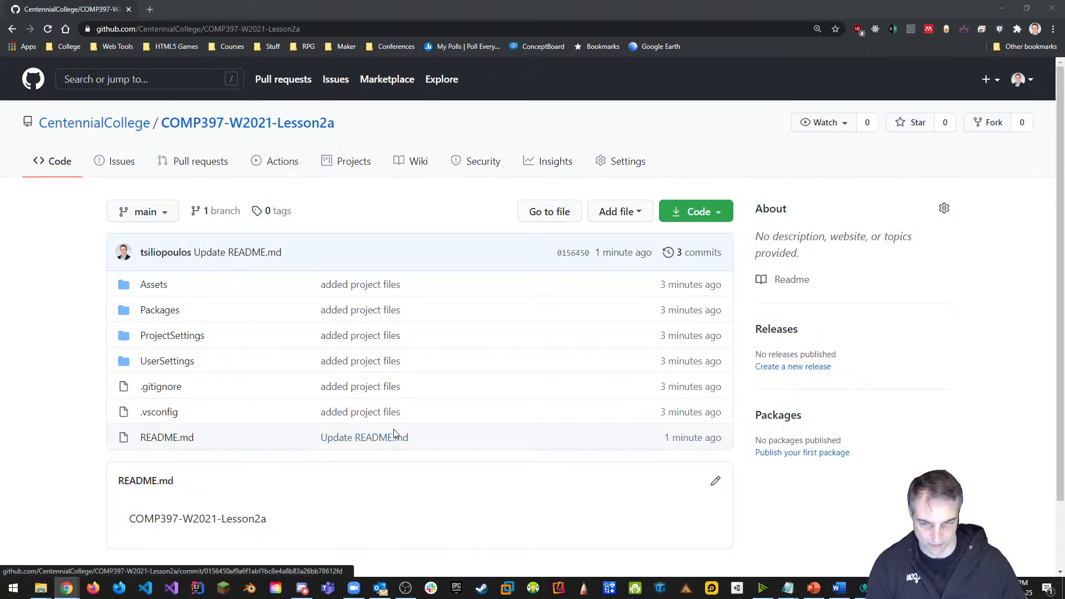
Switch to Unity Hub and add the COMP397-W2021-Lesson2a folder from COMP397 to the projects list.
{"action": "left_click", "coordinate": [1001, 8]}
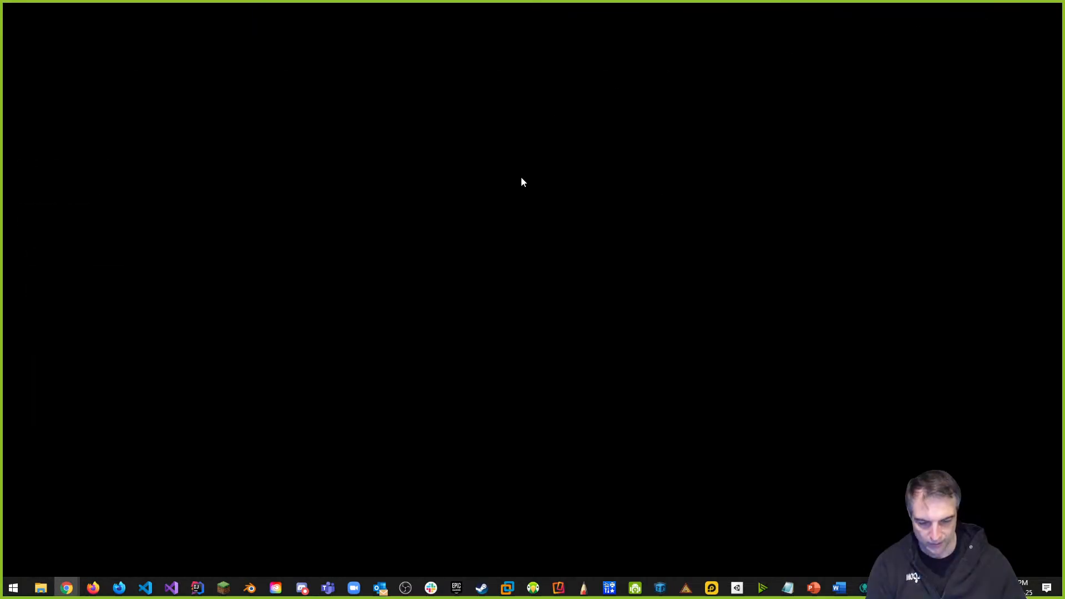
{"action": "left_click", "coordinate": [735, 590]}
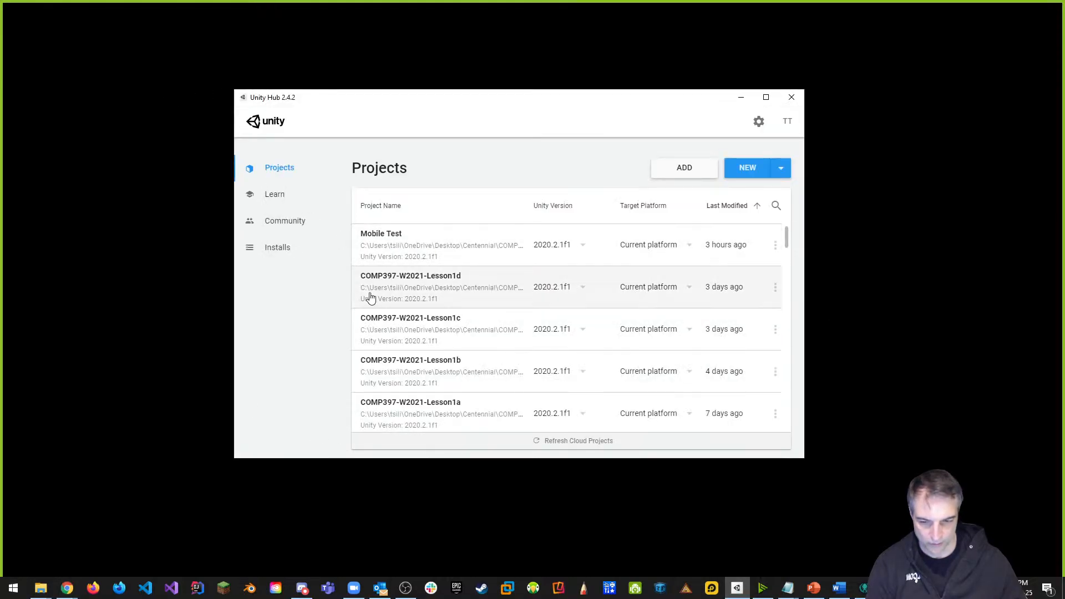
{"action": "left_click", "coordinate": [690, 171]}
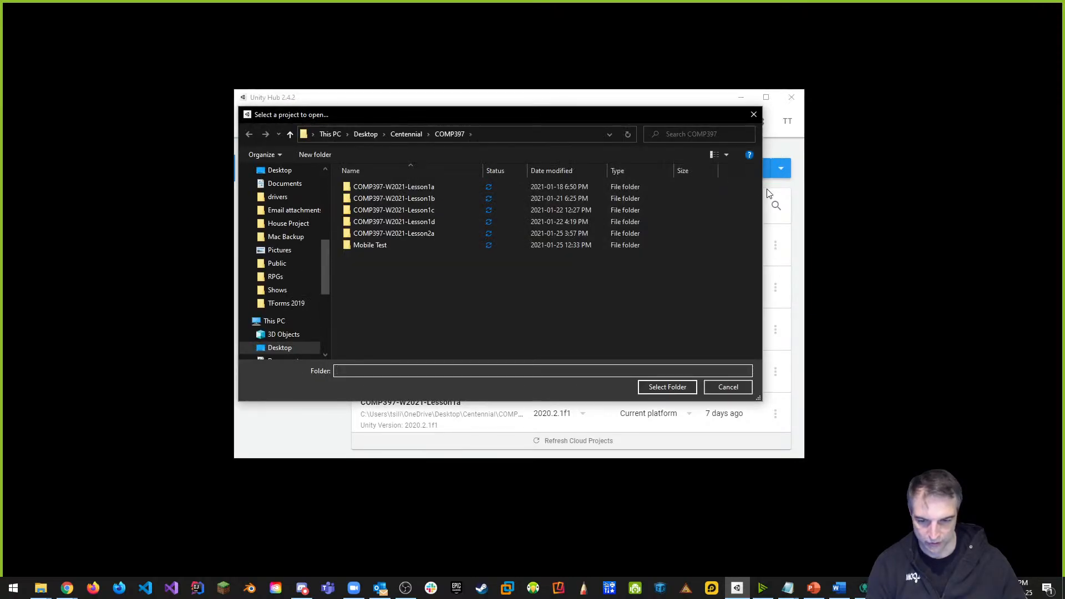
{"action": "double_click", "coordinate": [427, 234]}
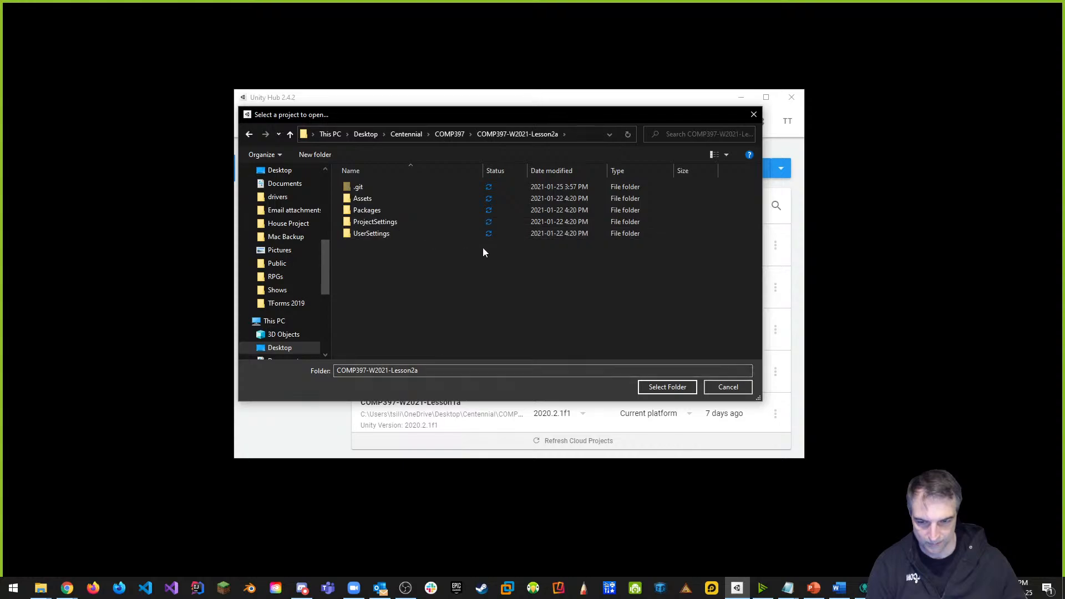
{"action": "left_click", "coordinate": [667, 388]}
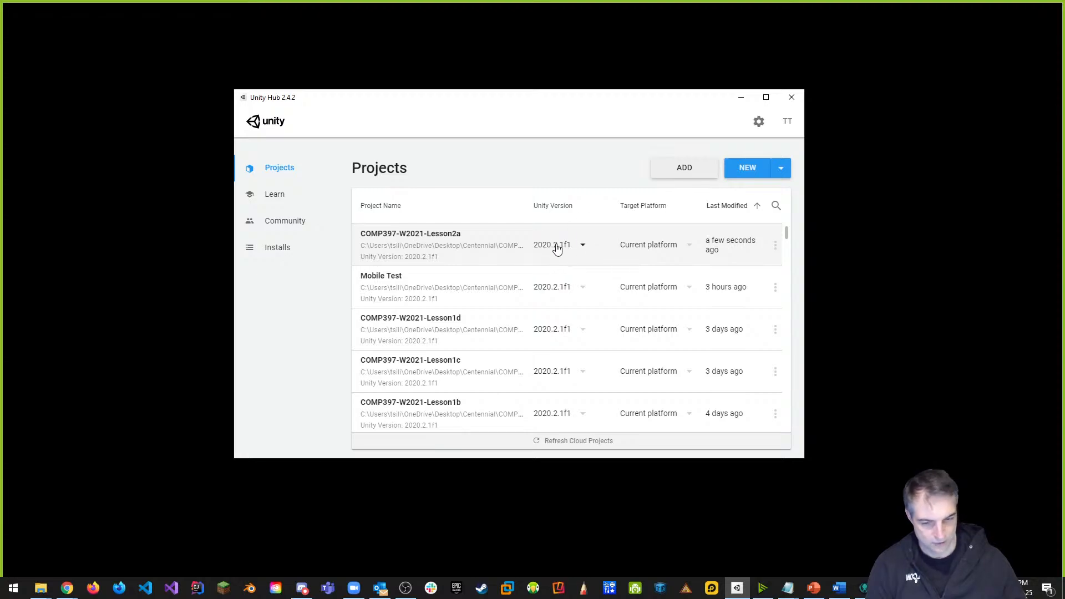
Open the COMP397-W2021-Lesson2a project with Unity version 2020.2.1f1 and load the Main scene from the _Scenes folder.
{"action": "left_click", "coordinate": [583, 248]}
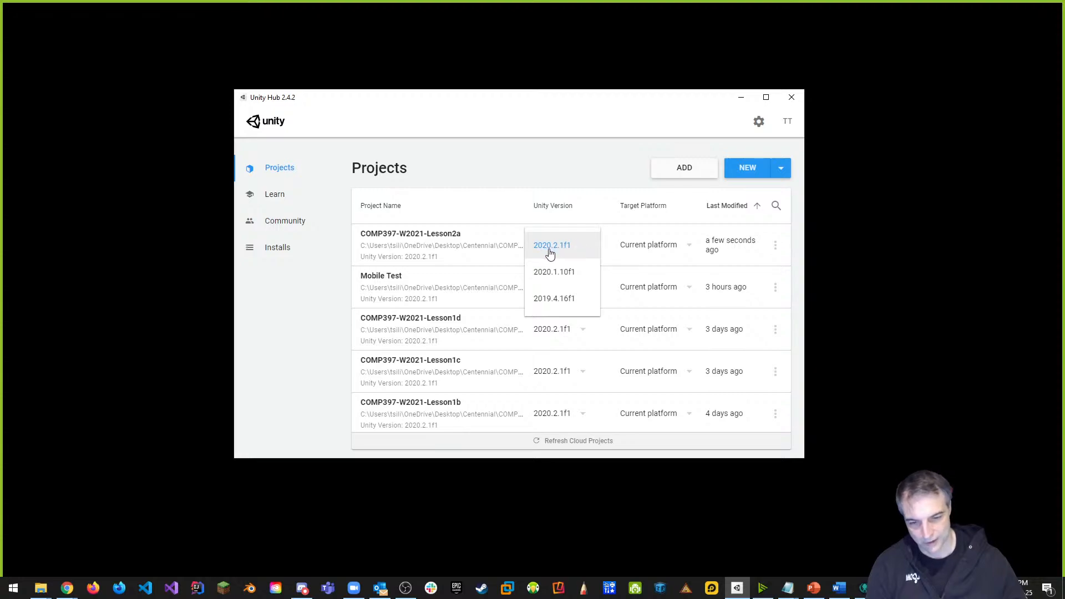
{"action": "left_click", "coordinate": [548, 171]}
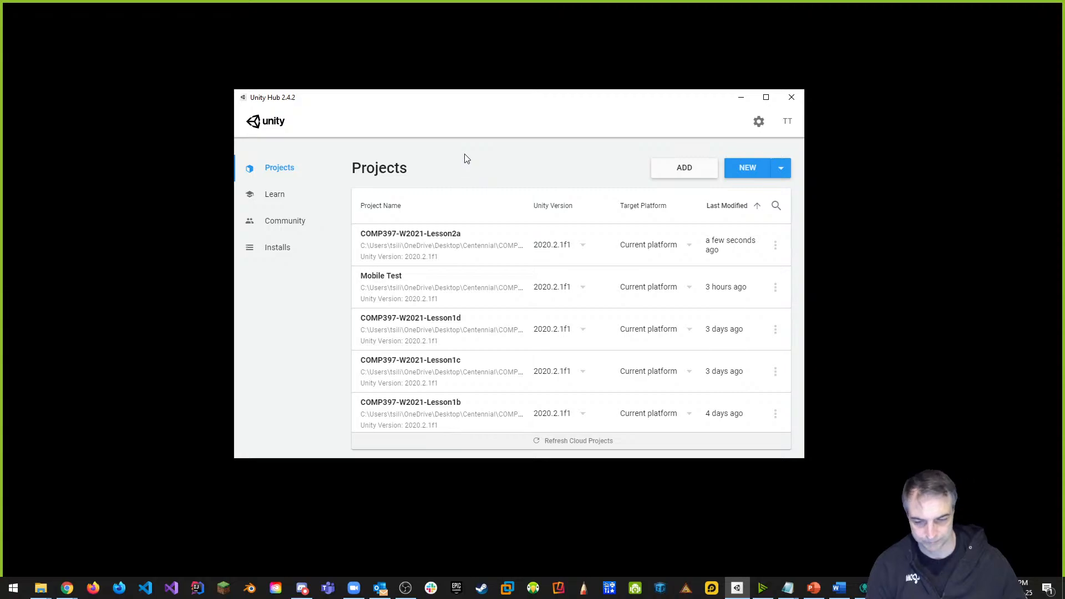
{"action": "left_click", "coordinate": [449, 253]}
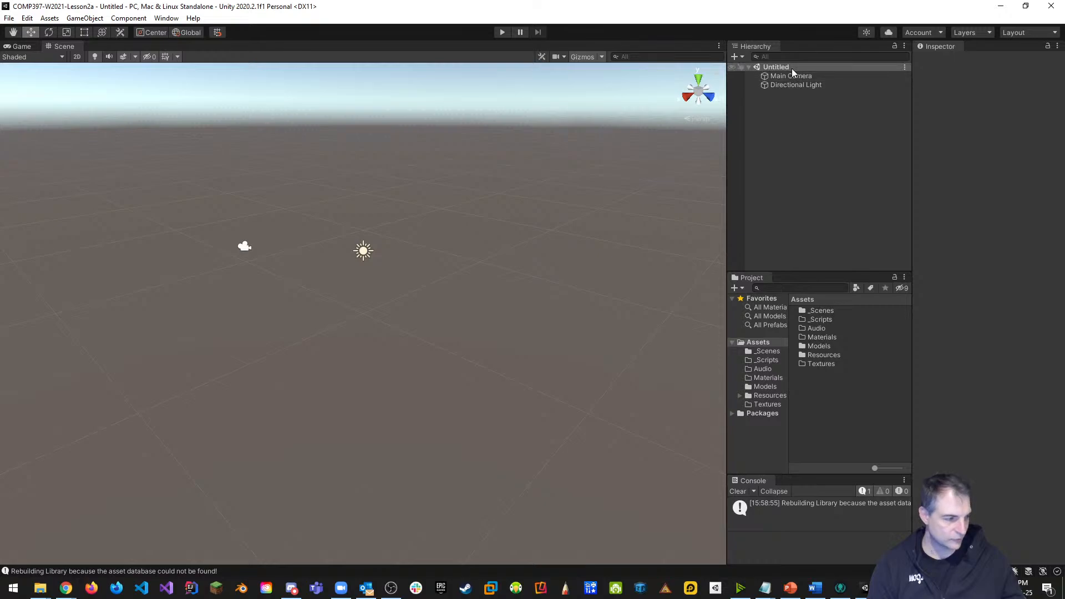
{"action": "double_click", "coordinate": [823, 310]}
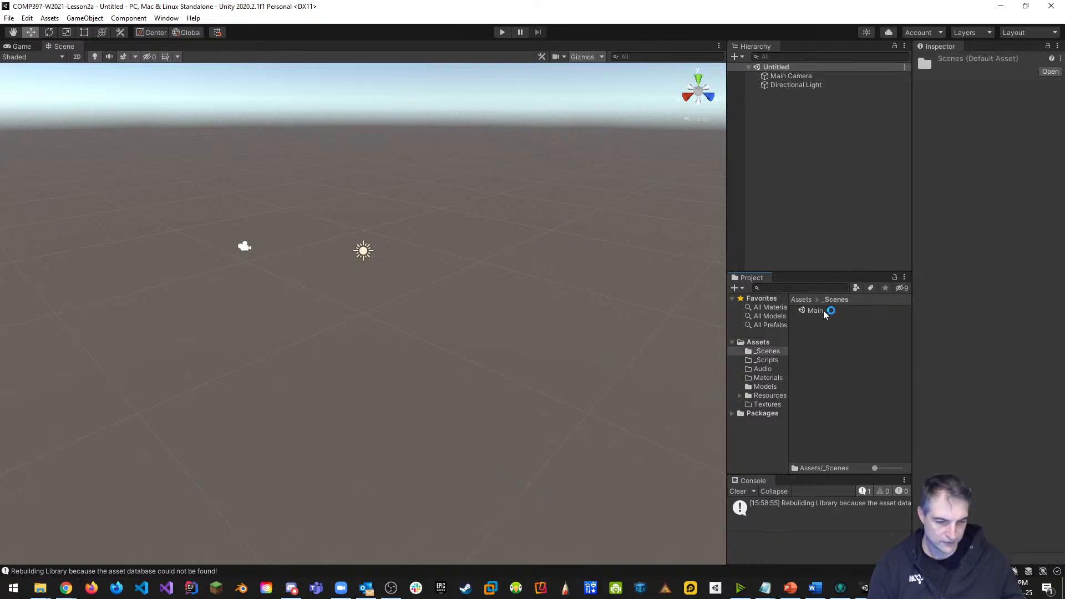
{"action": "left_click", "coordinate": [821, 310]}
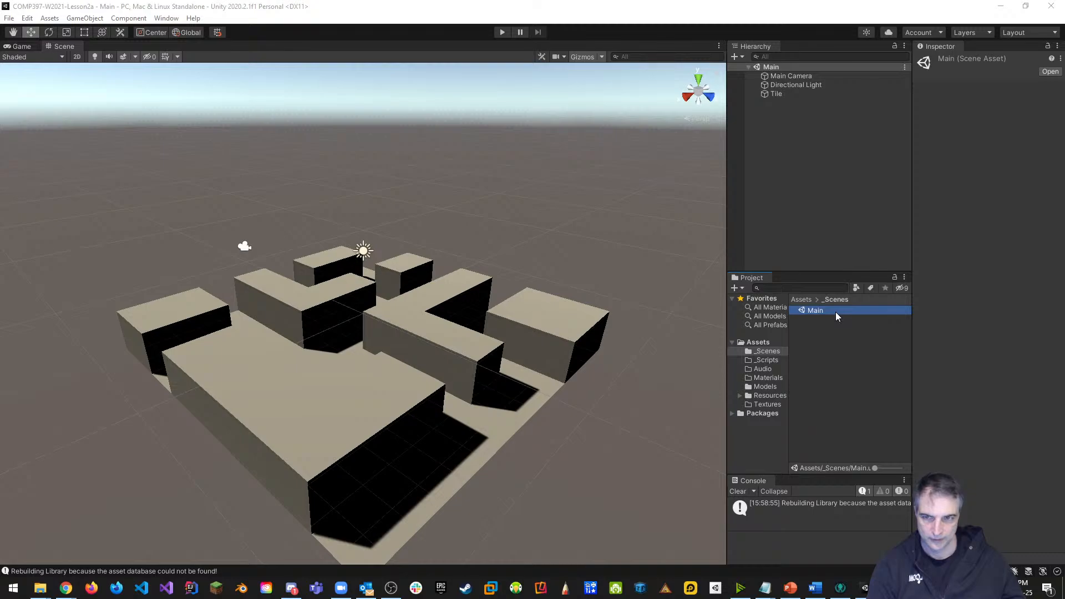
Examine the console message, the Tile object's properties, and the contents of the Models and Resources/Prefabs folders.
{"action": "left_click", "coordinate": [773, 351]}
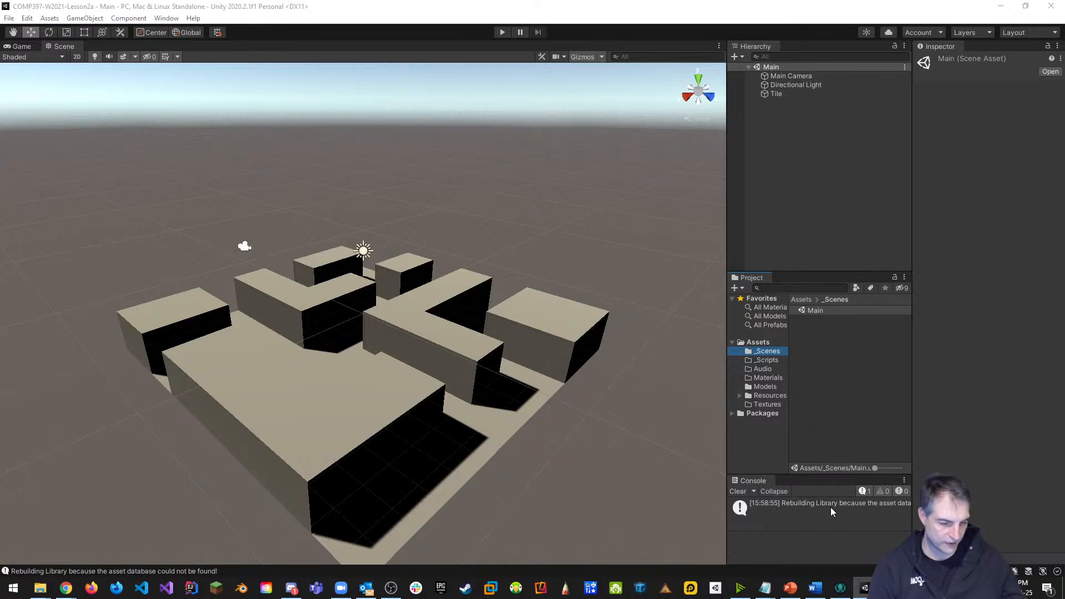
{"action": "left_click", "coordinate": [874, 505]}
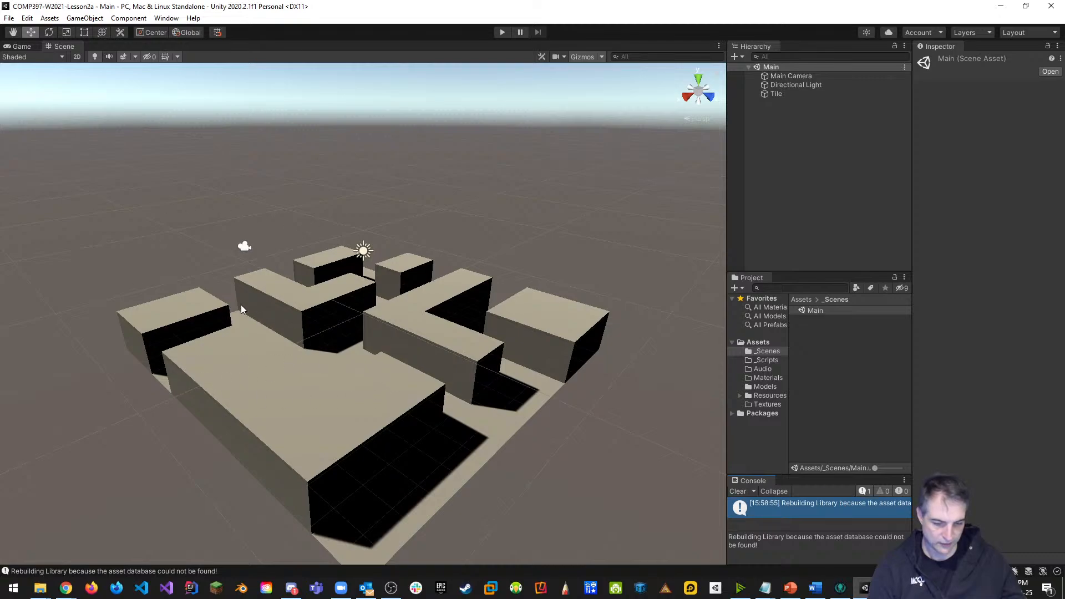
{"action": "middle_click_drag", "start_coordinate": [231, 306], "coordinate": [208, 278]}
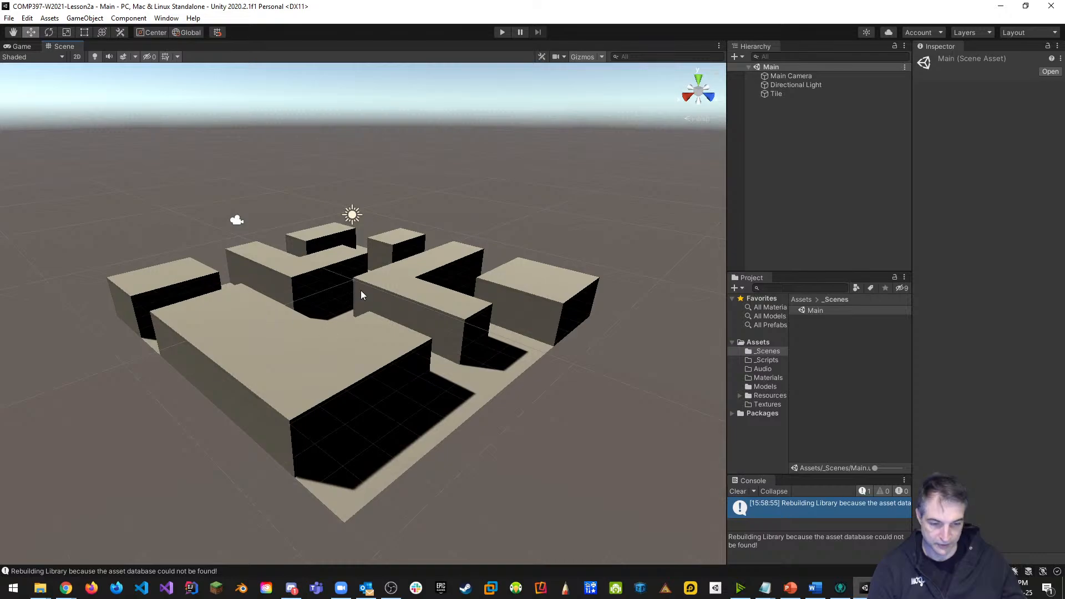
{"action": "left_click", "coordinate": [740, 396]}
{"action": "left_click", "coordinate": [774, 404]}
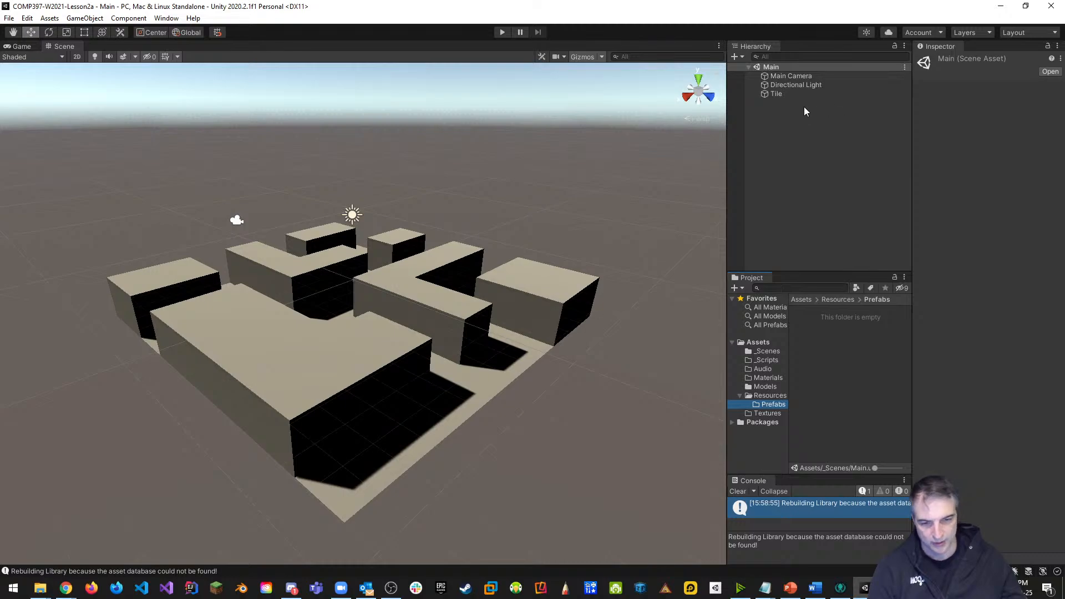
{"action": "left_click", "coordinate": [778, 94]}
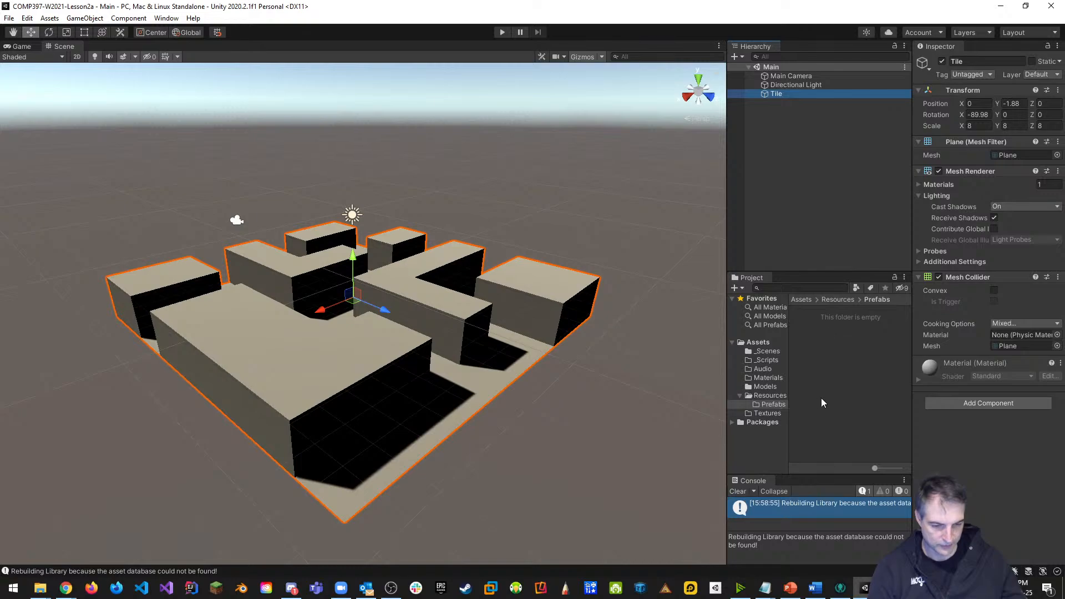
{"action": "left_click", "coordinate": [763, 389]}
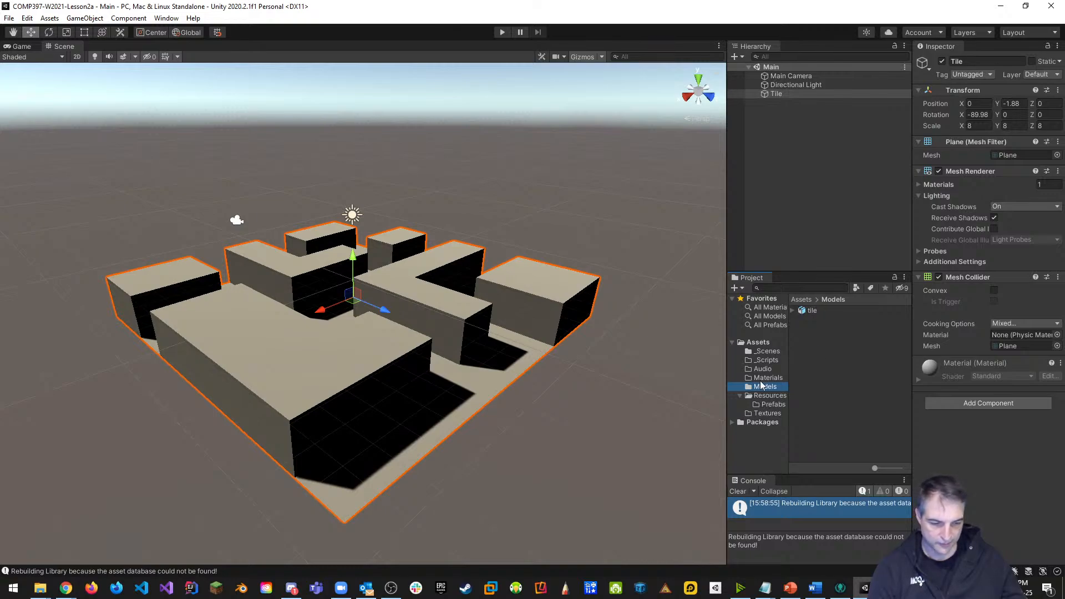
{"action": "left_click", "coordinate": [778, 405]}
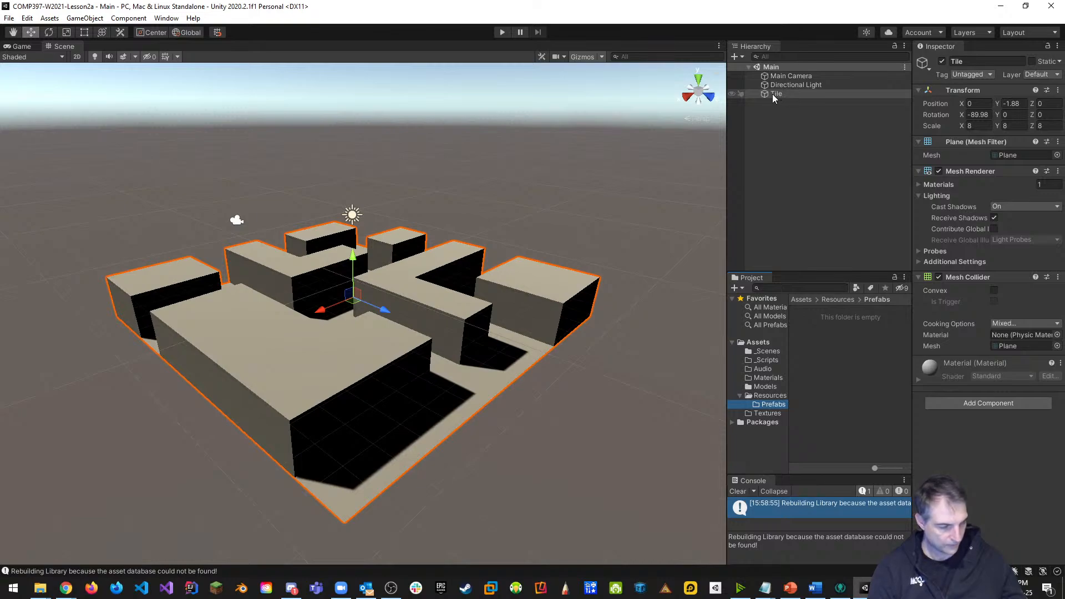
Widen the Hierarchy and Inspector areas and create a new tag named Ground from the Tile object's tag options.
{"action": "left_click_drag", "start_coordinate": [728, 106], "coordinate": [651, 103]}
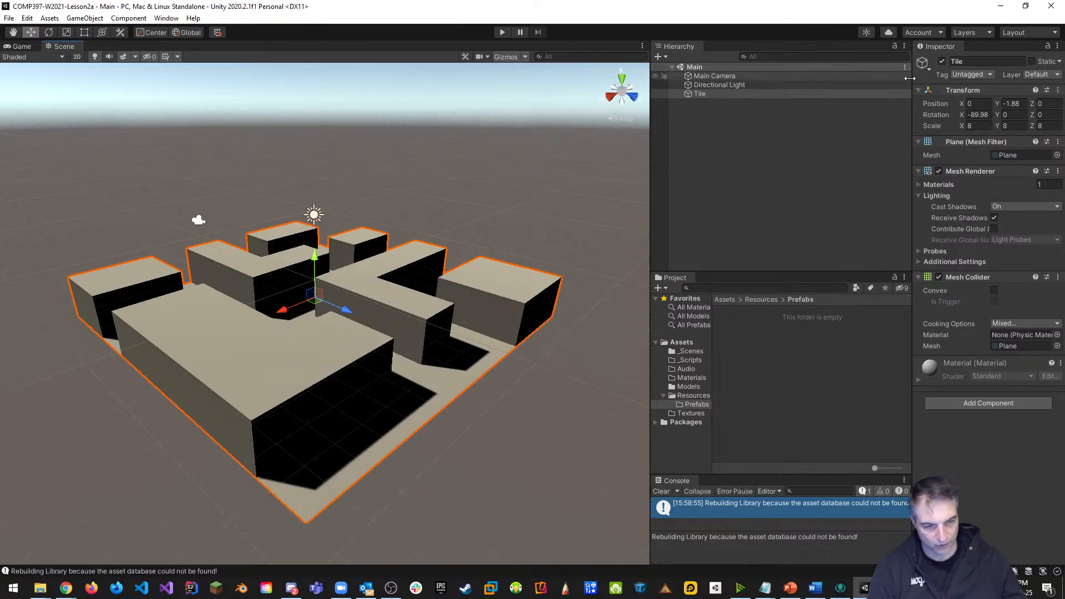
{"action": "left_click_drag", "start_coordinate": [913, 83], "coordinate": [790, 80]}
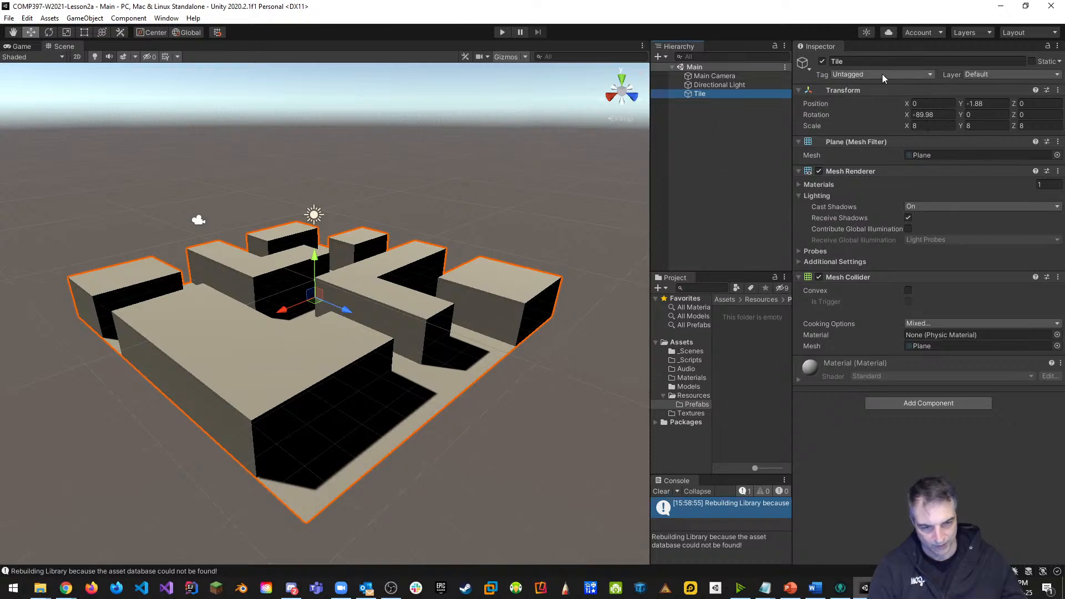
{"action": "left_click", "coordinate": [927, 73]}
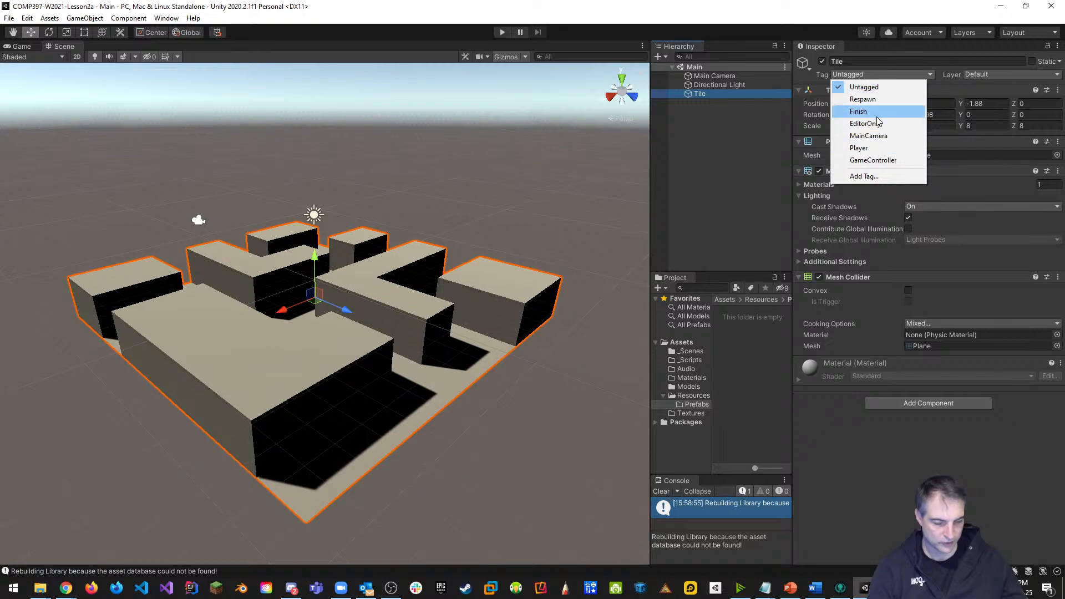
{"action": "left_click", "coordinate": [854, 176]}
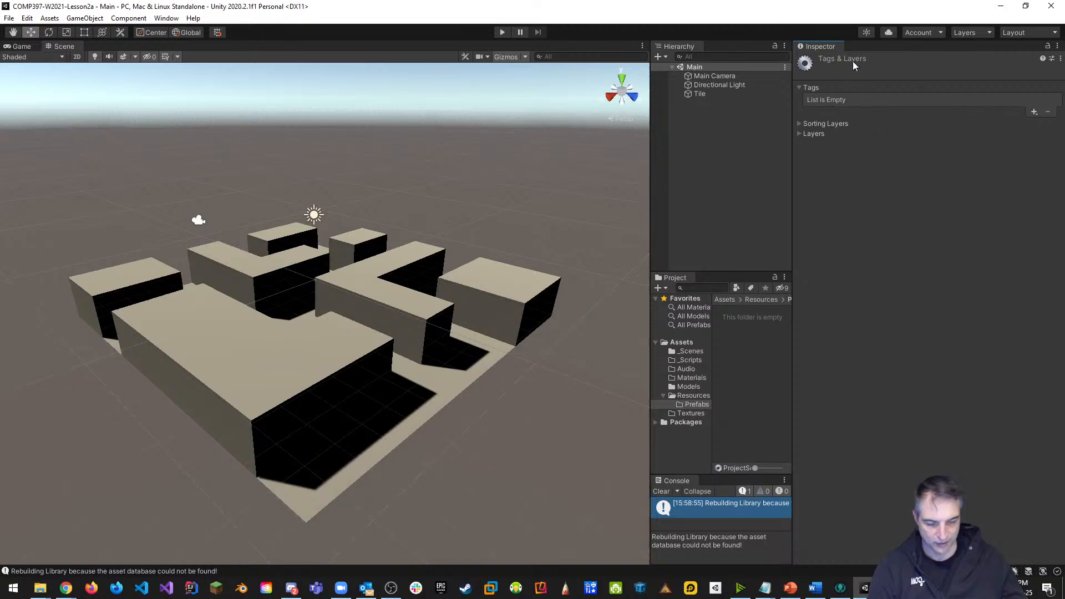
{"action": "left_click", "coordinate": [1034, 112]}
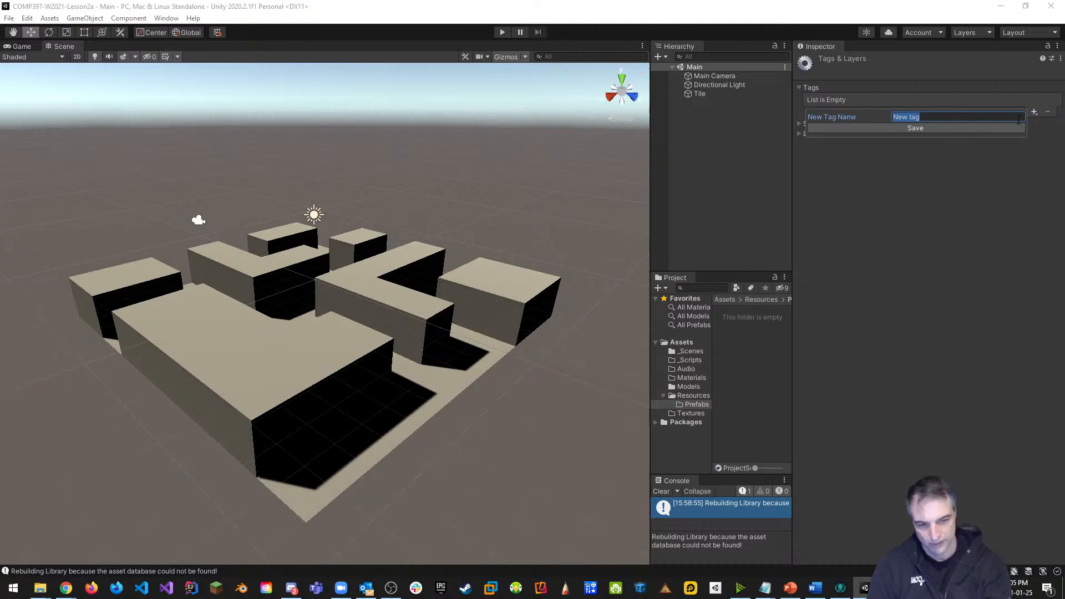
{"action": "type", "text": "Ground"}
{"action": "key", "text": "Return"}
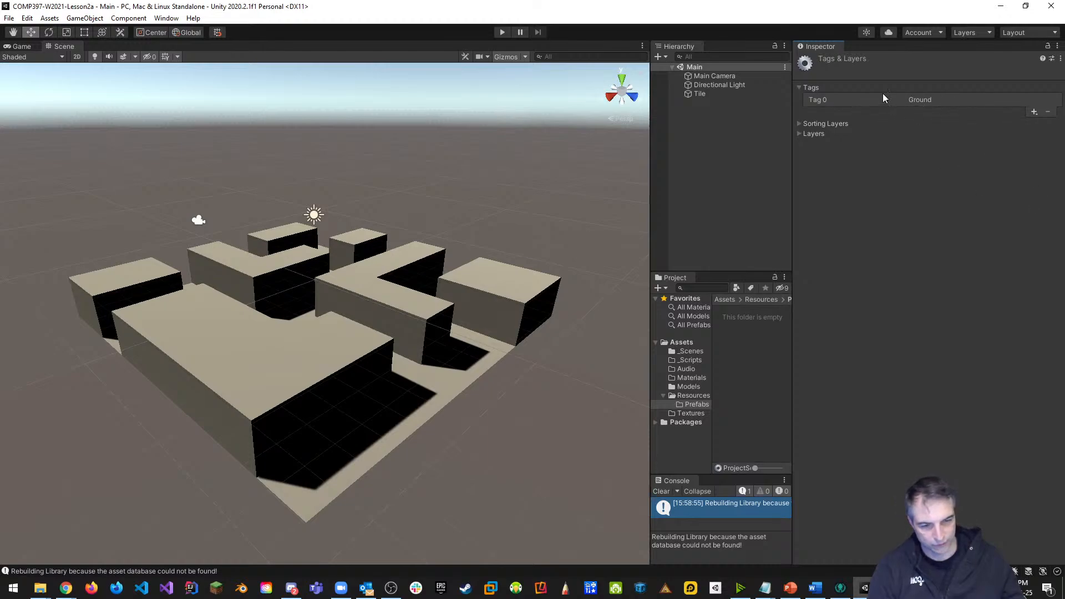
Assign the Ground tag to the Tile object in the Main scene.
{"action": "left_click", "coordinate": [707, 94]}
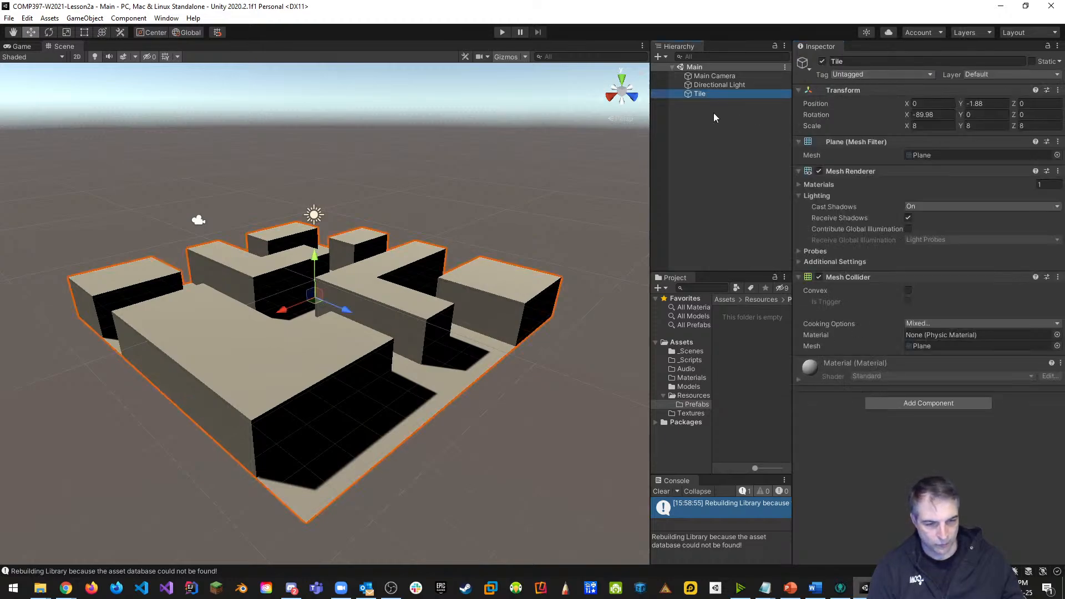
{"action": "left_click", "coordinate": [870, 74]}
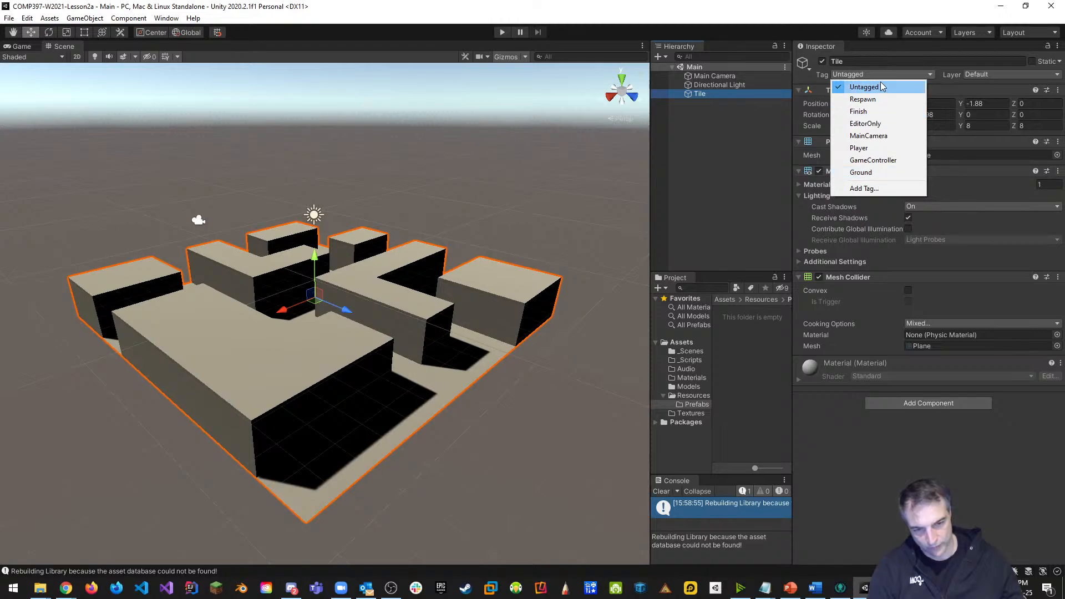
{"action": "left_click", "coordinate": [861, 172]}
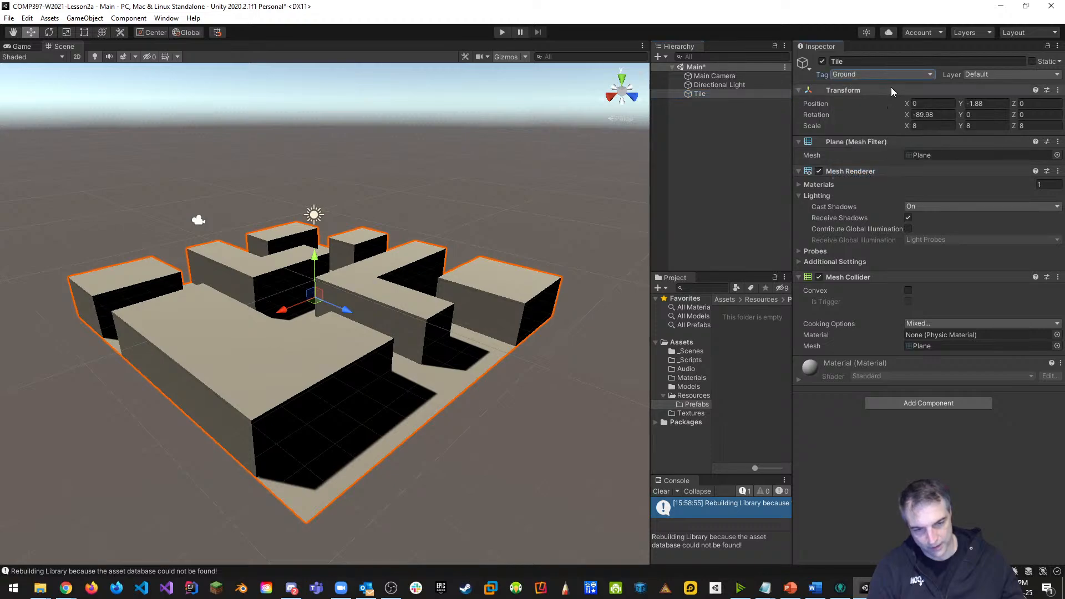
{"action": "left_click", "coordinate": [881, 74]}
{"action": "left_click", "coordinate": [875, 190]}
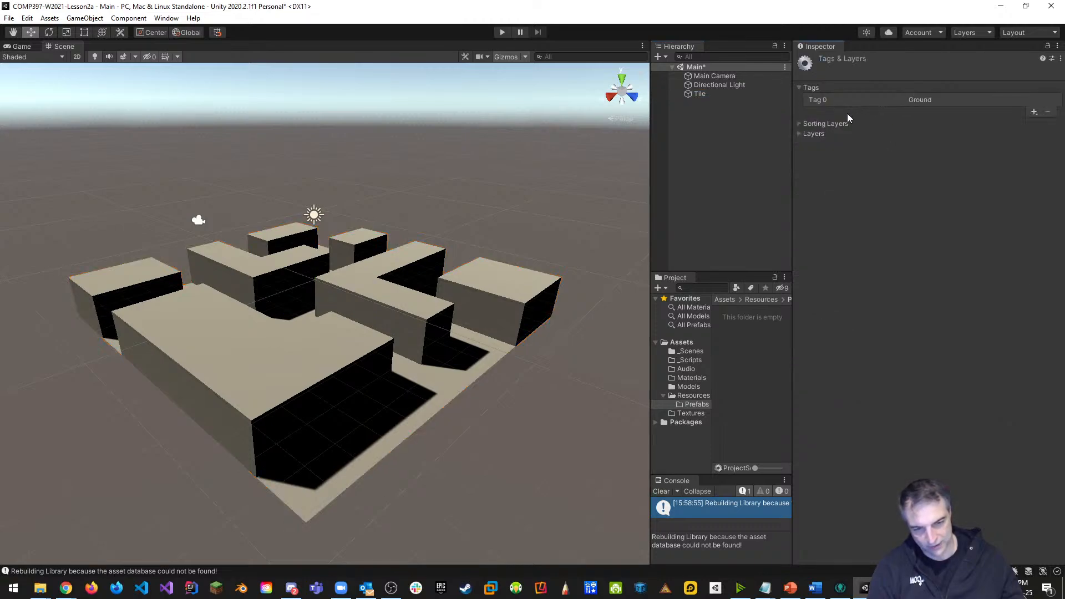
{"action": "left_click", "coordinate": [1035, 111]}
{"action": "left_click", "coordinate": [755, 128]}
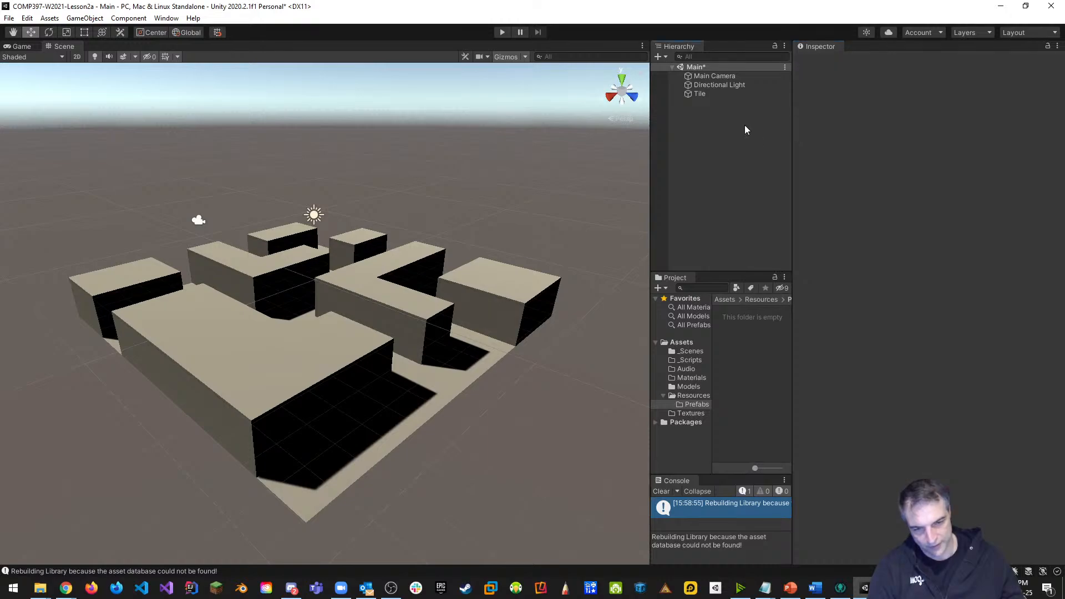
{"action": "left_click", "coordinate": [707, 95]}
{"action": "left_click", "coordinate": [894, 76]}
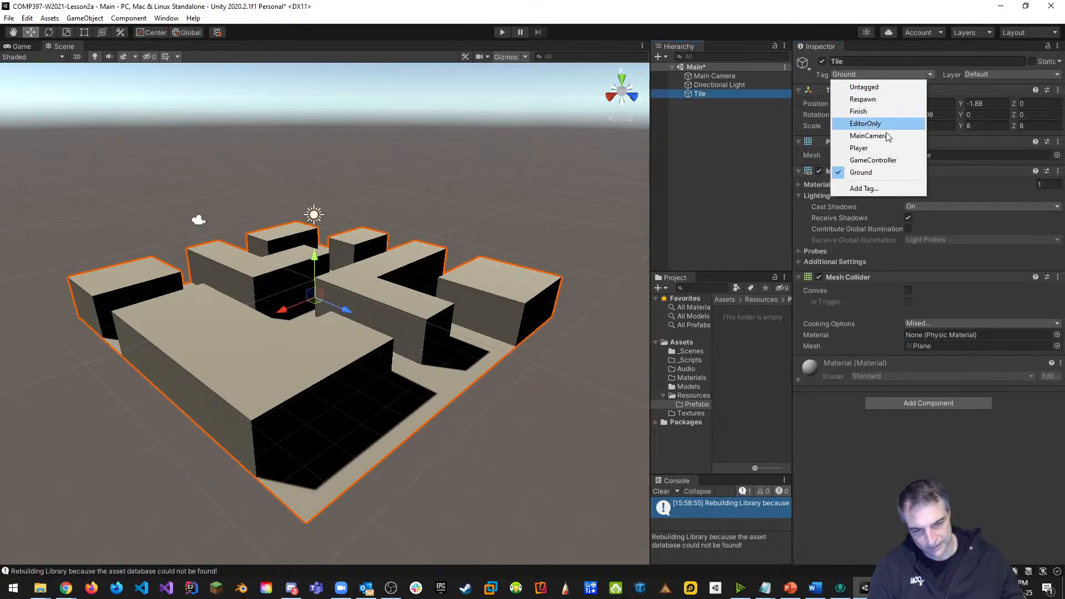
{"action": "left_click", "coordinate": [879, 173]}
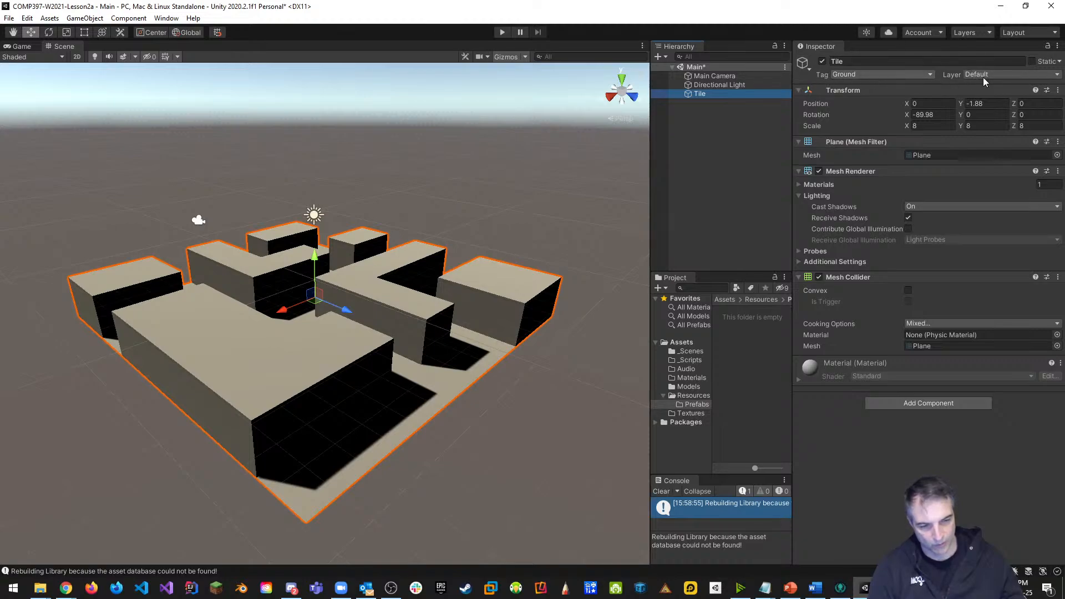
Add a layer named Ground as User Layer 3 and reselect the Tile object.
{"action": "left_click", "coordinate": [1015, 75]}
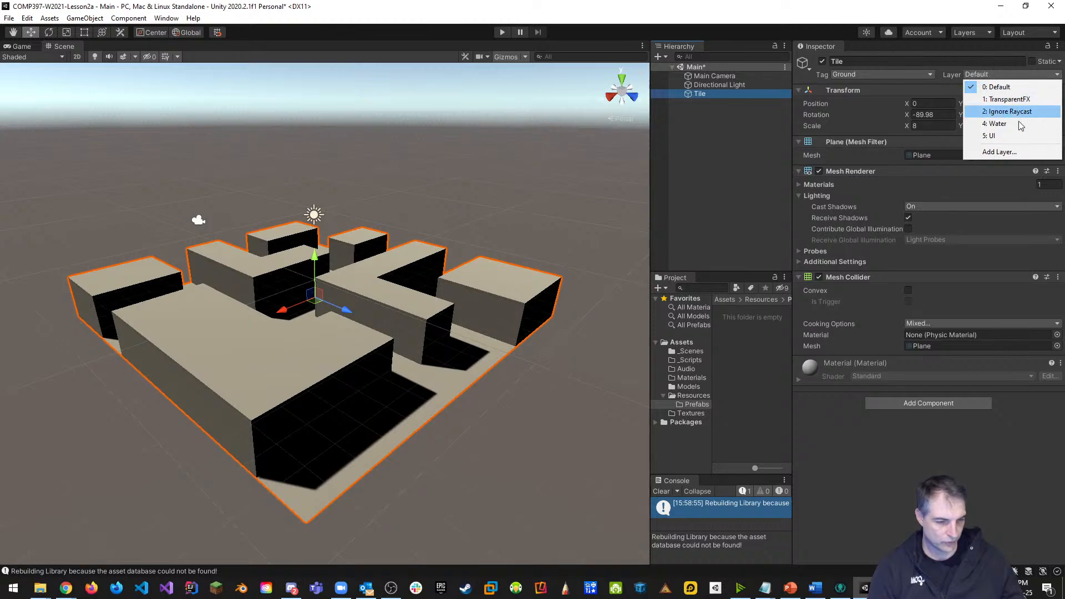
{"action": "left_click", "coordinate": [997, 152]}
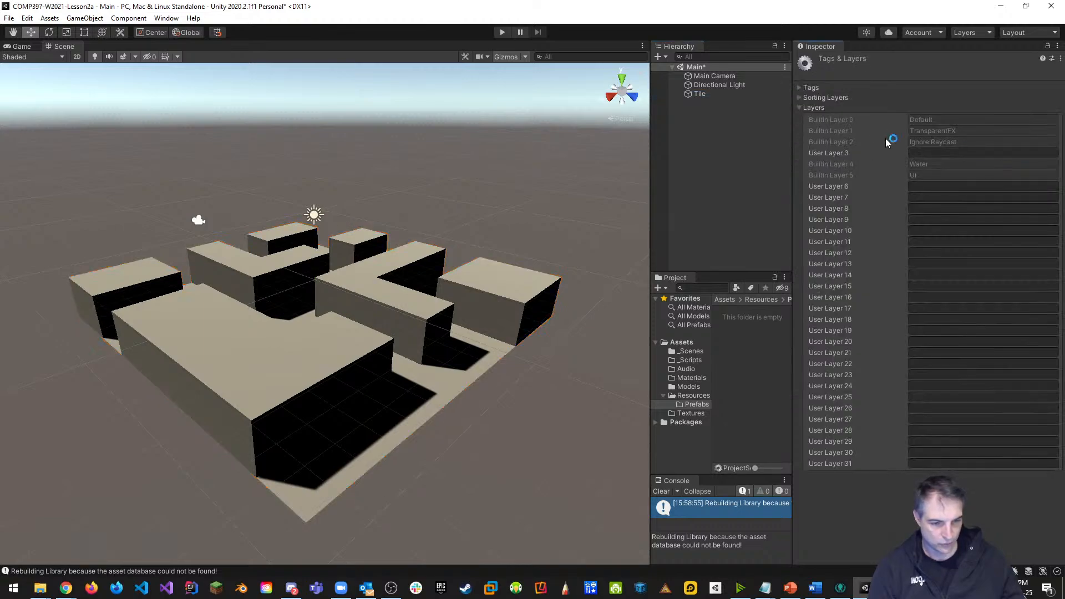
{"action": "left_click", "coordinate": [938, 152]}
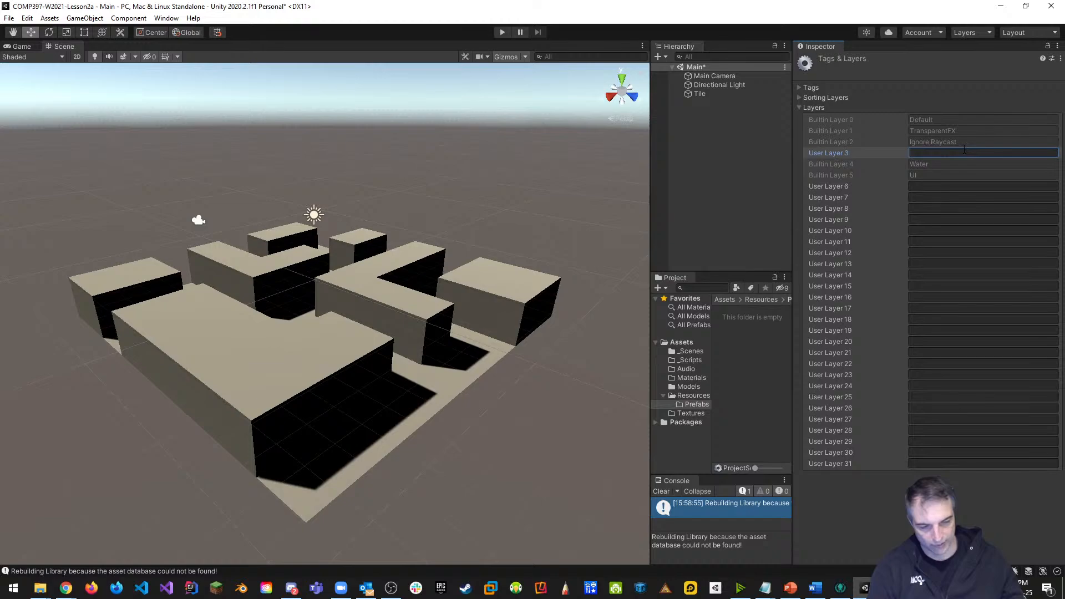
{"action": "type", "text": "Ground"}
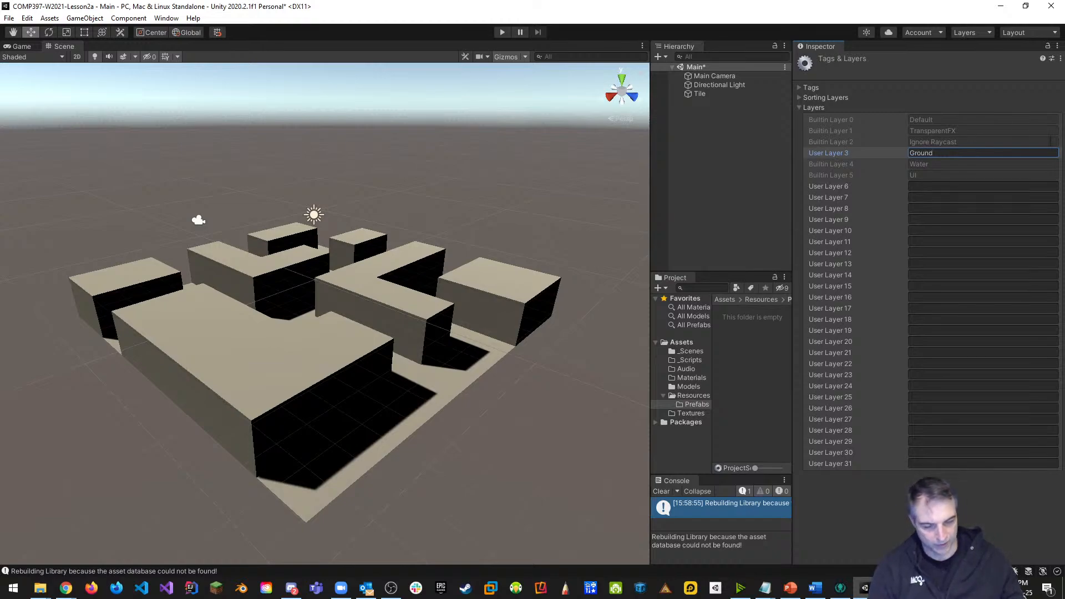
{"action": "left_click", "coordinate": [695, 94]}
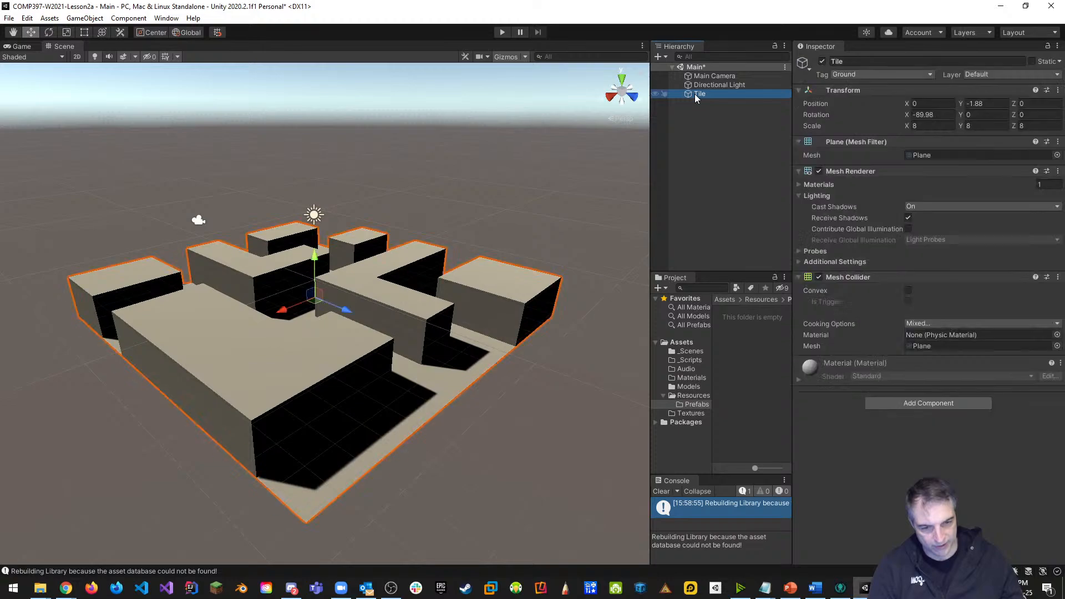
Assign the Ground layer to the Tile object, check its tag options and reselect it.
{"action": "left_click", "coordinate": [1030, 75]}
{"action": "left_click", "coordinate": [1017, 125]}
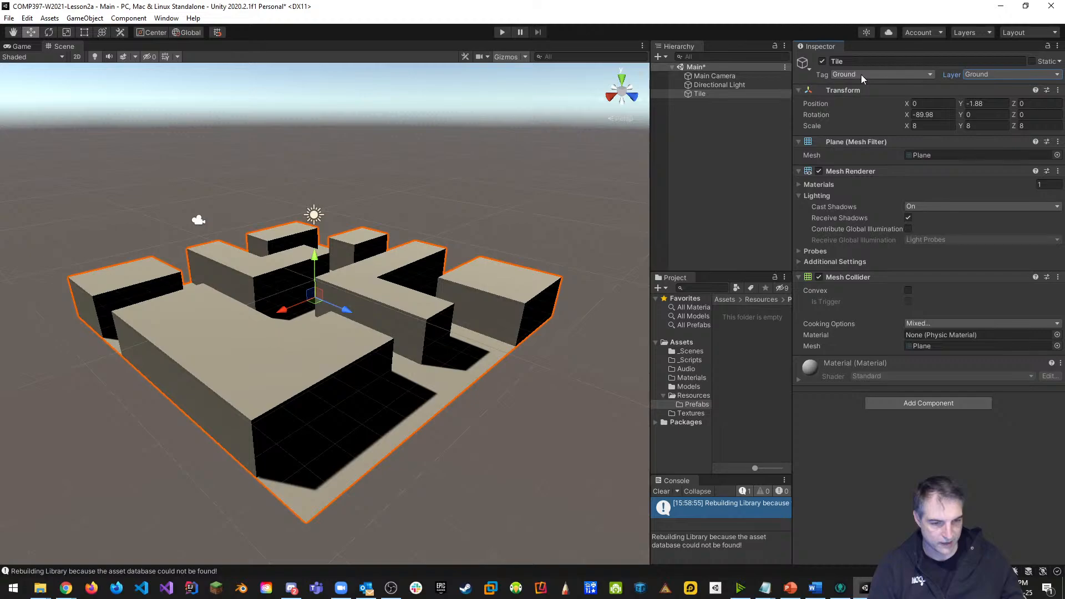
{"action": "left_click", "coordinate": [930, 74]}
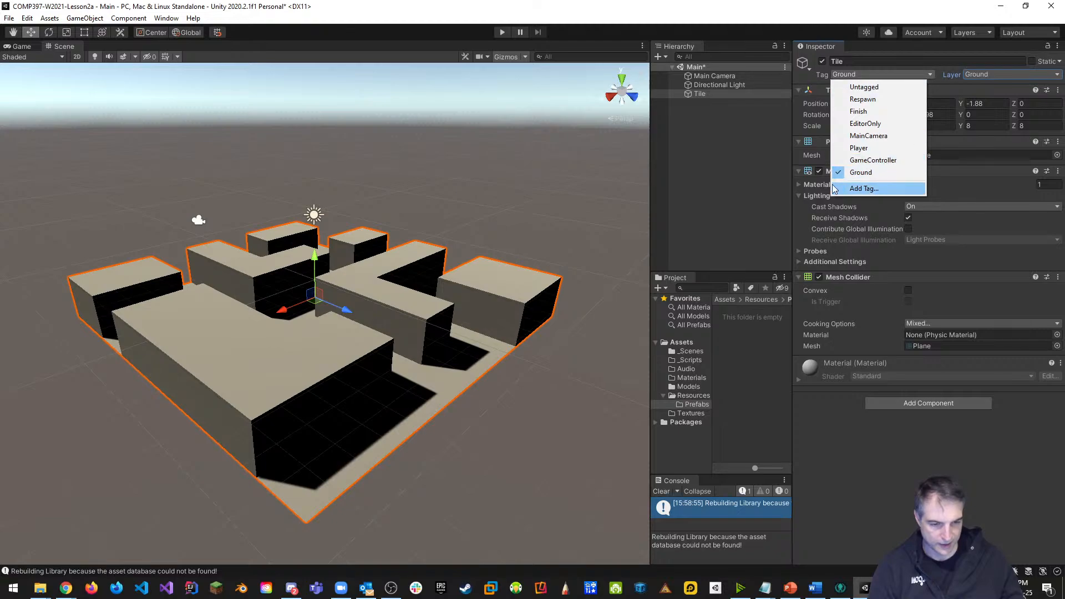
{"action": "left_click", "coordinate": [697, 96]}
{"action": "left_click", "coordinate": [725, 178]}
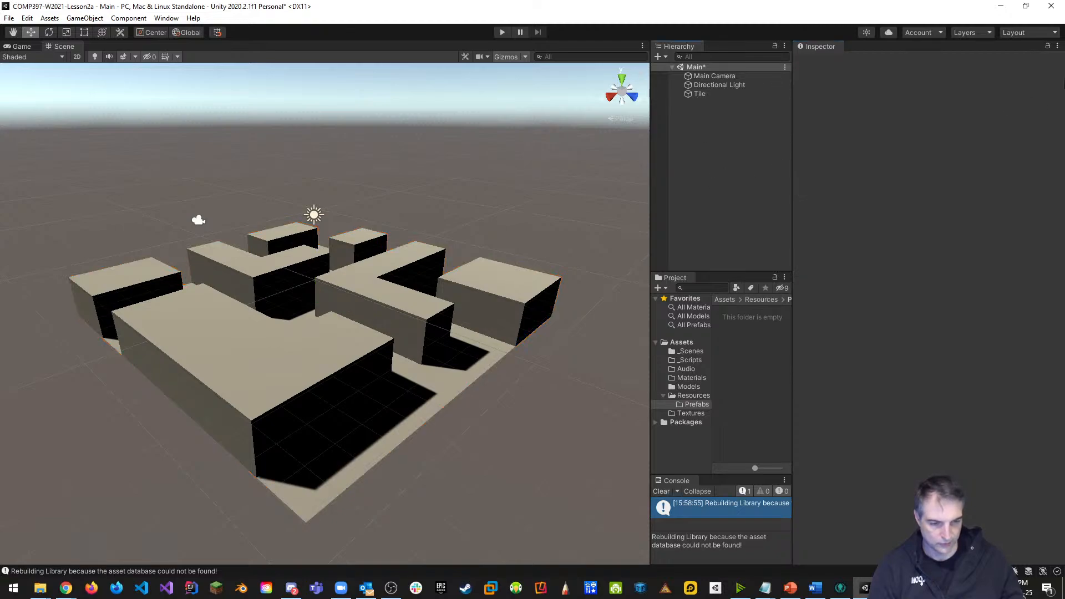
{"action": "left_click", "coordinate": [697, 93]}
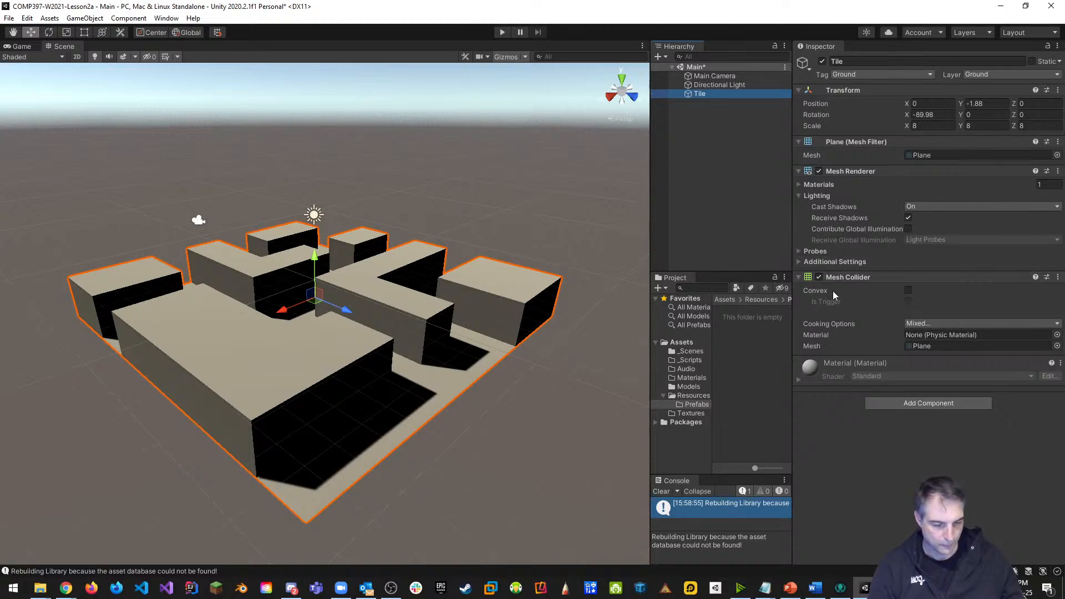
Try the Convex option on the Tile's Mesh Collider and turn it off again.
{"action": "left_click", "coordinate": [911, 291]}
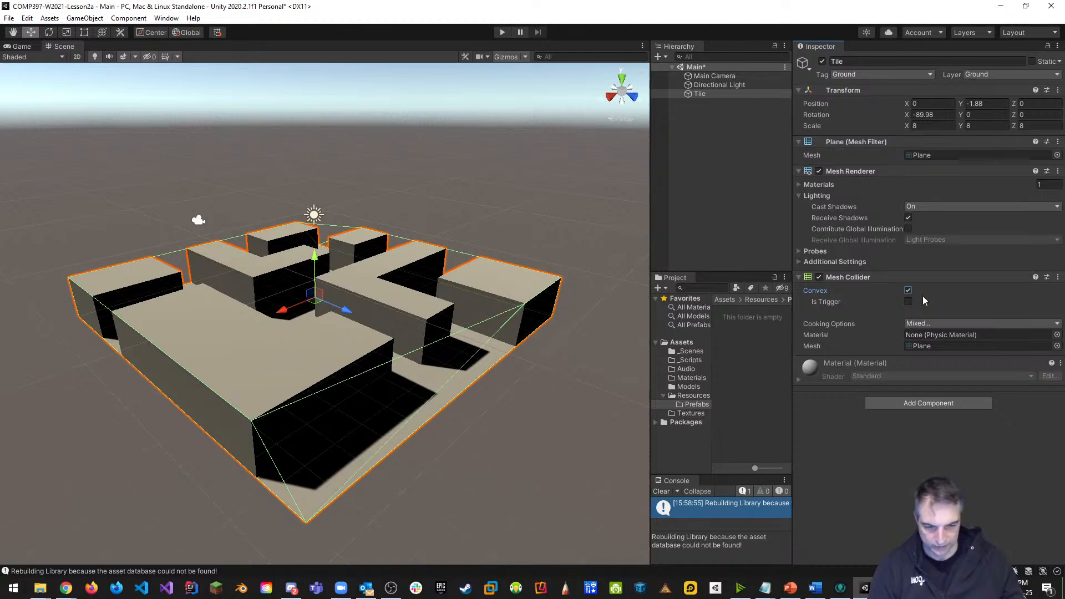
{"action": "left_click", "coordinate": [910, 290]}
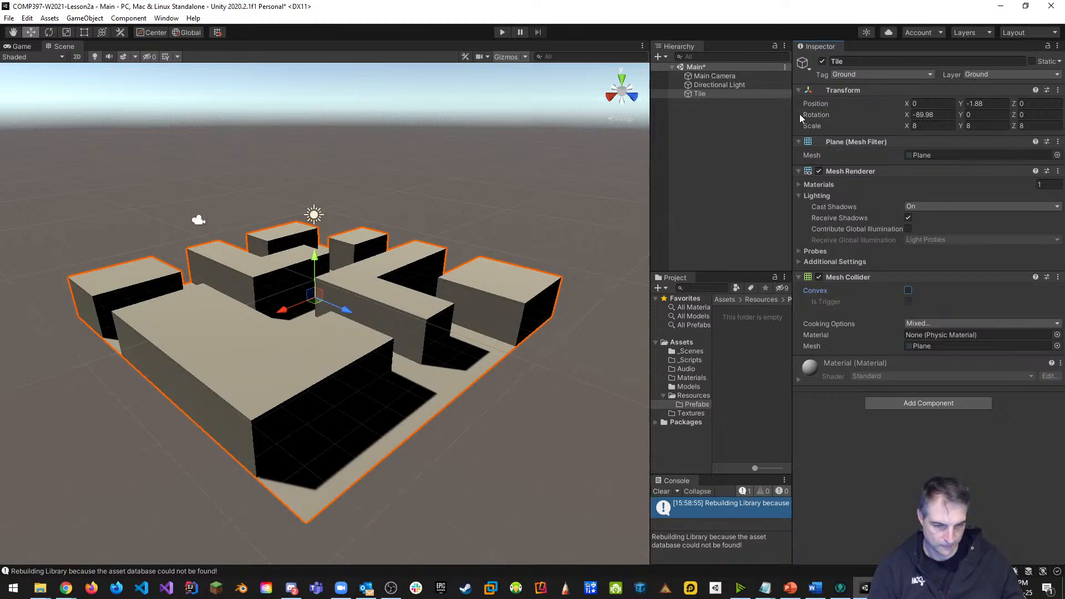
Widen the Hierarchy and Project areas and create a prefab from the Tile object in the Assets/Resources/Prefabs folder.
{"action": "left_click_drag", "start_coordinate": [795, 115], "coordinate": [942, 114]}
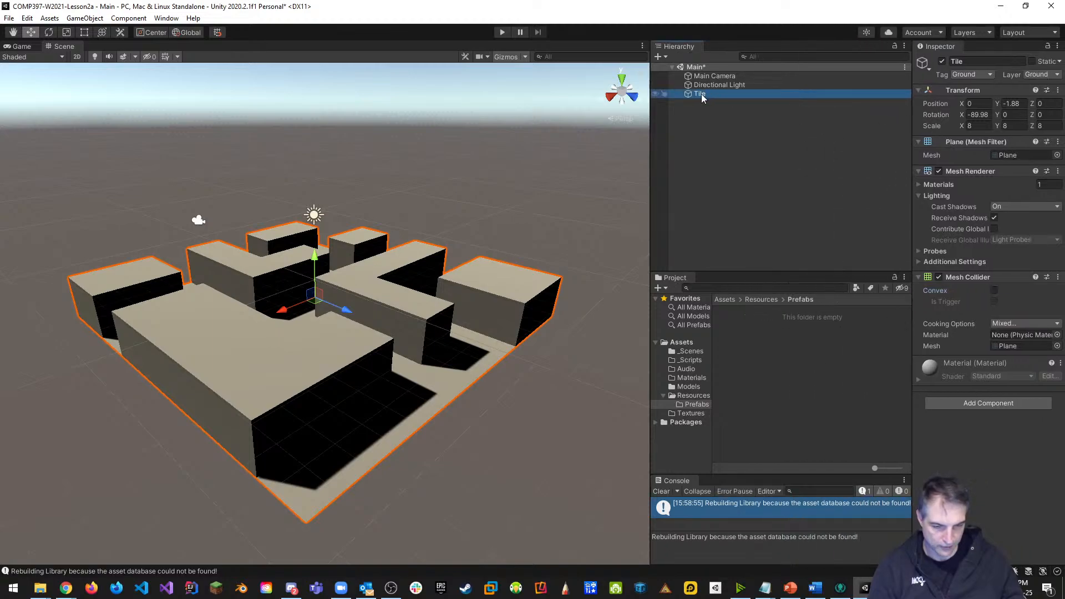
{"action": "left_click", "coordinate": [695, 398]}
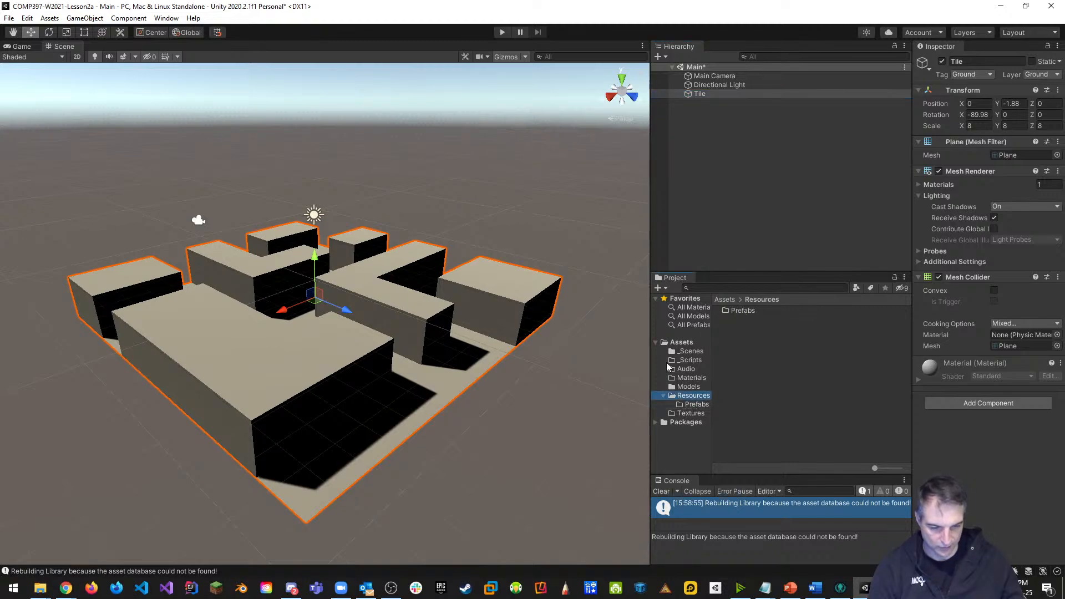
{"action": "left_click", "coordinate": [682, 342]}
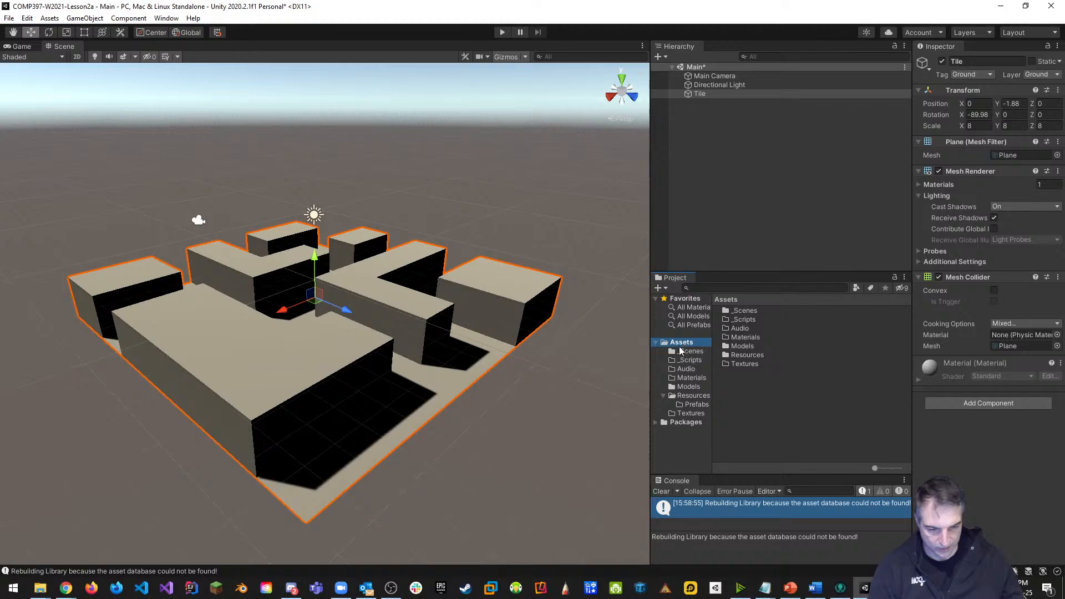
{"action": "double_click", "coordinate": [746, 356]}
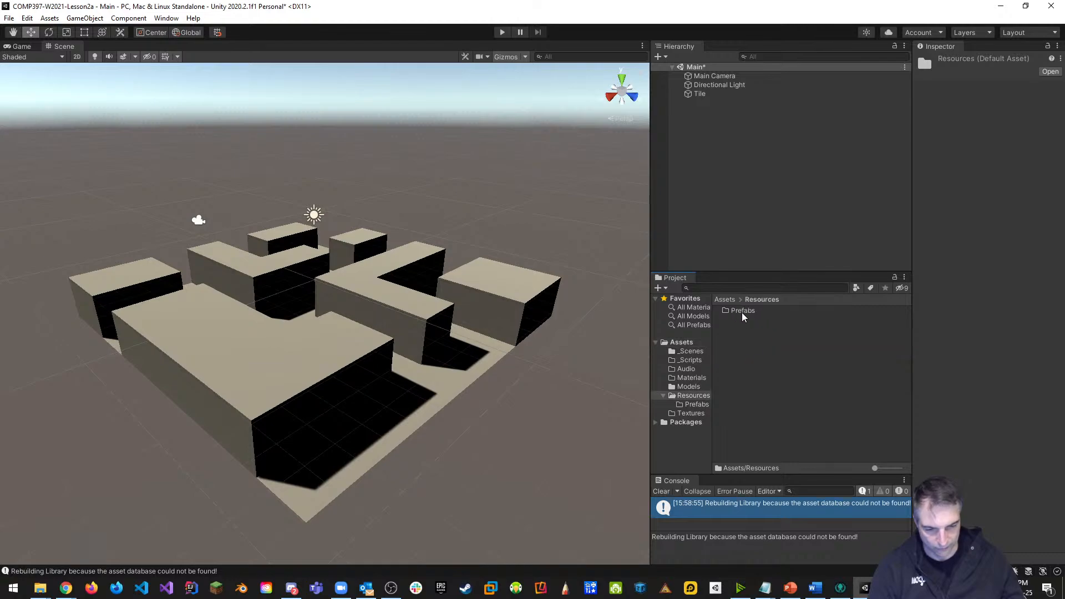
{"action": "double_click", "coordinate": [743, 311]}
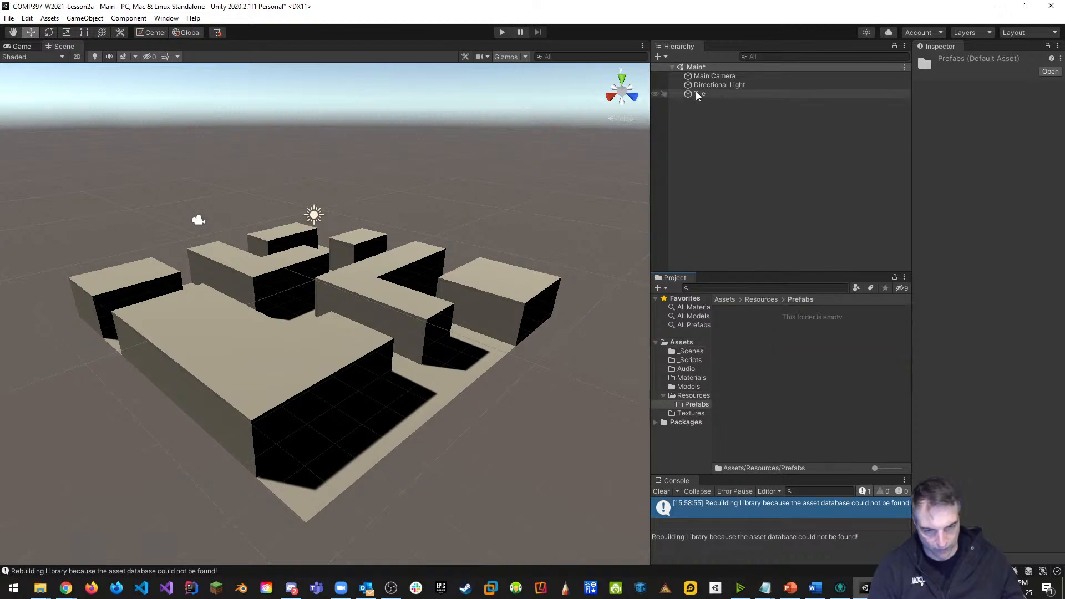
{"action": "left_click_drag", "start_coordinate": [700, 94], "coordinate": [770, 346]}
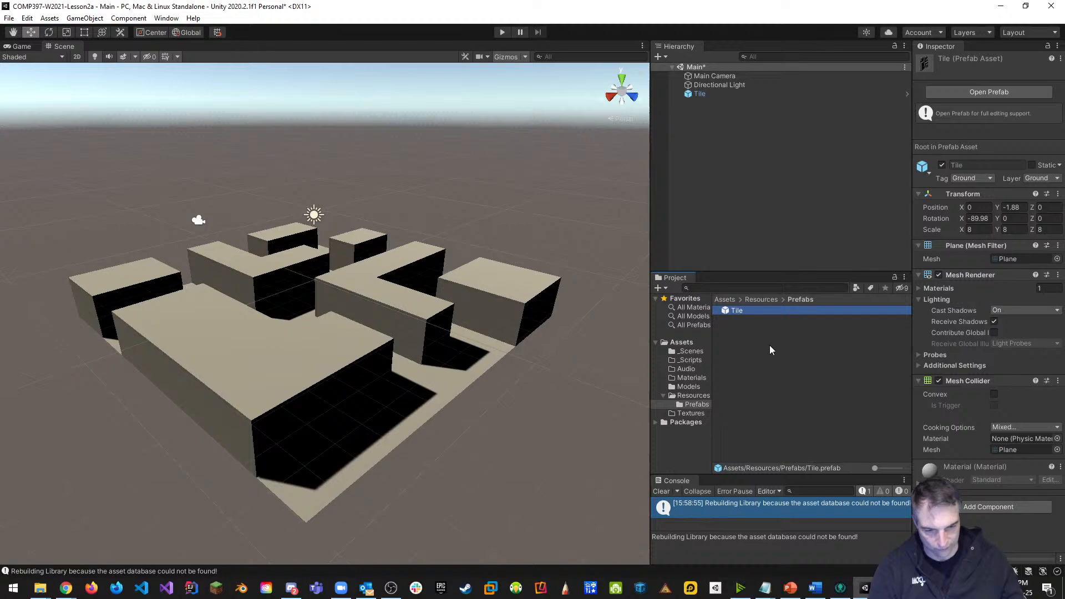
{"action": "left_click", "coordinate": [769, 352]}
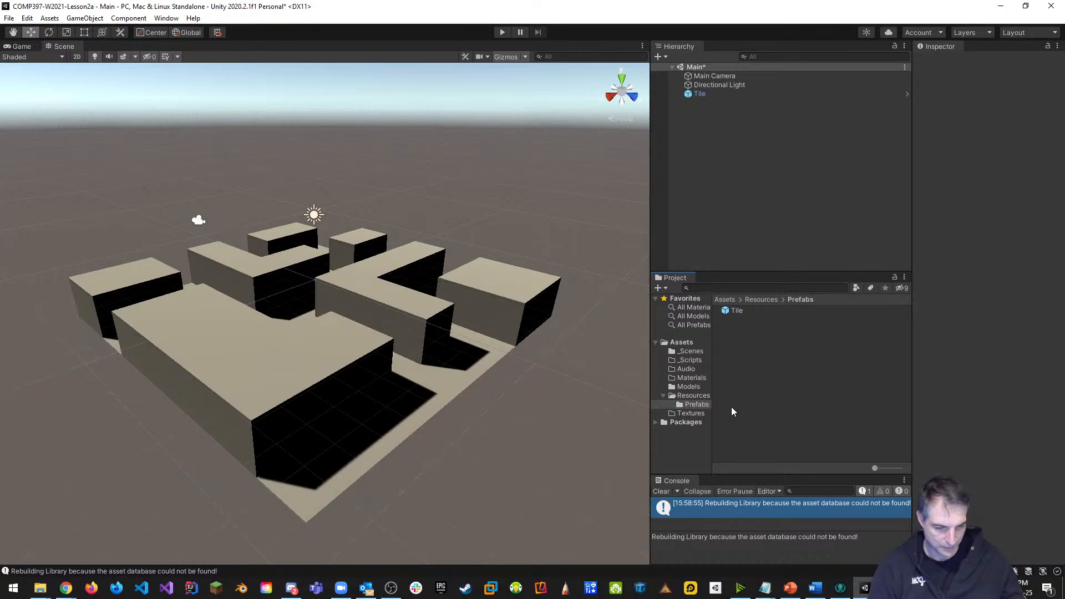
Move the Tile prefab to the root Assets folder and back into Resources/Prefabs.
{"action": "left_click", "coordinate": [731, 312]}
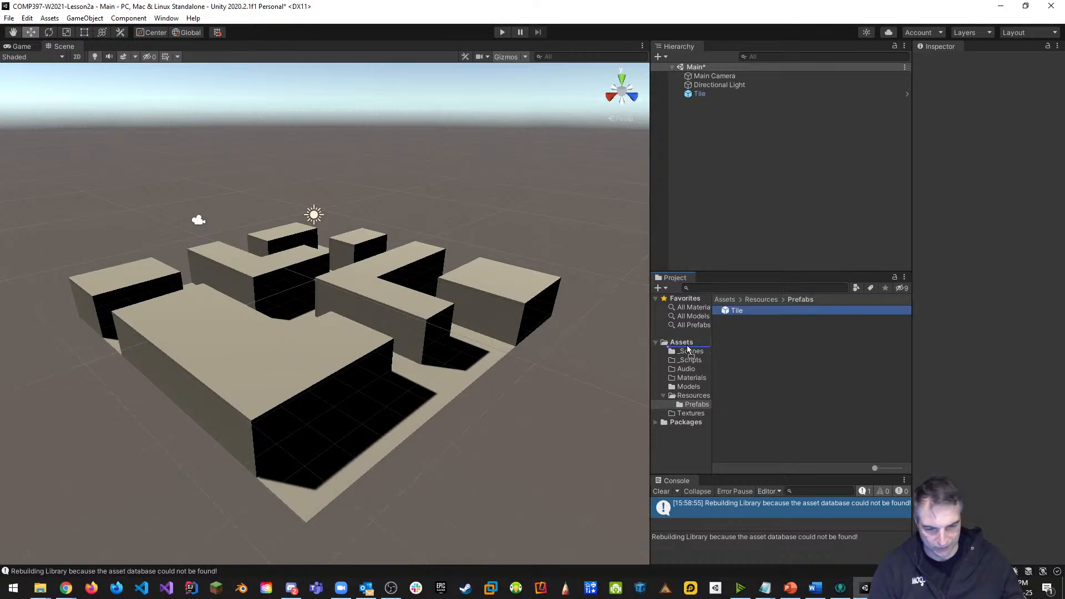
{"action": "left_click", "coordinate": [682, 342]}
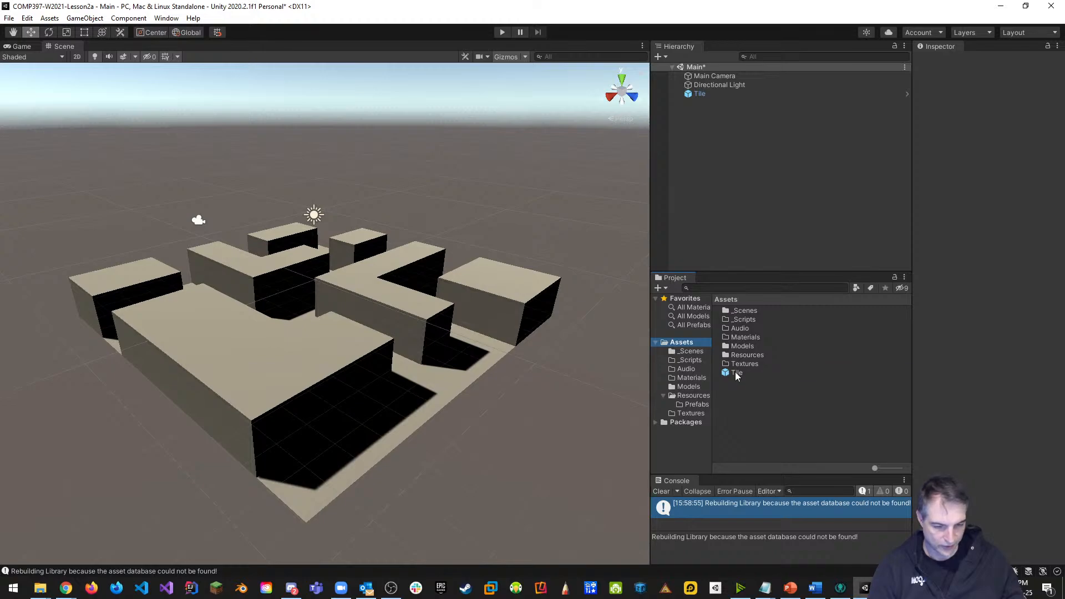
{"action": "left_click_drag", "start_coordinate": [735, 371], "coordinate": [698, 405]}
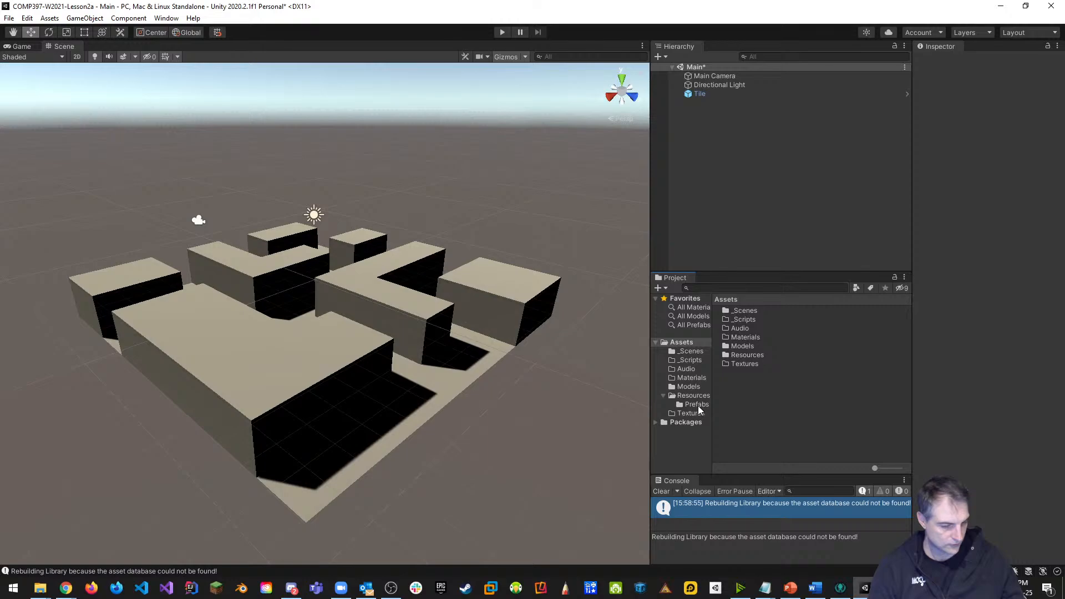
{"action": "left_click", "coordinate": [697, 405]}
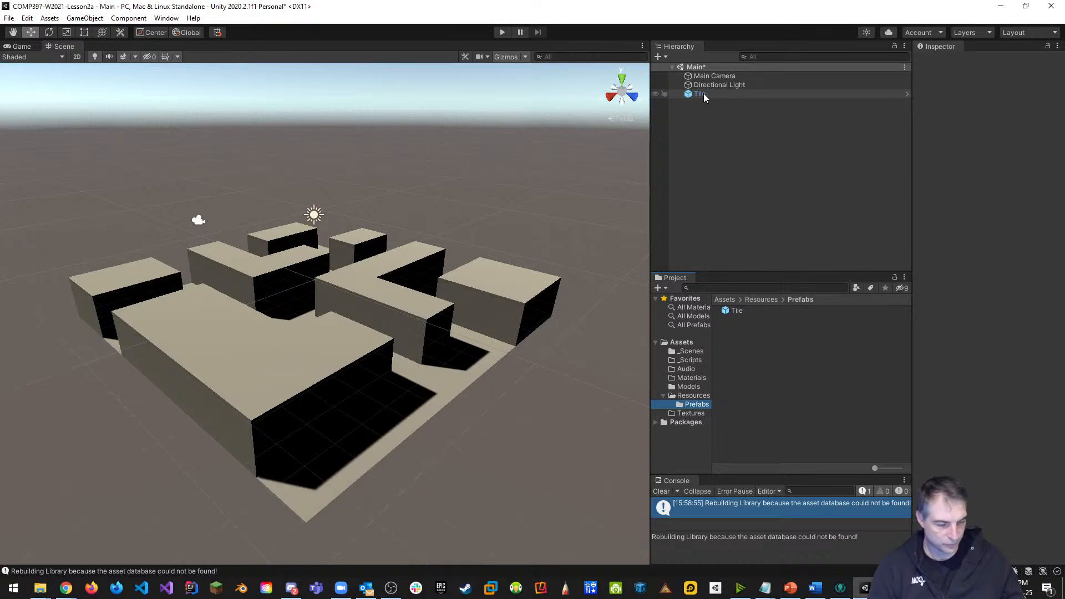
Place two Tile prefab instances in the scene, one at about X 18.8, Z -15.9 and one at about X -22, Z 21.1.
{"action": "left_click_drag", "start_coordinate": [735, 312], "coordinate": [399, 404]}
{"action": "scroll", "coordinate": [404, 377], "scroll_direction": "down", "scroll_amount": 5}
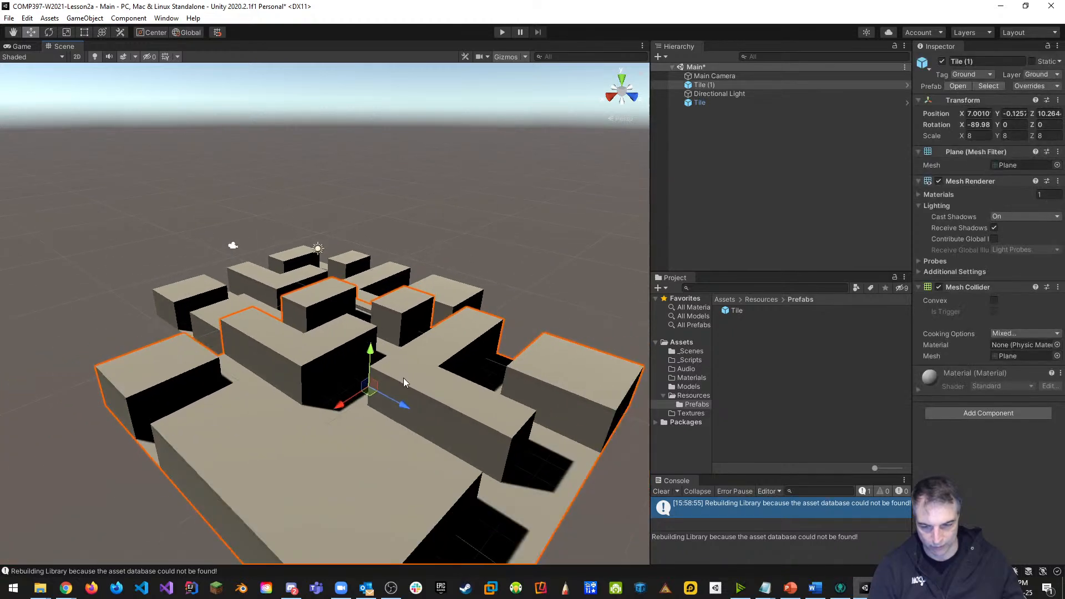
{"action": "left_click_drag", "start_coordinate": [335, 378], "coordinate": [39, 292]}
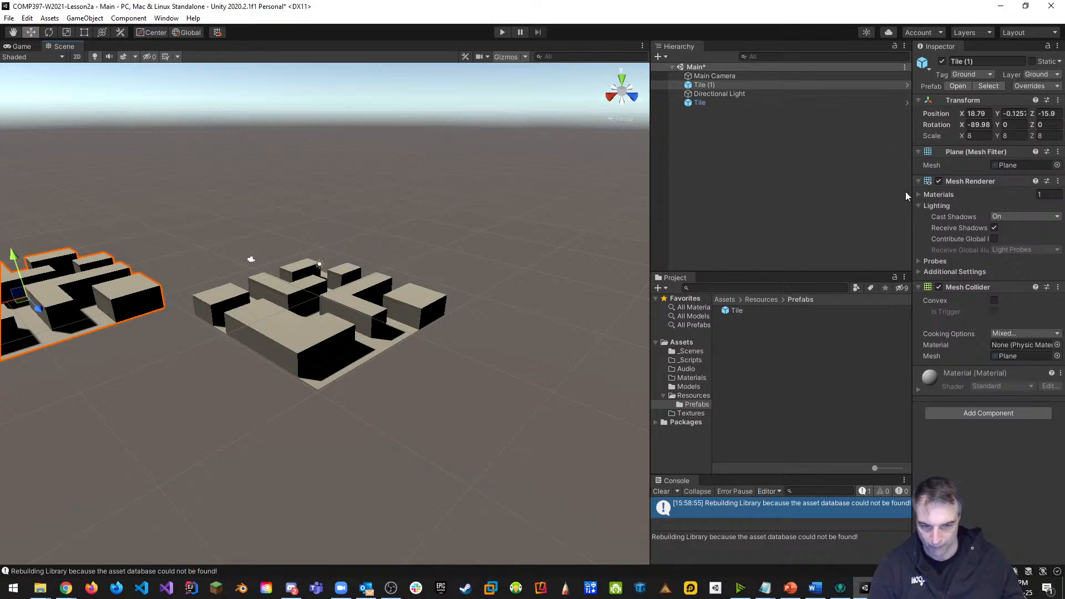
{"action": "left_click_drag", "start_coordinate": [737, 310], "coordinate": [459, 207]}
{"action": "left_click_drag", "start_coordinate": [486, 149], "coordinate": [397, 534]}
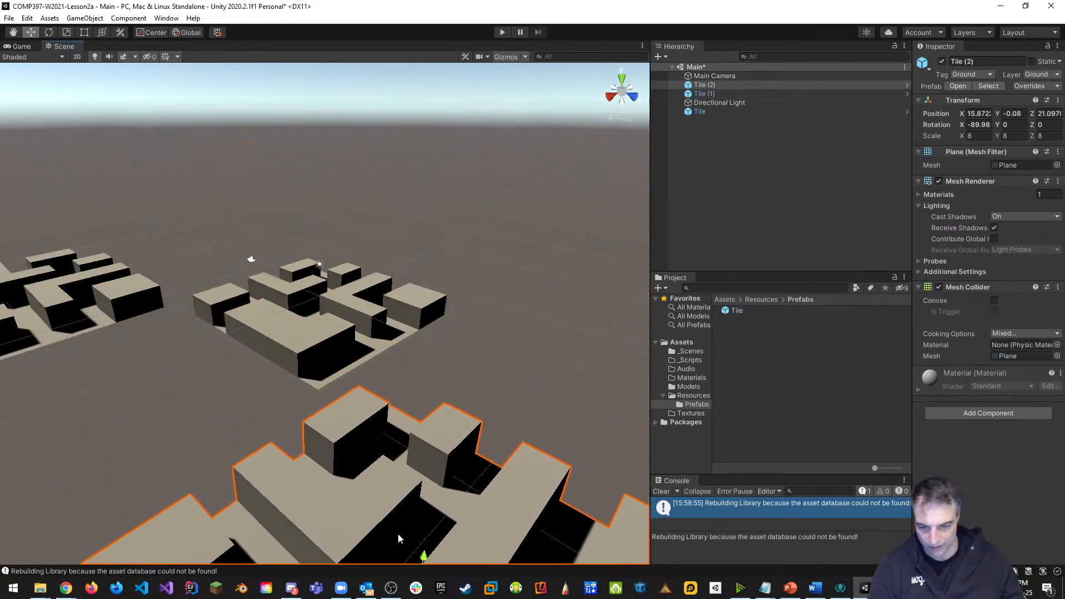
{"action": "scroll", "coordinate": [440, 515], "scroll_direction": "down", "scroll_amount": 3}
{"action": "left_click_drag", "start_coordinate": [375, 481], "coordinate": [538, 290]}
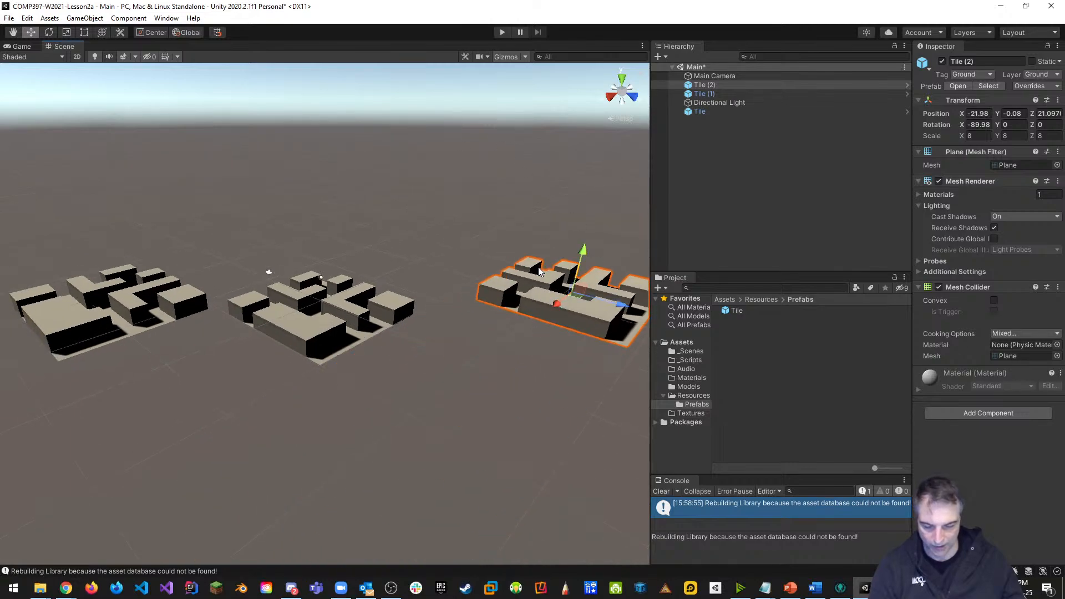
Undo the placement and moves of both extra Tile instances, leaving only the original Tile in the scene.
{"action": "key", "text": "ctrl+z"}
{"action": "key", "text": "ctrl+z"}
{"action": "key", "text": "ctrl+z"}
{"action": "key", "text": "ctrl+z"}
{"action": "key", "text": "ctrl+z"}
{"action": "key", "text": "ctrl+z"}
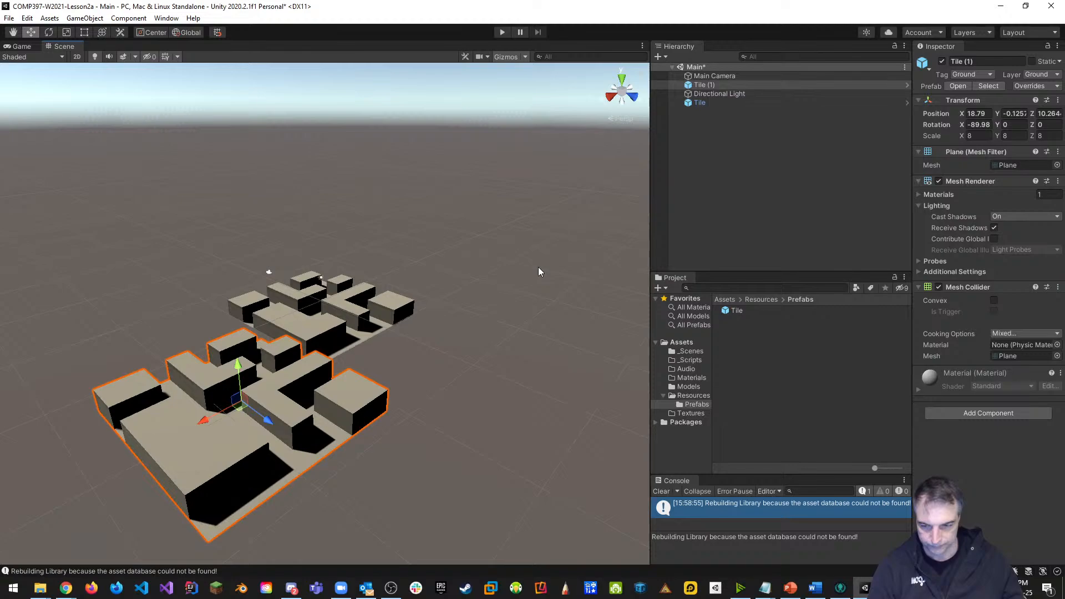
{"action": "key", "text": "ctrl+z"}
{"action": "scroll", "coordinate": [391, 346], "scroll_direction": "up", "scroll_amount": 5}
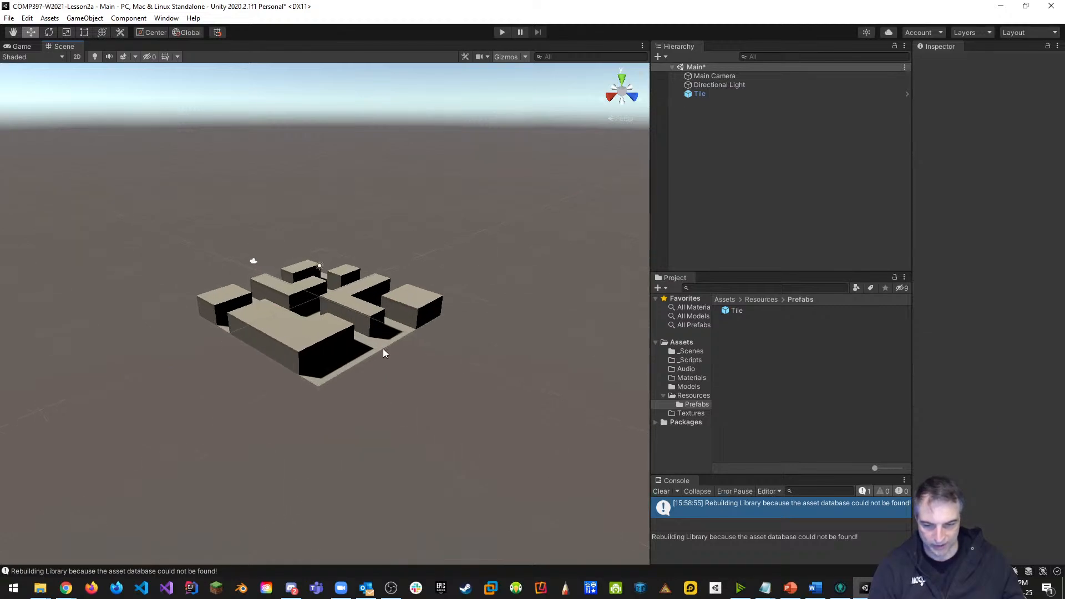
{"action": "scroll", "coordinate": [409, 342], "scroll_direction": "up", "scroll_amount": 2}
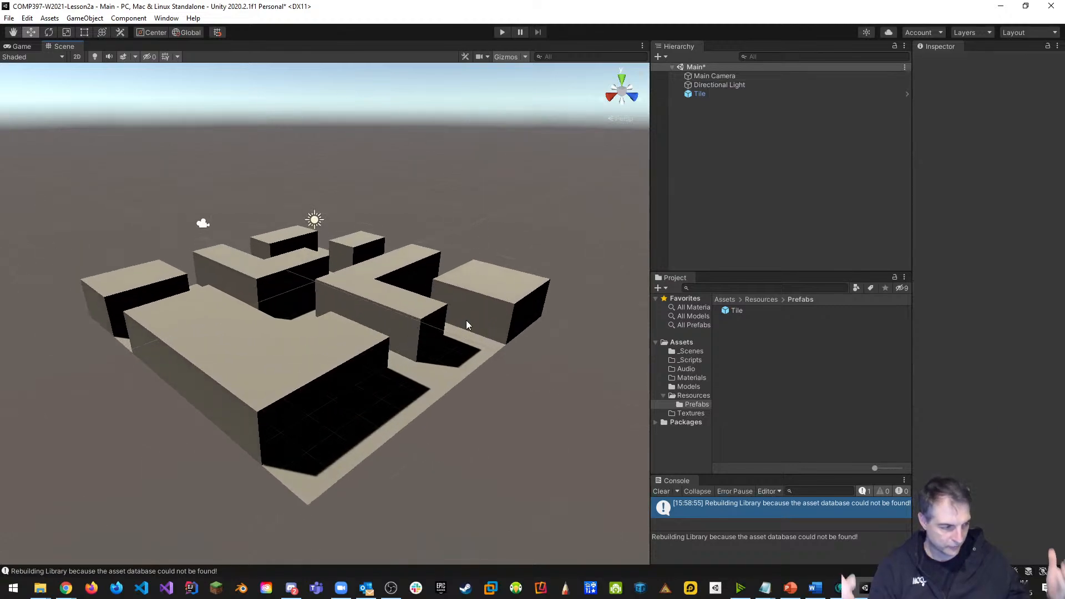
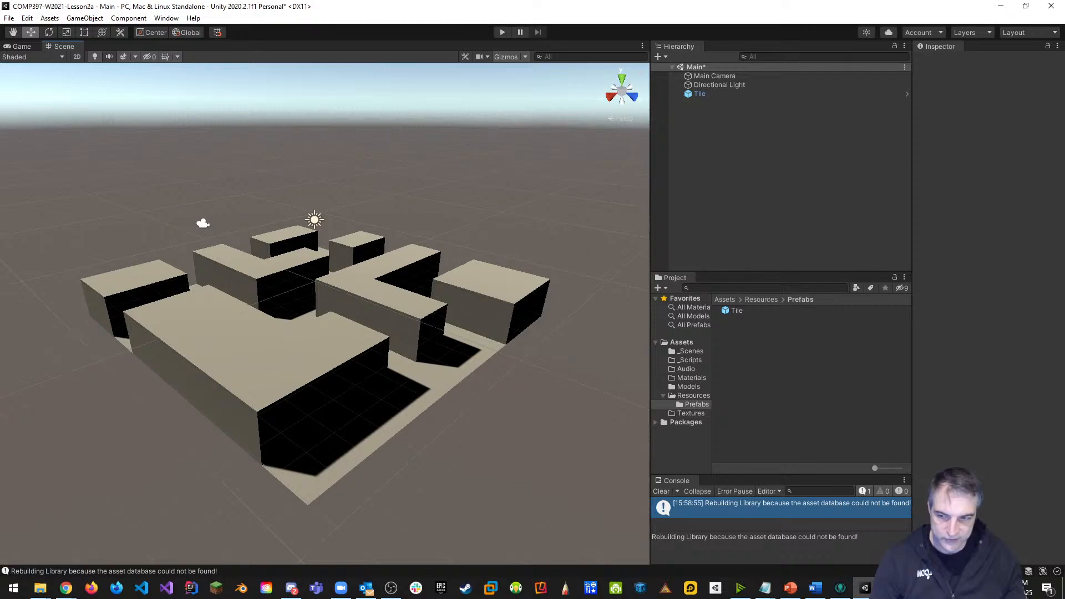
Save the Main scene and the project.
{"action": "left_click", "coordinate": [8, 18]}
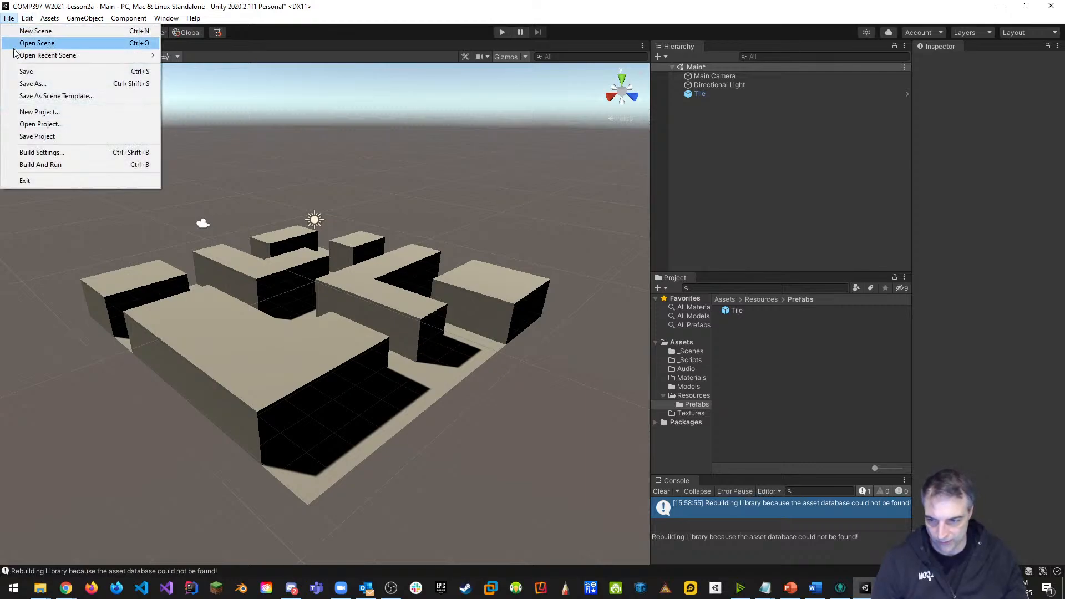
{"action": "left_click", "coordinate": [18, 73]}
{"action": "left_click", "coordinate": [9, 18]}
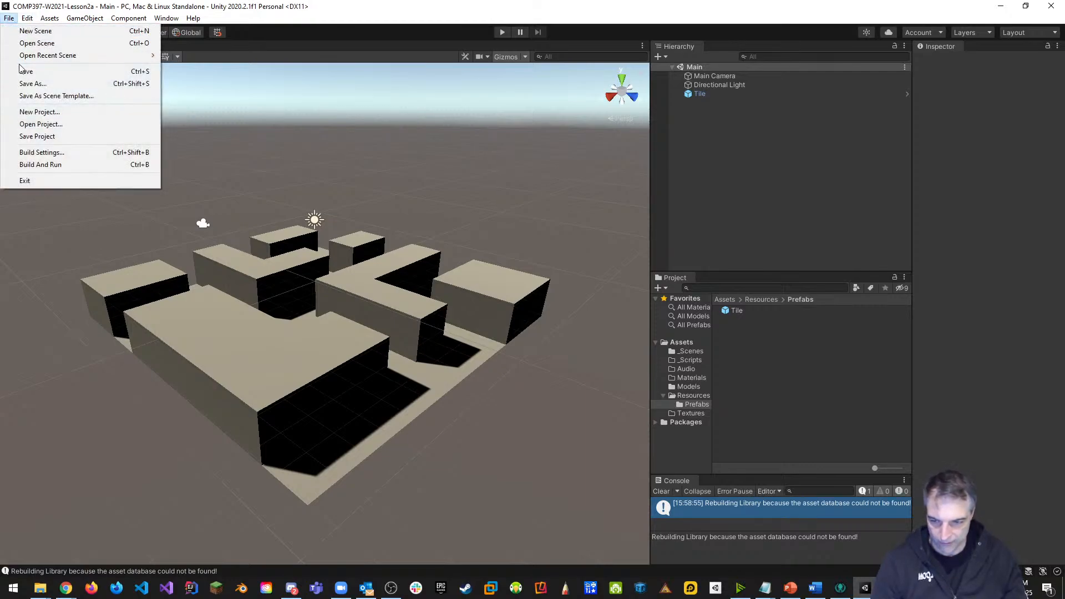
{"action": "left_click", "coordinate": [38, 137]}
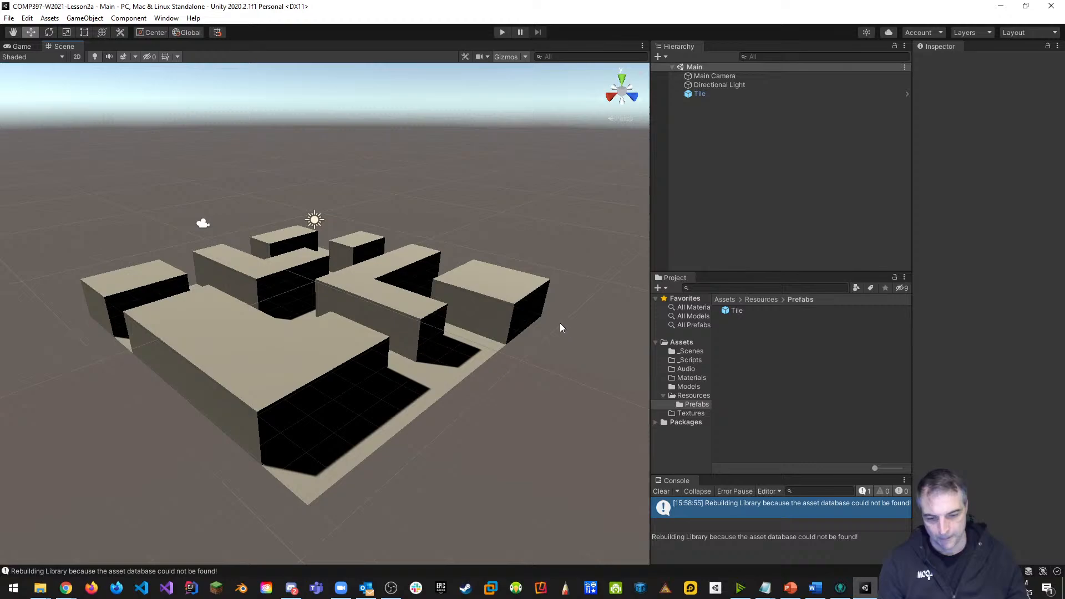
Examine the Tile's blocks, gaps and surfaces in the scene from several sides and heights.
{"action": "middle_click_drag", "start_coordinate": [263, 353], "coordinate": [296, 343]}
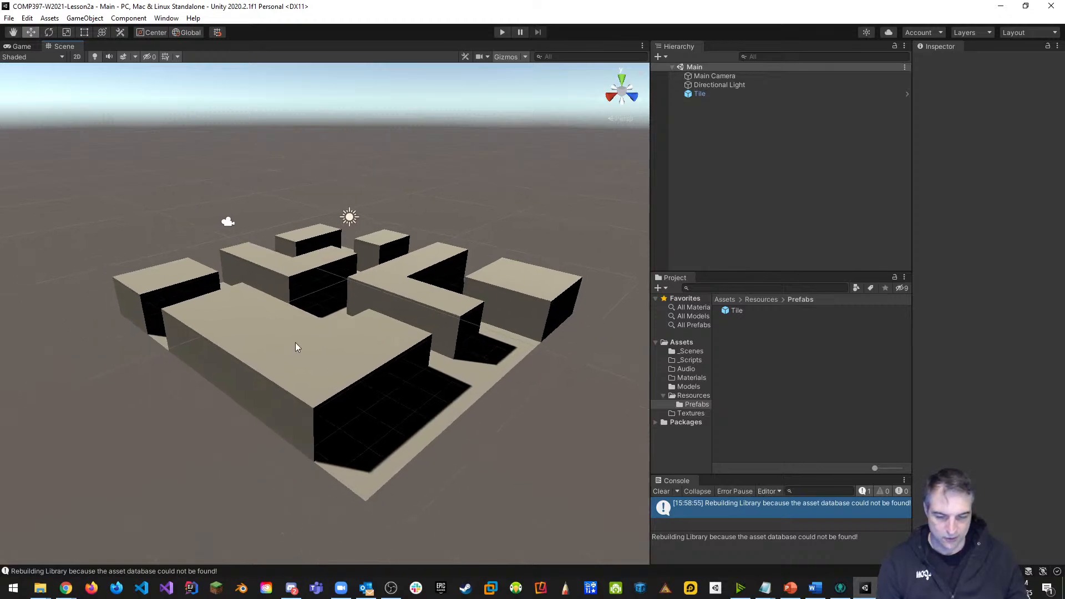
{"action": "right_click_drag", "start_coordinate": [218, 285], "coordinate": [413, 342]}
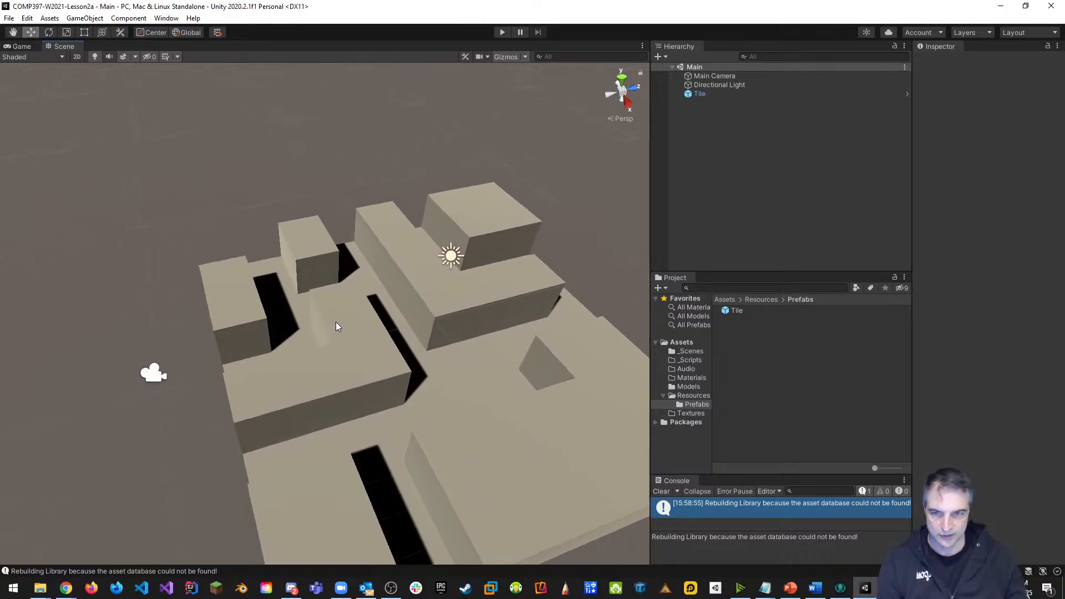
{"action": "right_click_drag", "start_coordinate": [372, 320], "coordinate": [431, 344]}
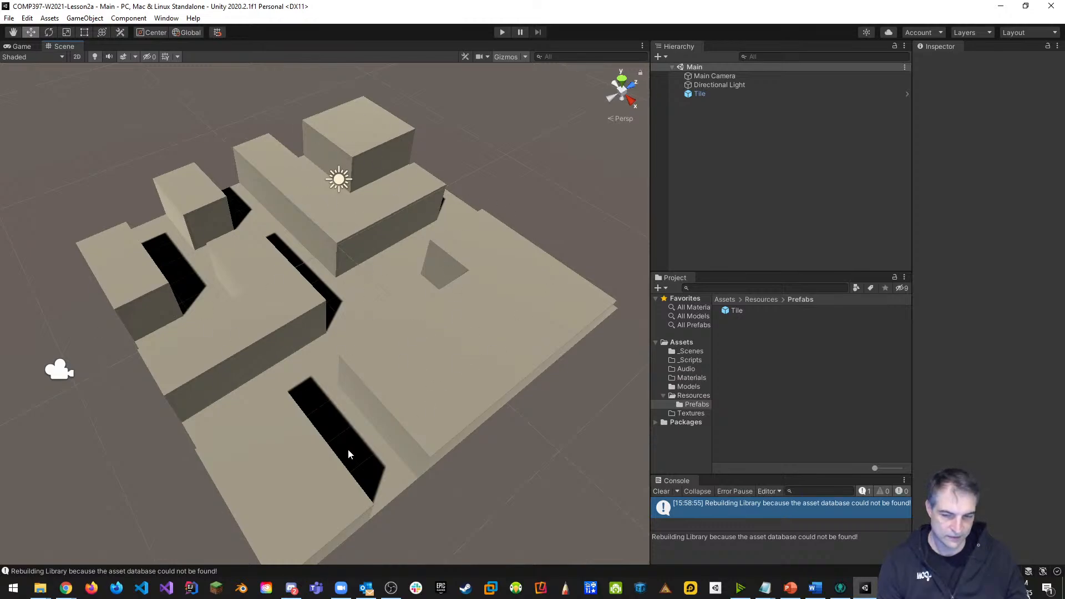
{"action": "right_click_drag", "start_coordinate": [474, 371], "coordinate": [794, 327]}
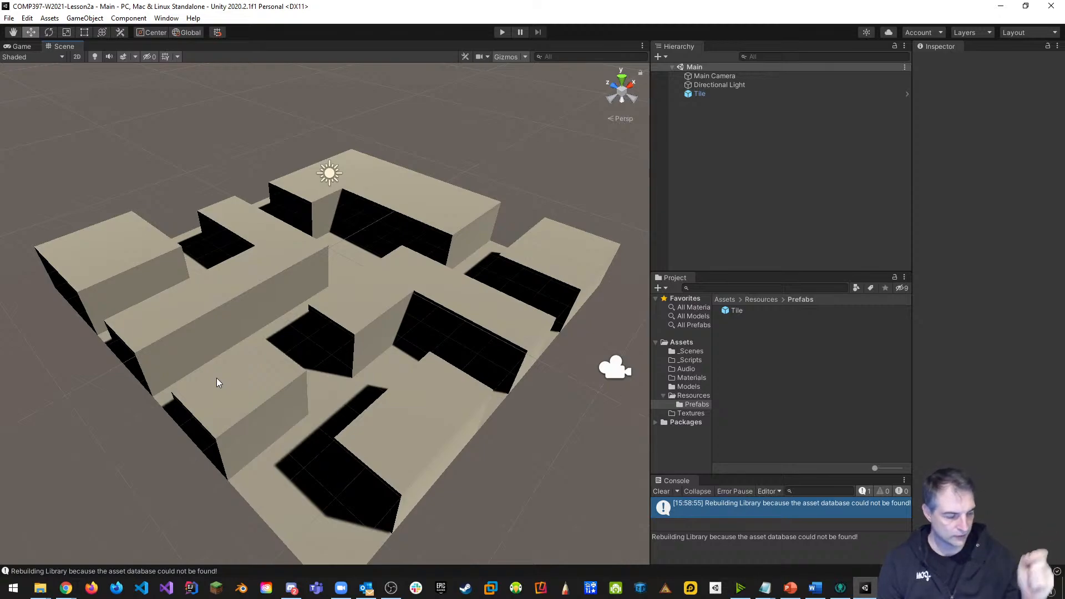
{"action": "right_click_drag", "start_coordinate": [359, 357], "coordinate": [13, 356]}
{"action": "key", "text": "d"}
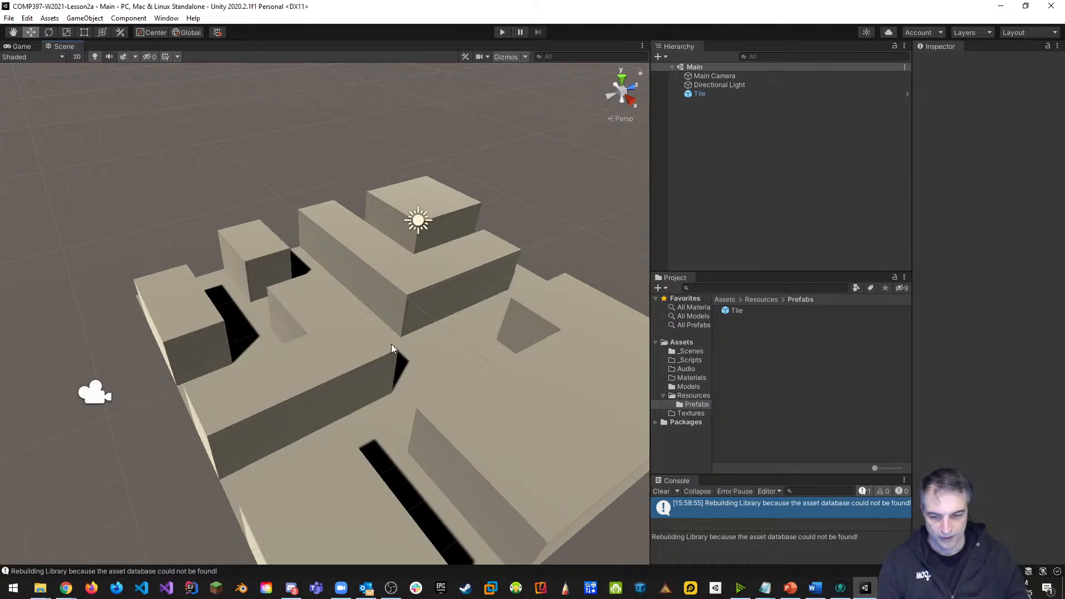
{"action": "middle_click_drag", "start_coordinate": [460, 336], "coordinate": [420, 251]}
{"action": "middle_click_drag", "start_coordinate": [274, 283], "coordinate": [278, 344]}
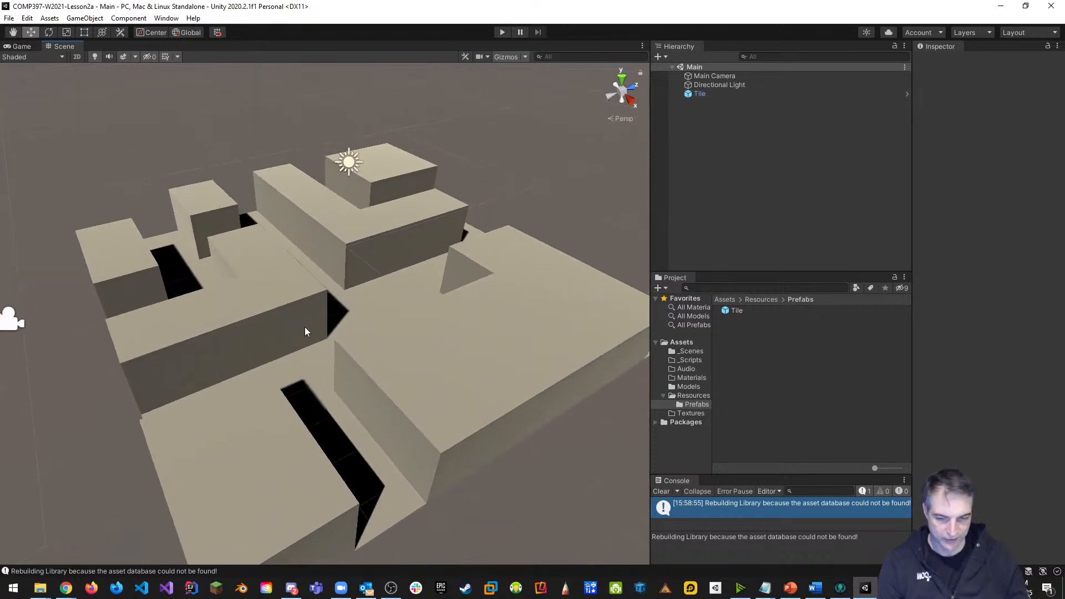
{"action": "right_click_drag", "start_coordinate": [218, 262], "coordinate": [172, 224]}
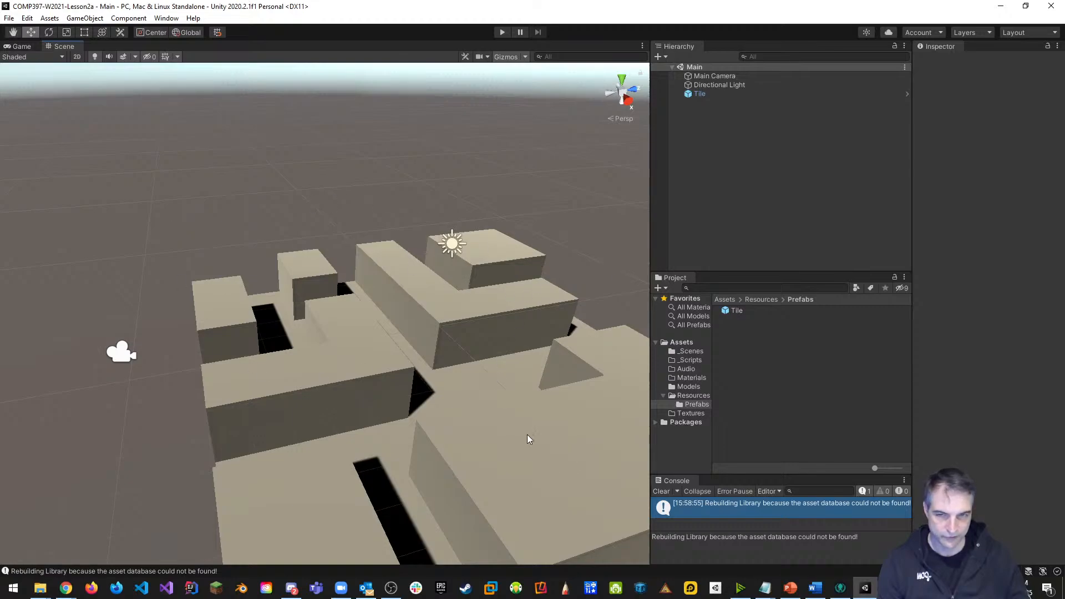
Select the Tile and test the scene briefly in Play mode, returning to edit mode.
{"action": "left_click", "coordinate": [700, 94]}
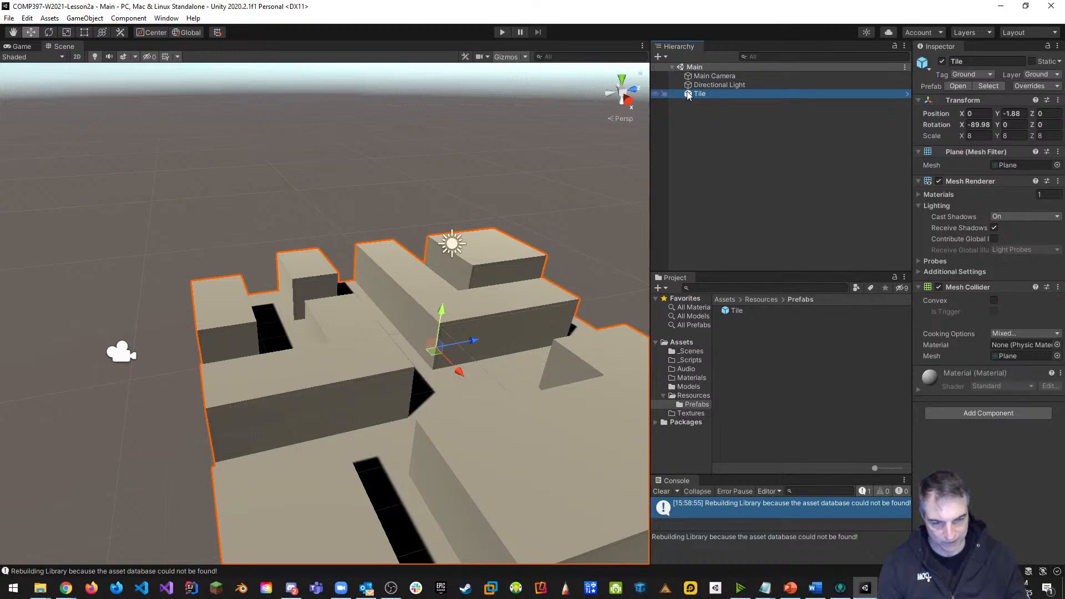
{"action": "left_click", "coordinate": [502, 33]}
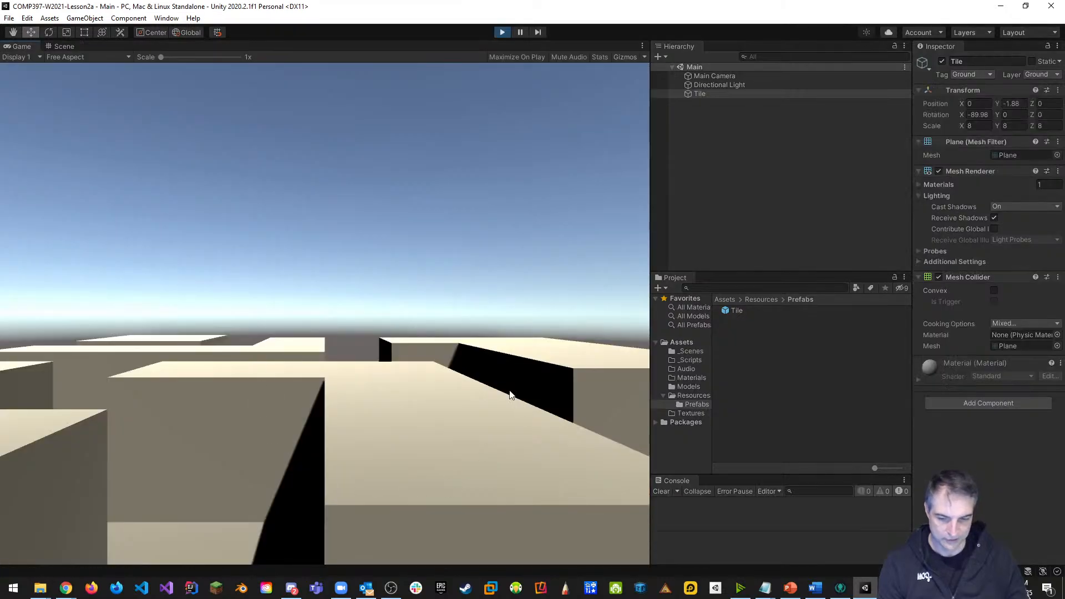
{"action": "left_click", "coordinate": [502, 32]}
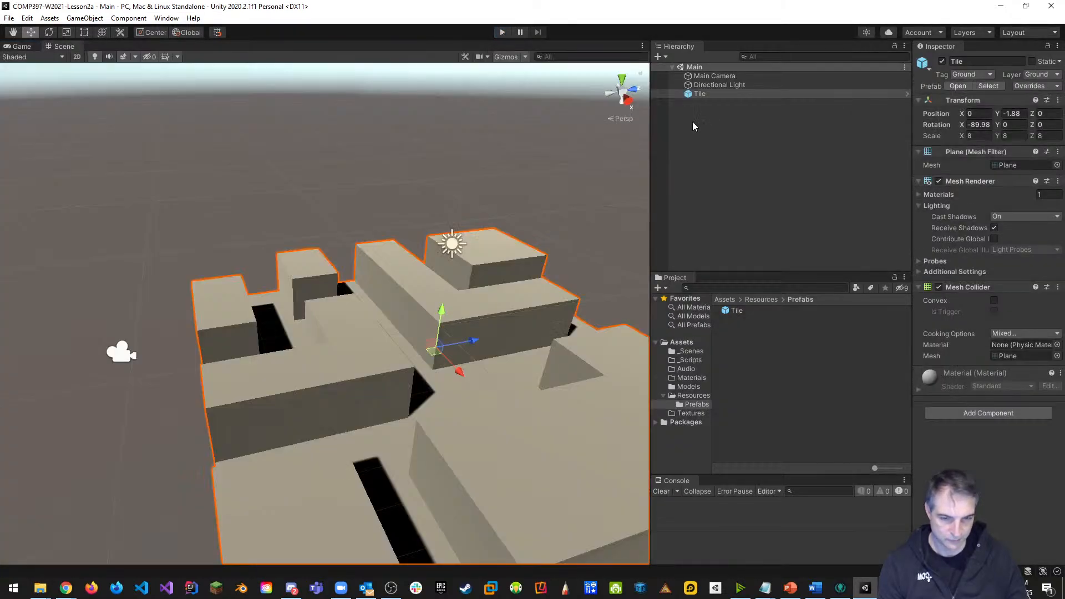
Delete the Tile from the scene and place a fresh instance of the Tile prefab in the hierarchy.
{"action": "left_click", "coordinate": [705, 93]}
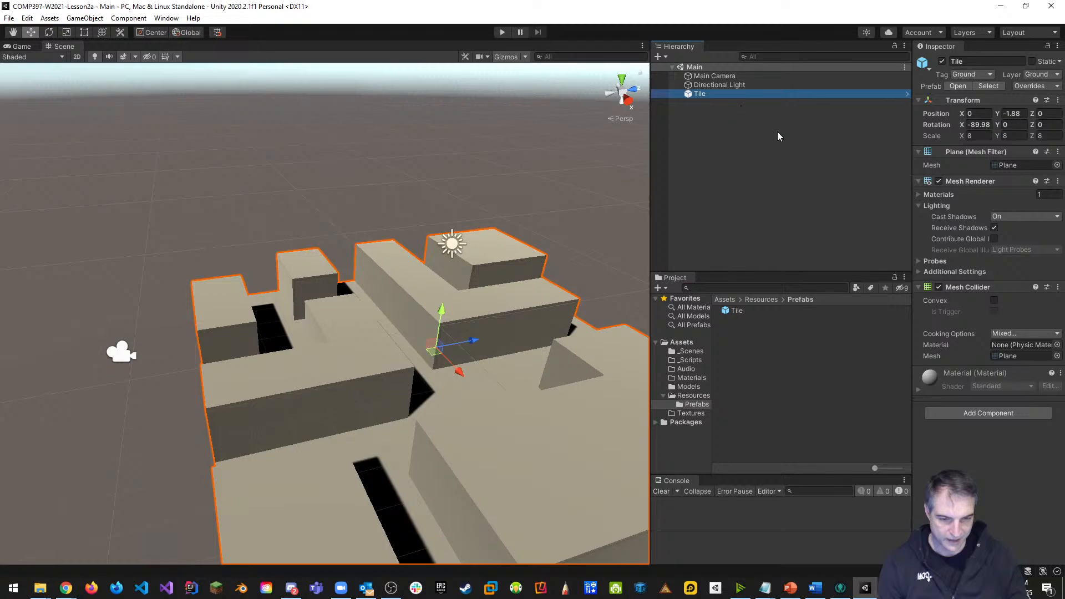
{"action": "key", "text": "Delete"}
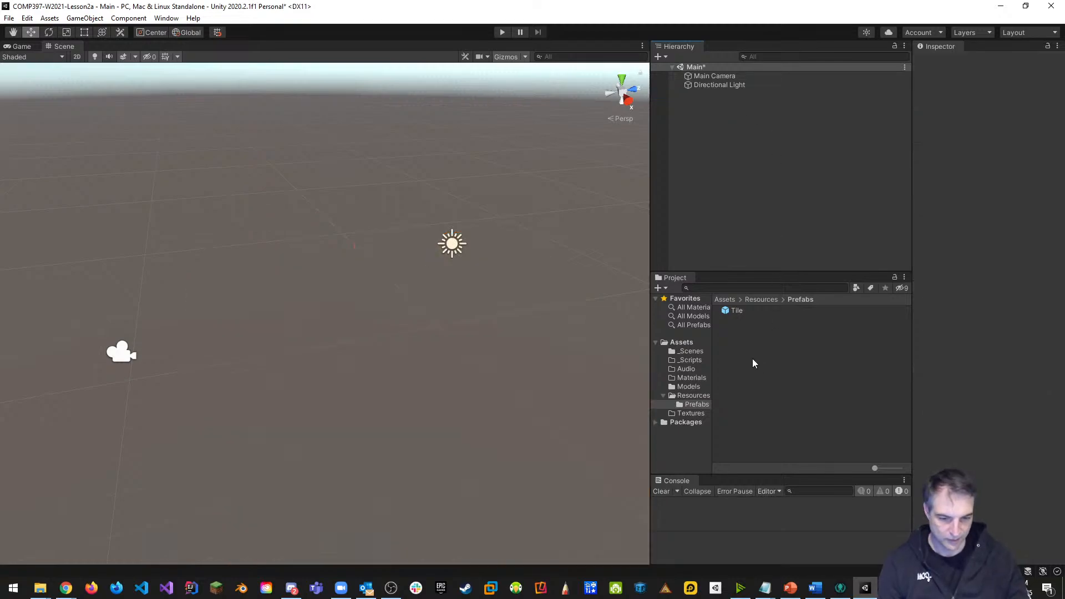
{"action": "left_click_drag", "start_coordinate": [739, 312], "coordinate": [697, 188]}
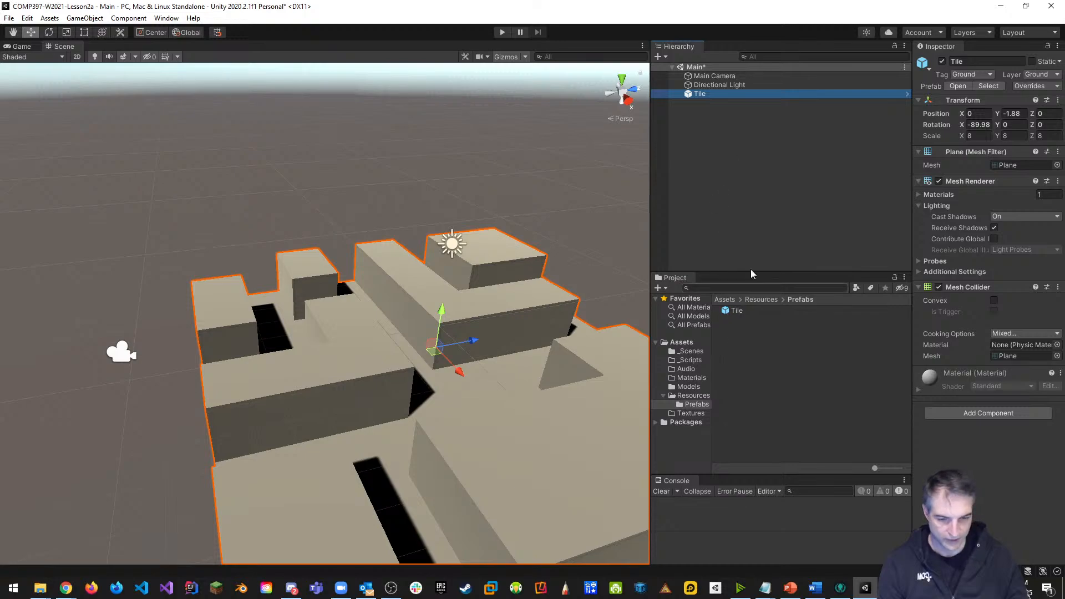
Delete the Tile instance from the Main scene and select the Tile prefab asset in the Prefabs folder.
{"action": "right_click", "coordinate": [701, 95]}
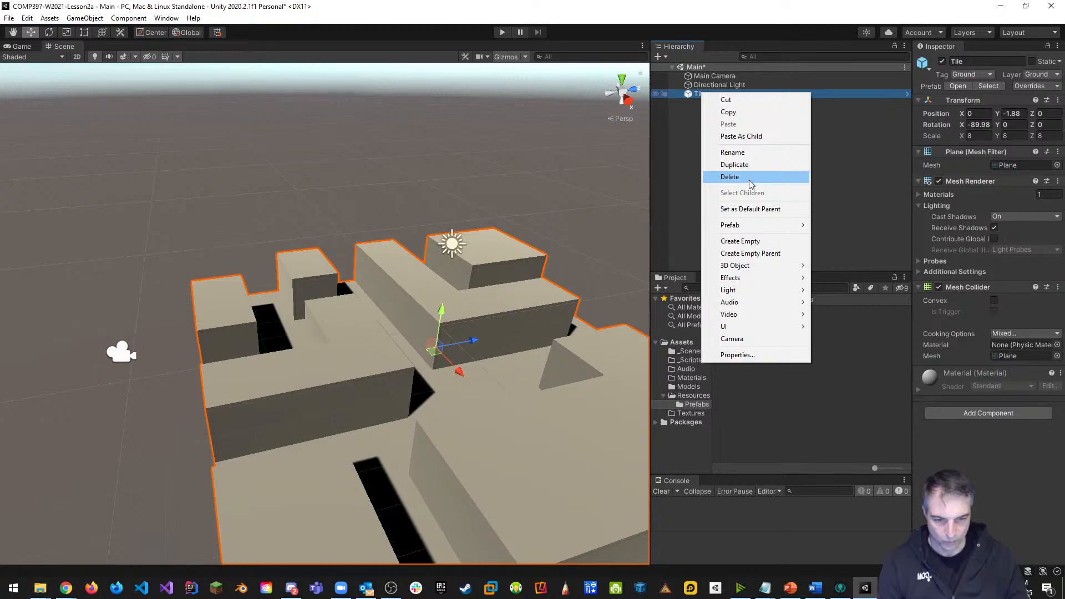
{"action": "left_click", "coordinate": [732, 176]}
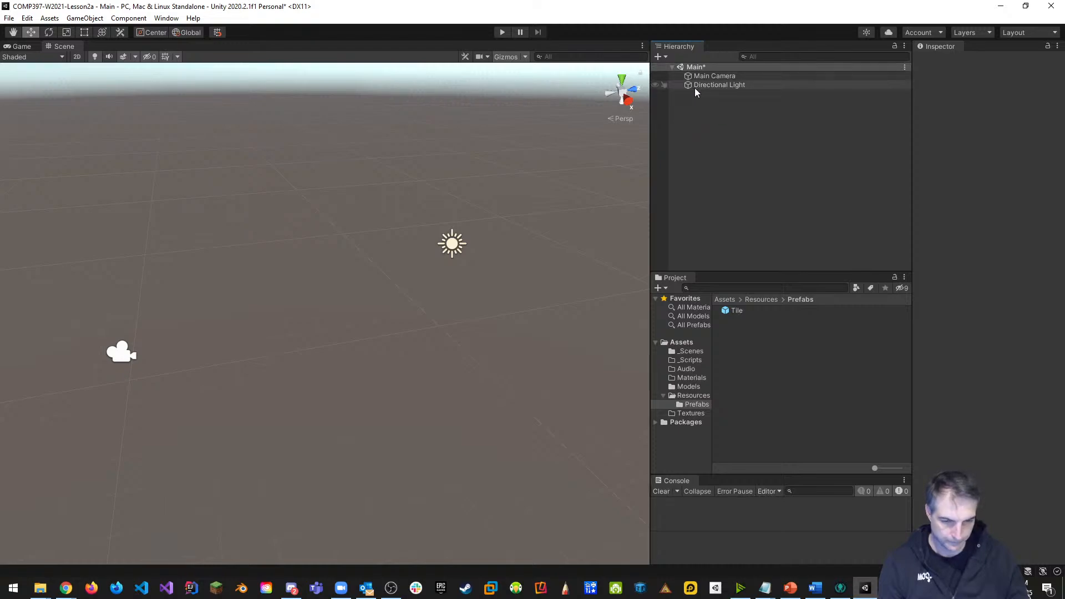
{"action": "left_click", "coordinate": [736, 310]}
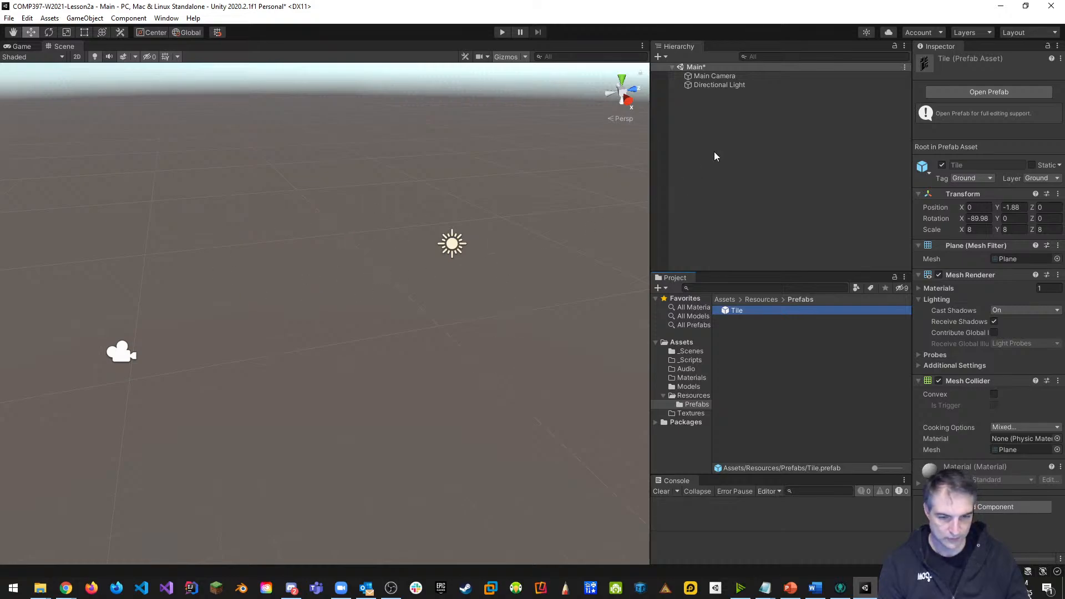
Create a 3D Plane object in the Main scene and name it Ground.
{"action": "right_click", "coordinate": [700, 127]}
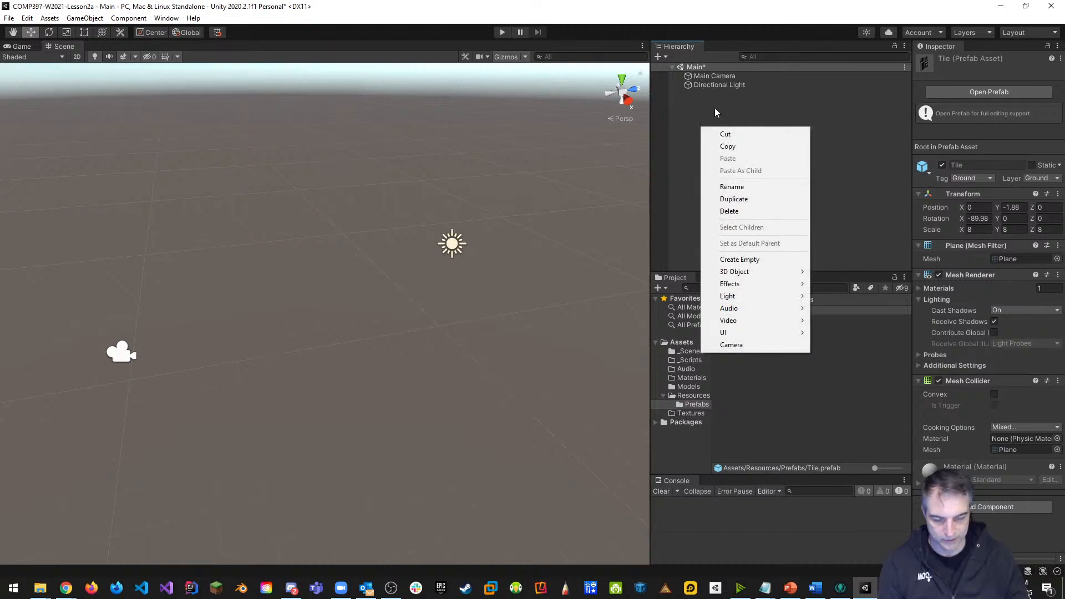
{"action": "mouse_move", "coordinate": [740, 277]}
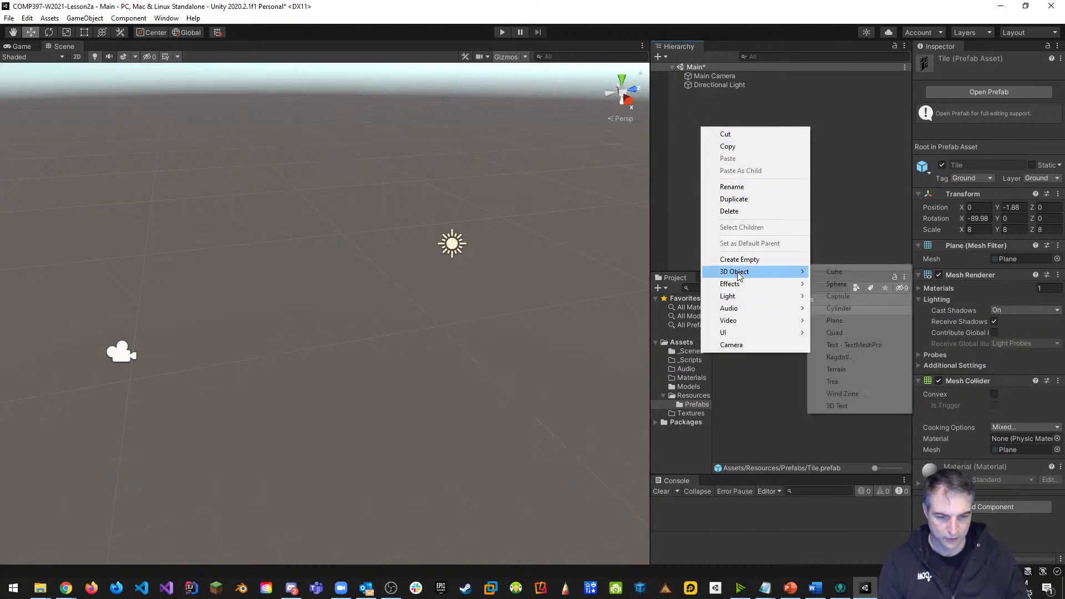
{"action": "left_click", "coordinate": [850, 325]}
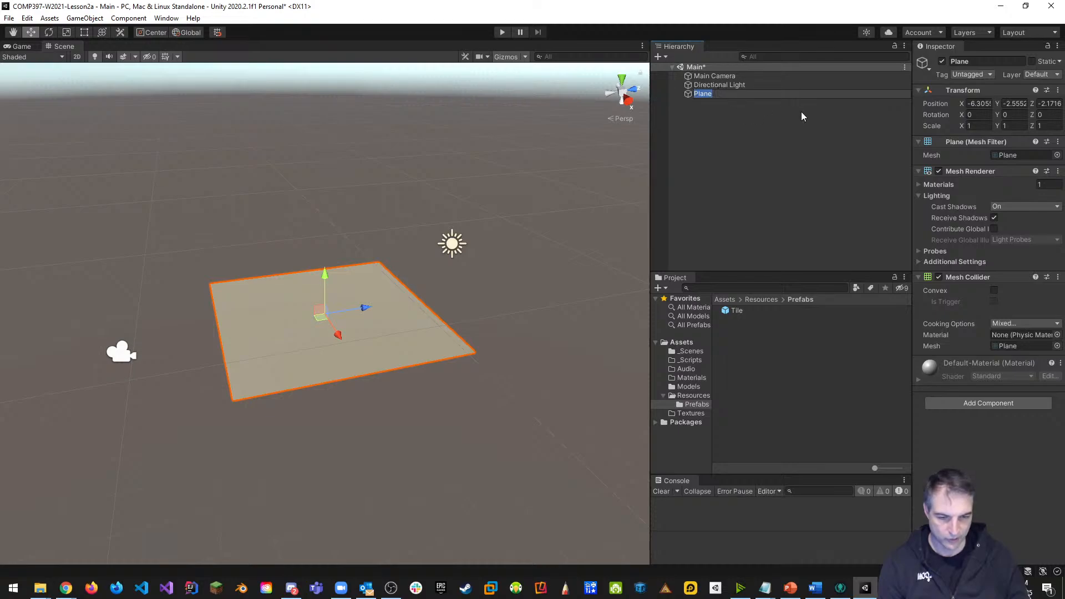
{"action": "type", "text": "Gourn"}
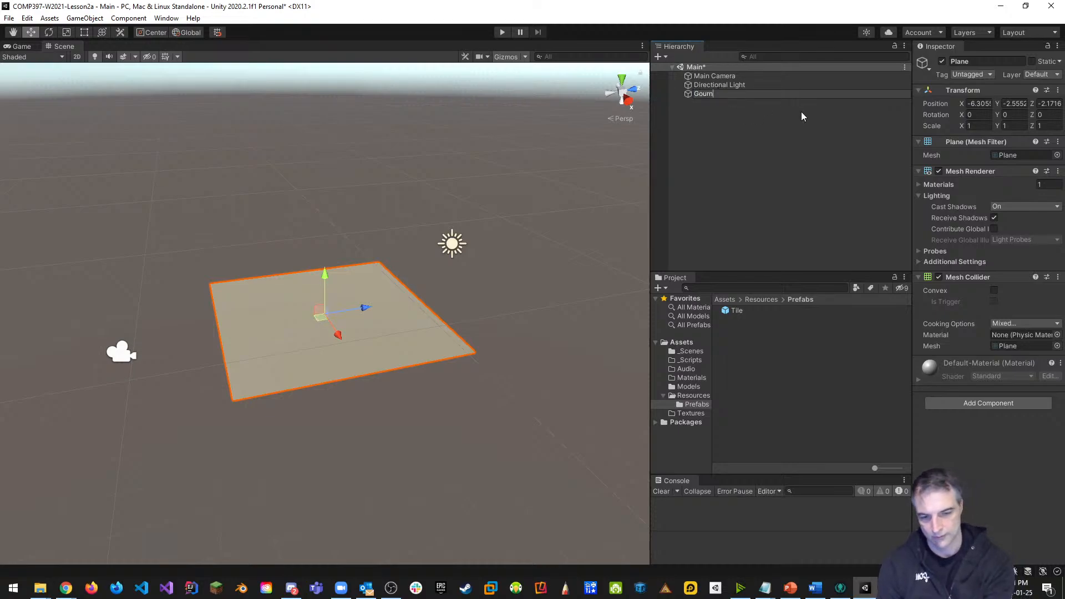
{"action": "key", "text": "BackSpace"}
{"action": "key", "text": "BackSpace"}
{"action": "type", "text": "round"}
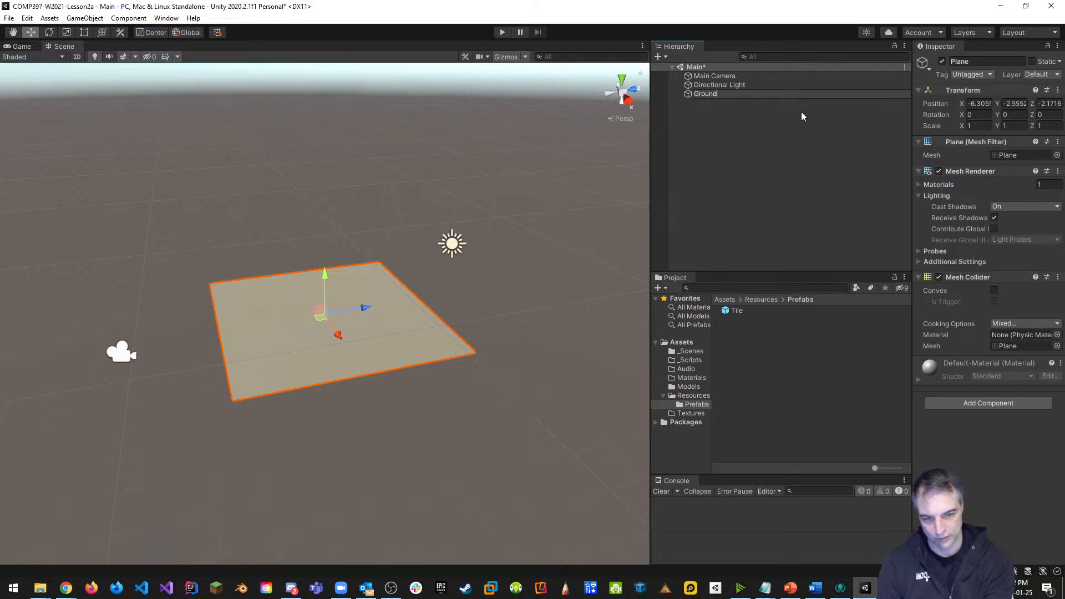
{"action": "key", "text": "Return"}
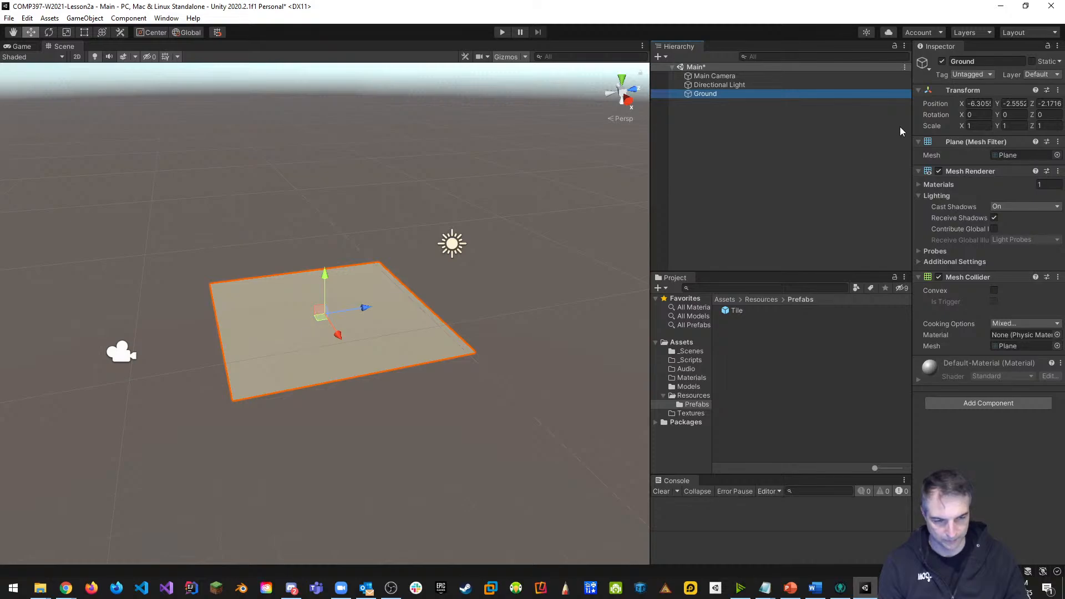
Assign the Ground tag and the Ground layer (layer 3) to the Ground plane.
{"action": "left_click", "coordinate": [990, 77]}
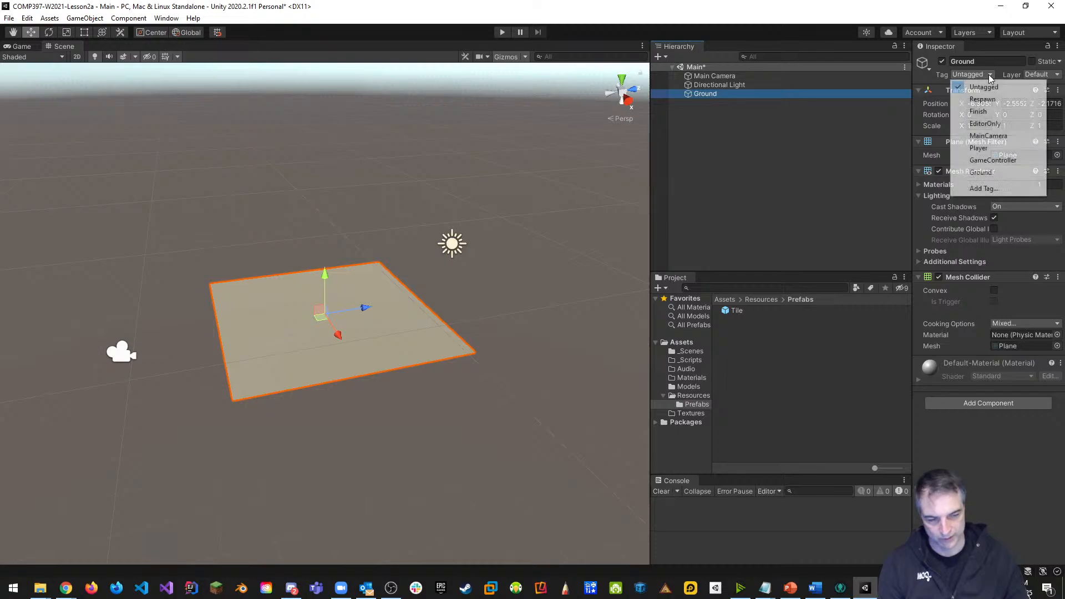
{"action": "left_click", "coordinate": [980, 172]}
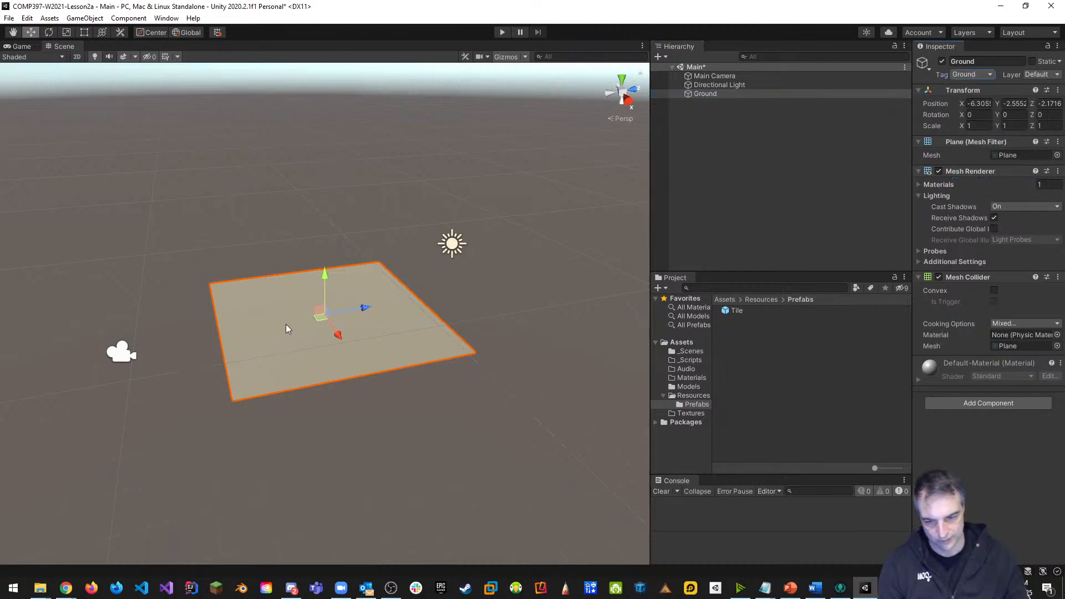
{"action": "left_click", "coordinate": [1056, 75]}
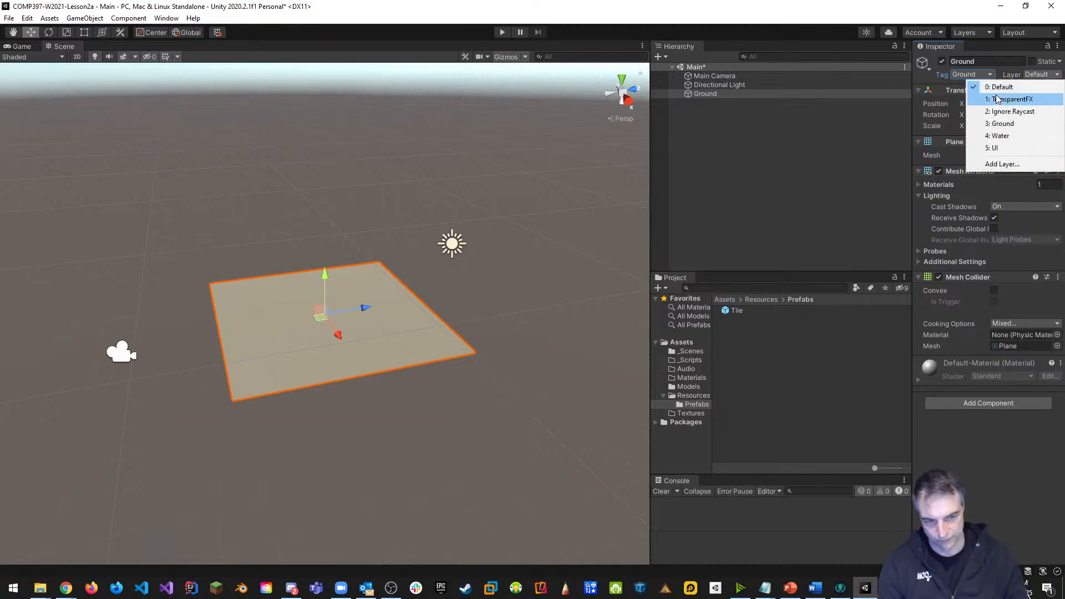
{"action": "left_click", "coordinate": [1002, 126]}
Widen the space for the object's properties and reset the Ground plane's Transform to position 0, 0, 0.
{"action": "left_click_drag", "start_coordinate": [651, 155], "coordinate": [569, 156]}
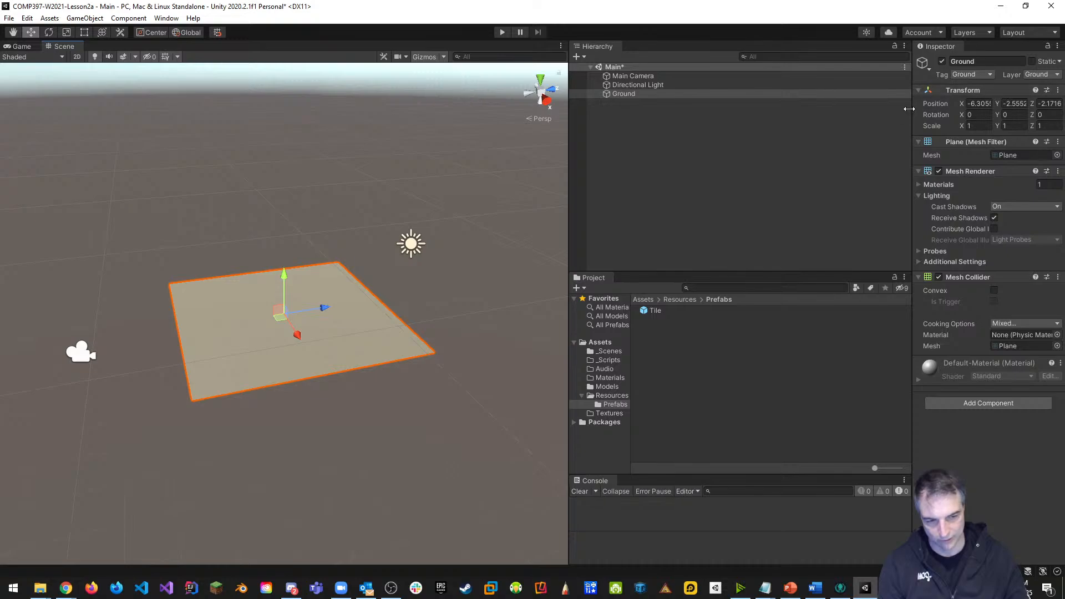
{"action": "left_click_drag", "start_coordinate": [910, 109], "coordinate": [770, 109]}
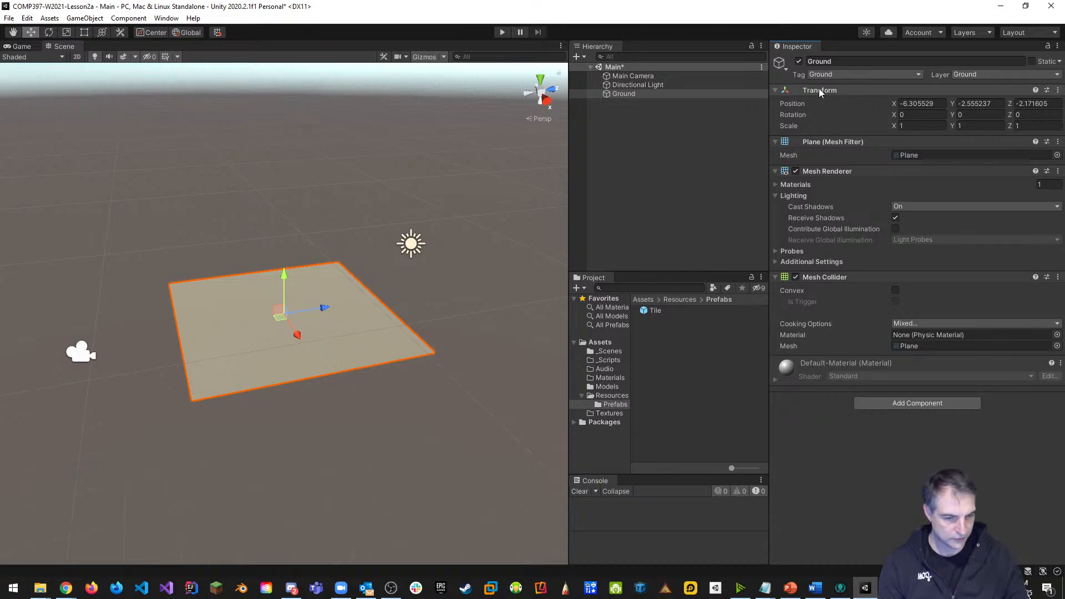
{"action": "left_click", "coordinate": [1057, 90]}
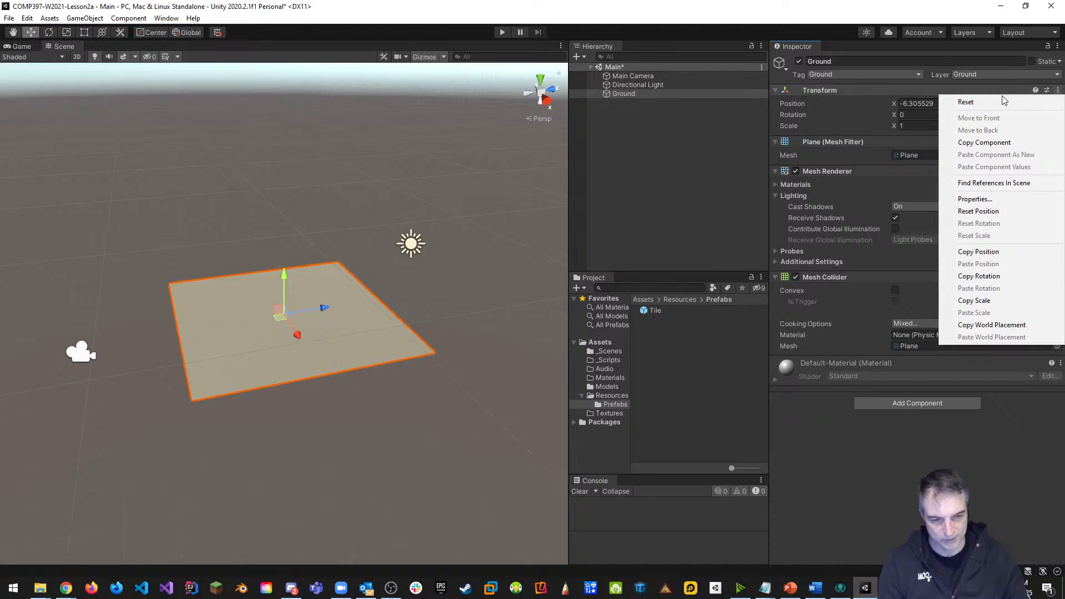
{"action": "left_click", "coordinate": [967, 103]}
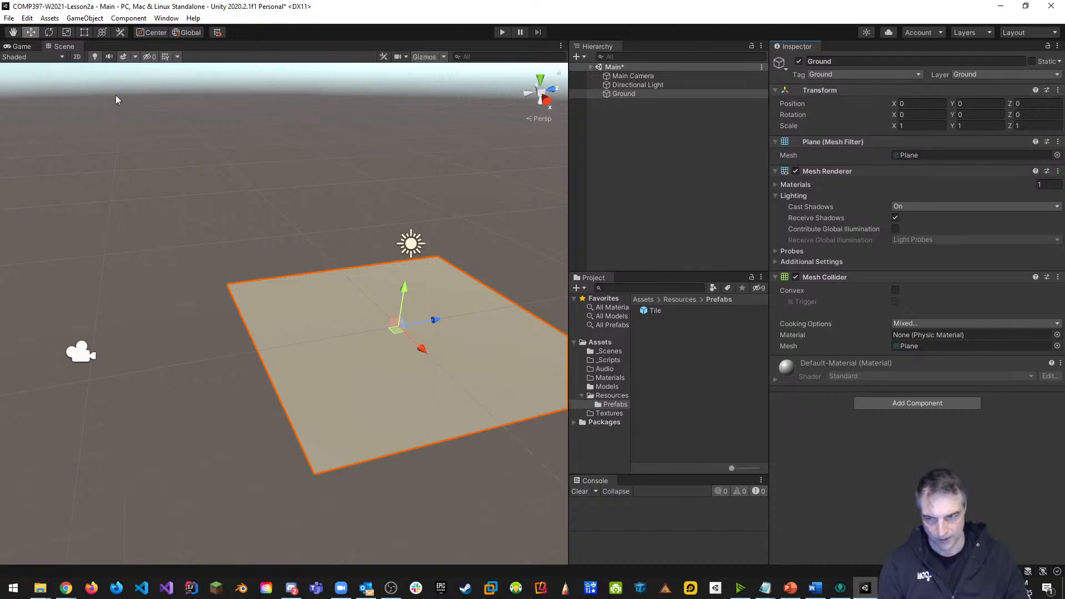
Compare how the Ground plane appears in the Game view and in the Scene view.
{"action": "left_click", "coordinate": [17, 47]}
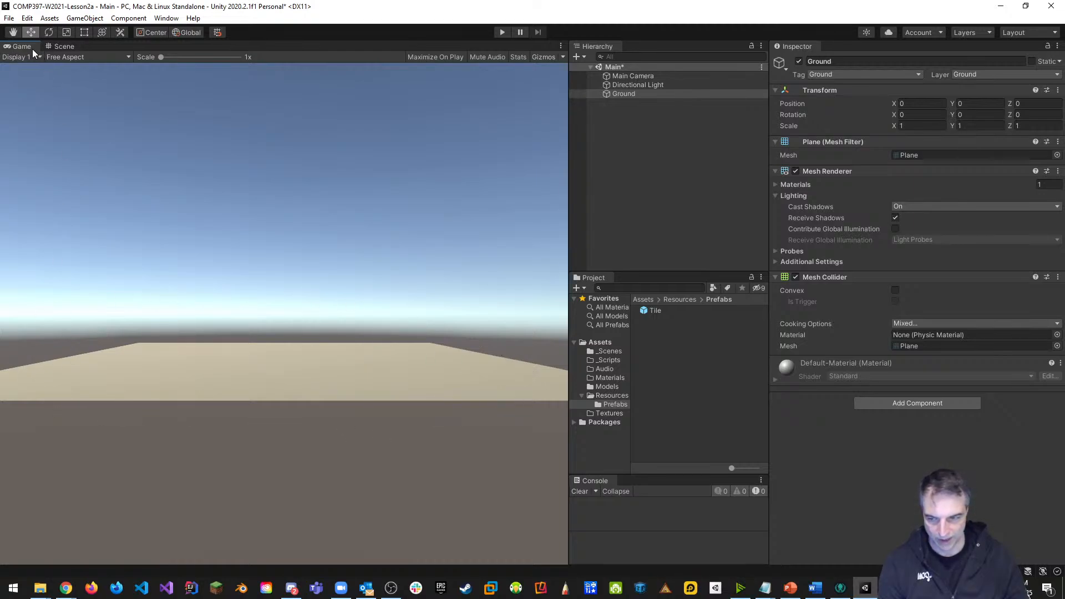
{"action": "left_click", "coordinate": [61, 47]}
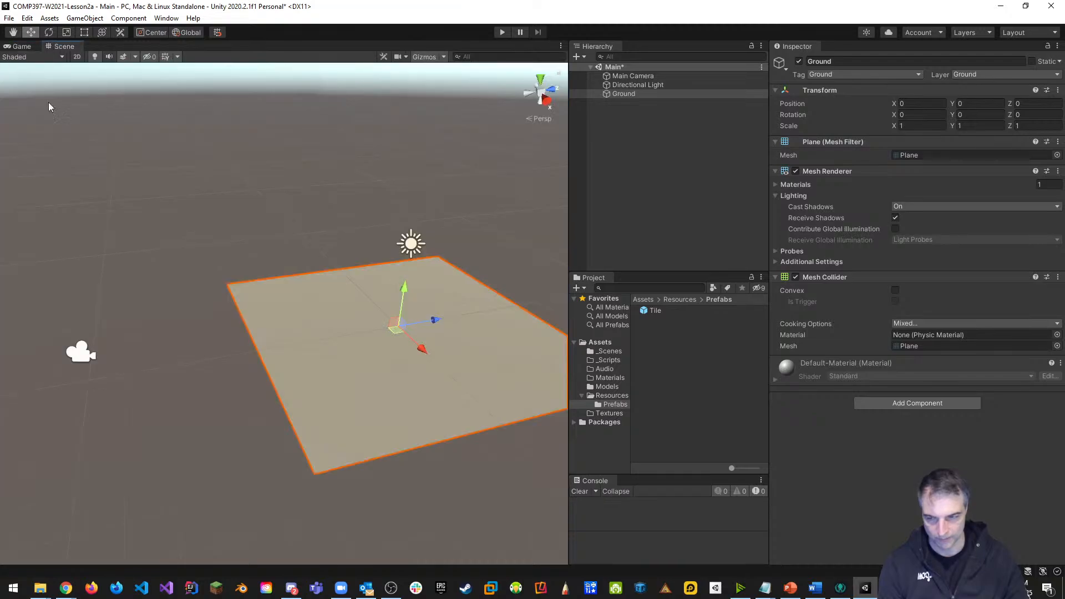
{"action": "middle_click_drag", "start_coordinate": [451, 350], "coordinate": [393, 349]}
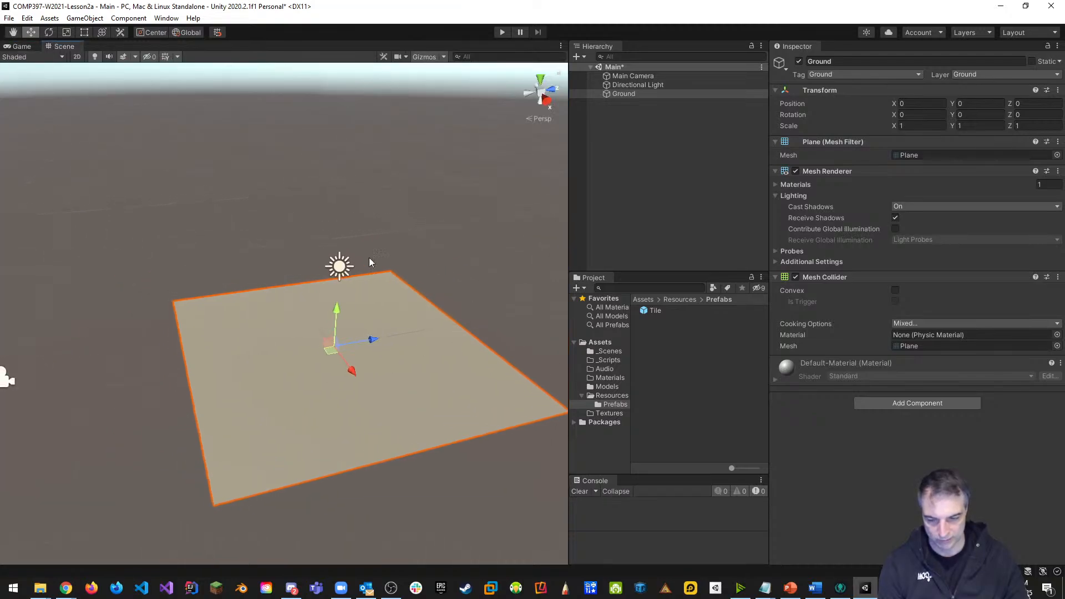
{"action": "left_click", "coordinate": [21, 46]}
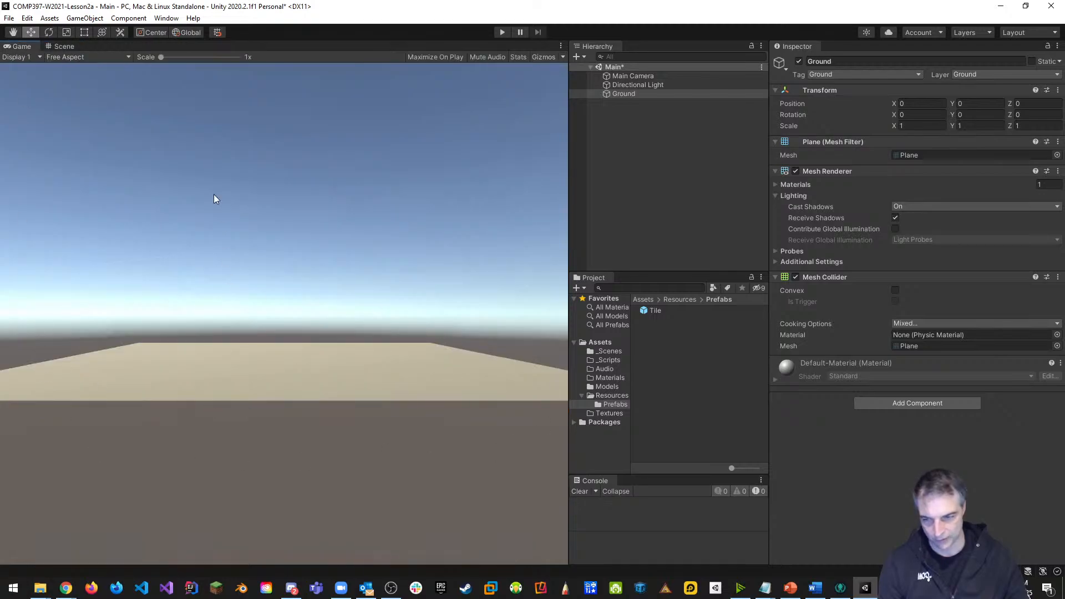
{"action": "left_click", "coordinate": [66, 46]}
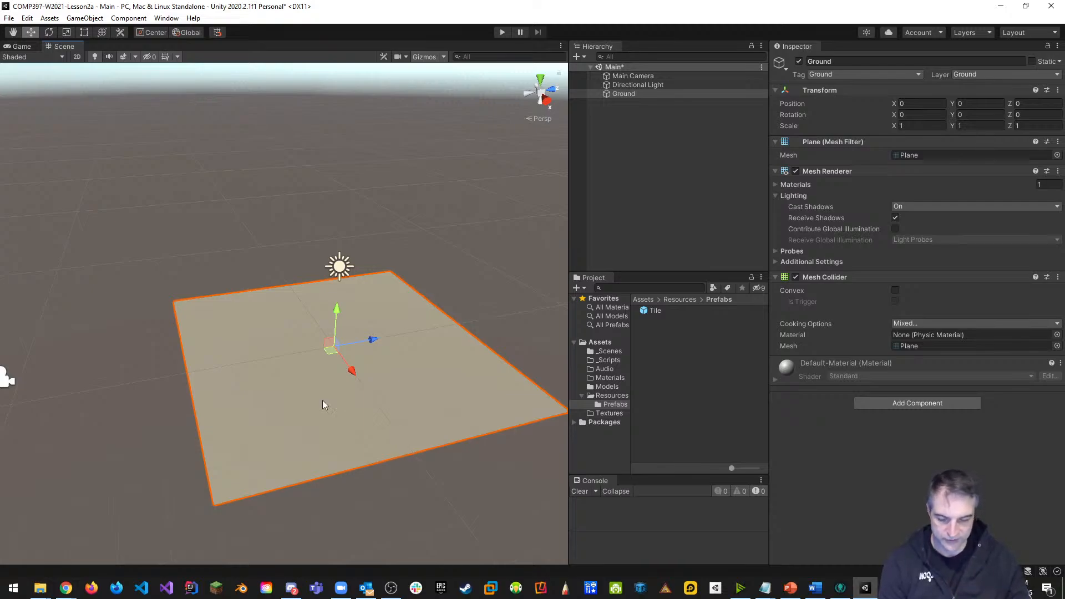
Examine the Ground plane in the scene from above, edge-on and from underneath.
{"action": "key", "text": "q"}
{"action": "left_click_drag", "start_coordinate": [328, 398], "coordinate": [309, 374]}
{"action": "key", "text": "w"}
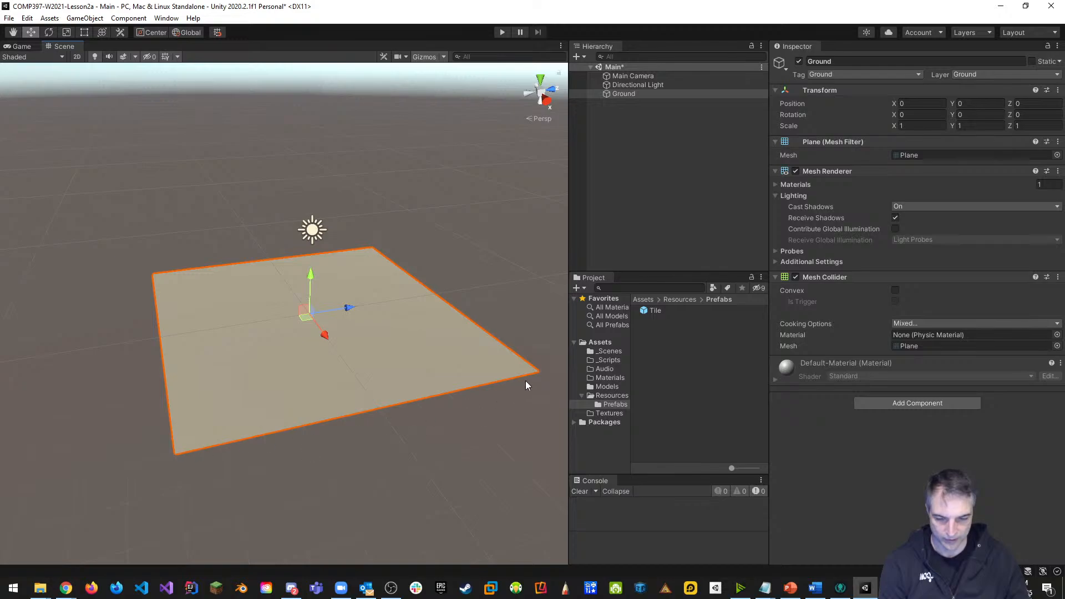
{"action": "middle_click_drag", "start_coordinate": [380, 475], "coordinate": [396, 297]}
{"action": "left_click_drag", "start_coordinate": [396, 297], "coordinate": [392, 263], "text": "alt"}
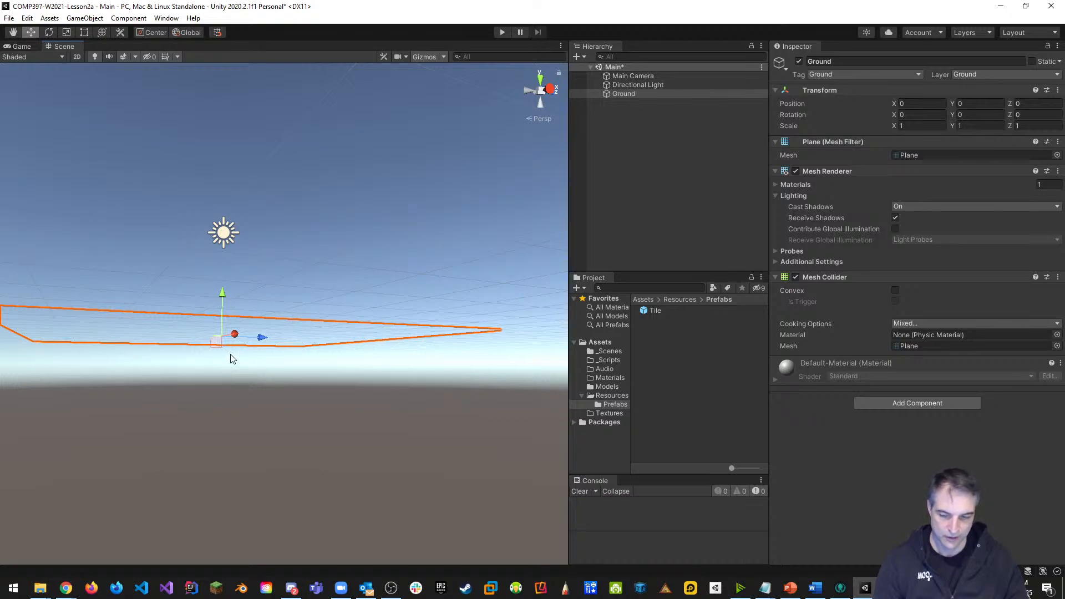
{"action": "middle_click_drag", "start_coordinate": [230, 355], "coordinate": [277, 306]}
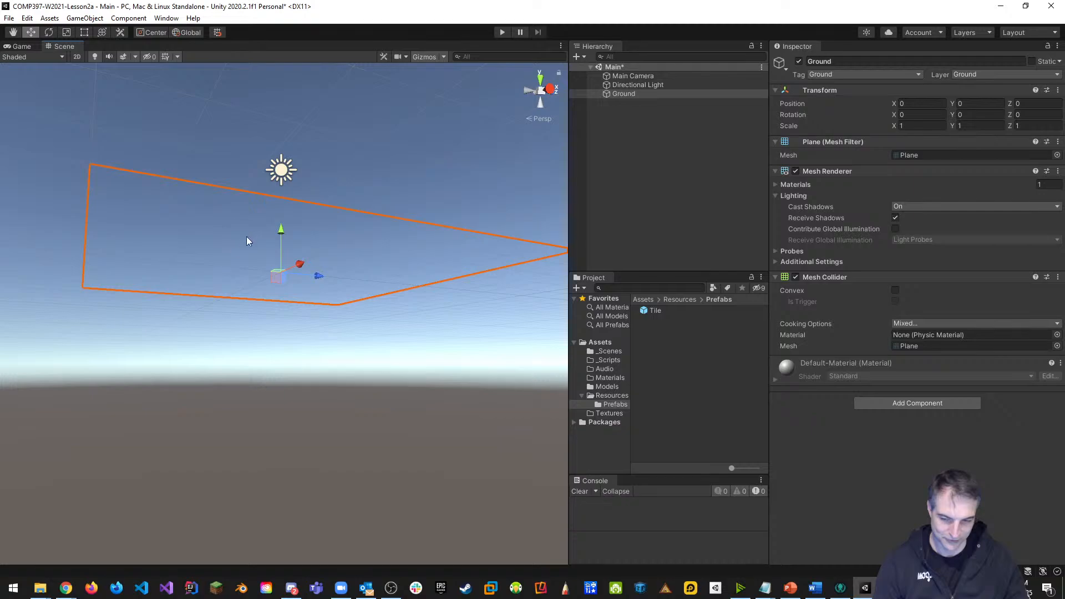
{"action": "middle_click_drag", "start_coordinate": [367, 267], "coordinate": [357, 220]}
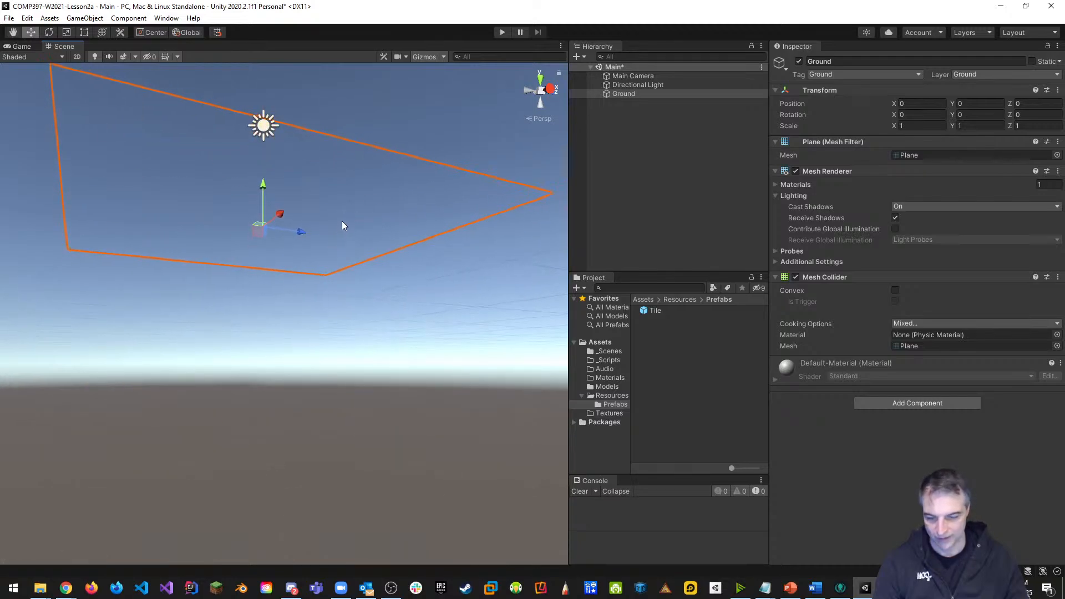
{"action": "middle_click_drag", "start_coordinate": [343, 132], "coordinate": [337, 243]}
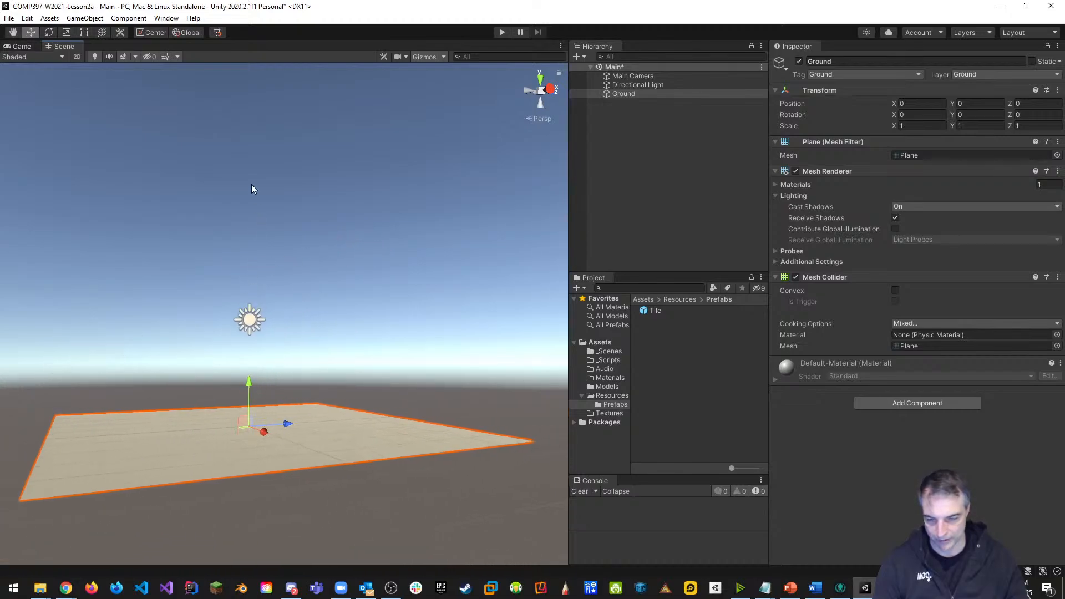
Select the Main Camera and examine its placement and field of view relative to the Ground plane.
{"action": "left_click_drag", "start_coordinate": [278, 216], "coordinate": [224, 233], "text": "alt"}
{"action": "scroll", "coordinate": [225, 233], "scroll_direction": "down", "scroll_amount": 5}
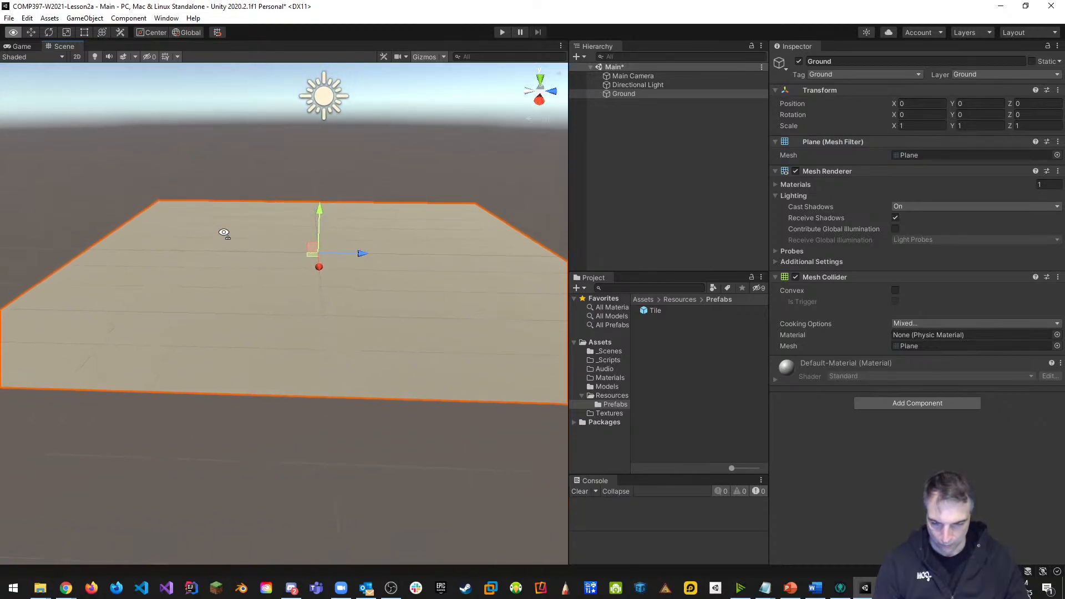
{"action": "scroll", "coordinate": [224, 233], "scroll_direction": "down", "scroll_amount": 3}
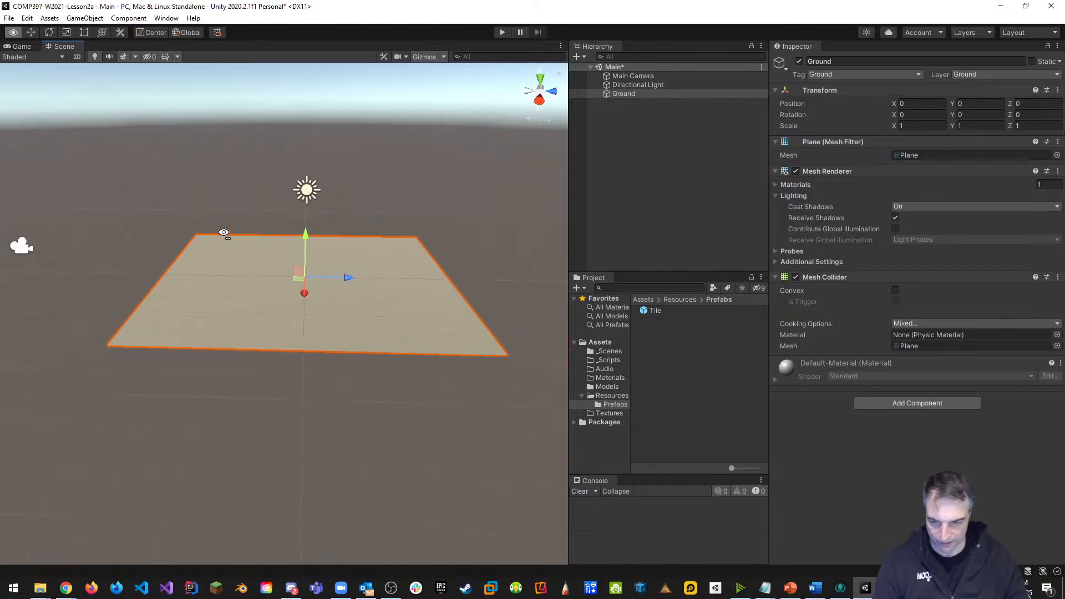
{"action": "left_click", "coordinate": [31, 250]}
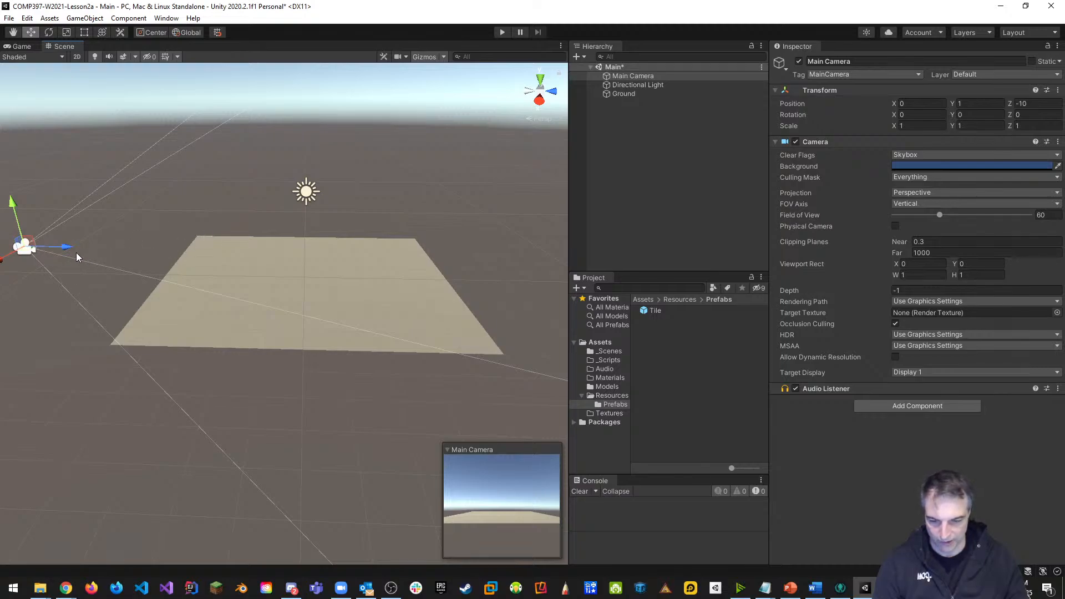
{"action": "right_click_drag", "start_coordinate": [24, 297], "coordinate": [0, 284]}
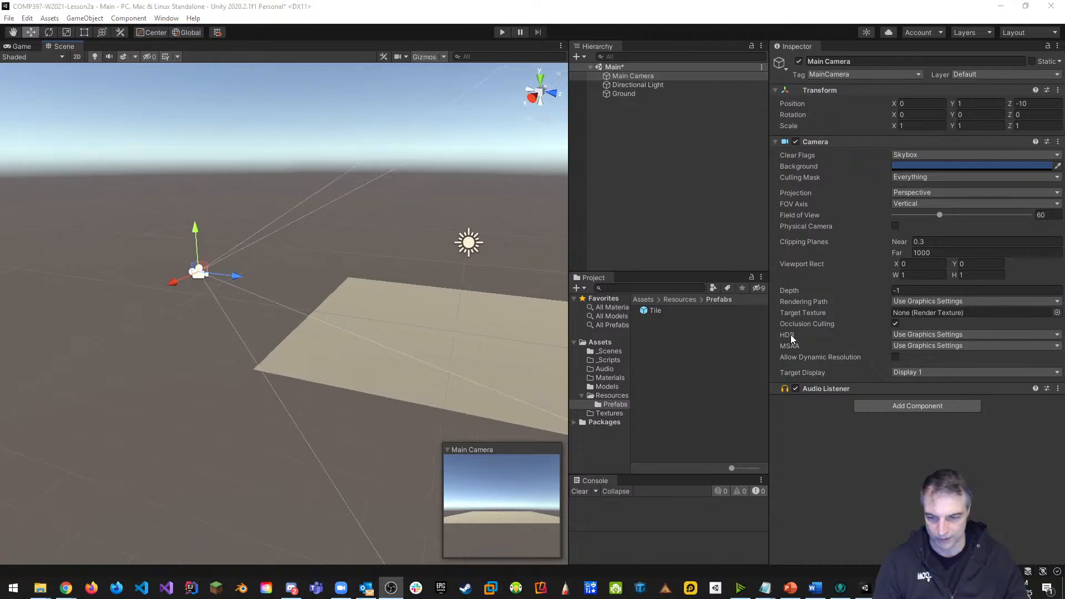
{"action": "right_click_drag", "start_coordinate": [401, 355], "coordinate": [724, 328]}
{"action": "key", "text": "f"}
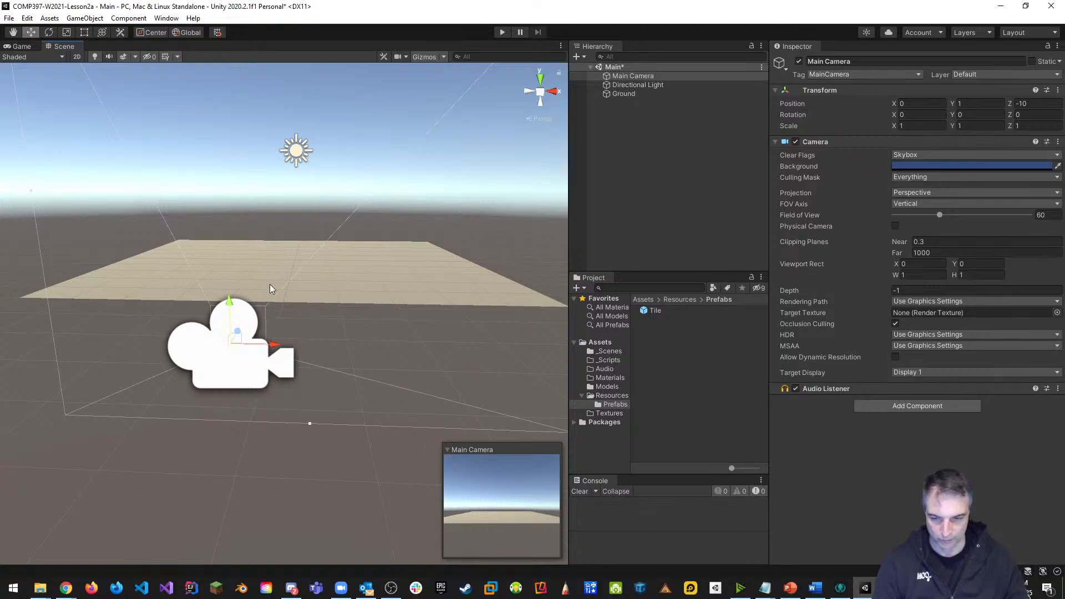
{"action": "right_click_drag", "start_coordinate": [270, 288], "coordinate": [290, 273]}
{"action": "key", "text": "s"}
{"action": "key", "text": "q"}
{"action": "key", "text": "e"}
{"action": "key", "text": "q"}
{"action": "key", "text": "e"}
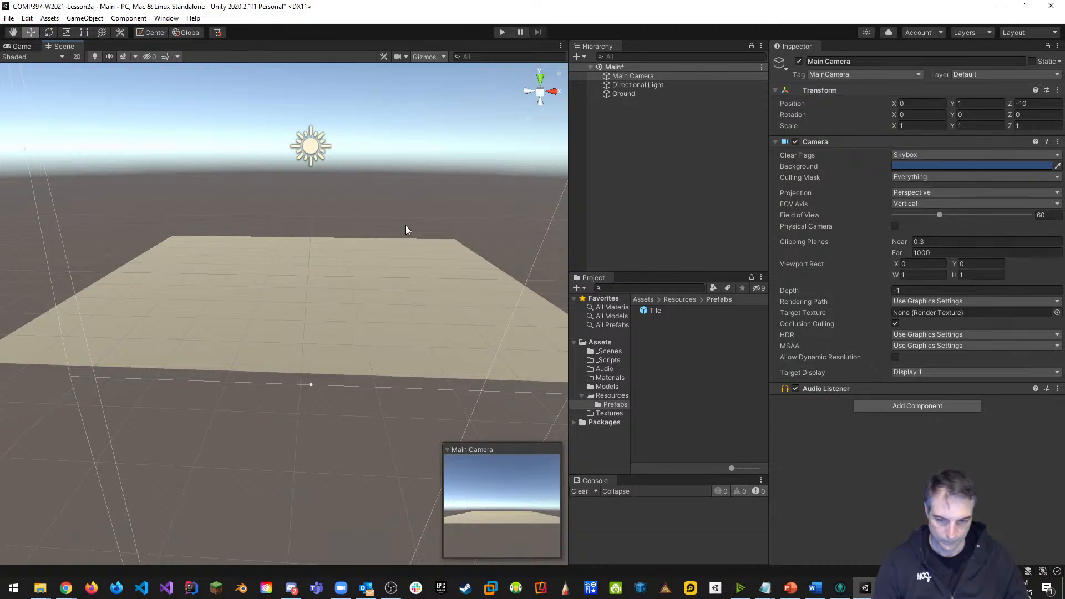
{"action": "mouse_move", "coordinate": [369, 240]}
{"action": "right_mouse_down"}
{"action": "mouse_move", "coordinate": [409, 248]}
{"action": "mouse_move", "coordinate": [375, 241]}
{"action": "right_mouse_up"}
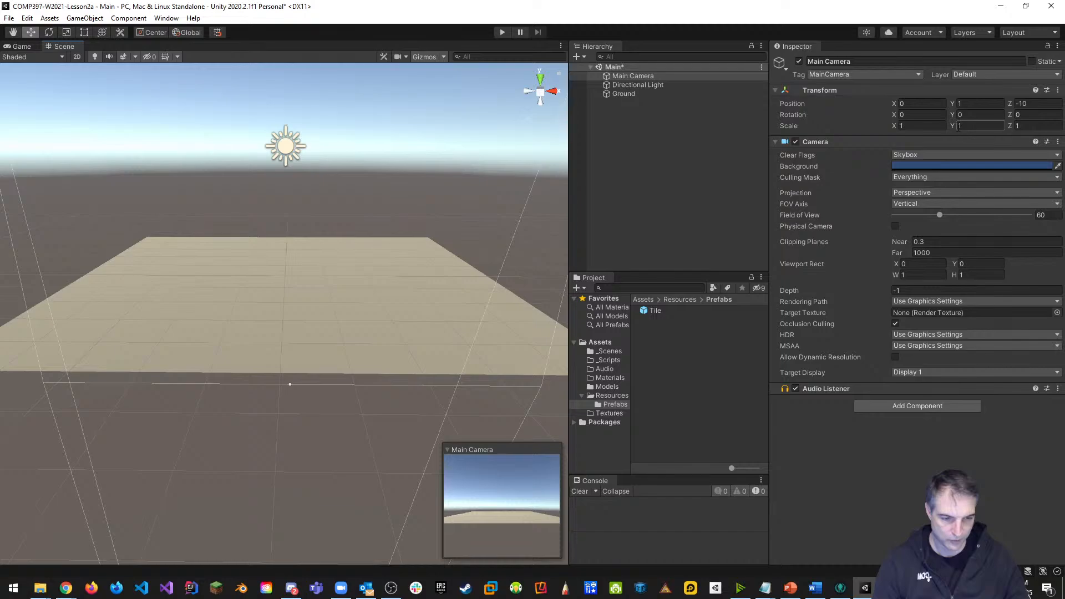
{"action": "left_click", "coordinate": [938, 126]}
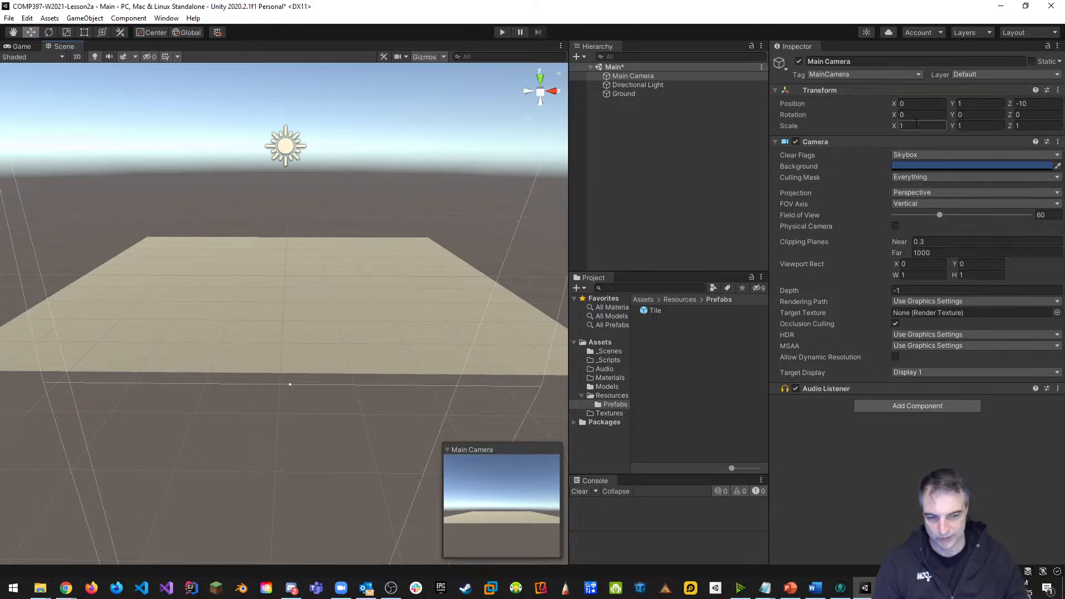
{"action": "type", "text": "8"}
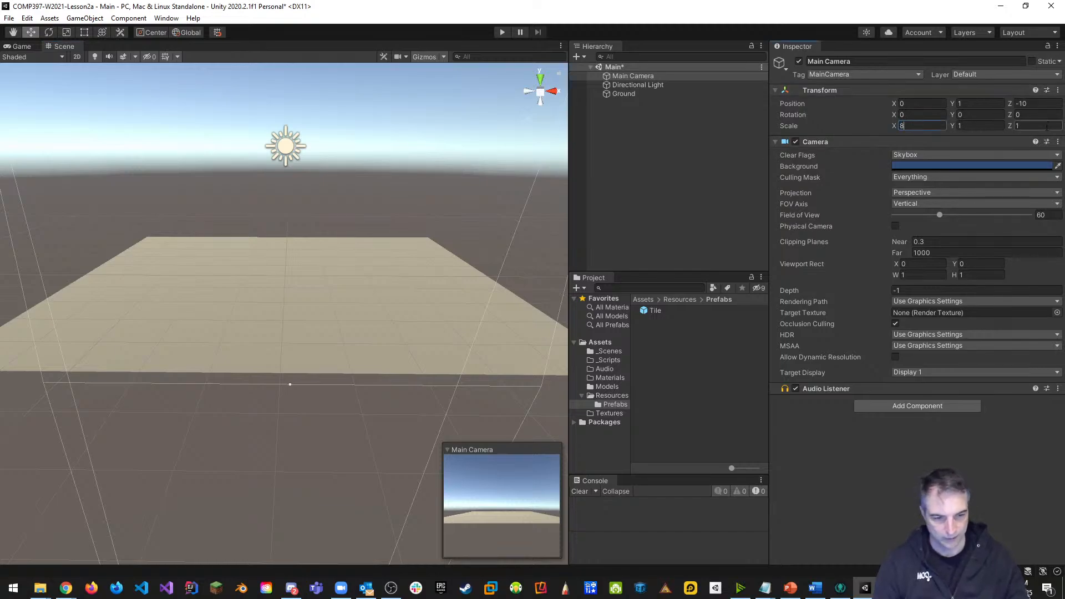
{"action": "left_click", "coordinate": [986, 124]}
{"action": "type", "text": "8"}
{"action": "left_click", "coordinate": [1041, 126]}
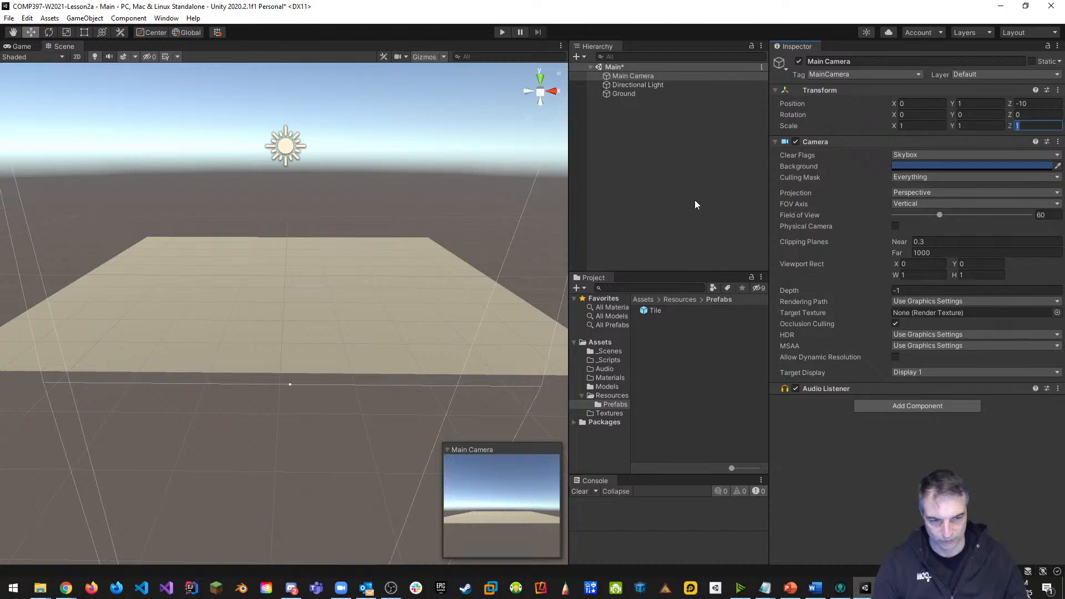
{"action": "left_click", "coordinate": [667, 194]}
Set the Ground plane's scale to 8 on the X, Y and Z axes.
{"action": "left_click", "coordinate": [624, 94]}
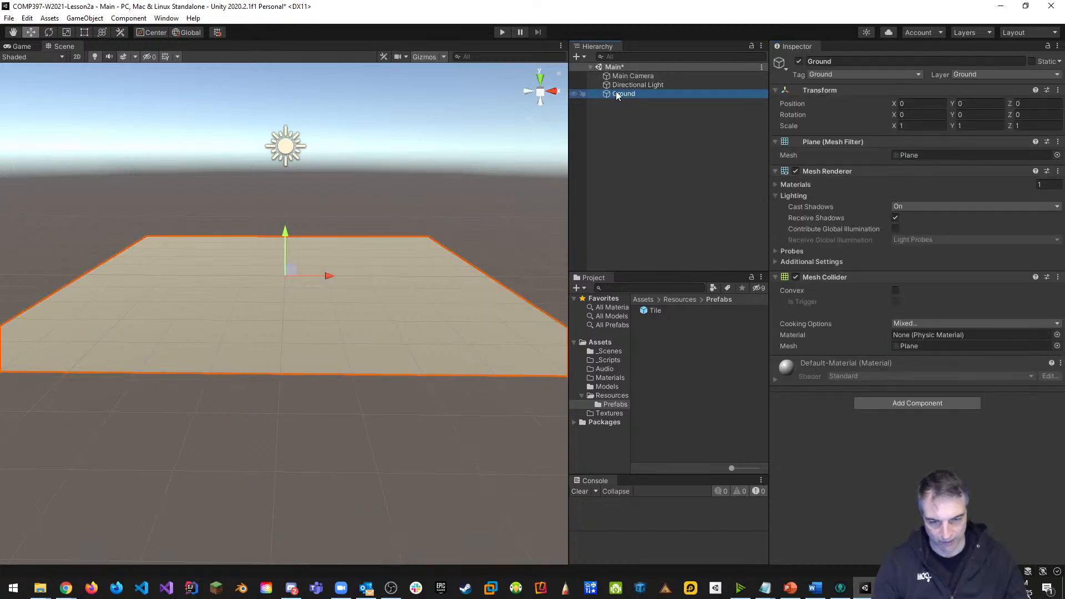
{"action": "left_click", "coordinate": [908, 126]}
{"action": "type", "text": "8"}
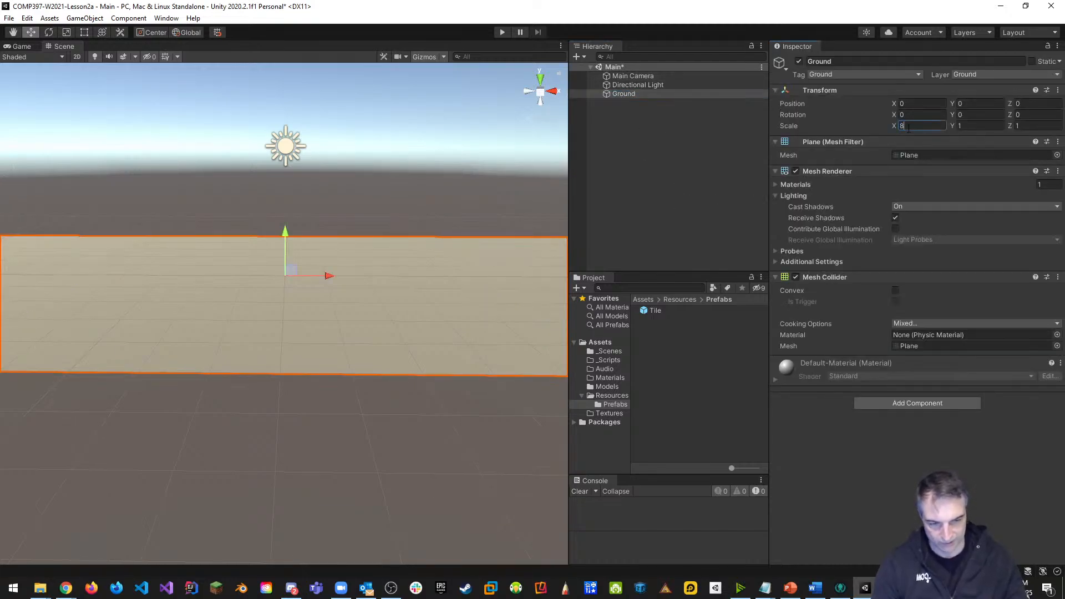
{"action": "left_click", "coordinate": [975, 126]}
{"action": "type", "text": "8"}
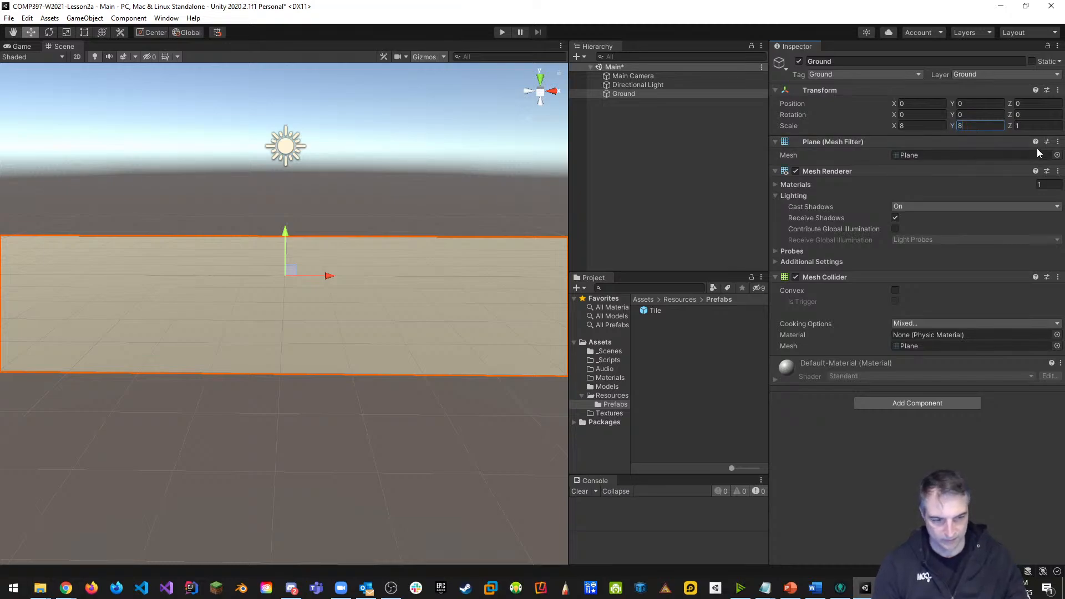
{"action": "left_click", "coordinate": [1038, 126]}
{"action": "type", "text": "8"}
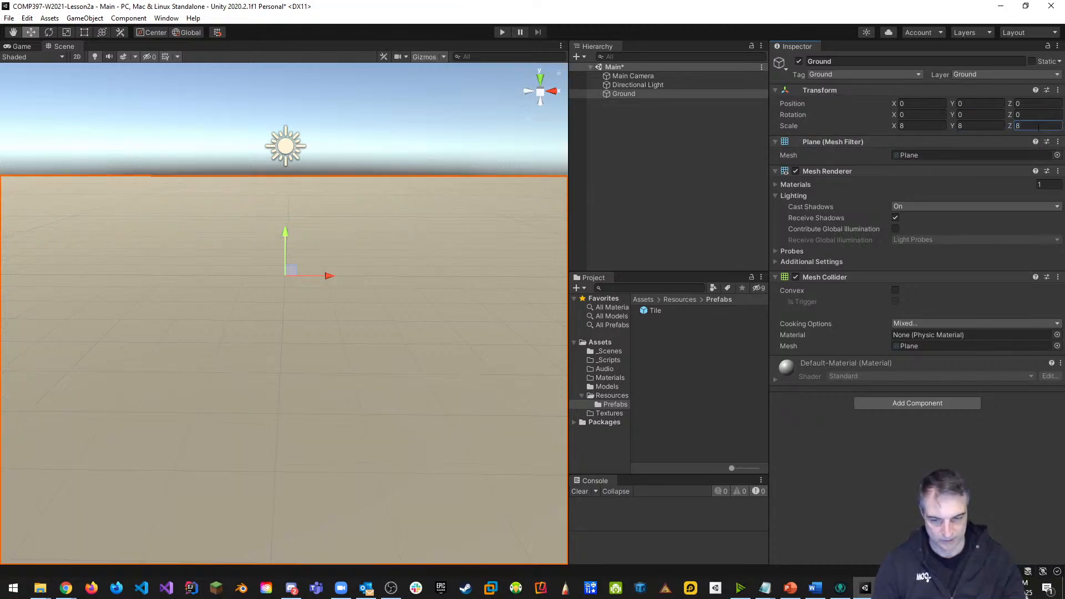
Inspect the extent of the enlarged Ground plane in the scene and save the Main scene.
{"action": "scroll", "coordinate": [397, 329], "scroll_direction": "down", "scroll_amount": 5}
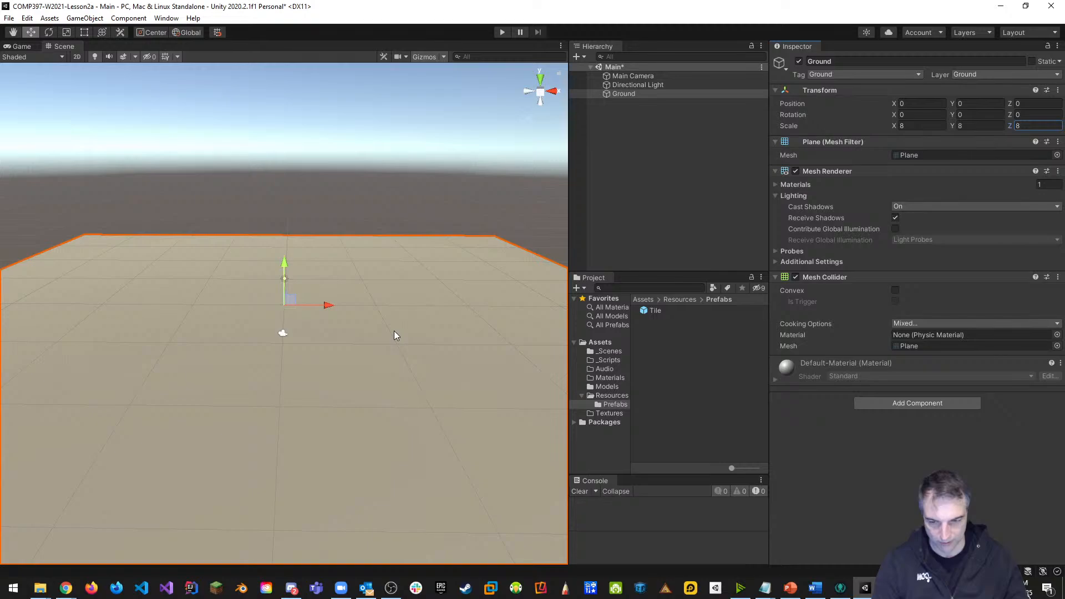
{"action": "scroll", "coordinate": [419, 334], "scroll_direction": "up", "scroll_amount": 5}
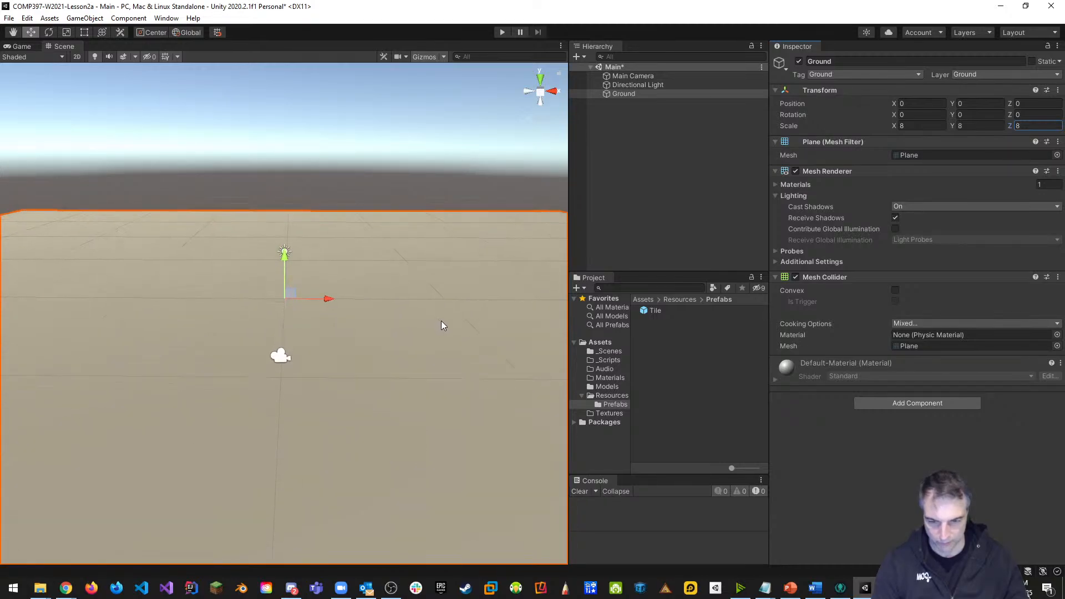
{"action": "scroll", "coordinate": [442, 326], "scroll_direction": "up", "scroll_amount": 3}
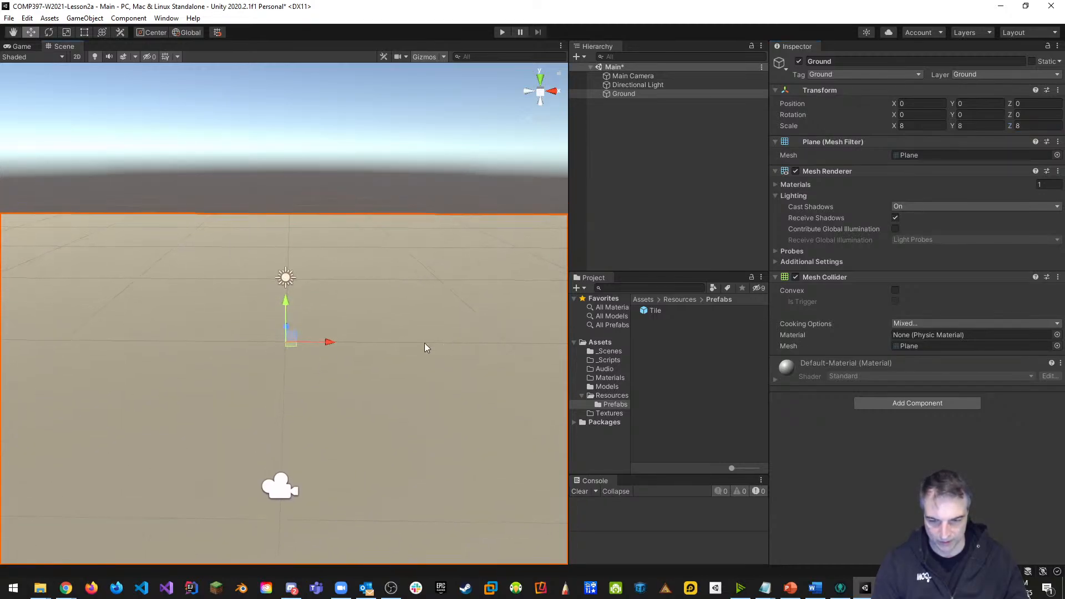
{"action": "scroll", "coordinate": [273, 388], "scroll_direction": "down", "scroll_amount": 2}
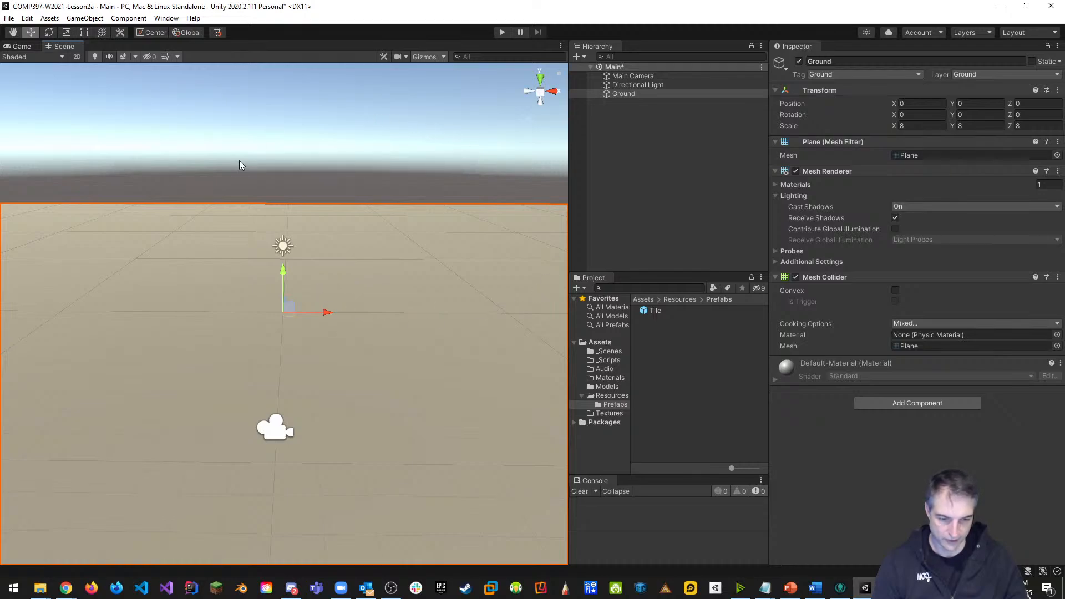
{"action": "left_click", "coordinate": [623, 93]}
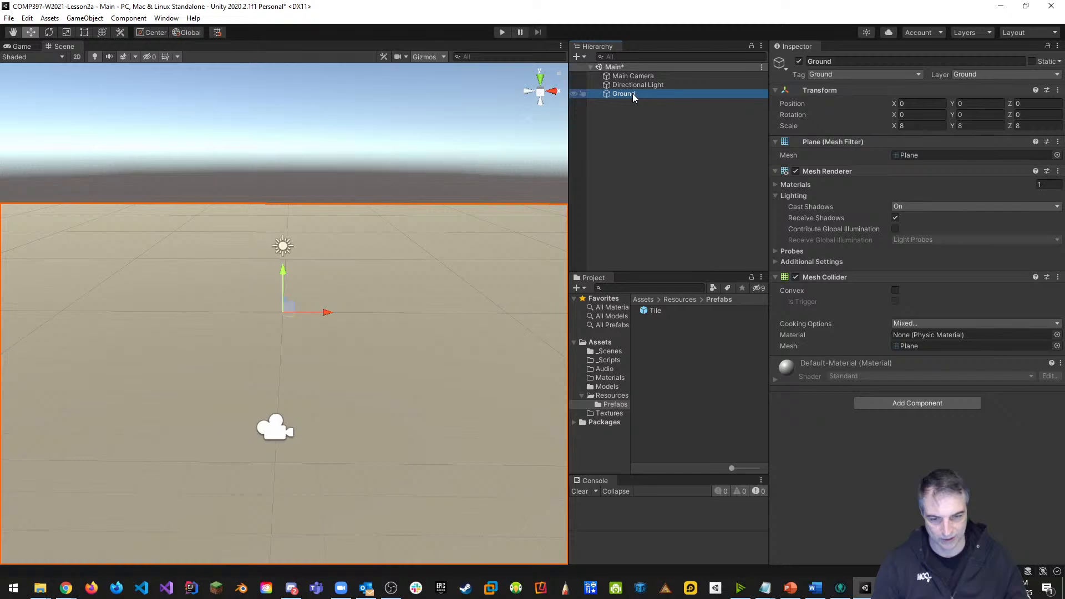
{"action": "key", "text": "ctrl+s"}
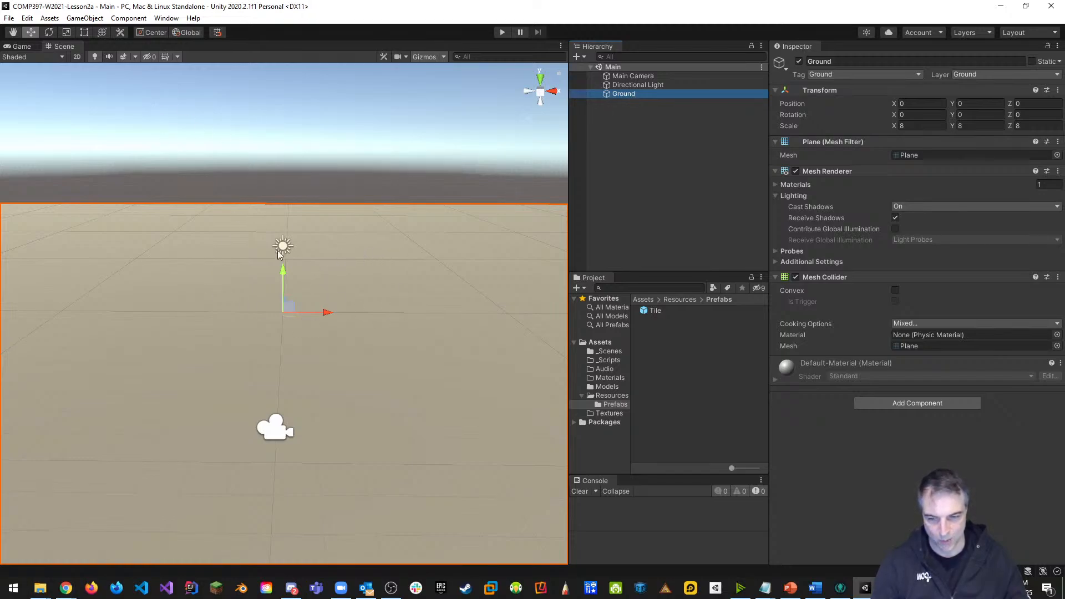
{"action": "scroll", "coordinate": [365, 403], "scroll_direction": "down", "scroll_amount": 2}
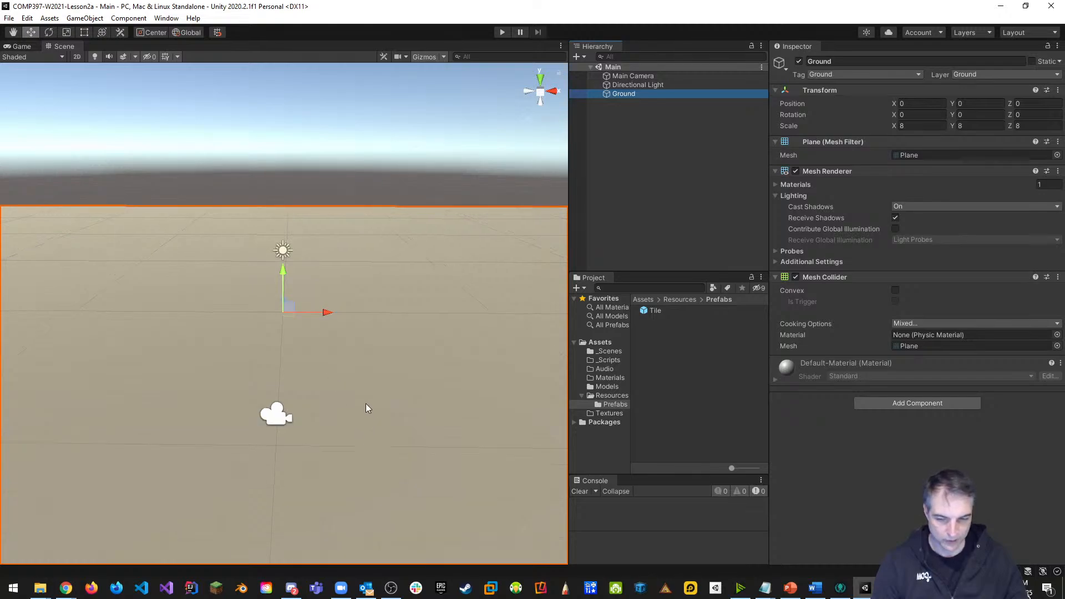
{"action": "scroll", "coordinate": [368, 388], "scroll_direction": "up", "scroll_amount": 2}
{"action": "middle_click_drag", "start_coordinate": [439, 365], "coordinate": [338, 370]}
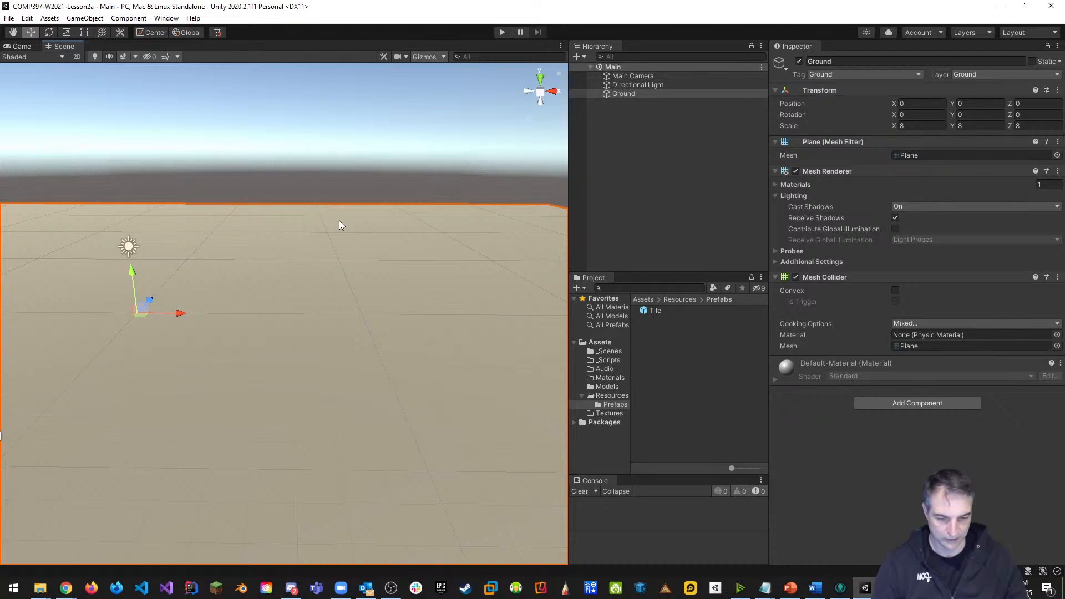
Add a 3D Cube object to the Main scene with no parent object.
{"action": "left_click", "coordinate": [604, 175]}
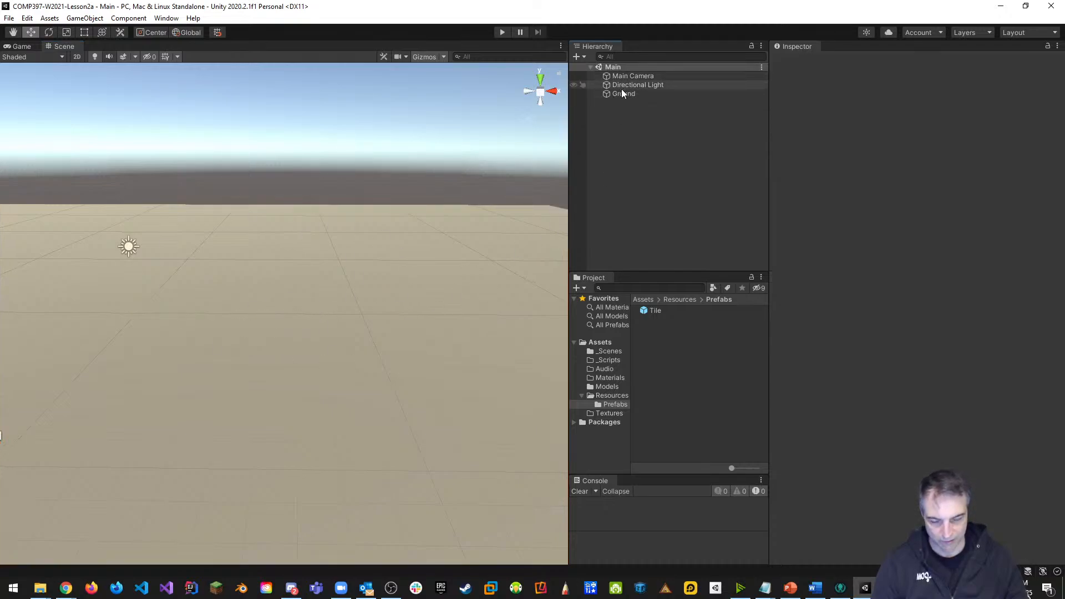
{"action": "right_click", "coordinate": [616, 131]}
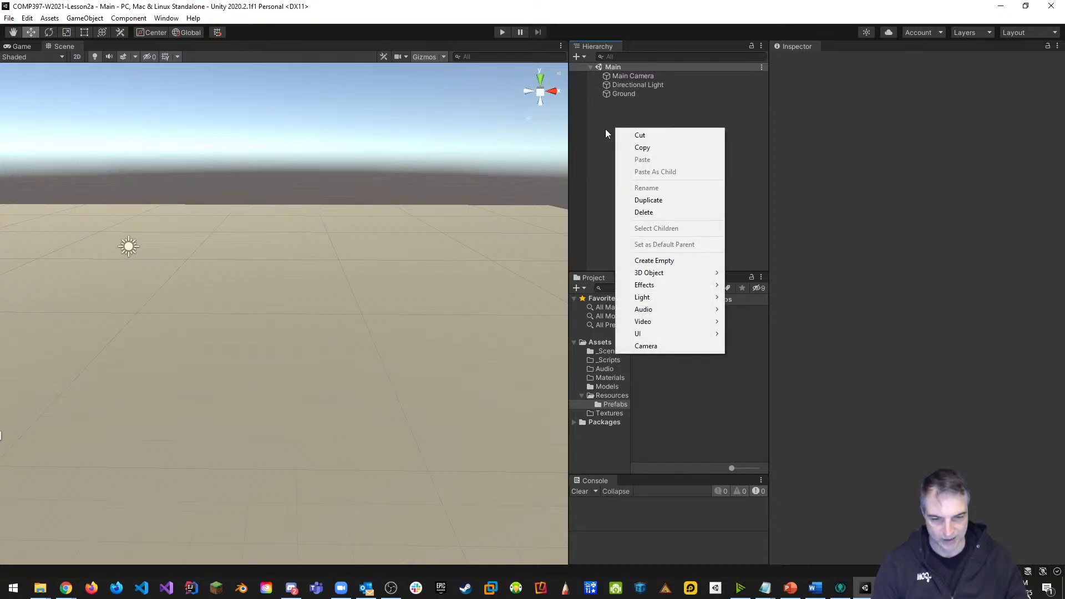
{"action": "left_click", "coordinate": [588, 72]}
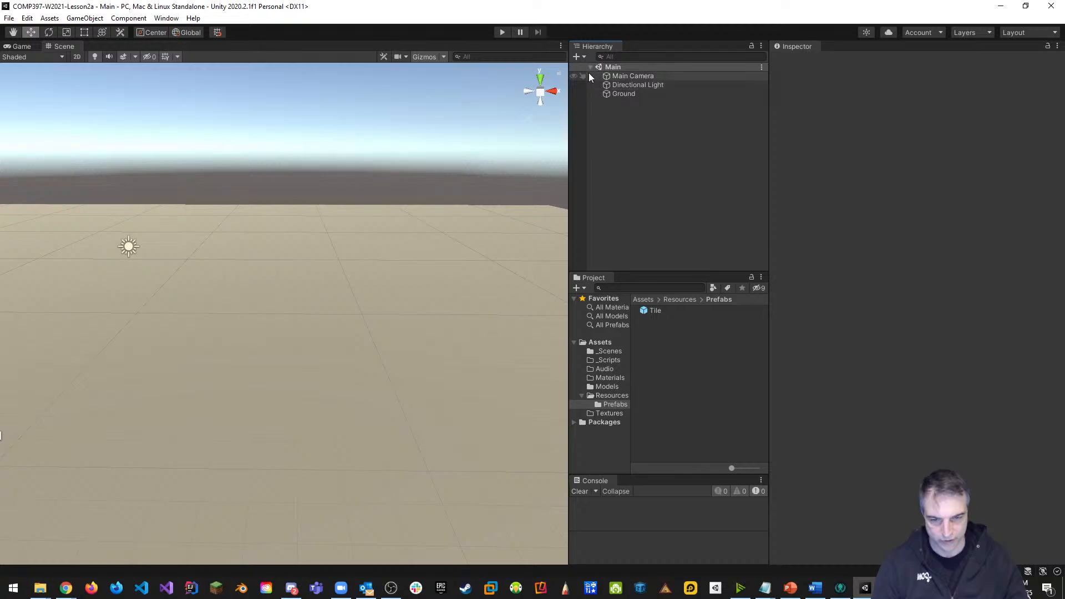
{"action": "left_click", "coordinate": [577, 57]}
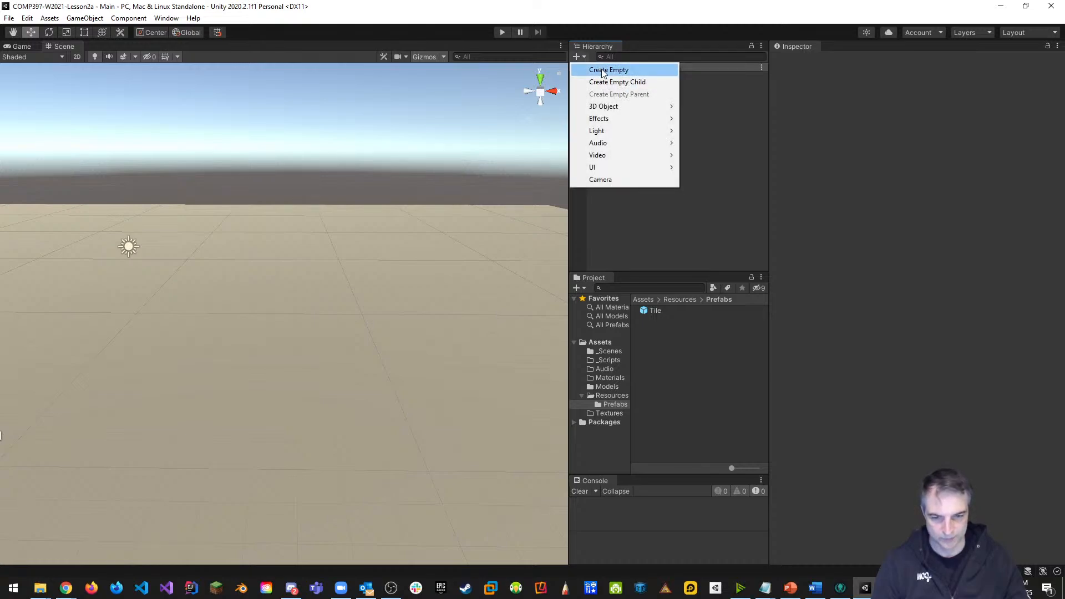
{"action": "mouse_move", "coordinate": [625, 111]}
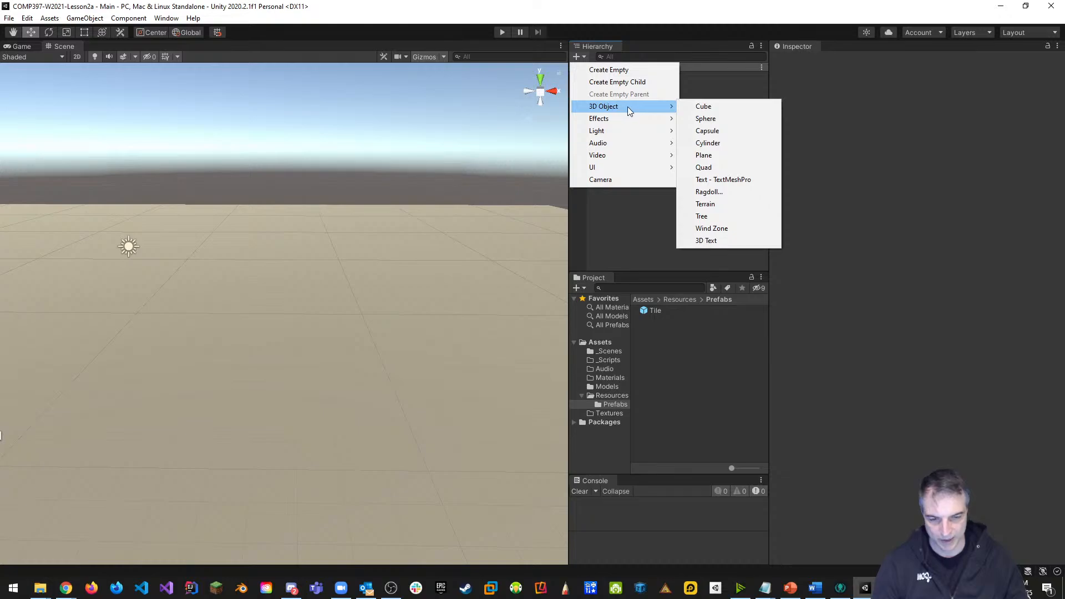
{"action": "left_click", "coordinate": [709, 108]}
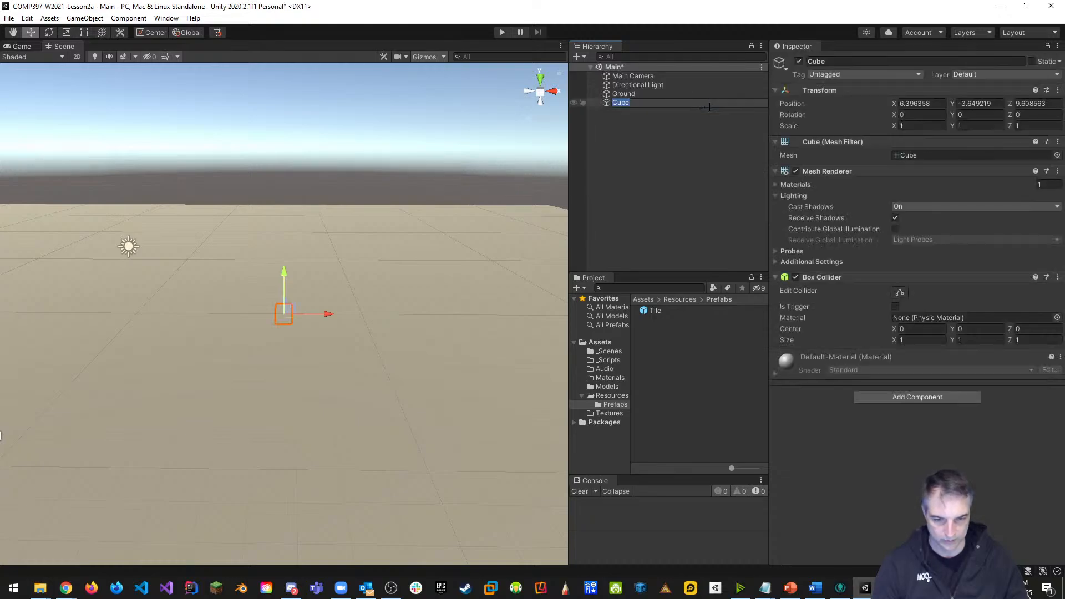
Reset the Cube's Transform so that its position is 0, 0, 0.
{"action": "scroll", "coordinate": [314, 353], "scroll_direction": "up", "scroll_amount": 5}
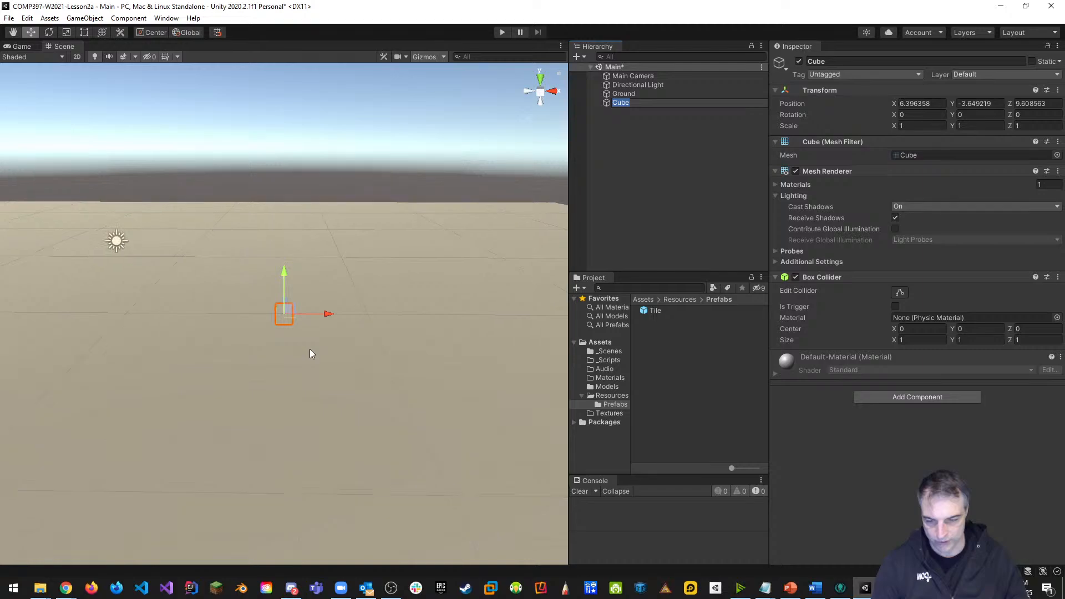
{"action": "scroll", "coordinate": [346, 357], "scroll_direction": "down", "scroll_amount": 2}
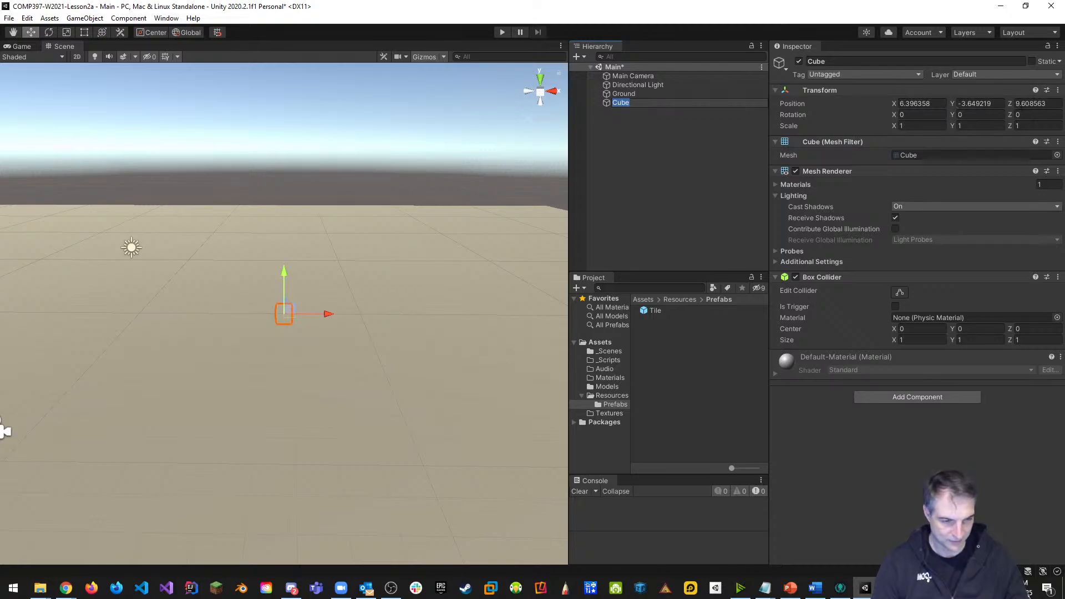
{"action": "left_click", "coordinate": [1058, 91]}
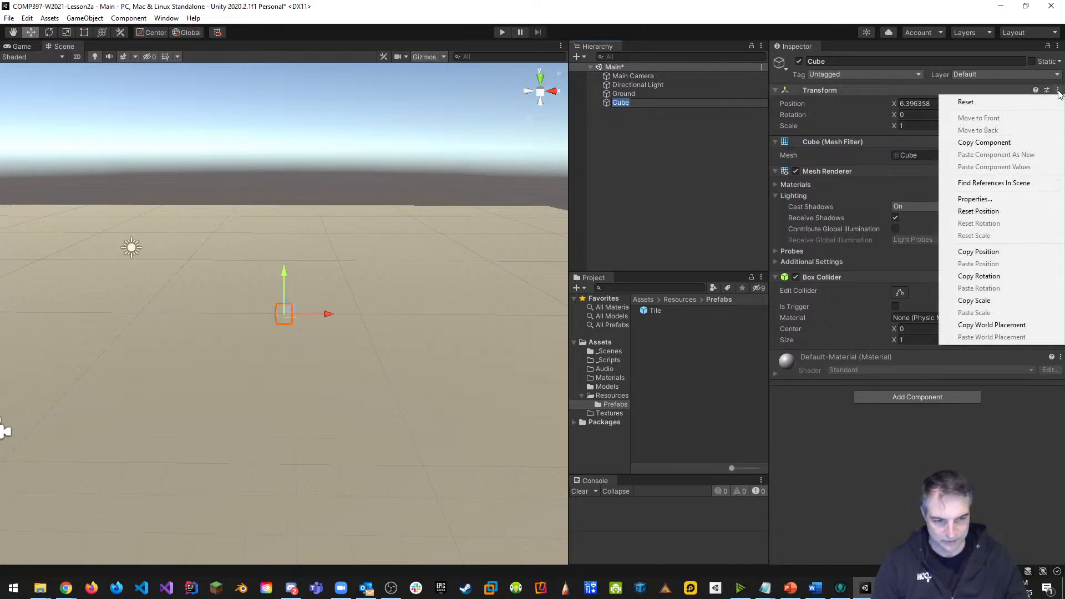
{"action": "left_click", "coordinate": [981, 102]}
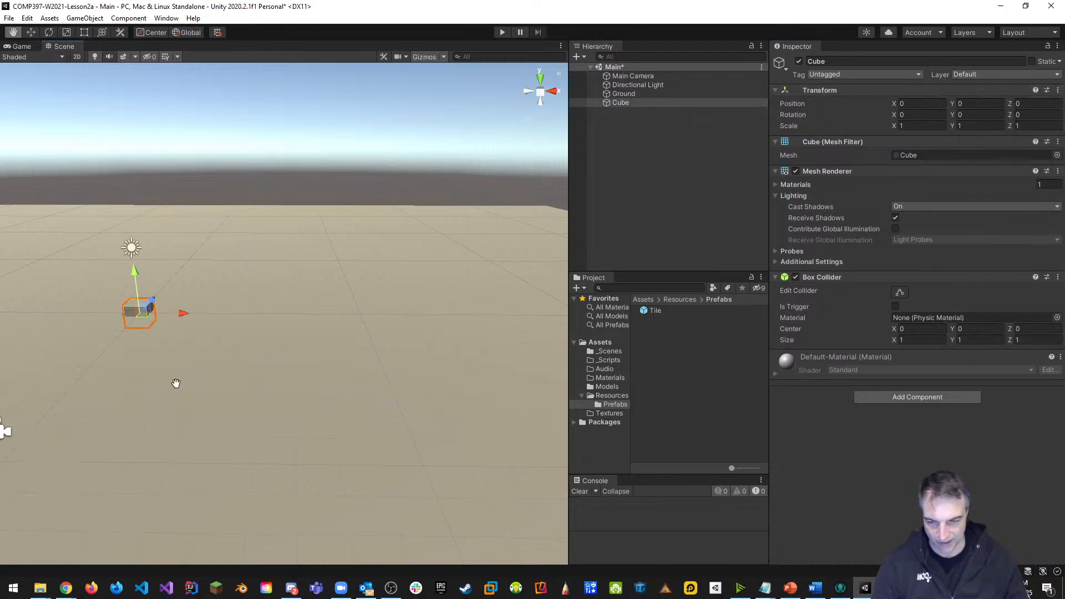
Examine up close how the Cube sits relative to the Ground plane's surface.
{"action": "middle_click_drag", "start_coordinate": [176, 383], "coordinate": [295, 385]}
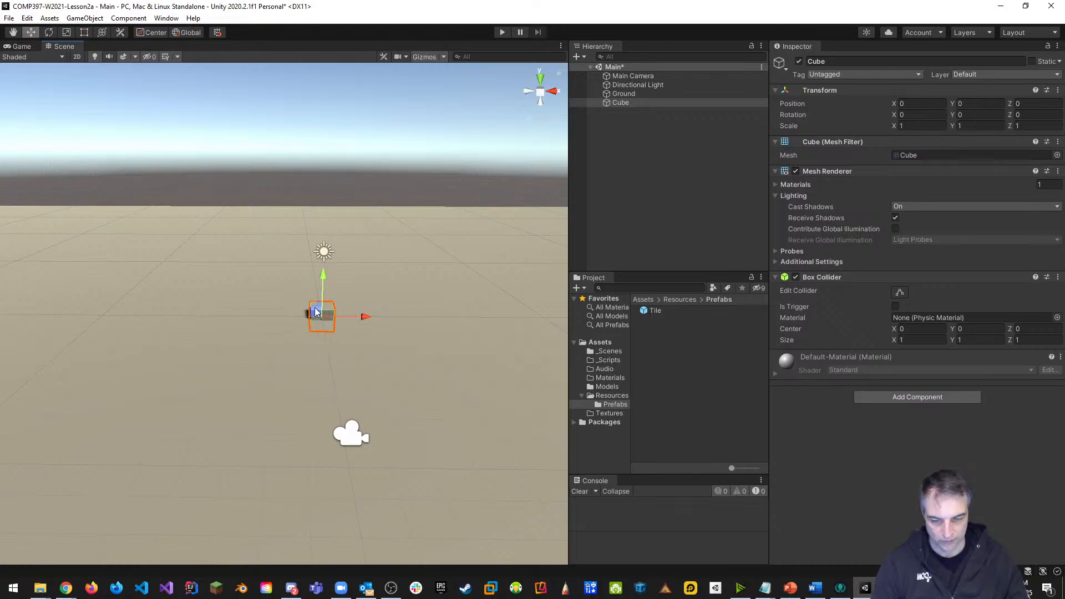
{"action": "middle_click_drag", "start_coordinate": [382, 318], "coordinate": [314, 355]}
{"action": "scroll", "coordinate": [273, 351], "scroll_direction": "up", "scroll_amount": 5}
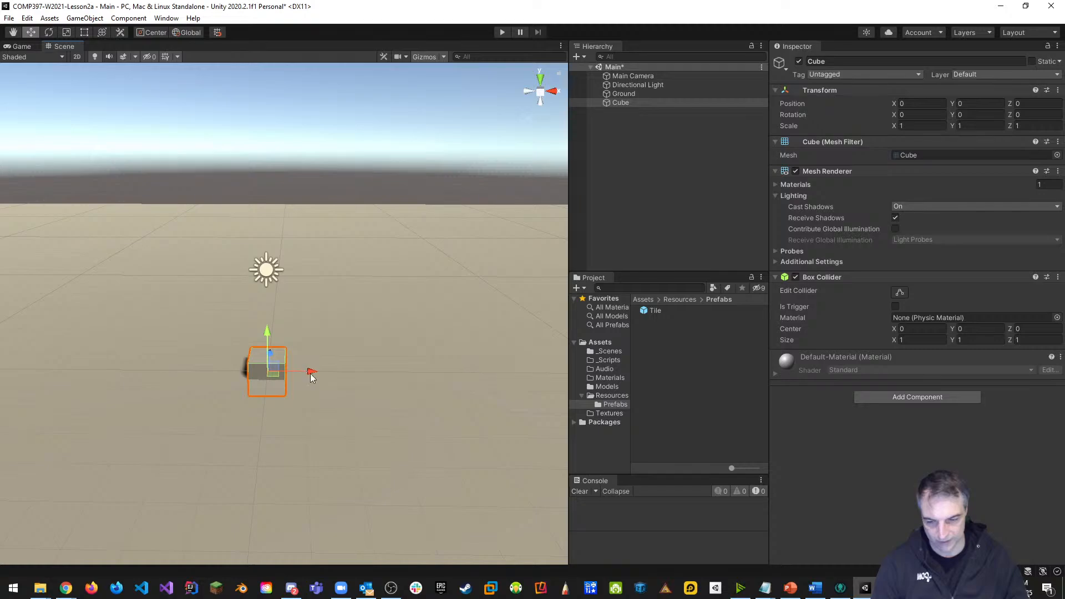
{"action": "middle_click_drag", "start_coordinate": [336, 337], "coordinate": [159, 320]}
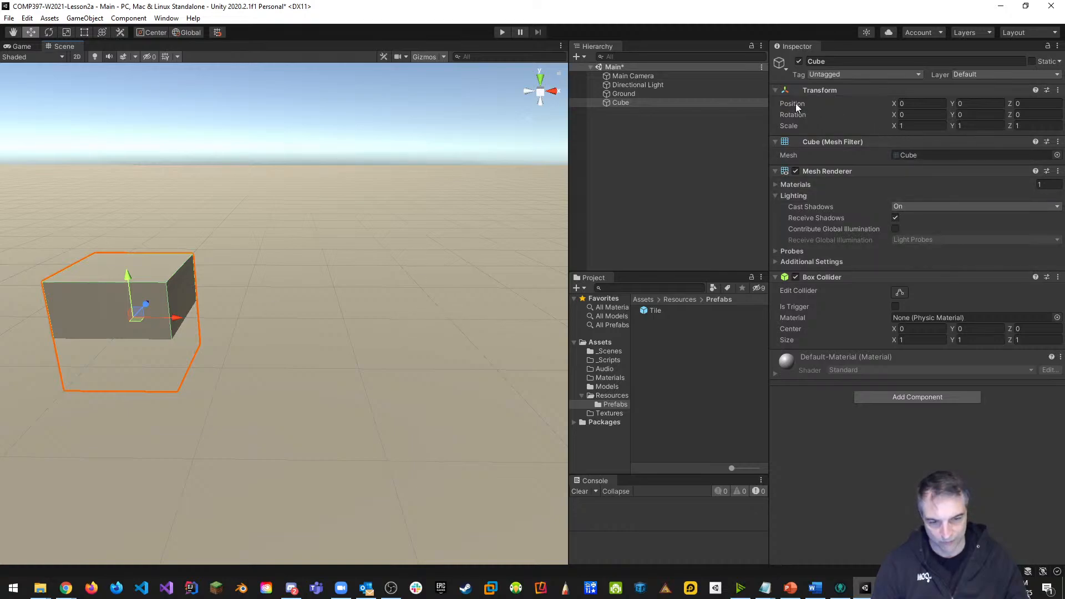
Raise the Cube onto the Ground plane by setting its Y position to 0.5.
{"action": "left_click", "coordinate": [979, 103]}
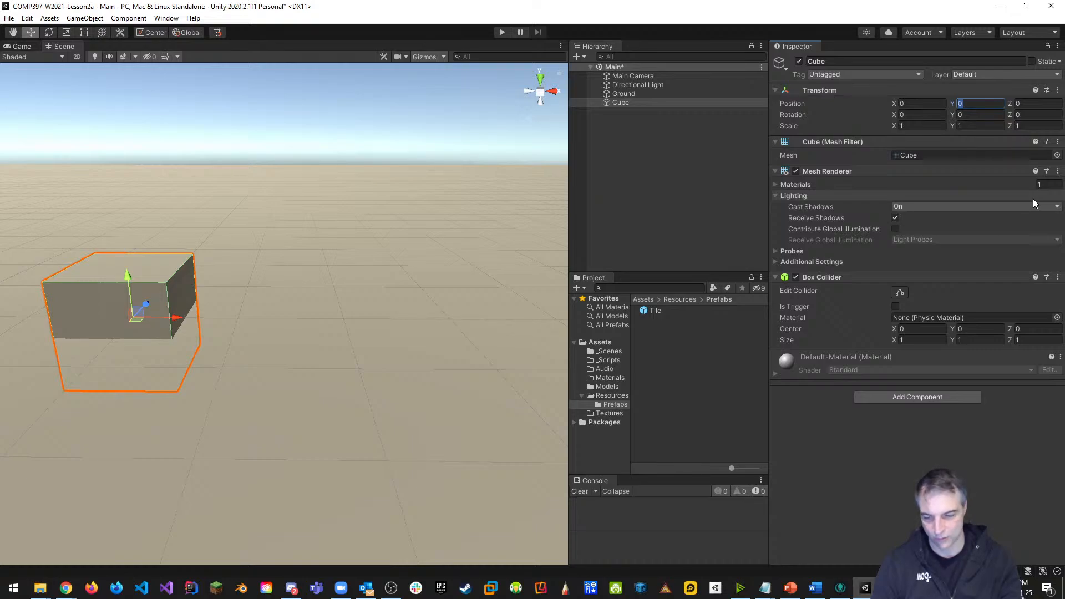
{"action": "type", "text": "1"}
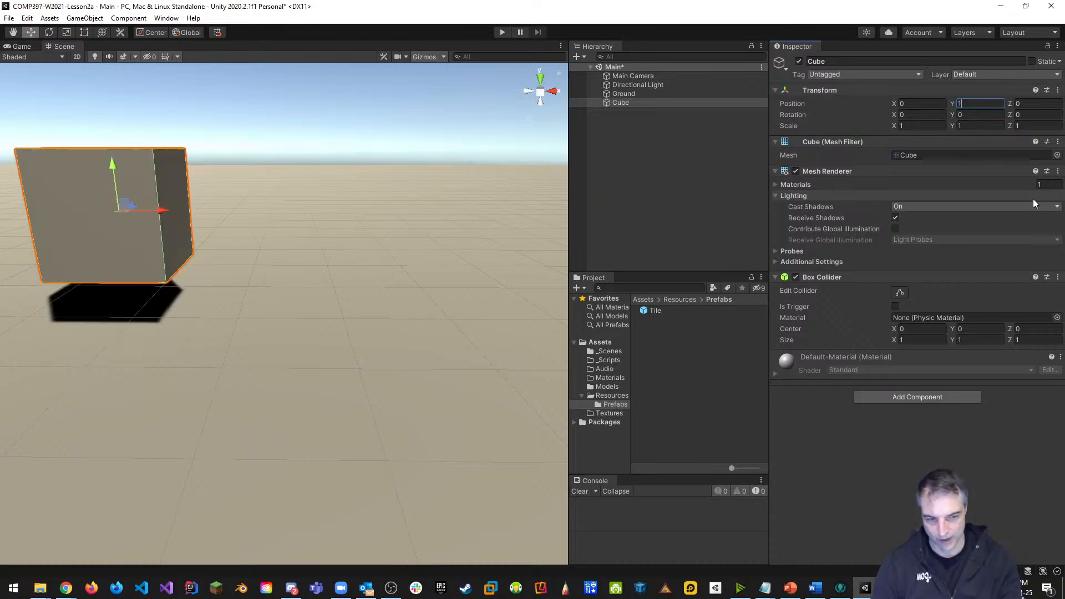
{"action": "key", "text": "BackSpace"}
{"action": "type", "text": "0.5"}
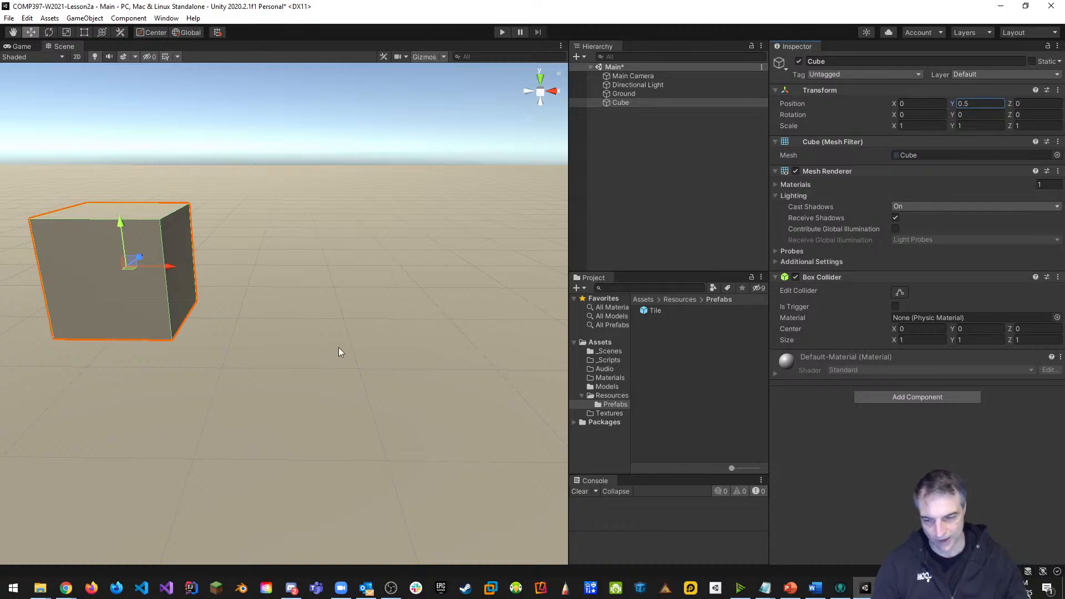
Examine from several viewpoints how the raised Cube rests on the Ground plane.
{"action": "middle_click_drag", "start_coordinate": [339, 350], "coordinate": [453, 342]}
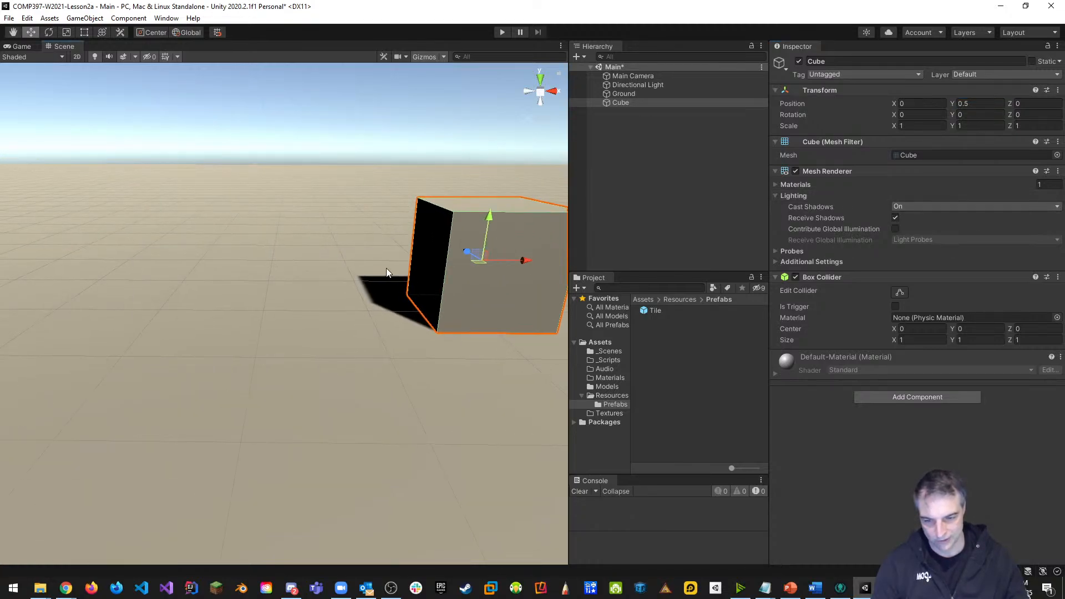
{"action": "middle_click_drag", "start_coordinate": [371, 354], "coordinate": [368, 418]}
{"action": "middle_click_drag", "start_coordinate": [441, 411], "coordinate": [435, 404]}
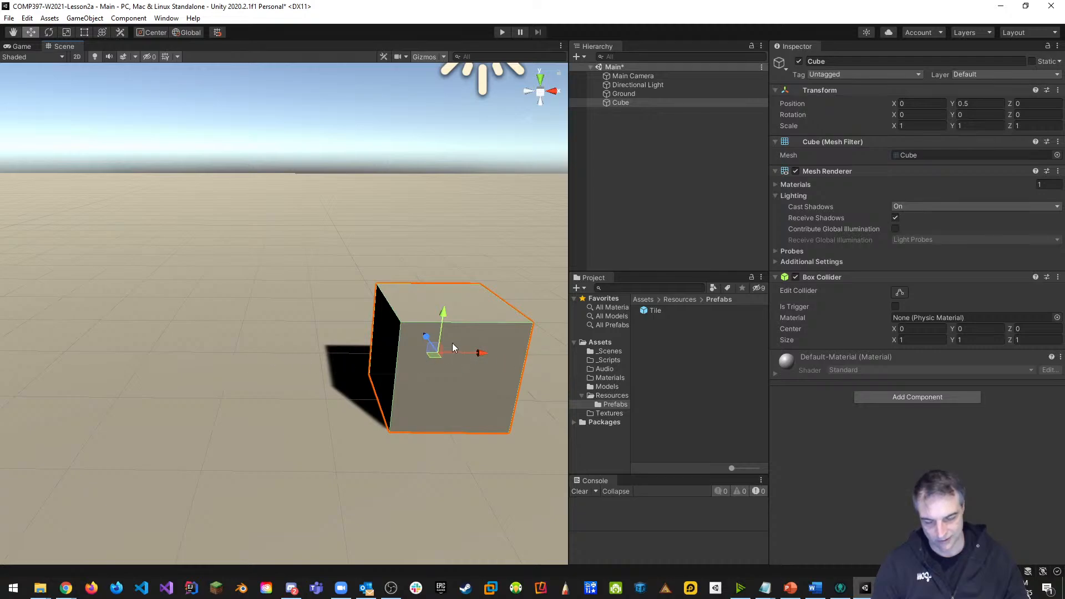
{"action": "middle_click_drag", "start_coordinate": [452, 347], "coordinate": [396, 333]}
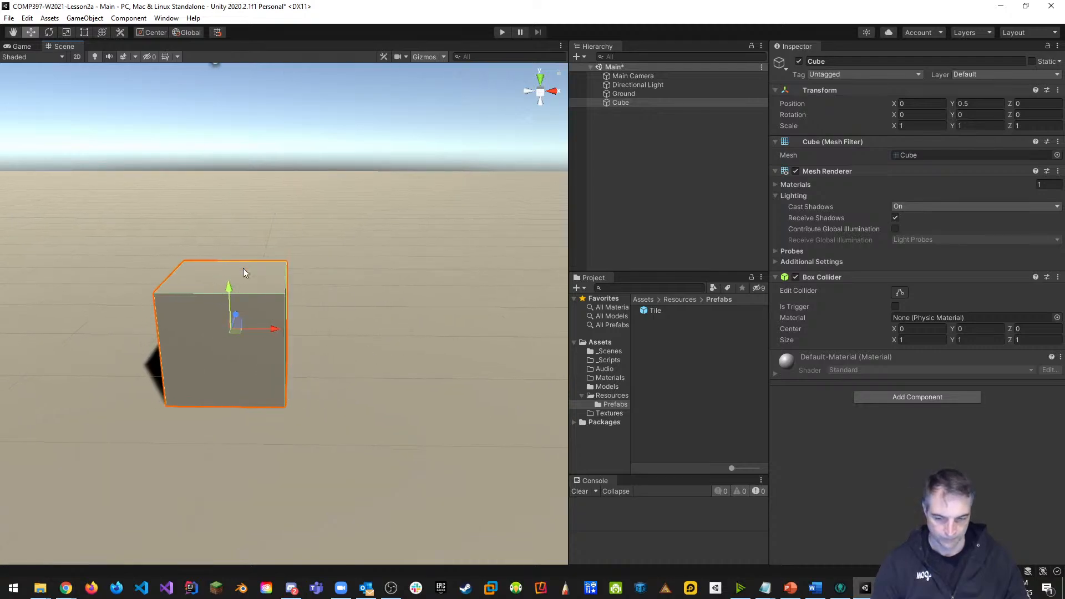
{"action": "scroll", "coordinate": [316, 327], "scroll_direction": "down", "scroll_amount": 3}
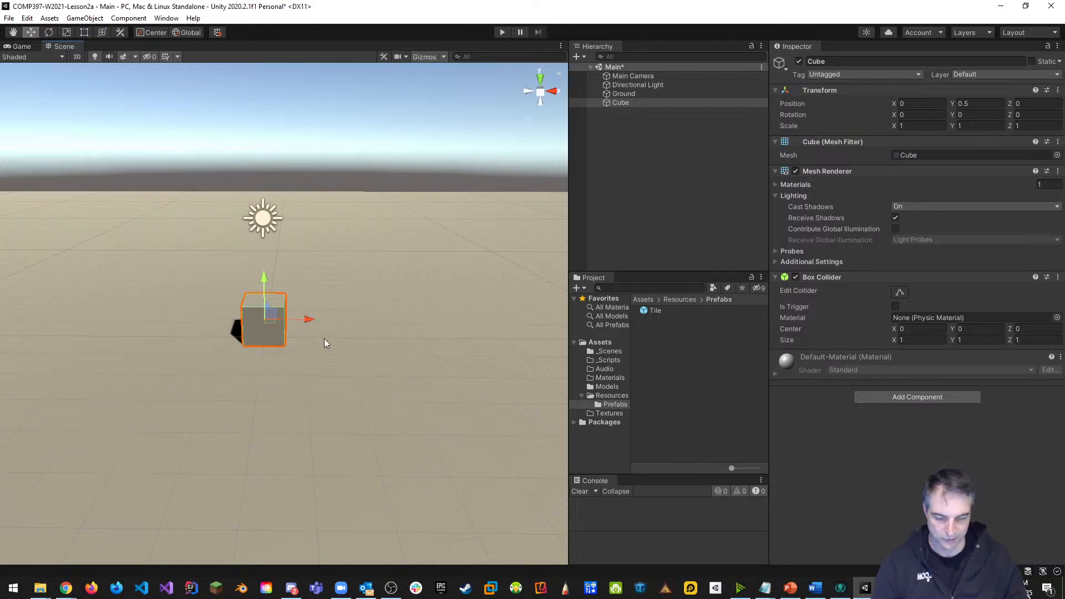
{"action": "scroll", "coordinate": [309, 288], "scroll_direction": "up", "scroll_amount": 4}
{"action": "middle_click_drag", "start_coordinate": [307, 286], "coordinate": [395, 308]}
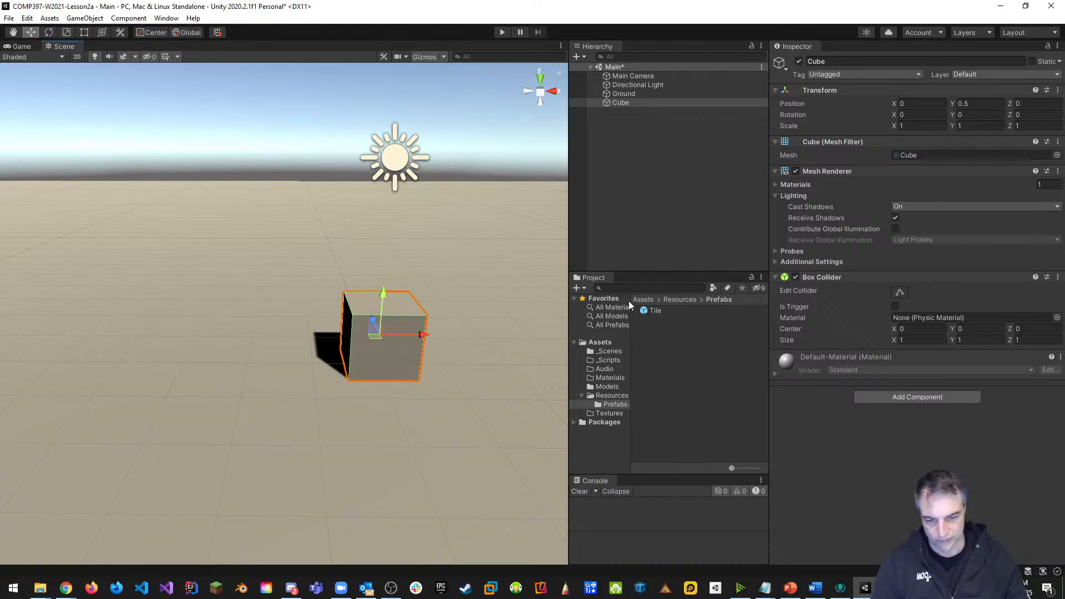
Create a new material named Green in the project's Materials folder.
{"action": "left_click", "coordinate": [613, 378]}
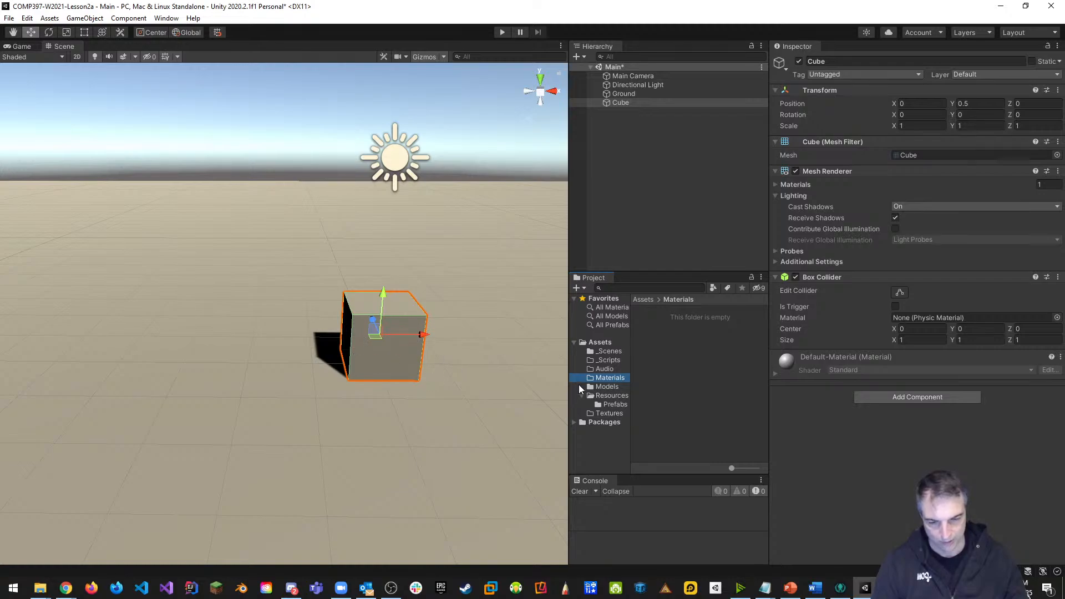
{"action": "right_click", "coordinate": [661, 350]}
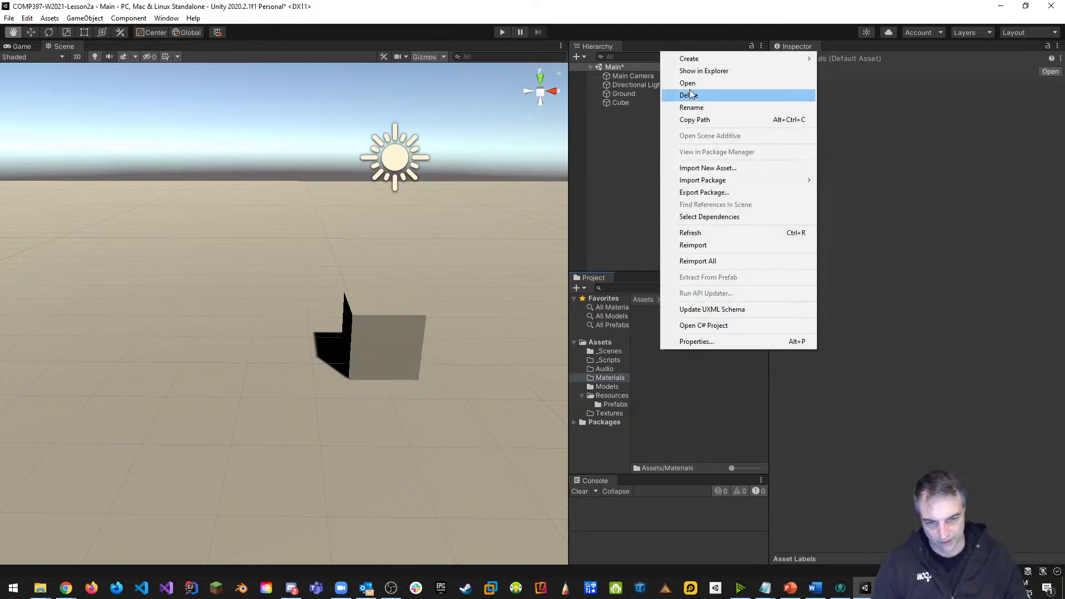
{"action": "mouse_move", "coordinate": [694, 59]}
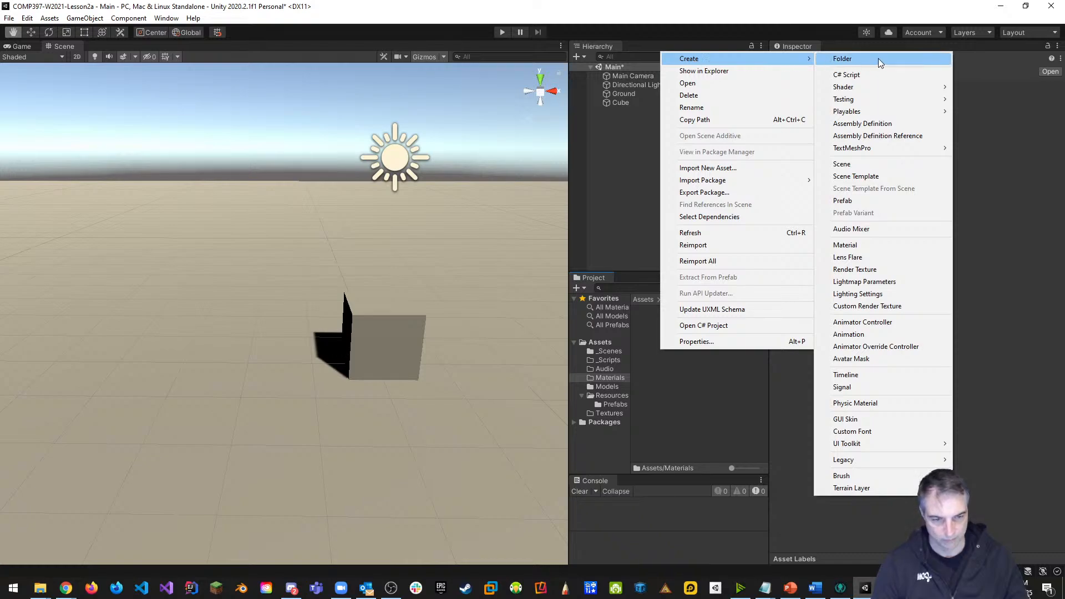
{"action": "left_click", "coordinate": [864, 245]}
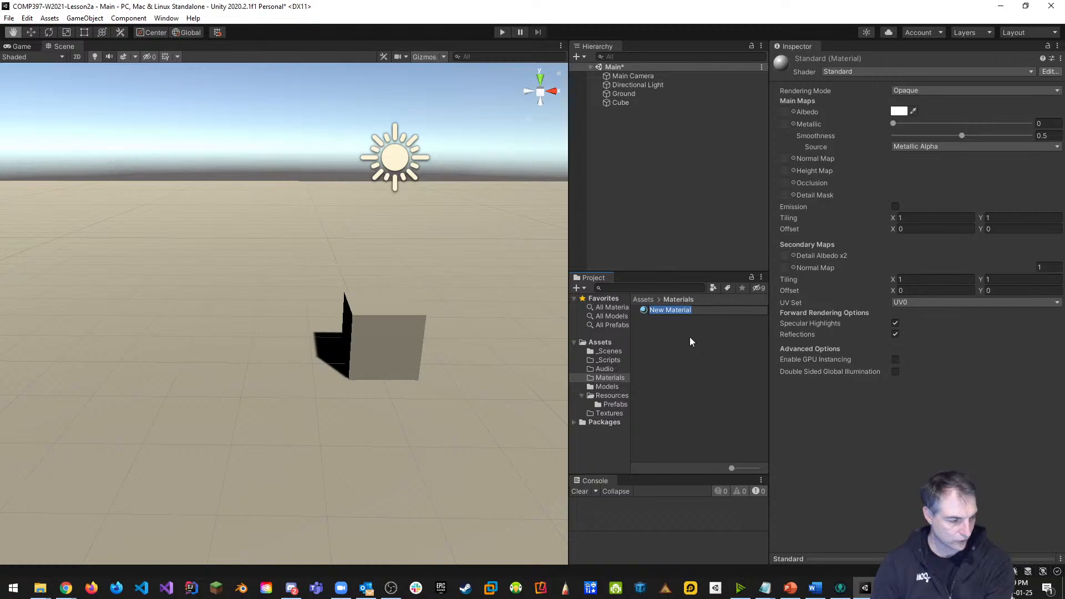
{"action": "type", "text": "G"}
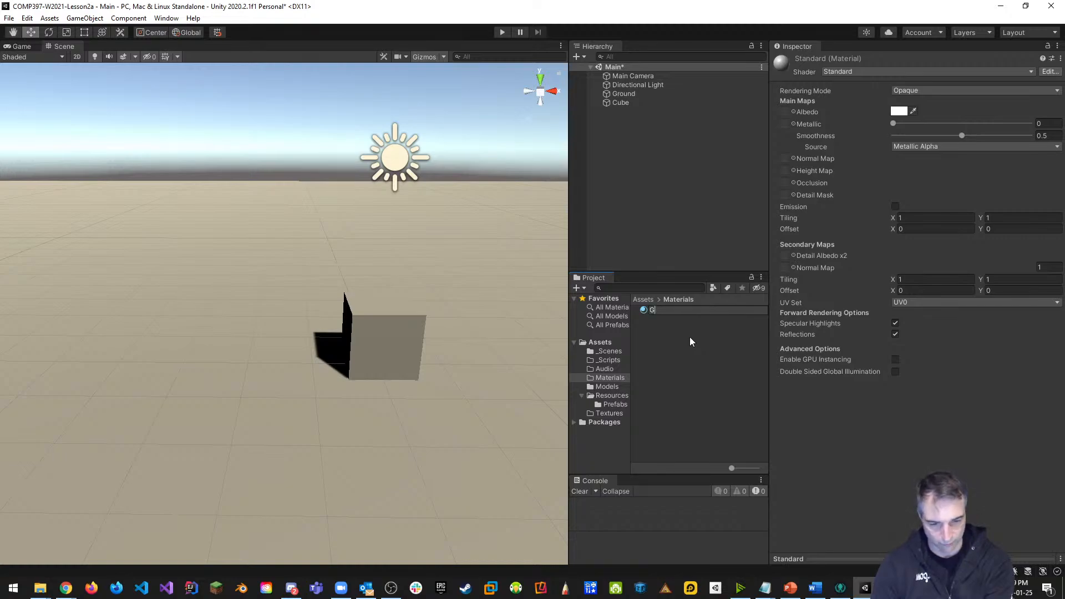
{"action": "type", "text": "reen"}
{"action": "key", "text": "Return"}
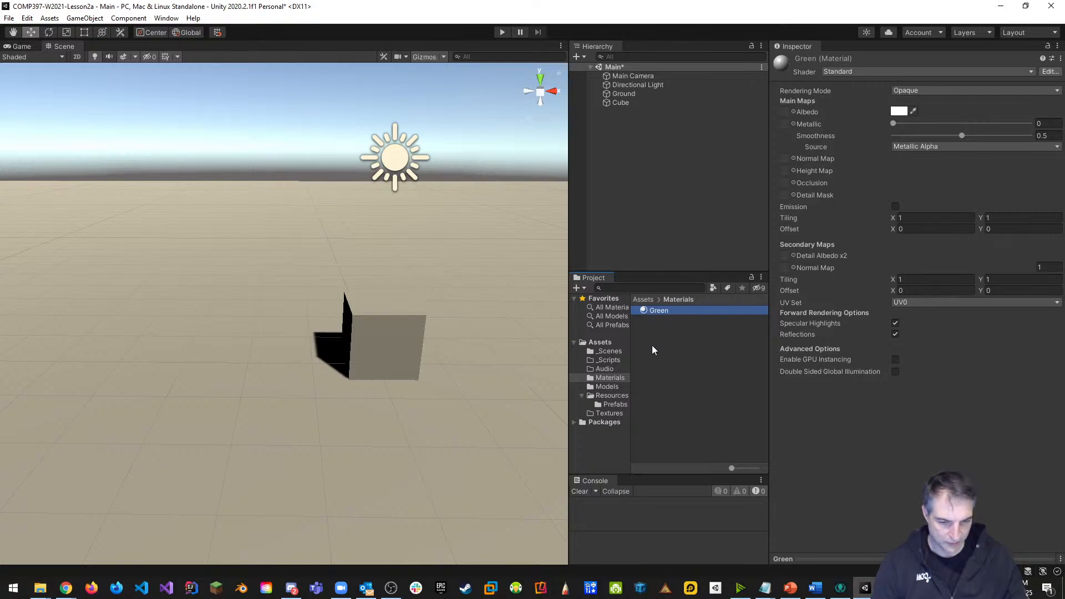
{"action": "left_click", "coordinate": [610, 378]}
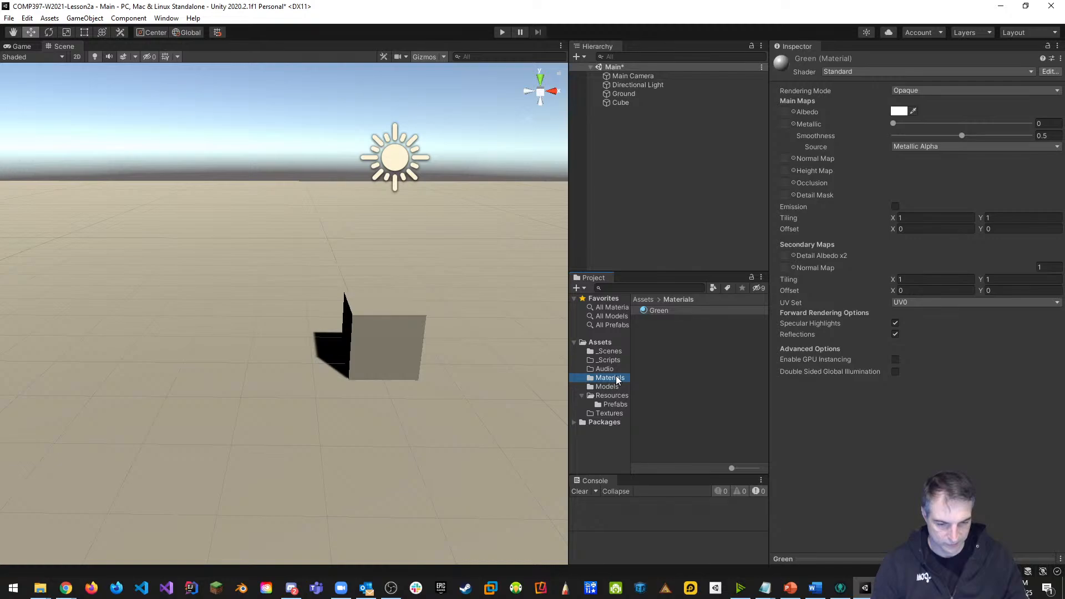
{"action": "right_click", "coordinate": [665, 353]}
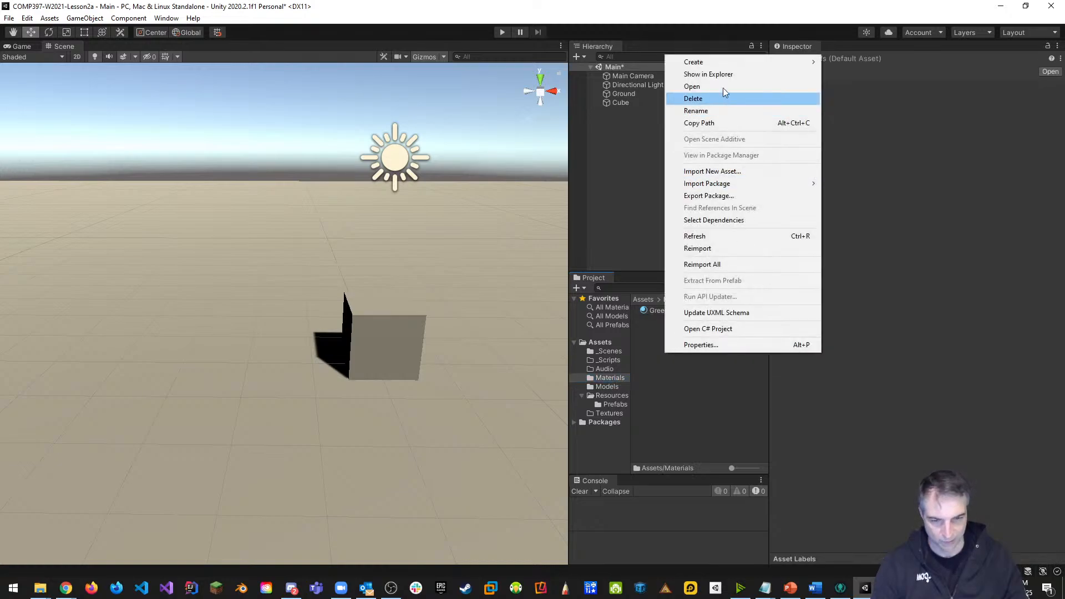
{"action": "mouse_move", "coordinate": [713, 63]}
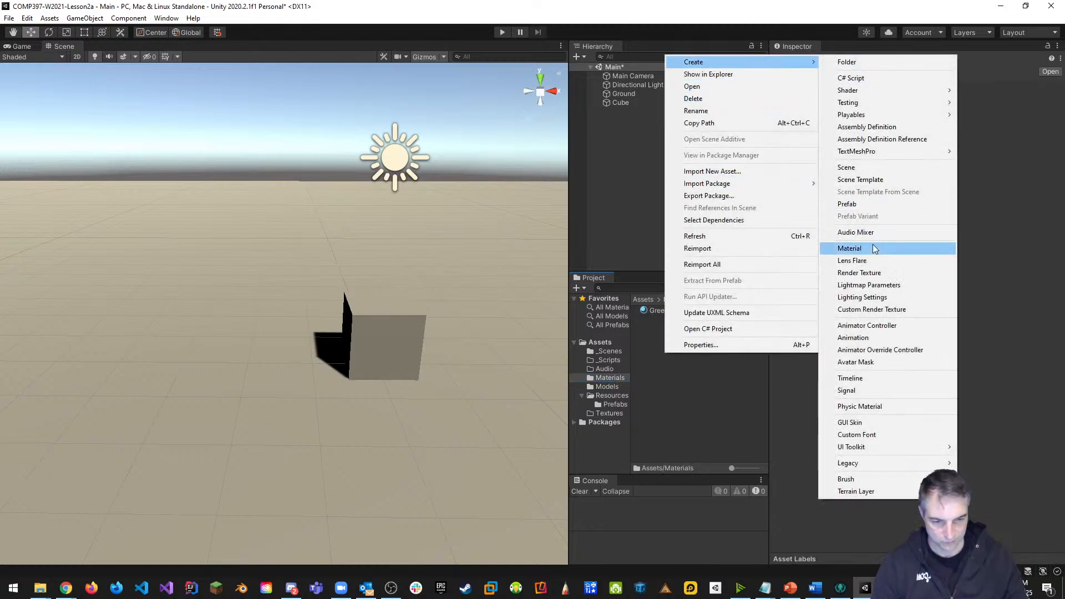
{"action": "left_click", "coordinate": [717, 382]}
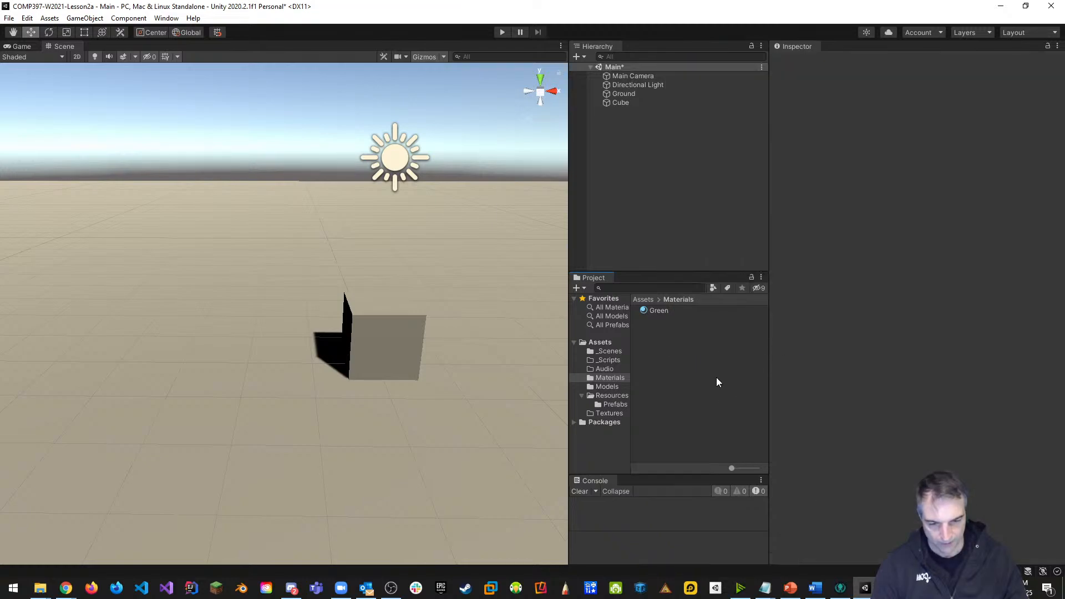
Set the Green material's albedo color to pure green with RGB values 0, 255, 0.
{"action": "left_click", "coordinate": [653, 312]}
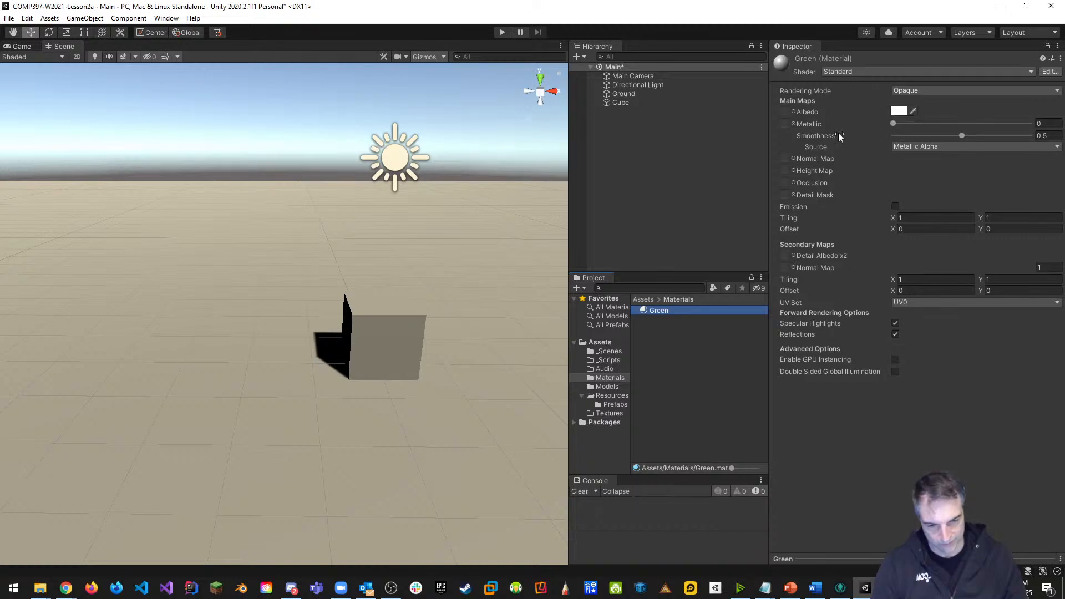
{"action": "left_click", "coordinate": [900, 111]}
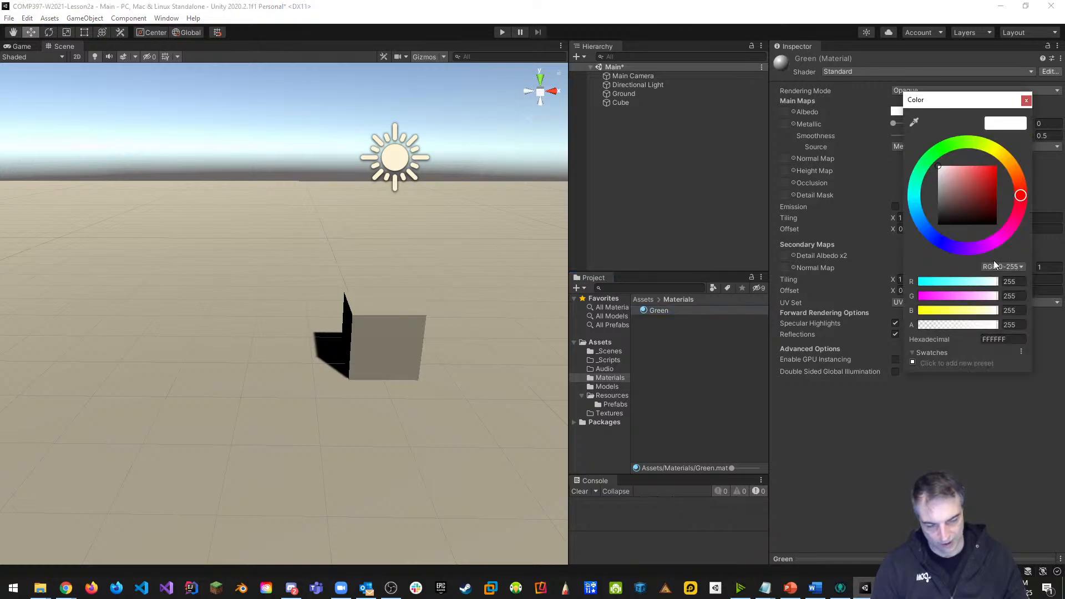
{"action": "left_click", "coordinate": [937, 154]}
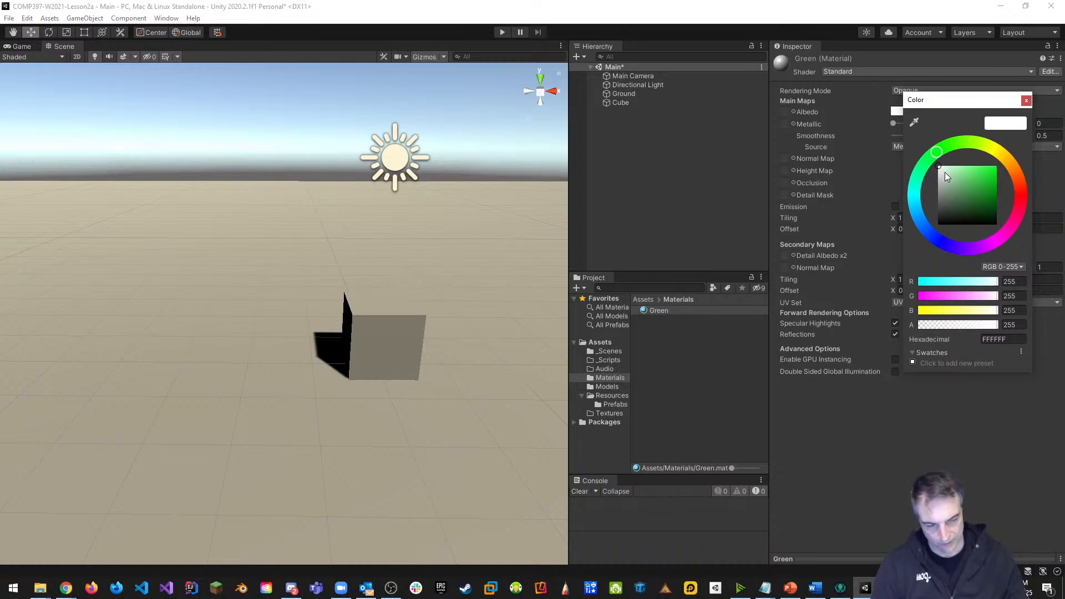
{"action": "left_click_drag", "start_coordinate": [944, 172], "coordinate": [973, 182]}
{"action": "mouse_move", "coordinate": [953, 173]}
{"action": "left_mouse_down"}
{"action": "mouse_move", "coordinate": [975, 181]}
{"action": "mouse_move", "coordinate": [1008, 168]}
{"action": "left_mouse_up"}
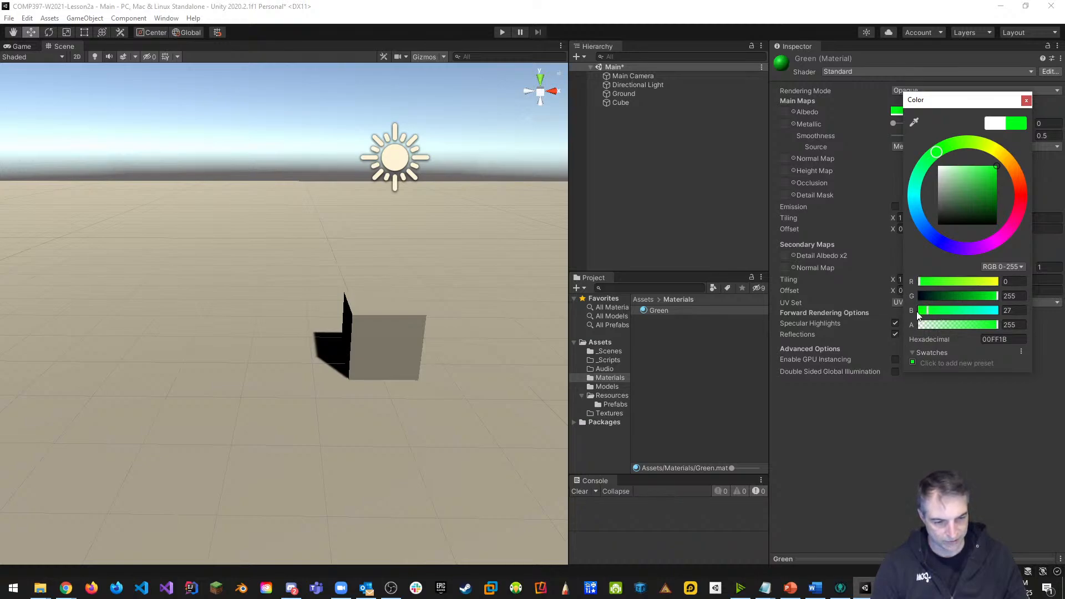
{"action": "left_click", "coordinate": [1017, 267]}
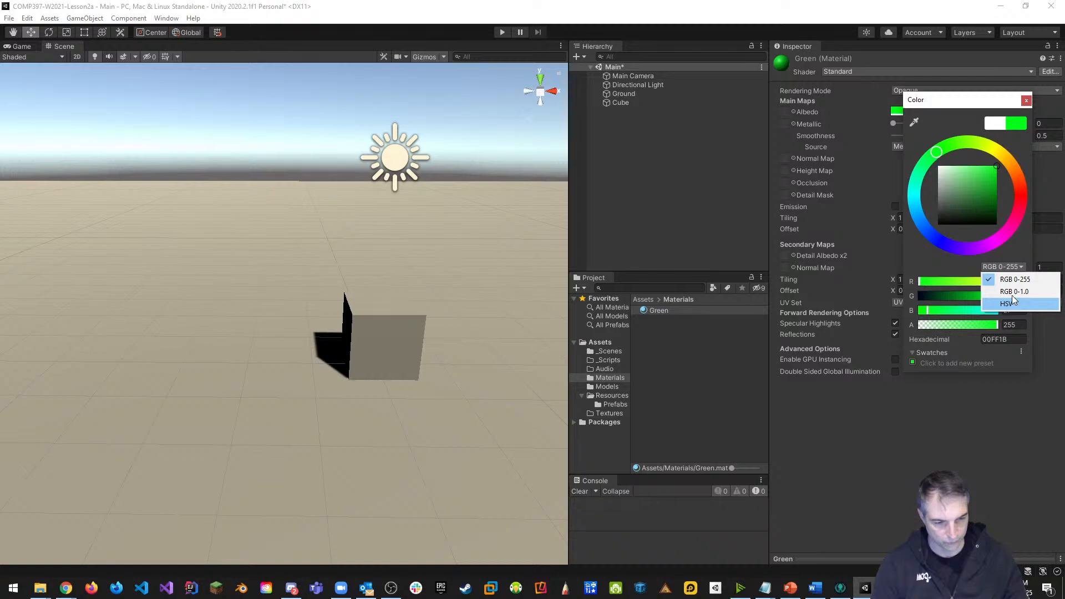
{"action": "left_click", "coordinate": [918, 267]}
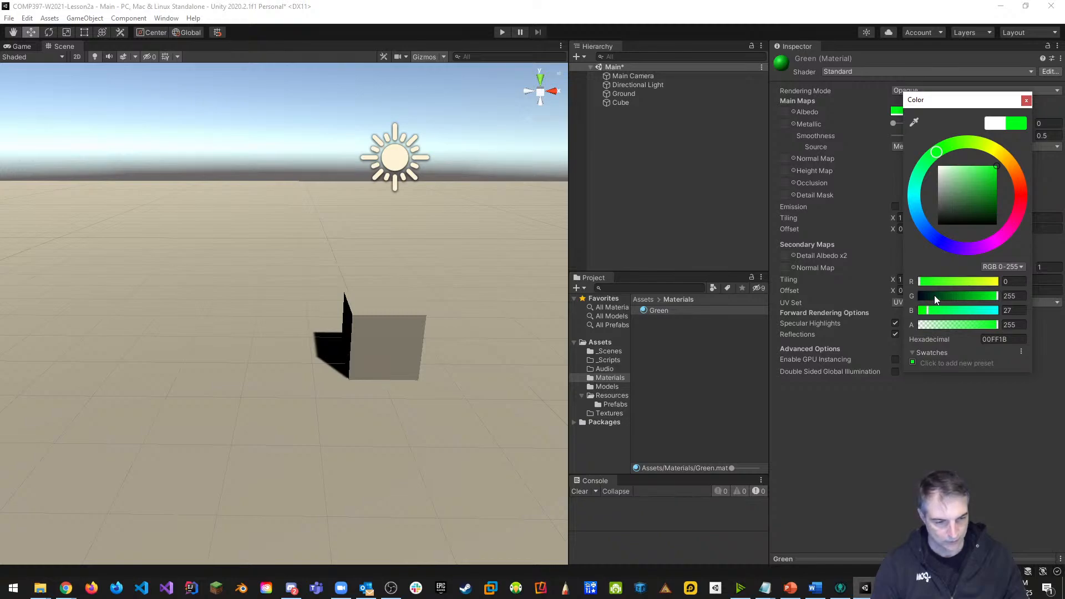
{"action": "left_click", "coordinate": [1015, 311]}
{"action": "type", "text": "0"}
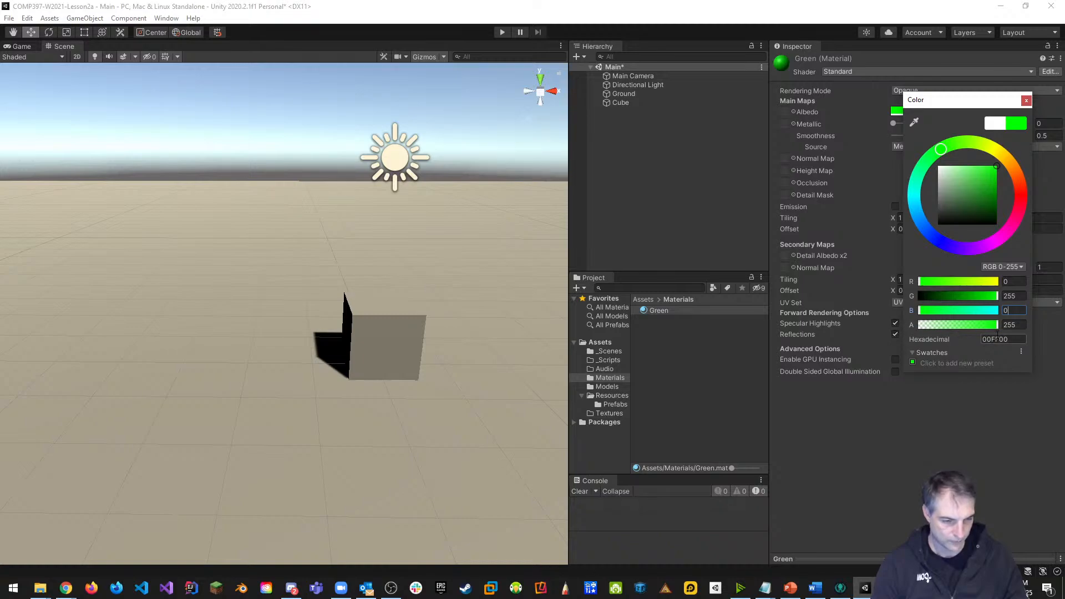
{"action": "left_click", "coordinate": [1027, 101]}
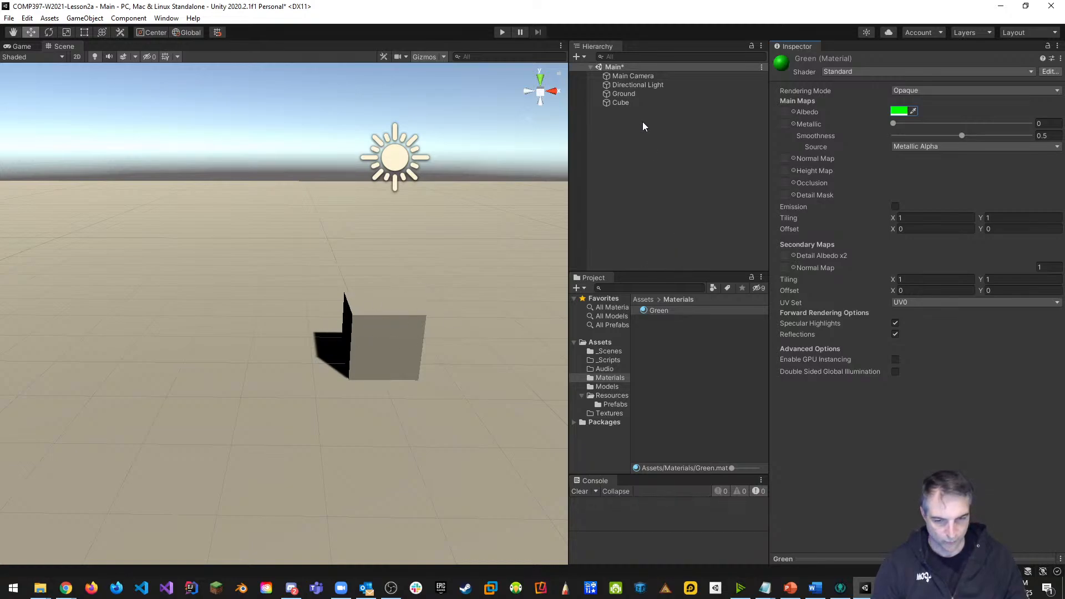
Clear the default material from the Cube's Mesh Renderer and assign the Green material as Element 0.
{"action": "left_click", "coordinate": [618, 102]}
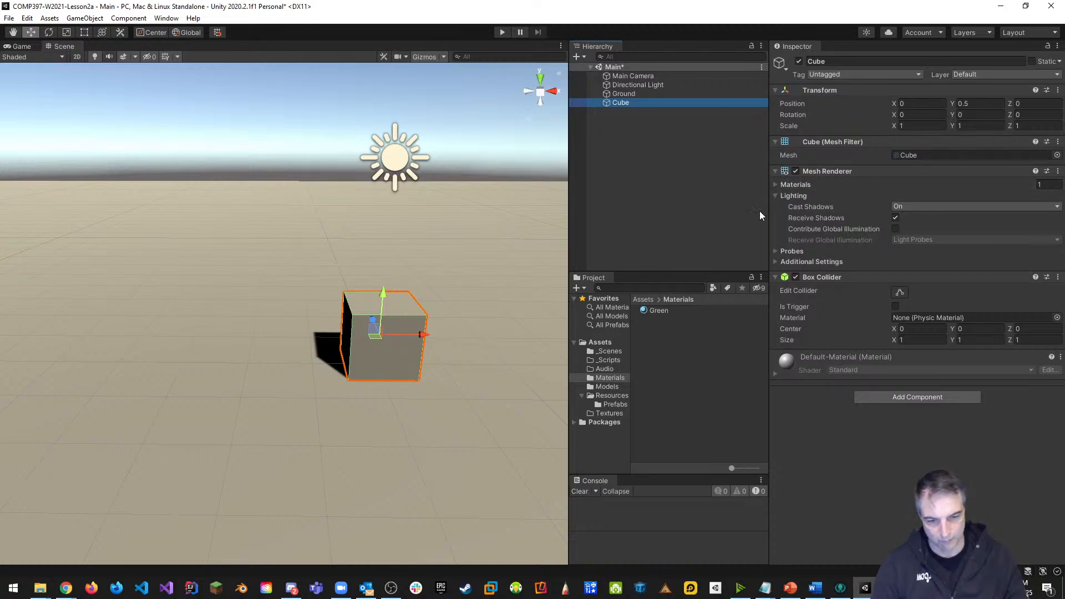
{"action": "left_click", "coordinate": [777, 184]}
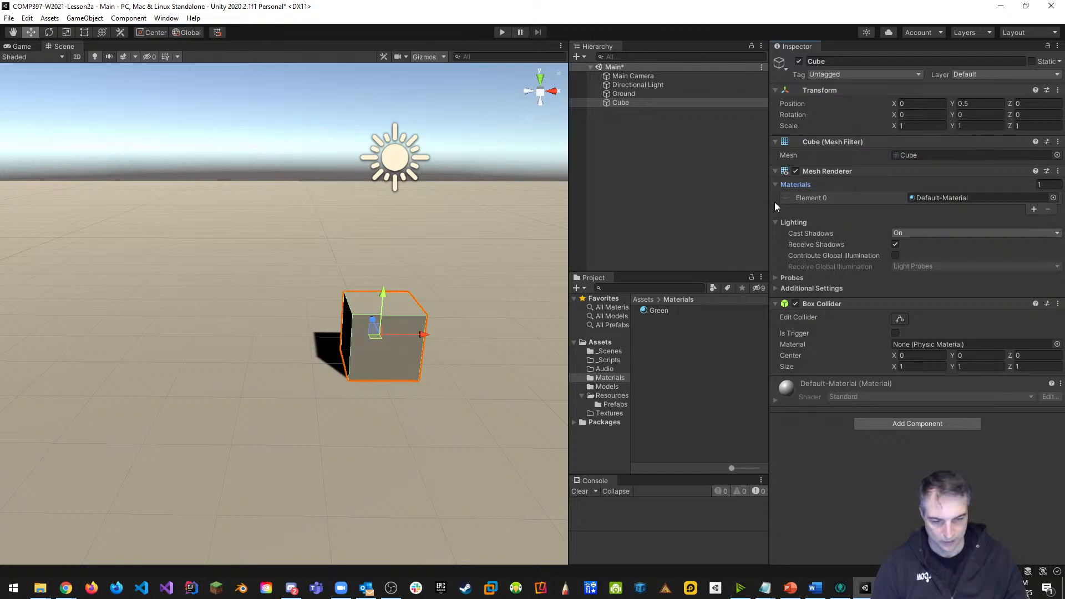
{"action": "left_click", "coordinate": [952, 197]}
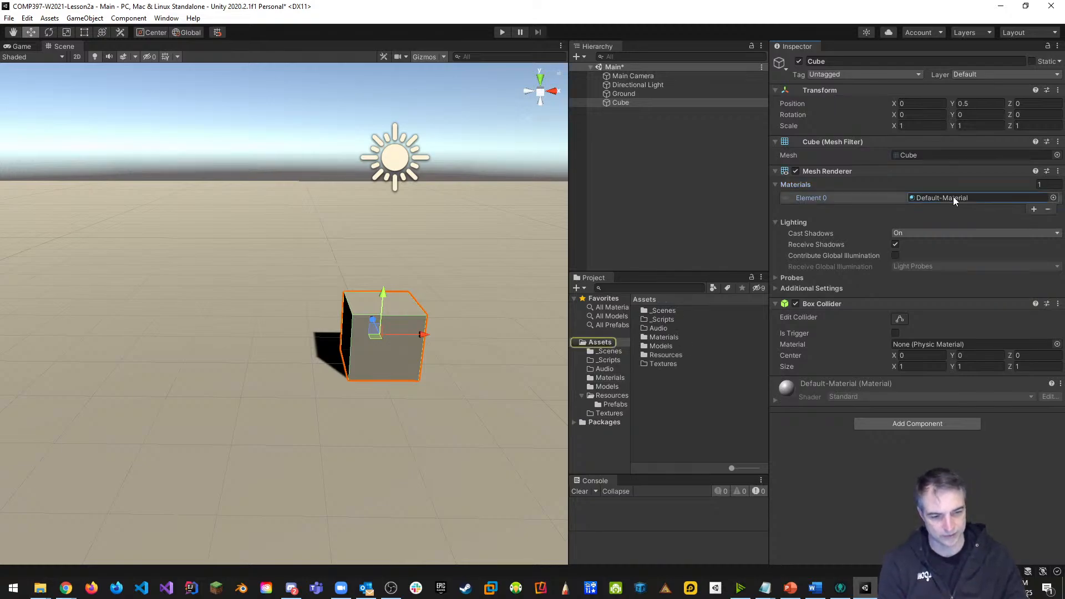
{"action": "key", "text": "Delete"}
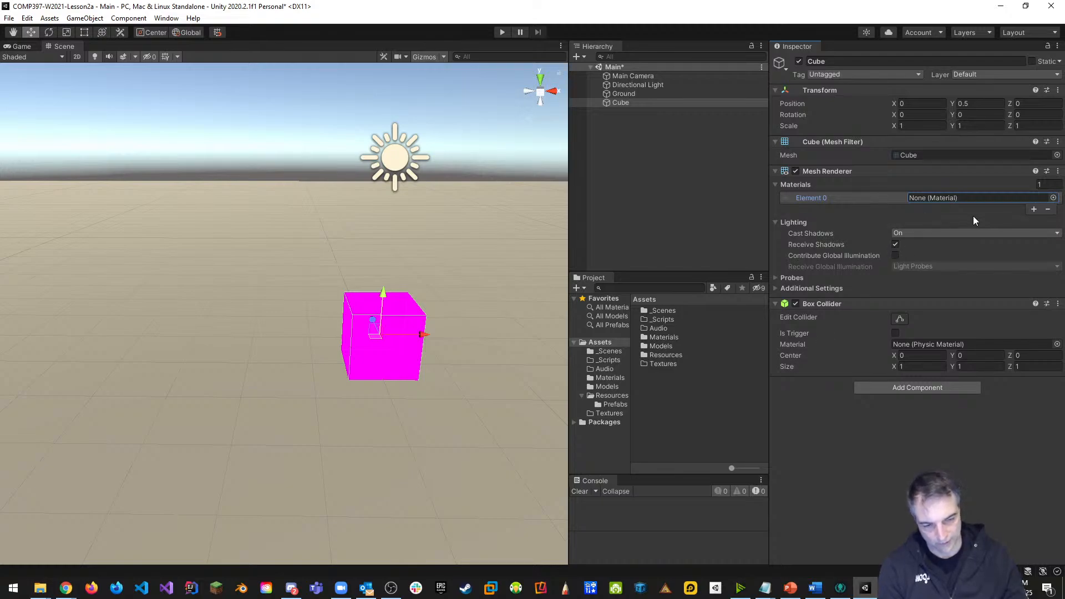
{"action": "double_click", "coordinate": [665, 337]}
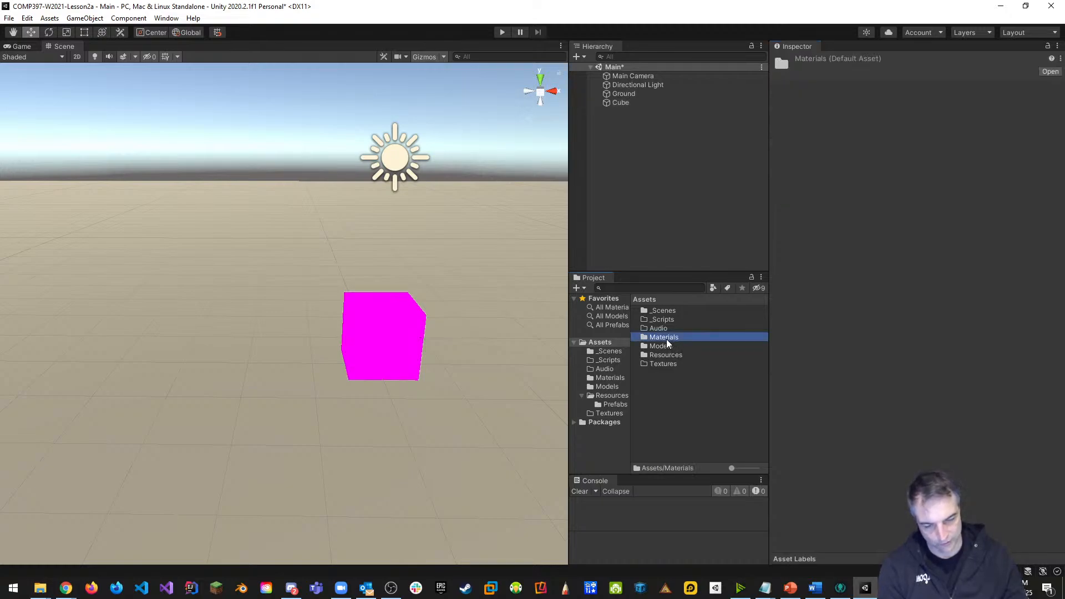
{"action": "left_click", "coordinate": [621, 103]}
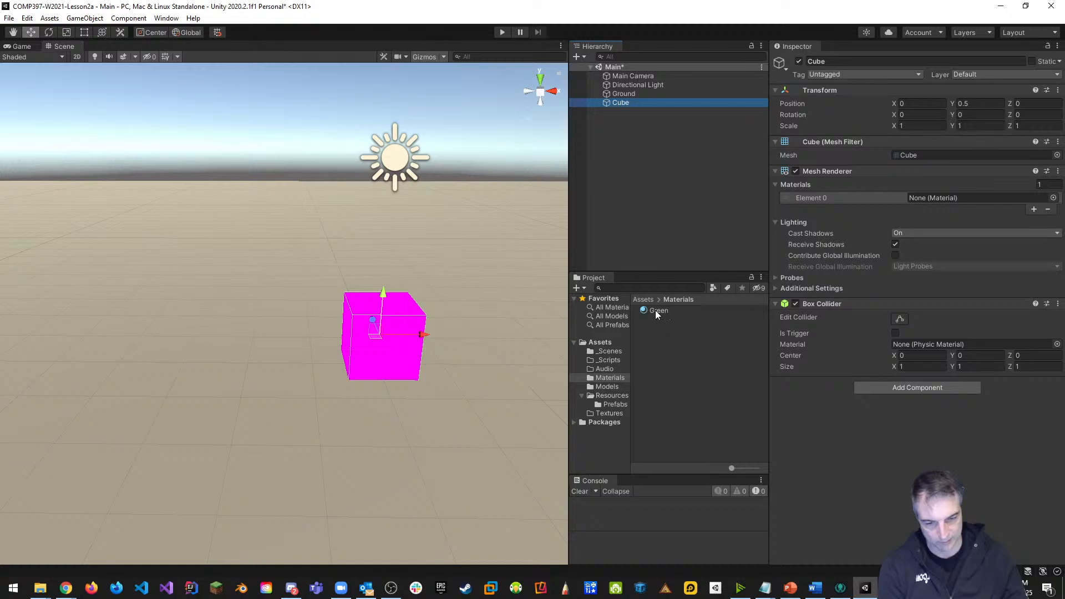
{"action": "left_click_drag", "start_coordinate": [655, 311], "coordinate": [947, 197]}
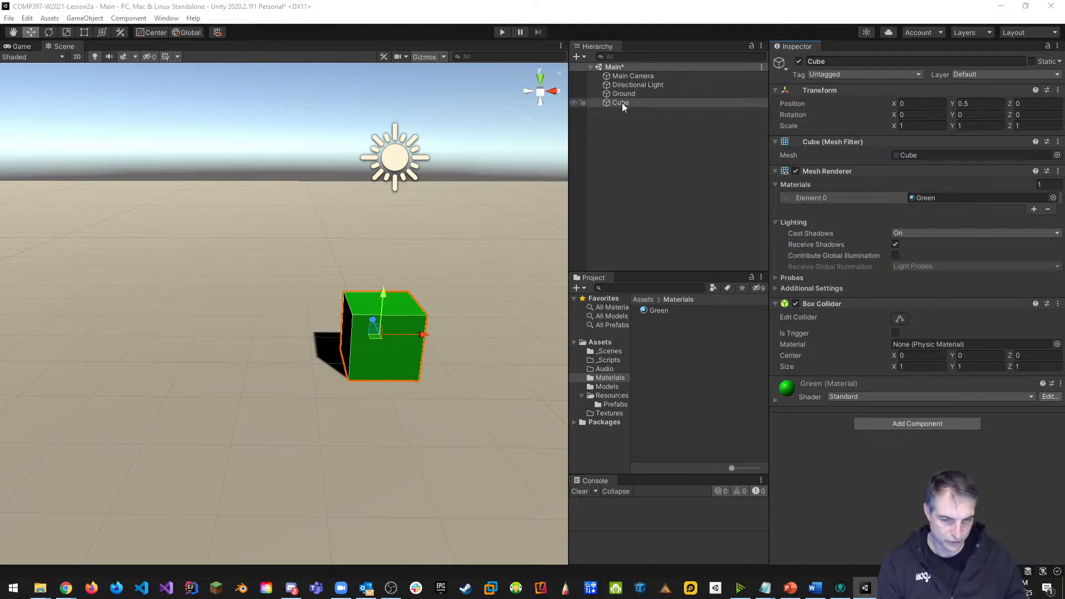
Rename the Cube object to Player.
{"action": "left_click", "coordinate": [829, 62]}
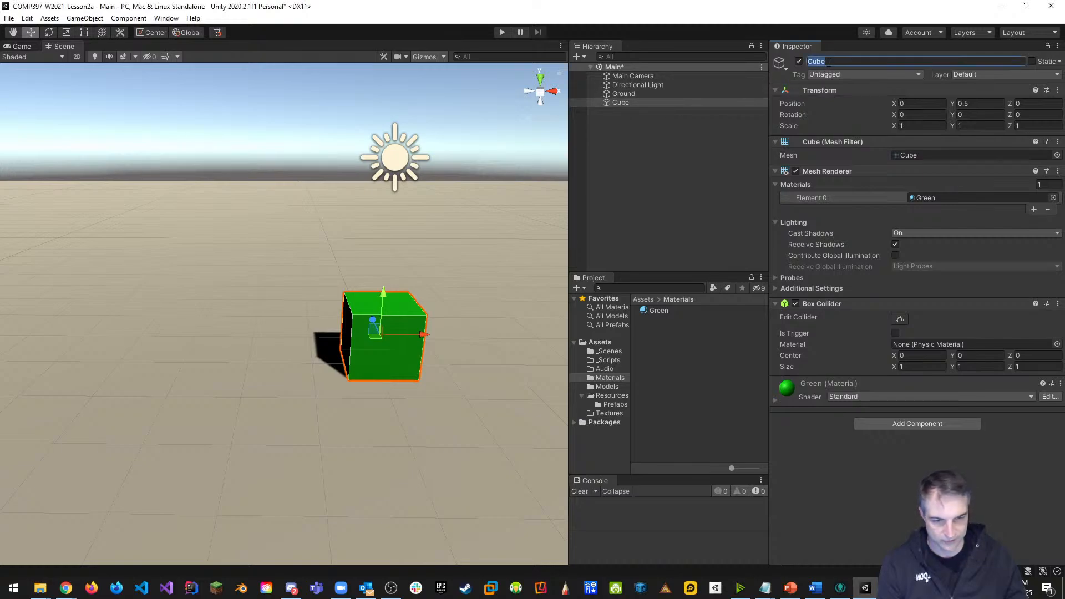
{"action": "type", "text": "Player"}
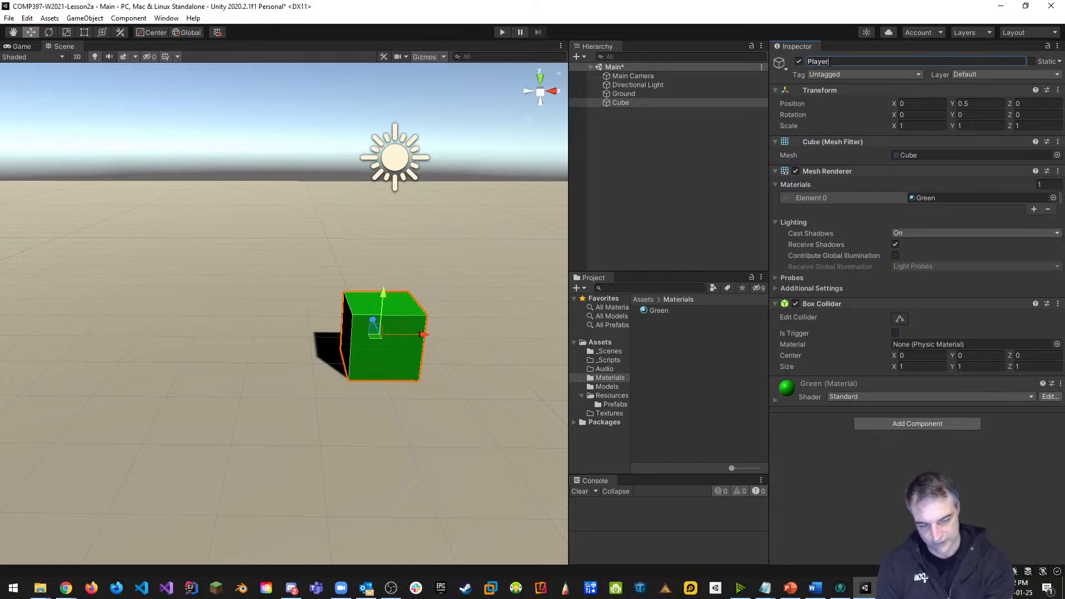
{"action": "key", "text": "Return"}
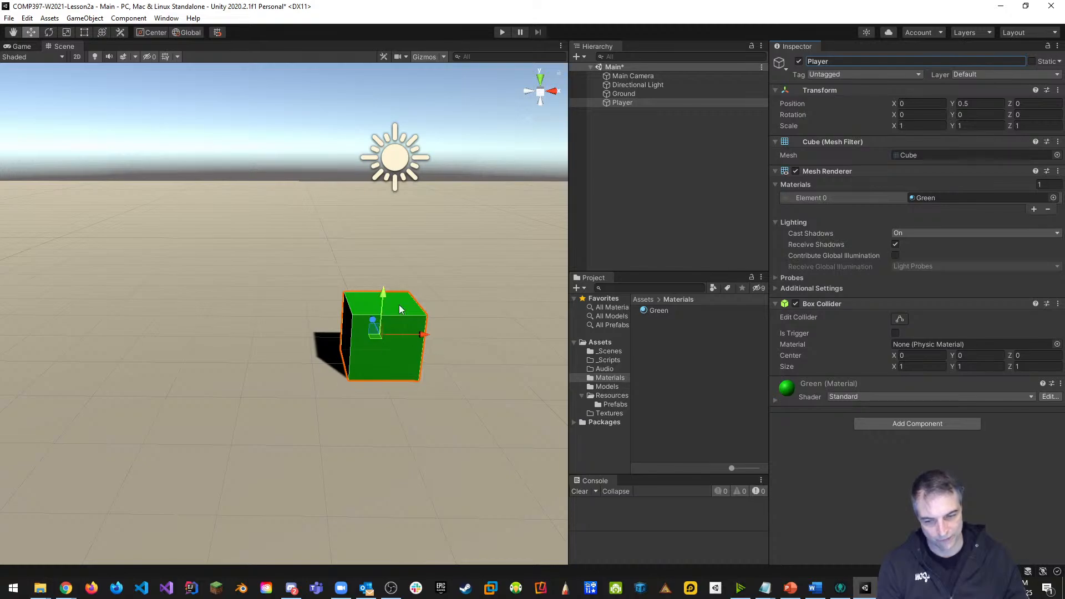
Try the Sphere, Cylinder and Capsule meshes in the Player's Mesh Filter and inspect the capsule against the ground and box collider.
{"action": "left_click", "coordinate": [1057, 155]}
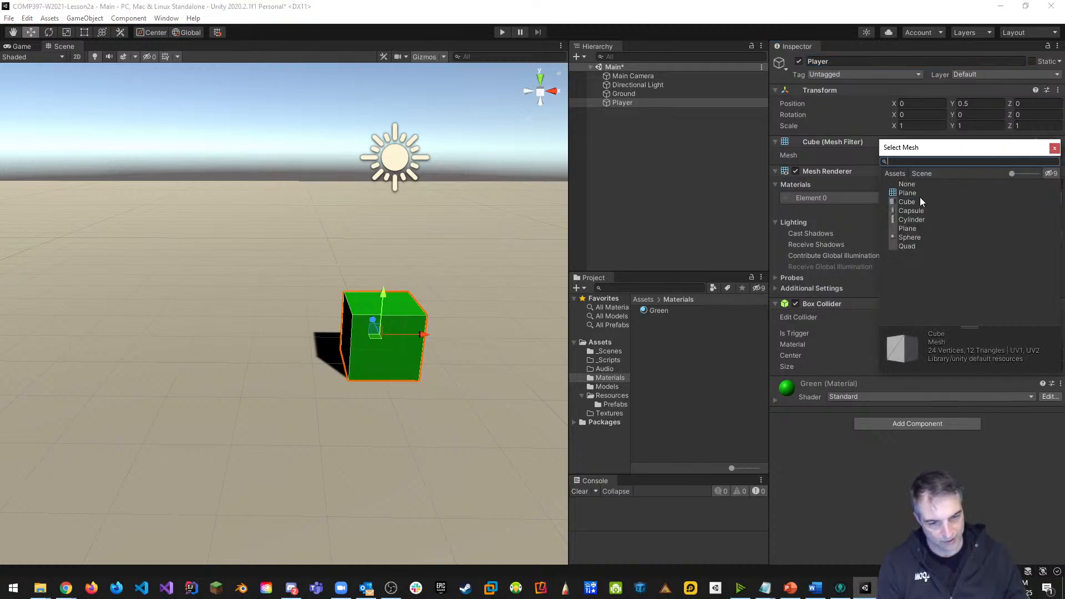
{"action": "left_click", "coordinate": [910, 238]}
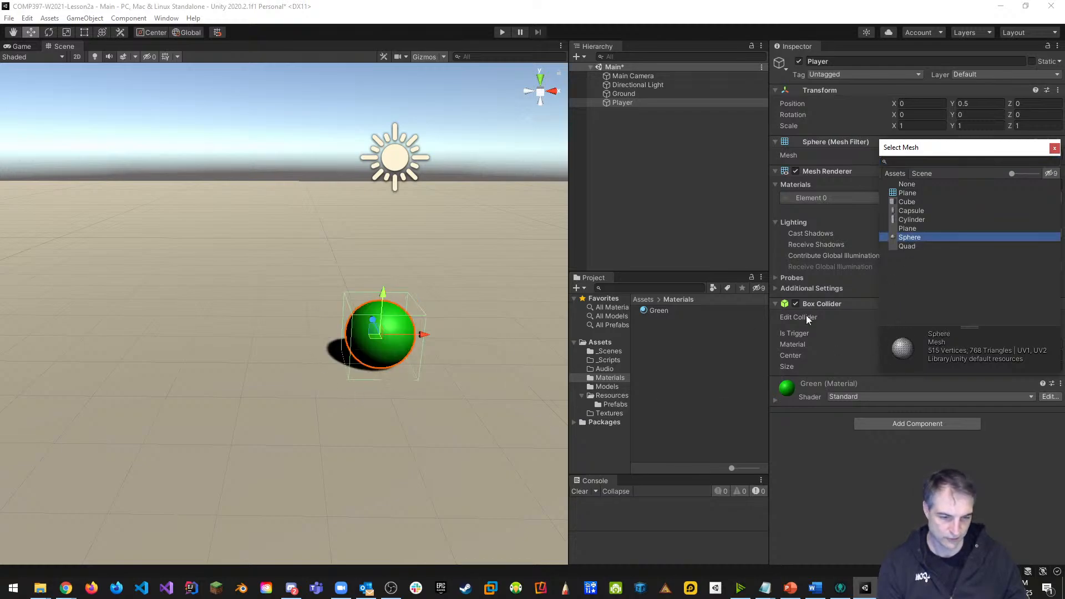
{"action": "left_click", "coordinate": [916, 220]}
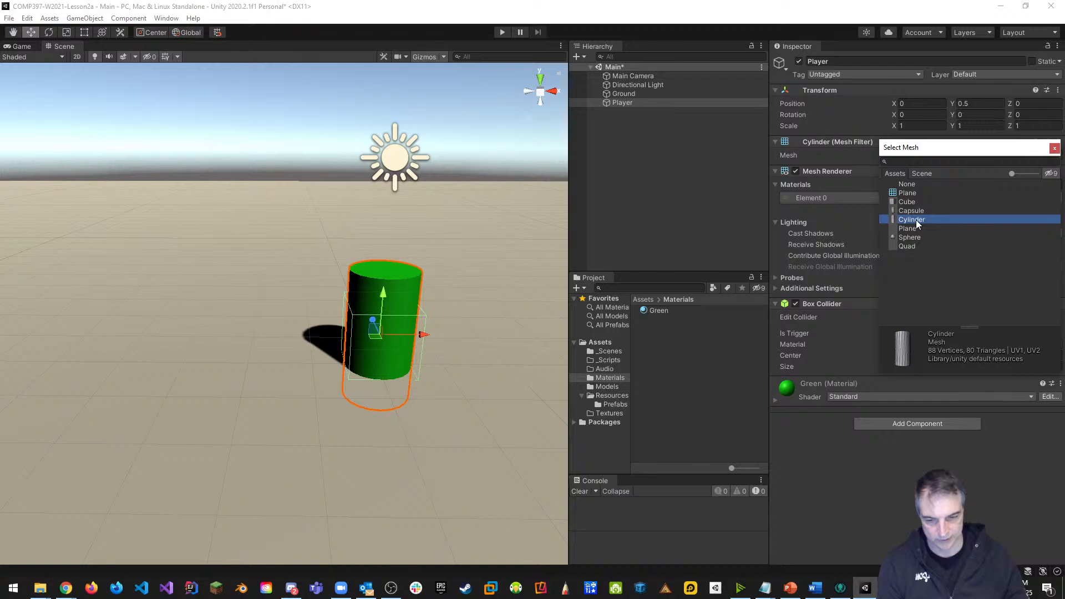
{"action": "left_click", "coordinate": [917, 211]}
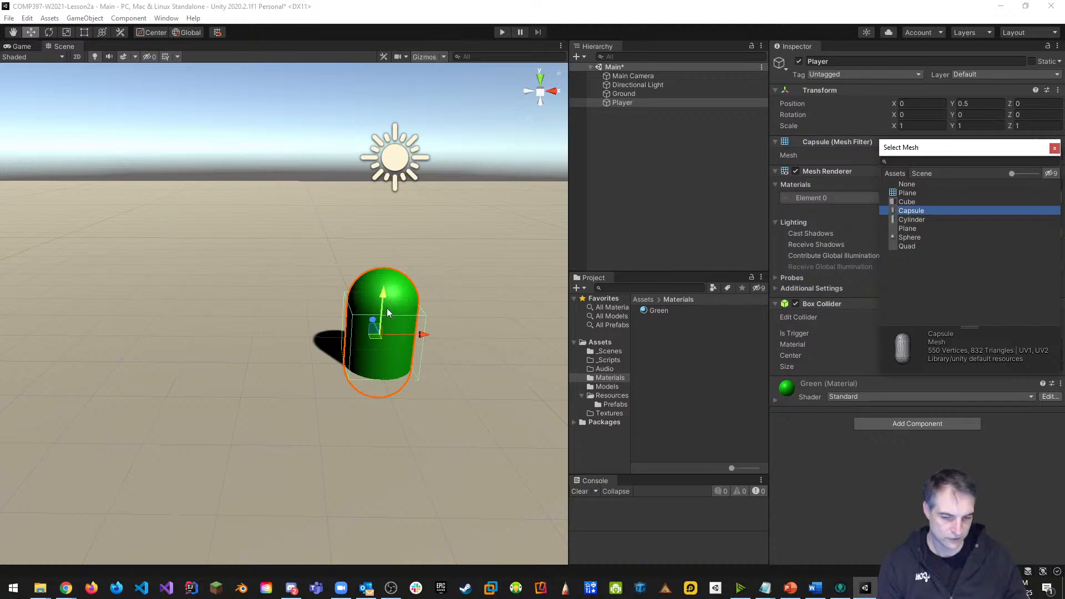
{"action": "scroll", "coordinate": [442, 338], "scroll_direction": "up", "scroll_amount": 3}
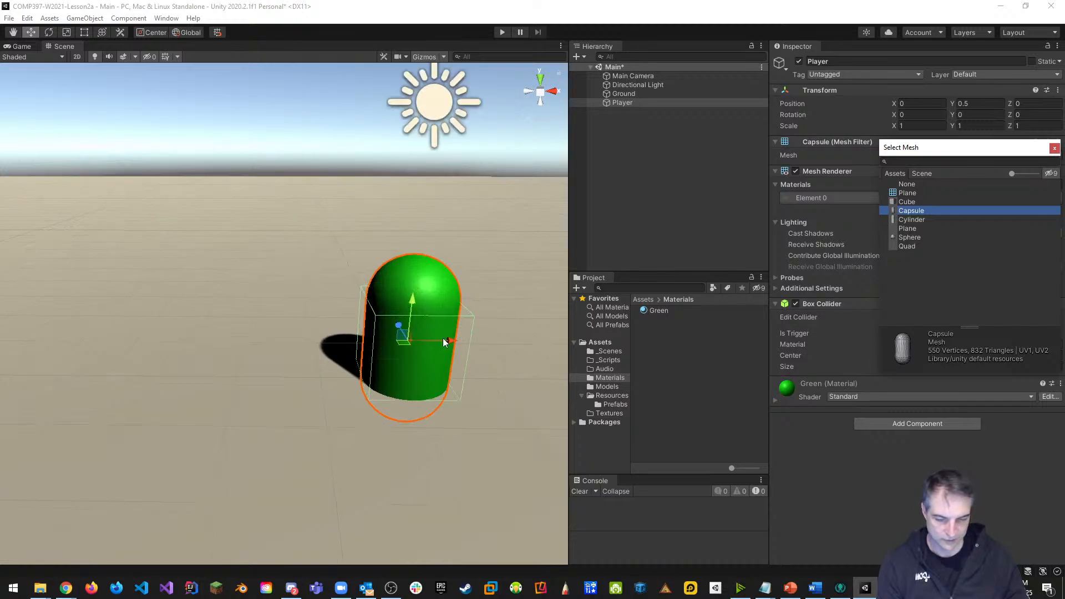
{"action": "middle_click_drag", "start_coordinate": [441, 314], "coordinate": [419, 291]}
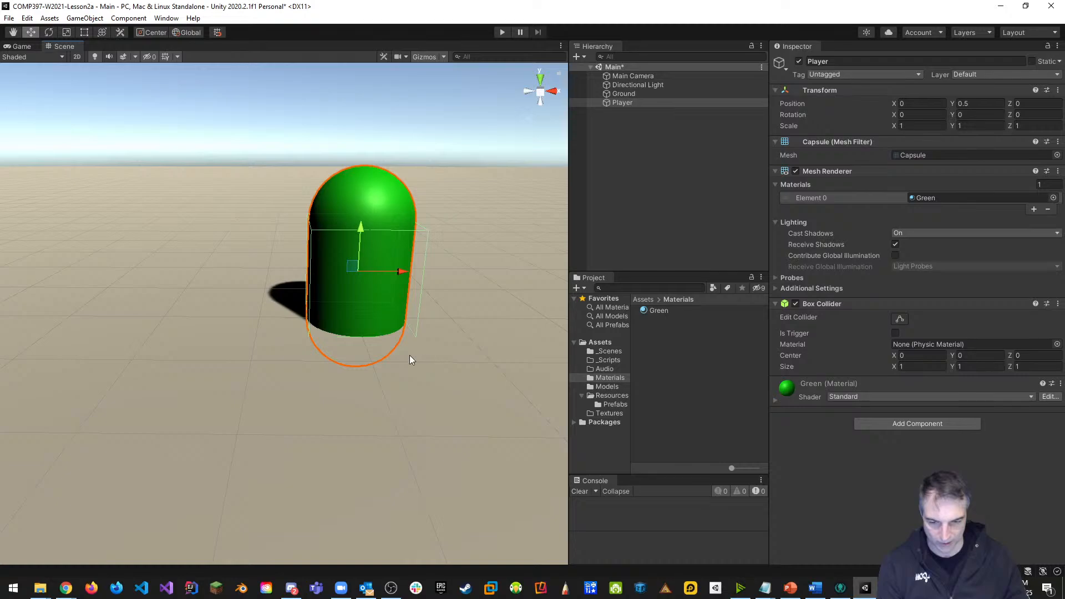
{"action": "middle_click_drag", "start_coordinate": [360, 360], "coordinate": [407, 359]}
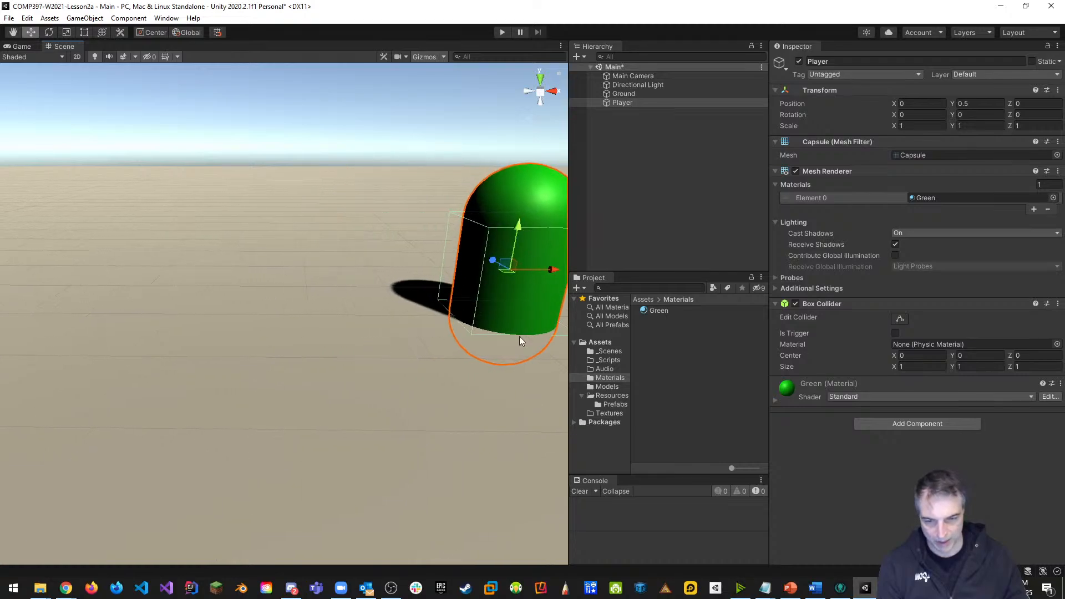
{"action": "middle_click_drag", "start_coordinate": [520, 337], "coordinate": [438, 340]}
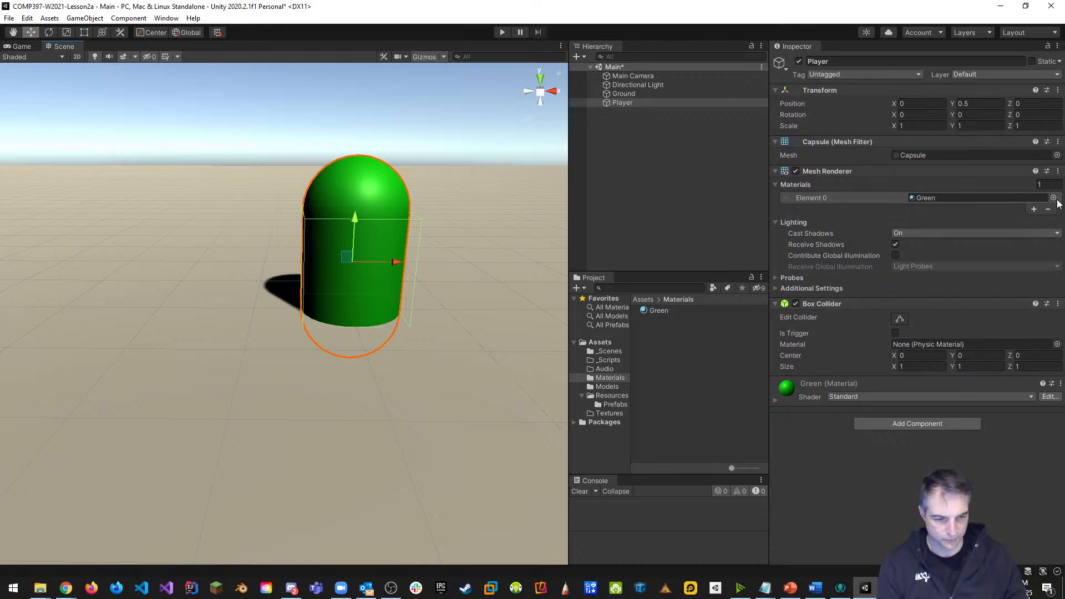
Set the Player's Mesh Filter back to the Cube mesh.
{"action": "left_click", "coordinate": [1057, 155]}
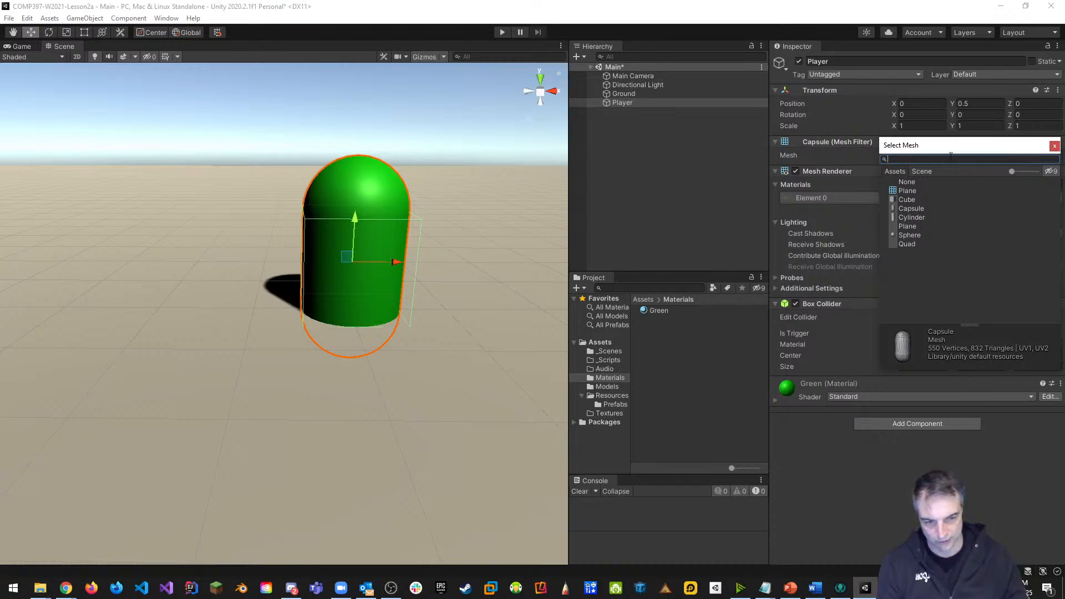
{"action": "left_click", "coordinate": [907, 199]}
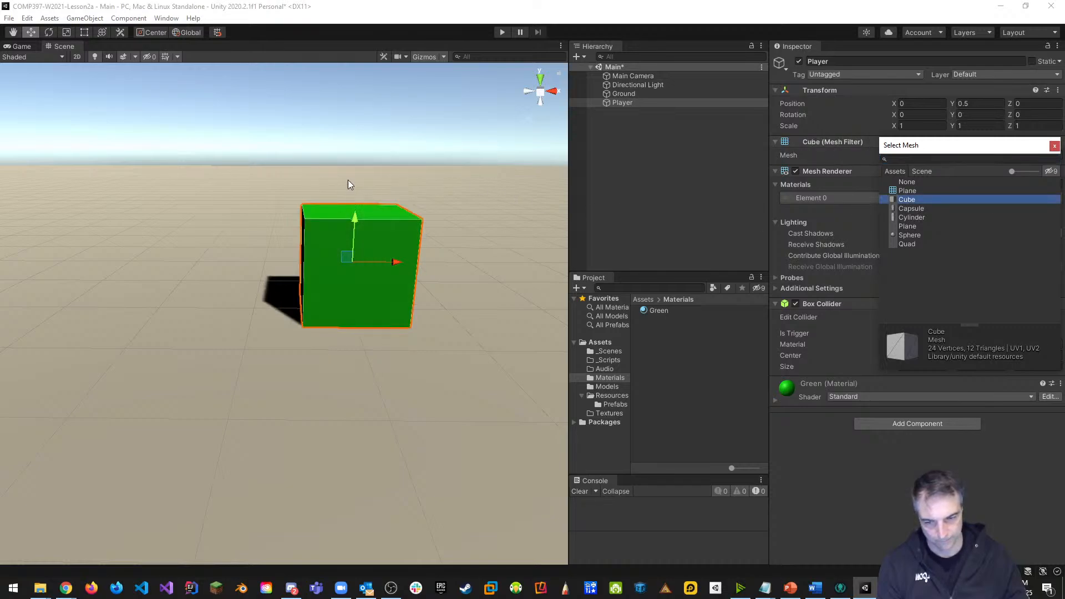
{"action": "middle_click_drag", "start_coordinate": [403, 318], "coordinate": [384, 336]}
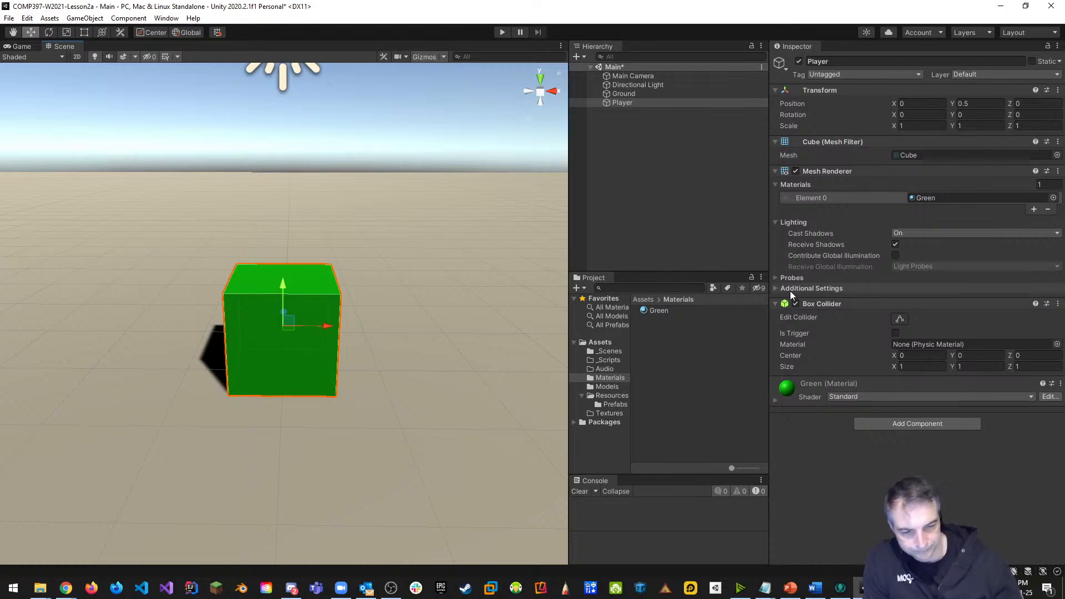
Set Cast Shadows to Off in the Player's Mesh Renderer and inspect the ground beside the cube.
{"action": "middle_click_drag", "start_coordinate": [161, 398], "coordinate": [214, 401]}
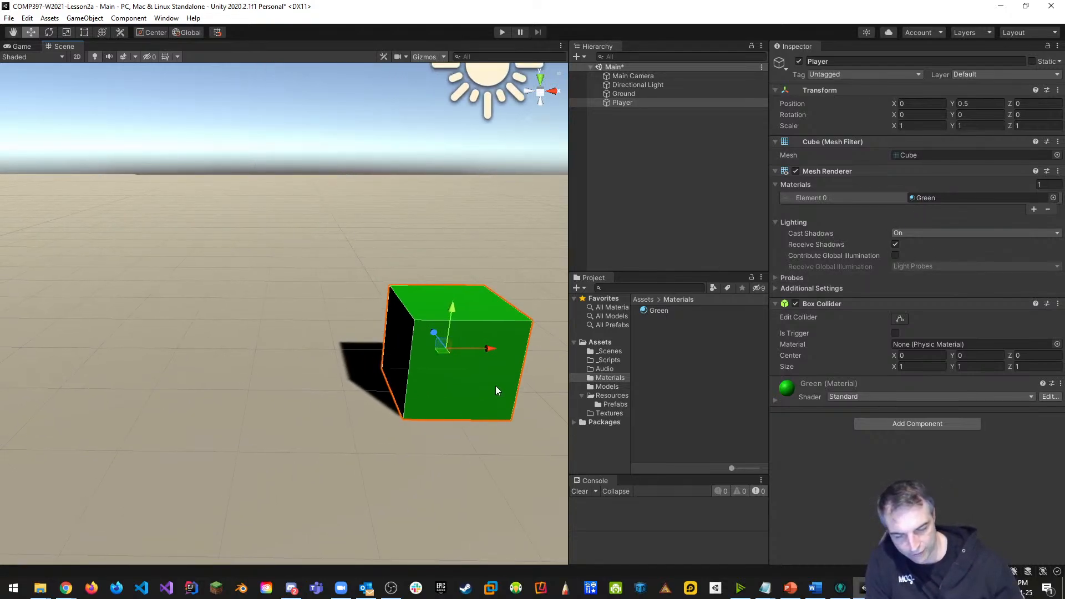
{"action": "left_click", "coordinate": [911, 235]}
{"action": "left_click", "coordinate": [912, 245]}
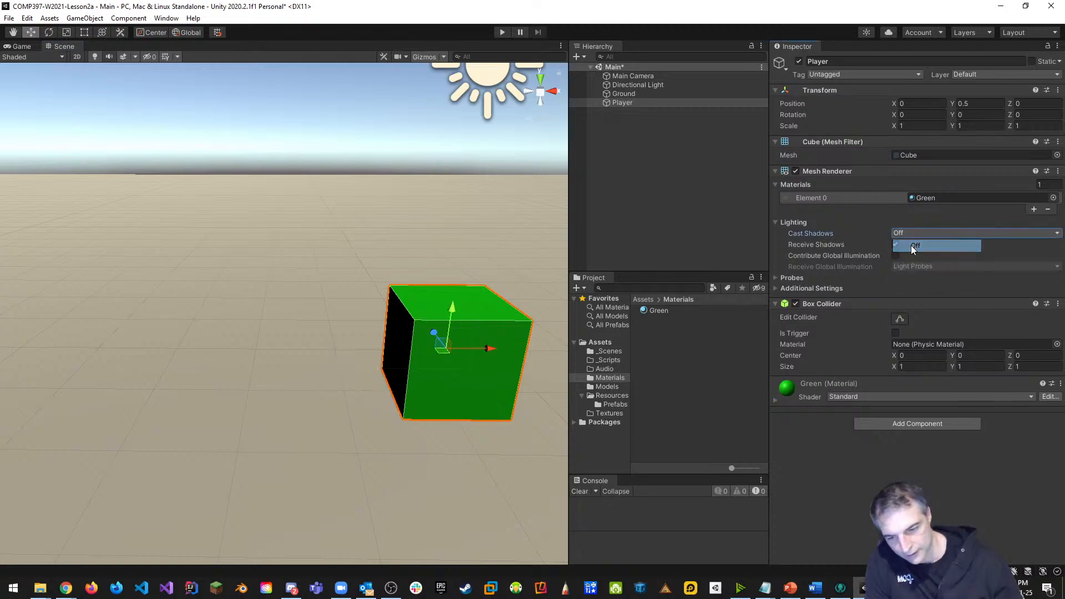
{"action": "mouse_move", "coordinate": [388, 417]}
{"action": "middle_mouse_down"}
{"action": "mouse_move", "coordinate": [261, 422]}
{"action": "mouse_move", "coordinate": [420, 432]}
{"action": "mouse_move", "coordinate": [399, 409]}
{"action": "middle_mouse_up"}
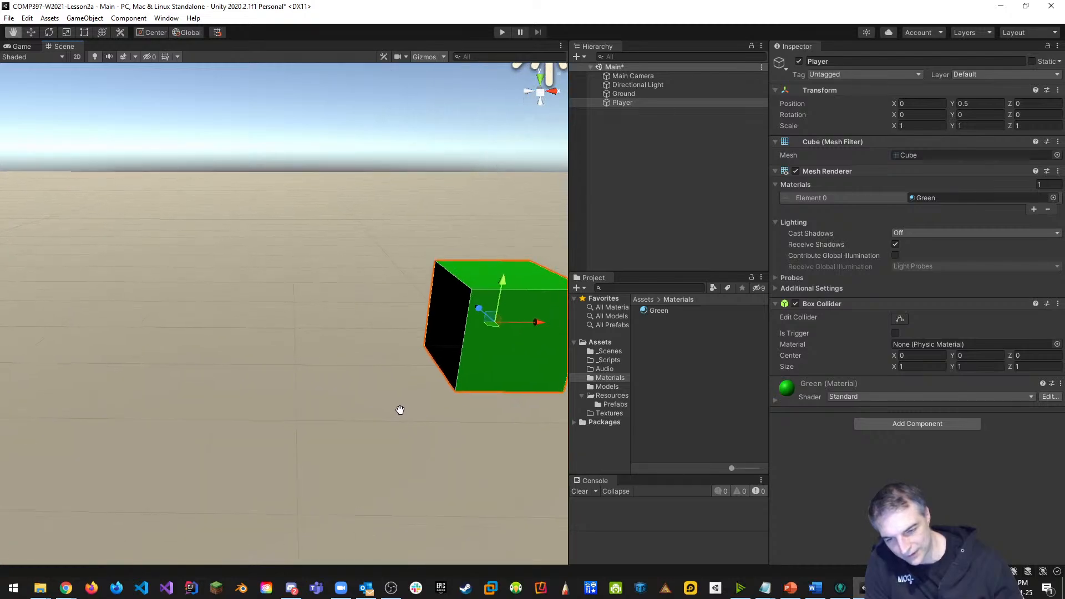
{"action": "key", "text": "w"}
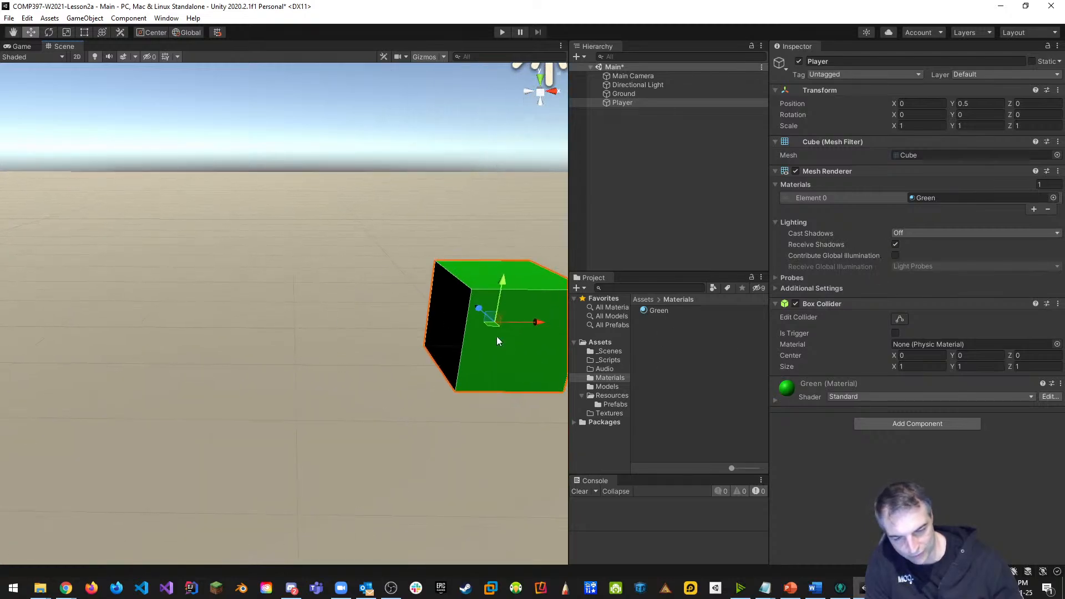
Set the Player's Cast Shadows back to On and keep Receive Shadows enabled.
{"action": "left_click", "coordinate": [914, 234]}
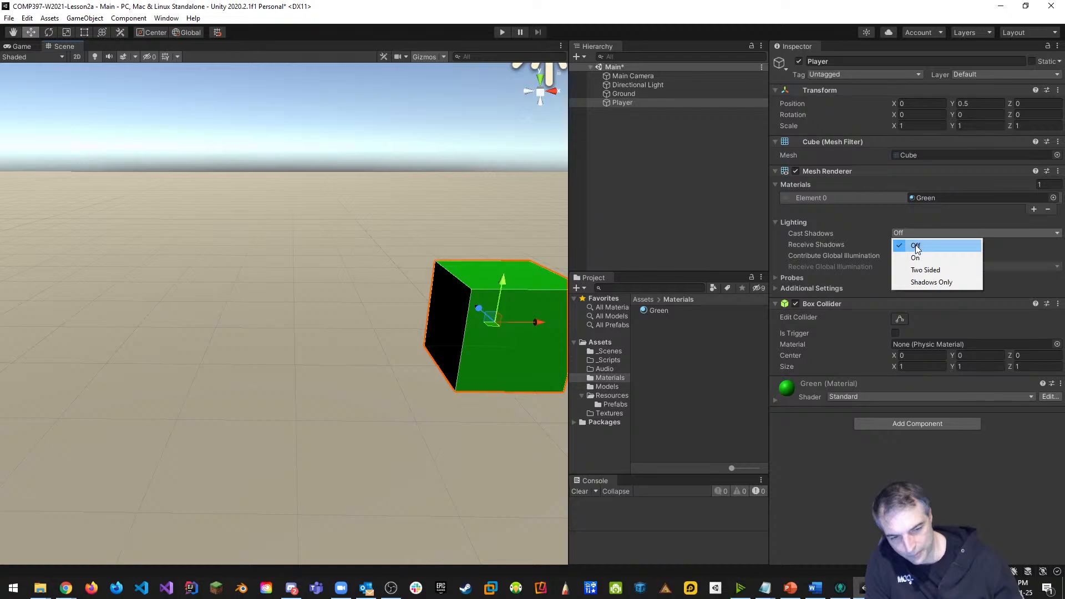
{"action": "left_click", "coordinate": [916, 257]}
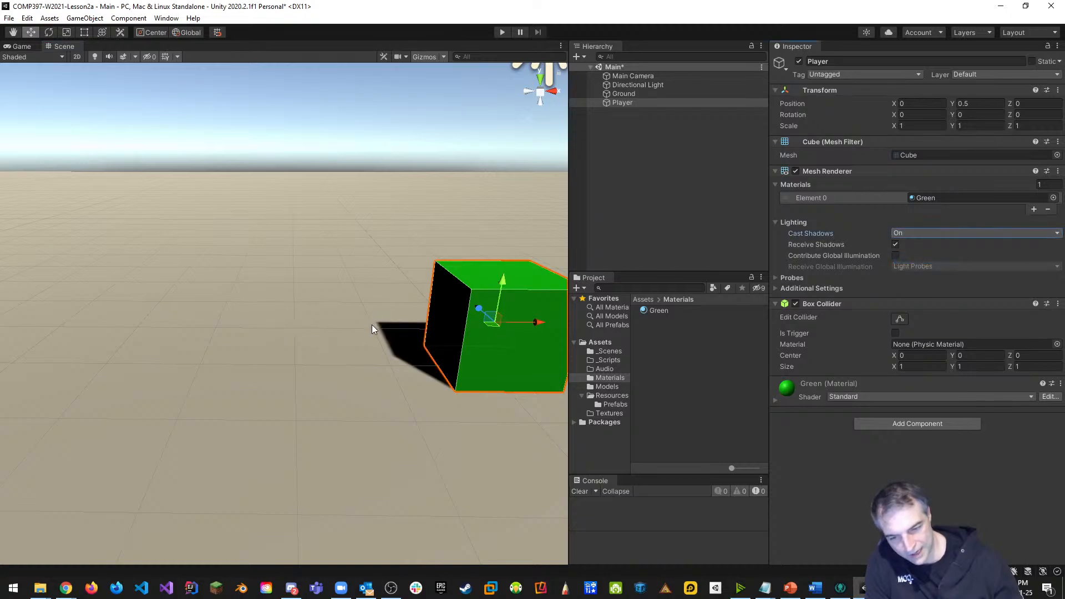
{"action": "middle_click_drag", "start_coordinate": [417, 352], "coordinate": [353, 353]}
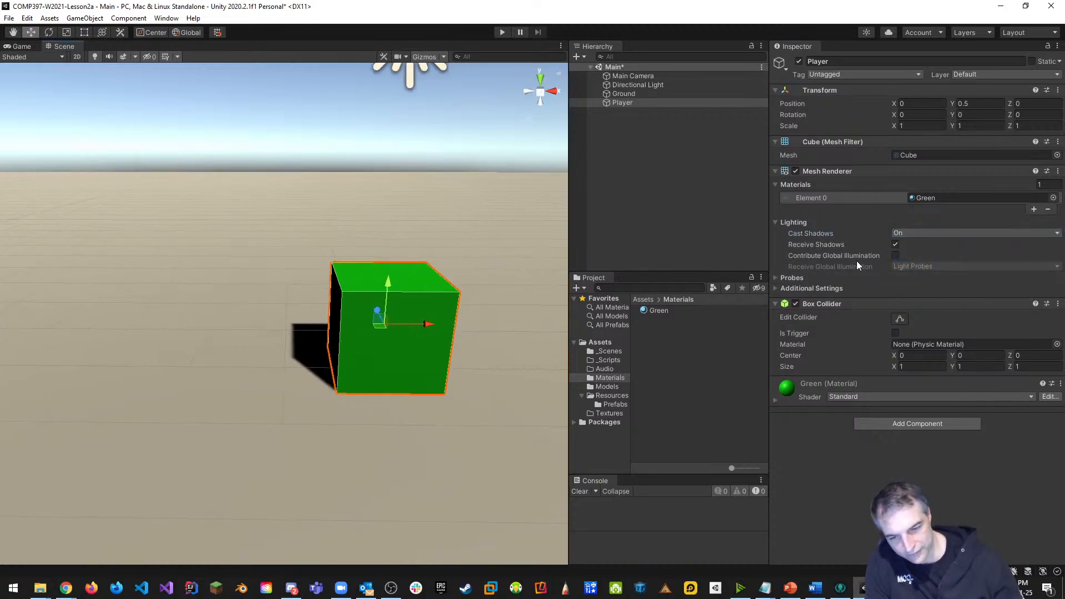
{"action": "left_click", "coordinate": [895, 246]}
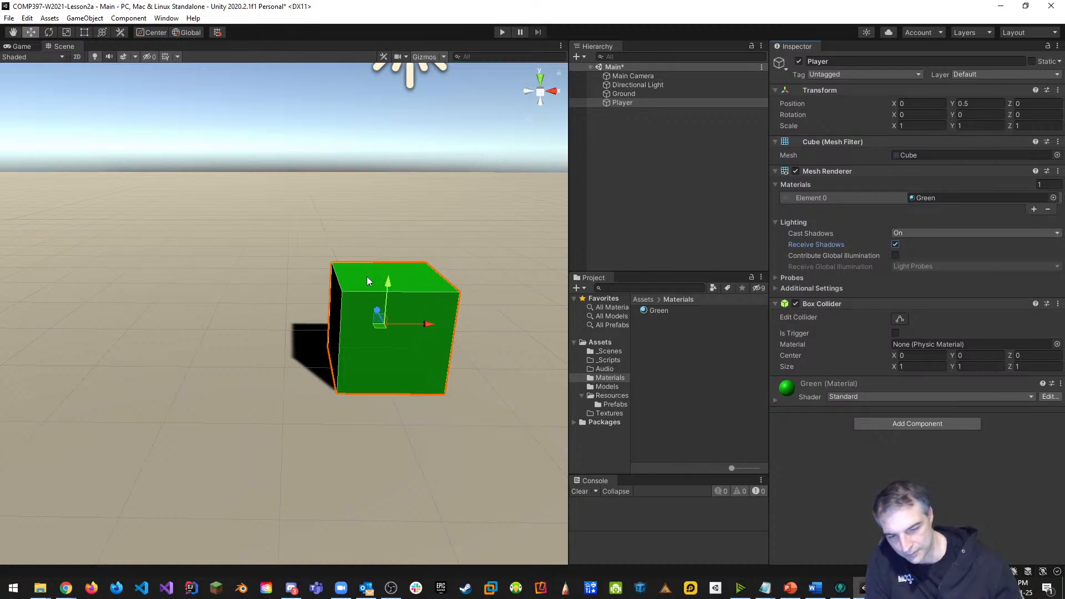
Try stretching the Player's Box Collider to about 1.52 wide and 1.61 high, undo both resizes and leave collider editing.
{"action": "left_click", "coordinate": [900, 318]}
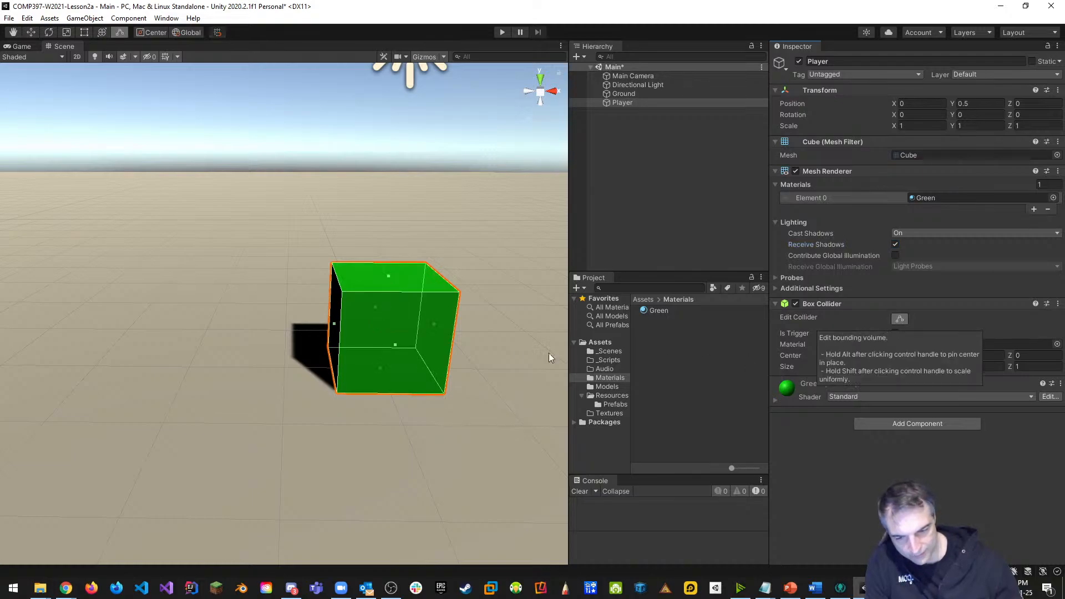
{"action": "left_click_drag", "start_coordinate": [388, 276], "coordinate": [395, 210]}
{"action": "left_click_drag", "start_coordinate": [335, 295], "coordinate": [283, 296]}
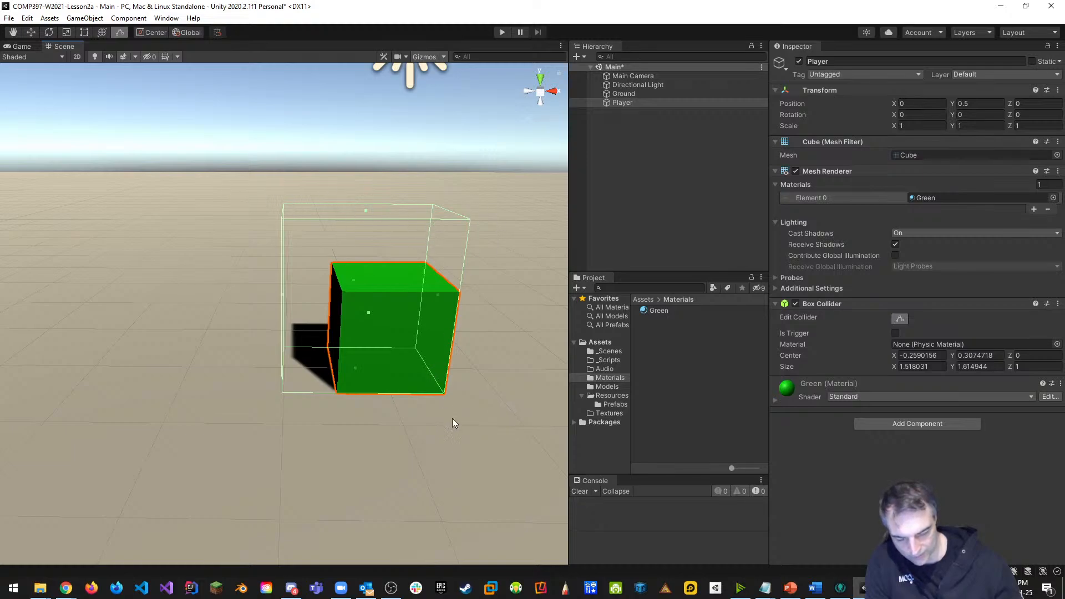
{"action": "key", "text": "ctrl+z"}
{"action": "key", "text": "ctrl+z"}
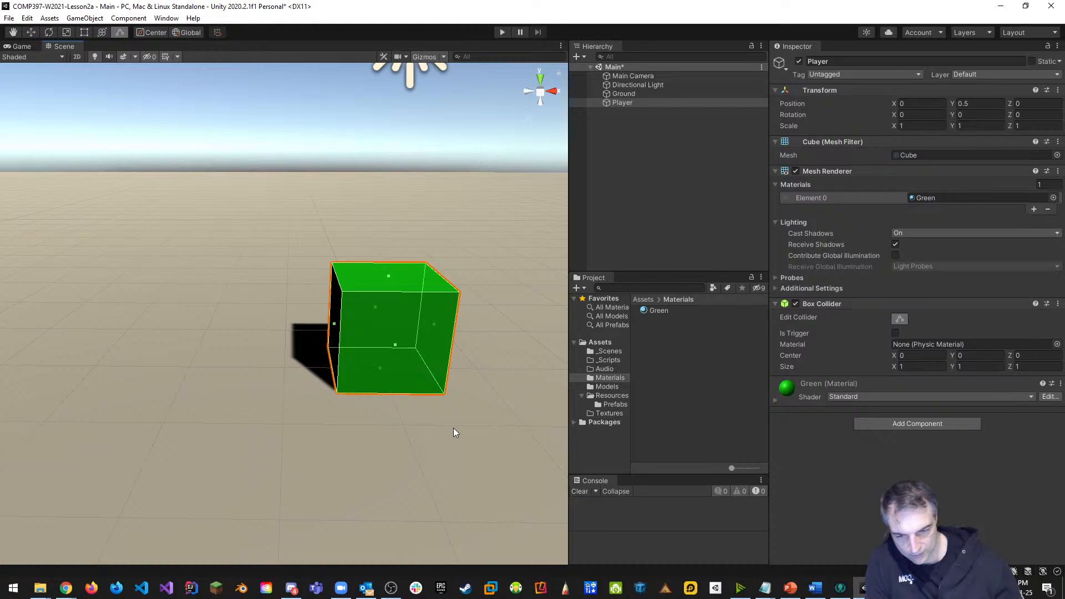
{"action": "left_click", "coordinate": [398, 438]}
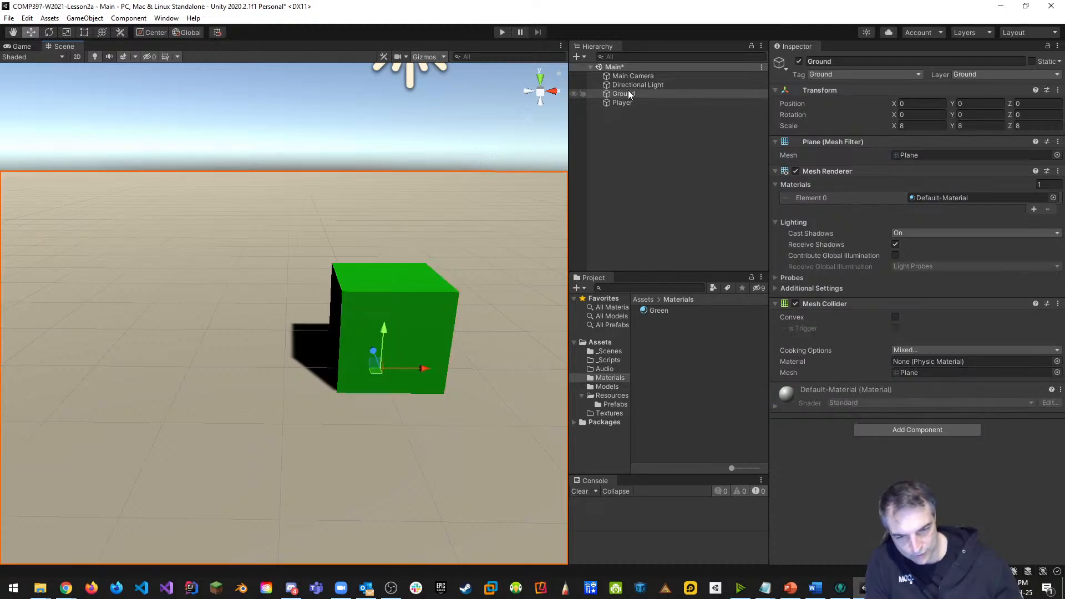
Reselect the Player and open the project's _Scripts folder.
{"action": "left_click", "coordinate": [618, 102]}
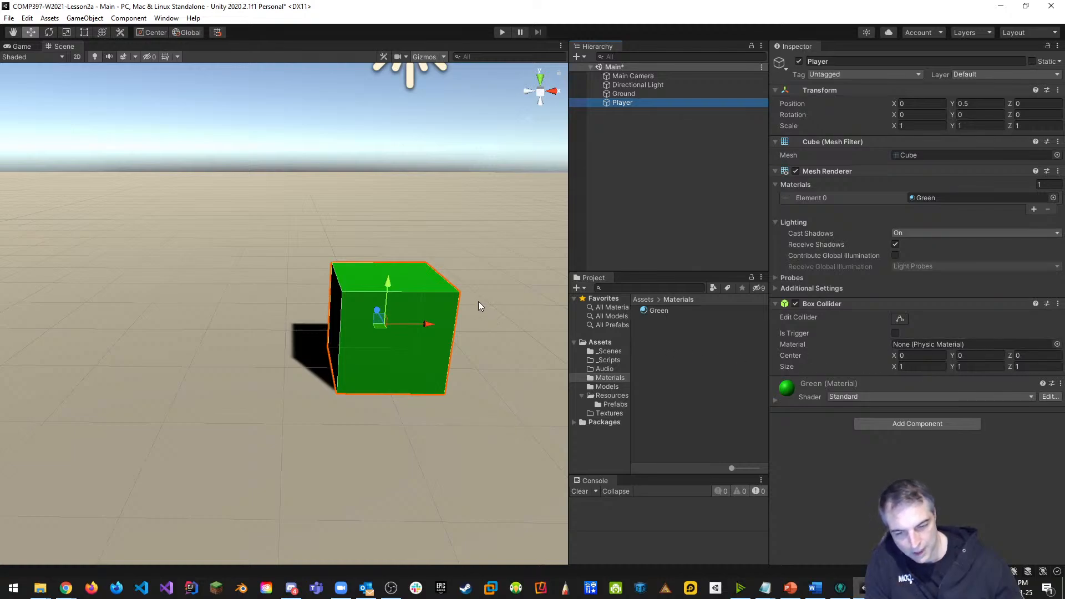
{"action": "scroll", "coordinate": [479, 301], "scroll_direction": "down", "scroll_amount": 5}
{"action": "middle_click_drag", "start_coordinate": [422, 299], "coordinate": [387, 307]}
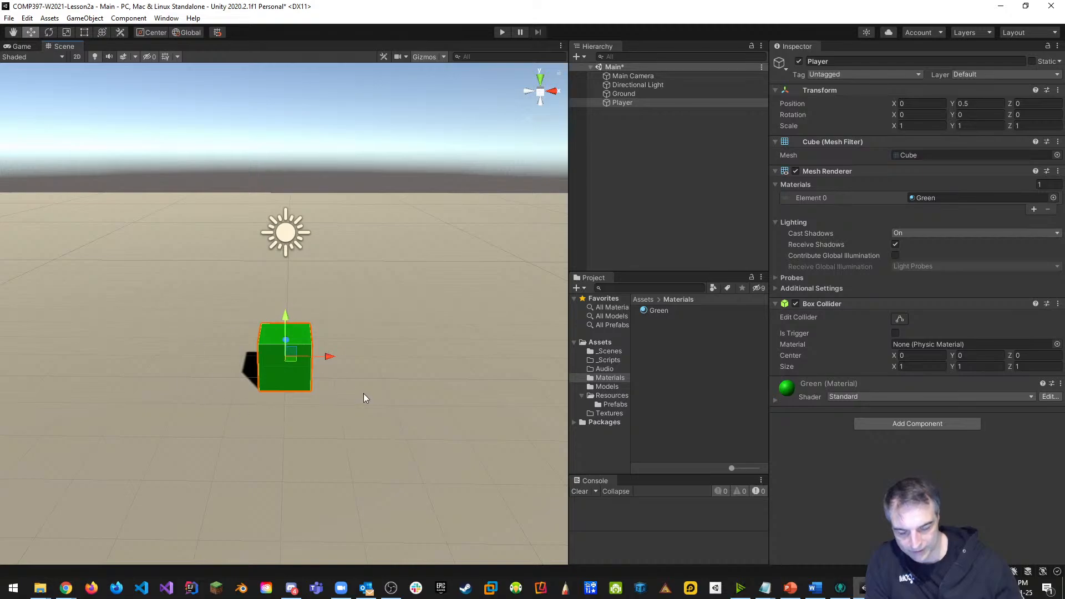
{"action": "scroll", "coordinate": [366, 393], "scroll_direction": "up", "scroll_amount": 2}
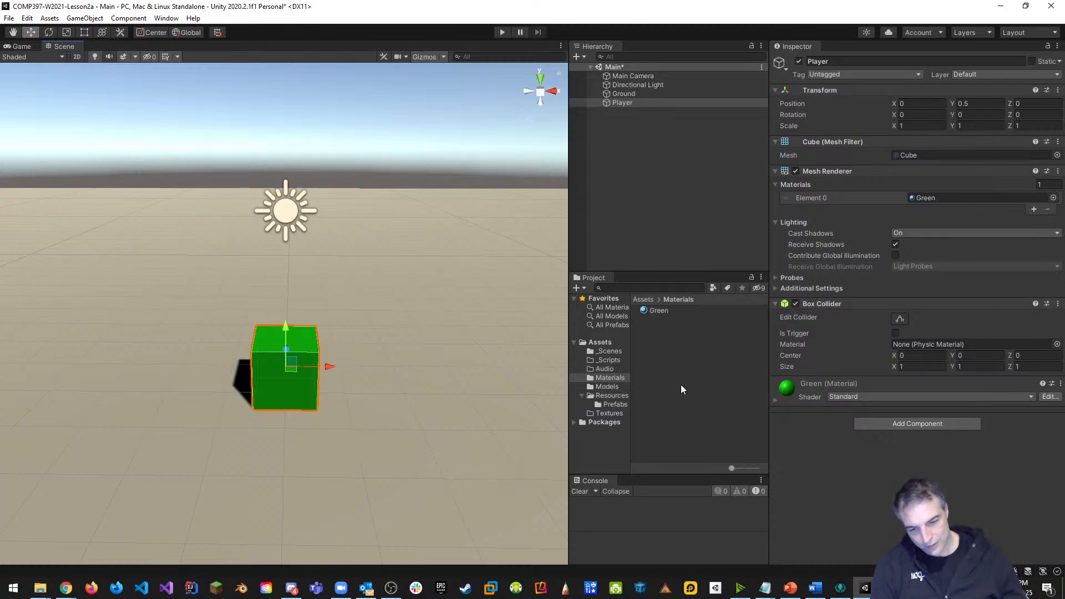
{"action": "left_click", "coordinate": [607, 361]}
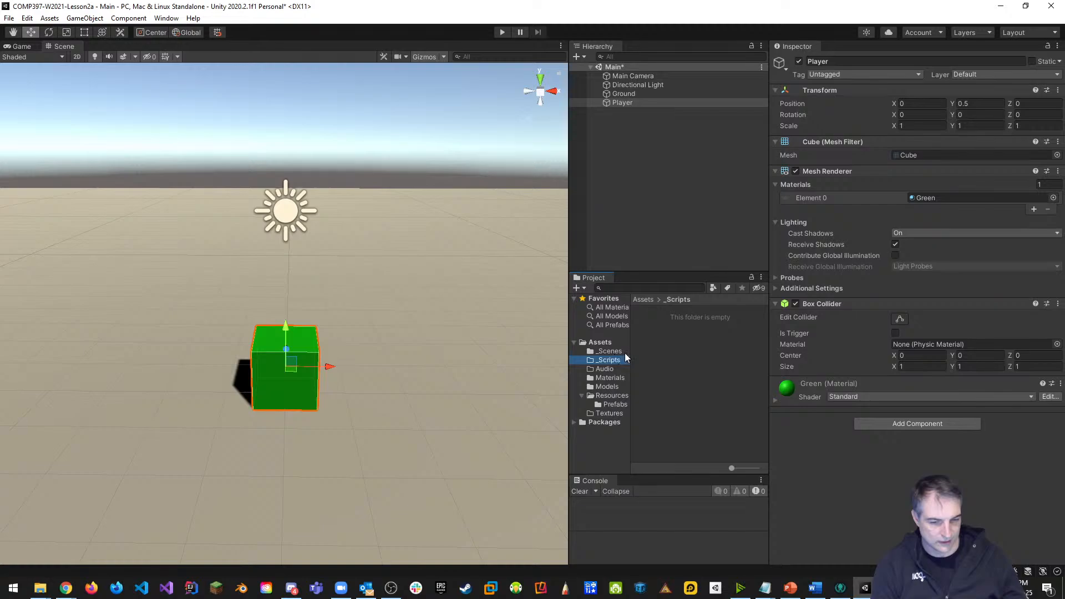
{"action": "right_click", "coordinate": [672, 339]}
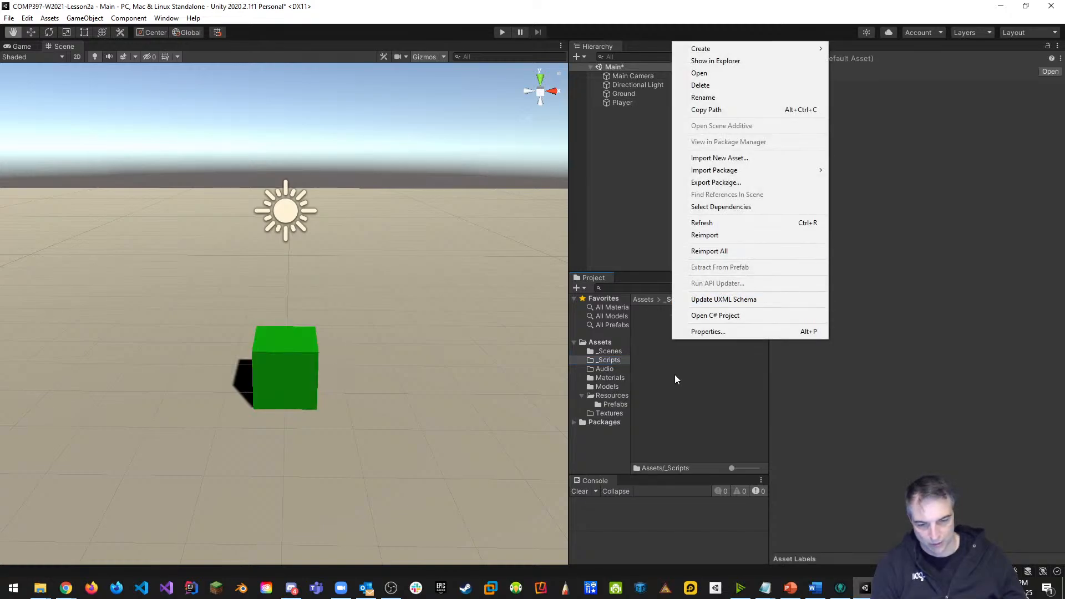
{"action": "left_click", "coordinate": [675, 379]}
{"action": "right_click", "coordinate": [681, 332]}
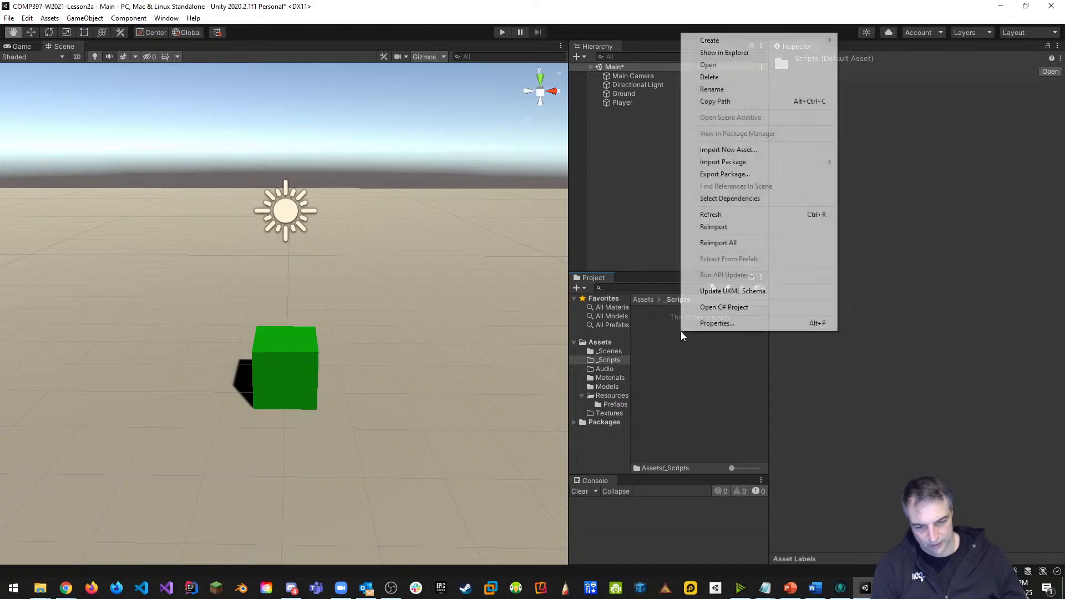
{"action": "mouse_move", "coordinate": [731, 41]}
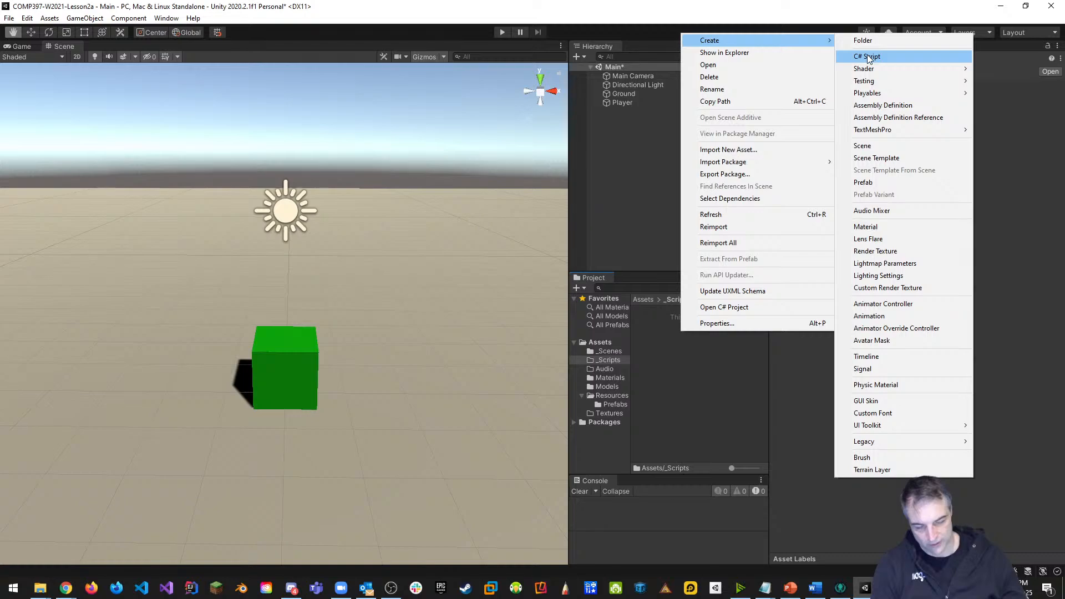
{"action": "left_click", "coordinate": [677, 398]}
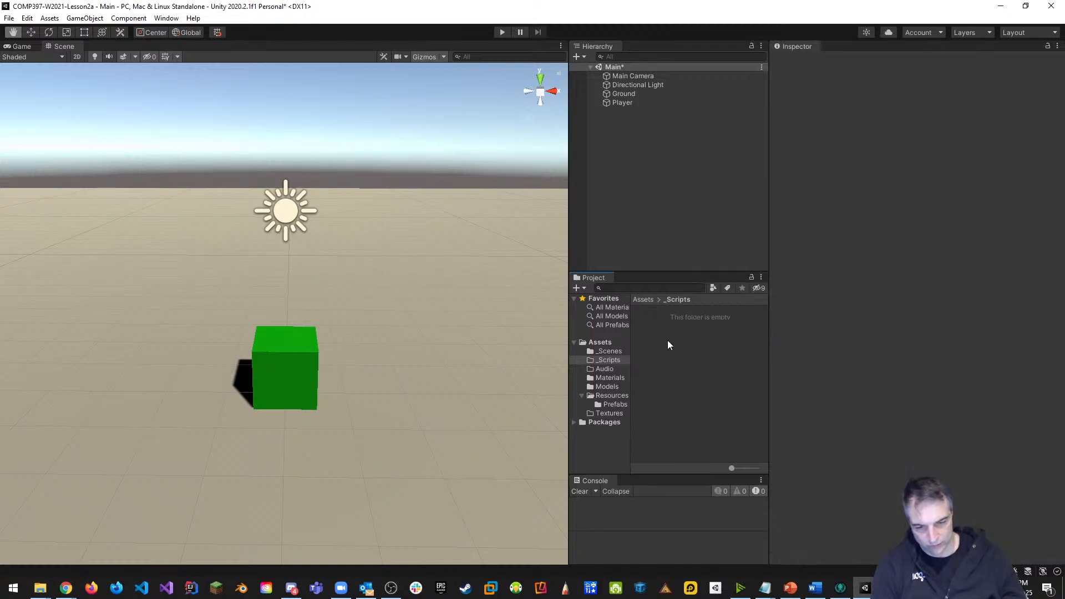
{"action": "key", "text": "w"}
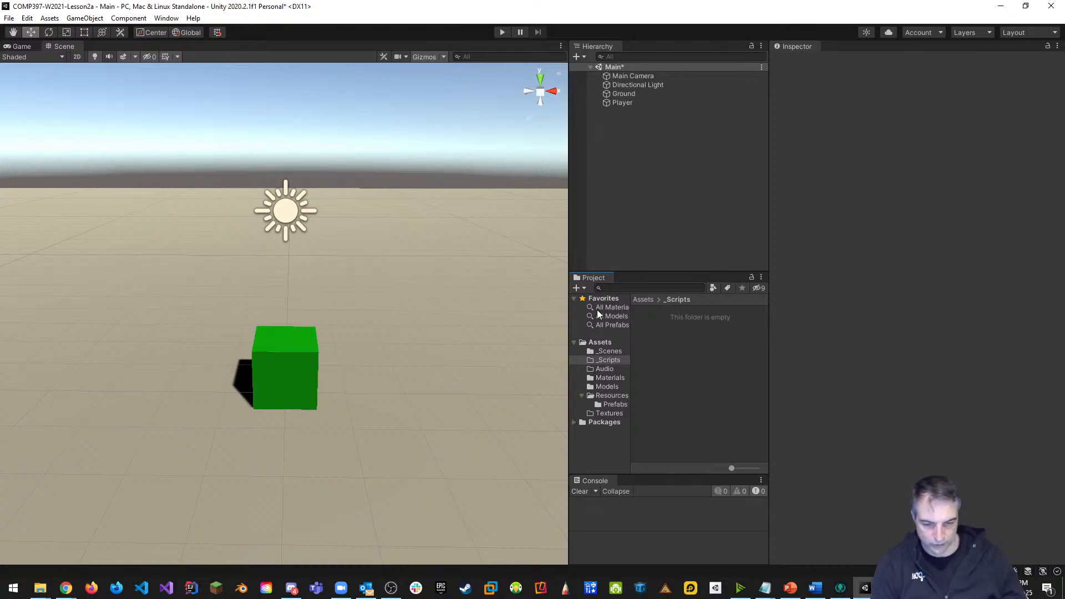
Create a C# script named PlayerBehaviour in the _Scripts folder.
{"action": "left_click", "coordinate": [578, 289]}
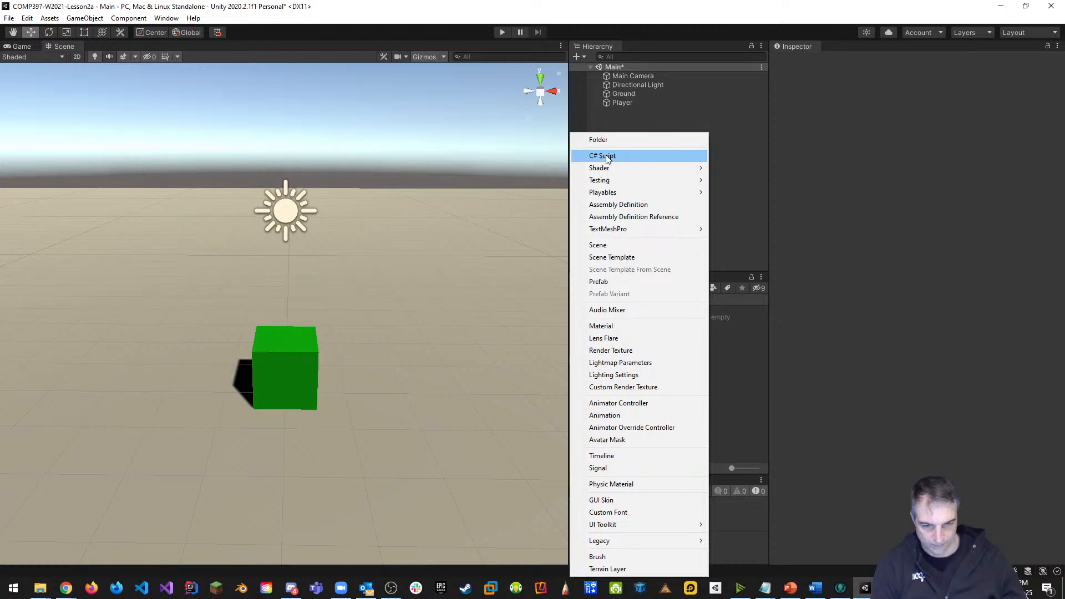
{"action": "left_click", "coordinate": [737, 366]}
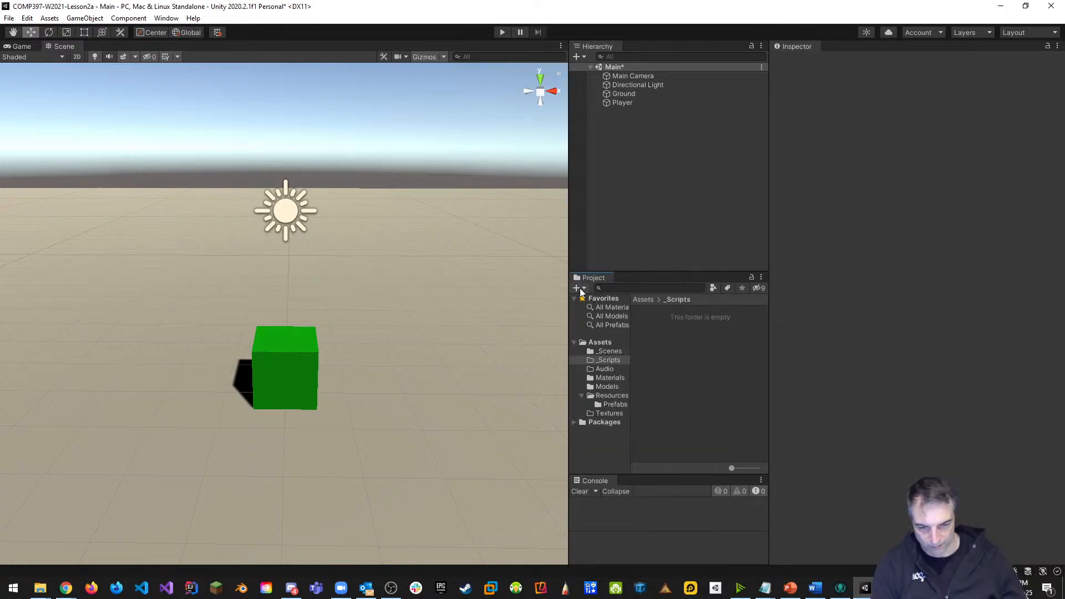
{"action": "right_click", "coordinate": [656, 338]}
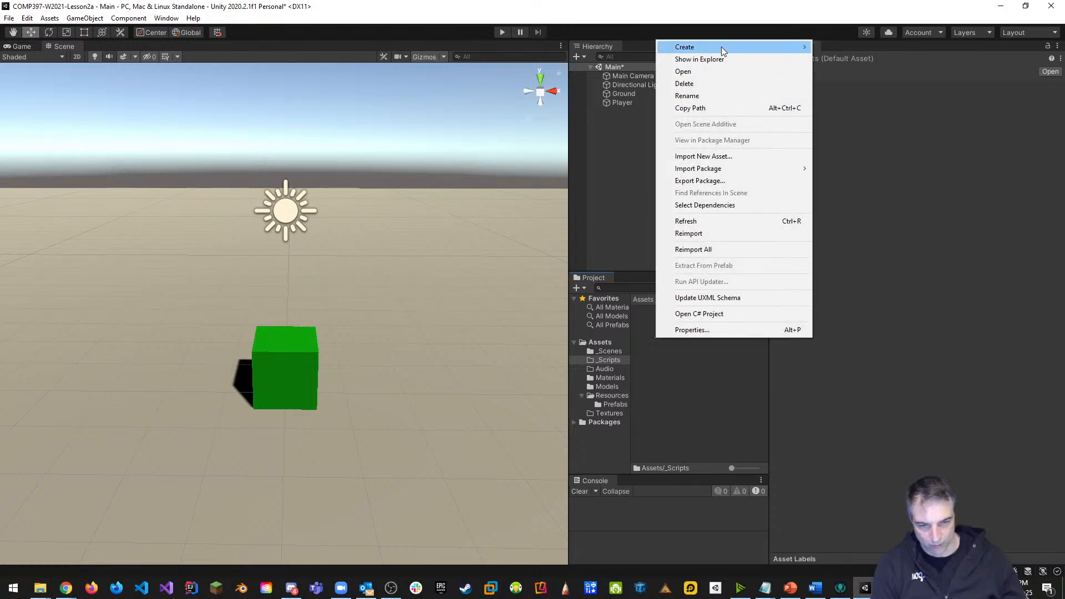
{"action": "mouse_move", "coordinate": [754, 50]}
{"action": "left_click", "coordinate": [846, 63]}
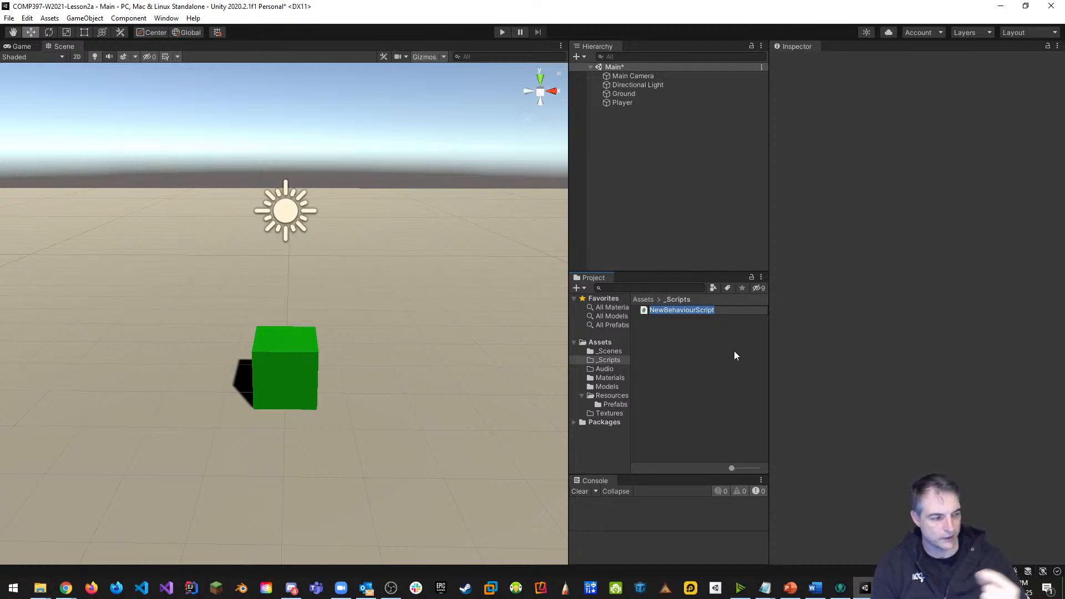
{"action": "type", "text": "Pl"}
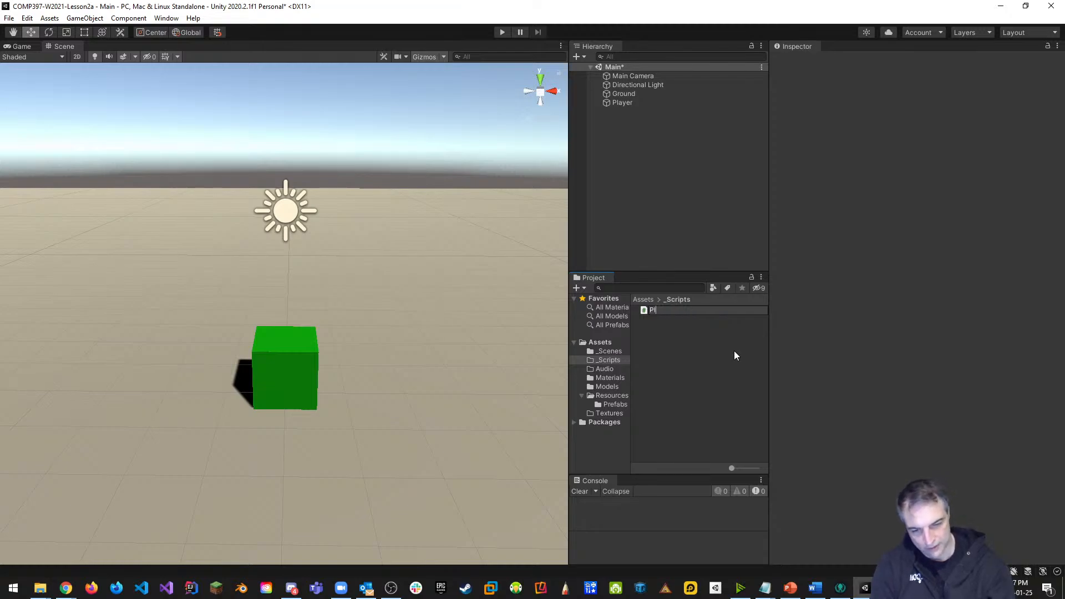
{"action": "type", "text": "ayerBehaviour"}
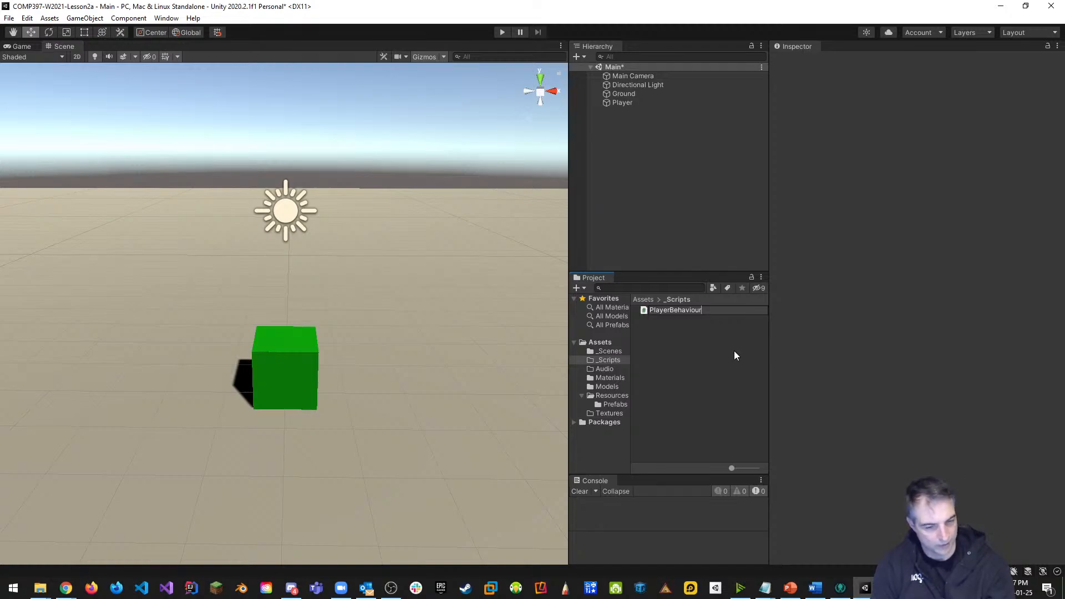
{"action": "key", "text": "Return"}
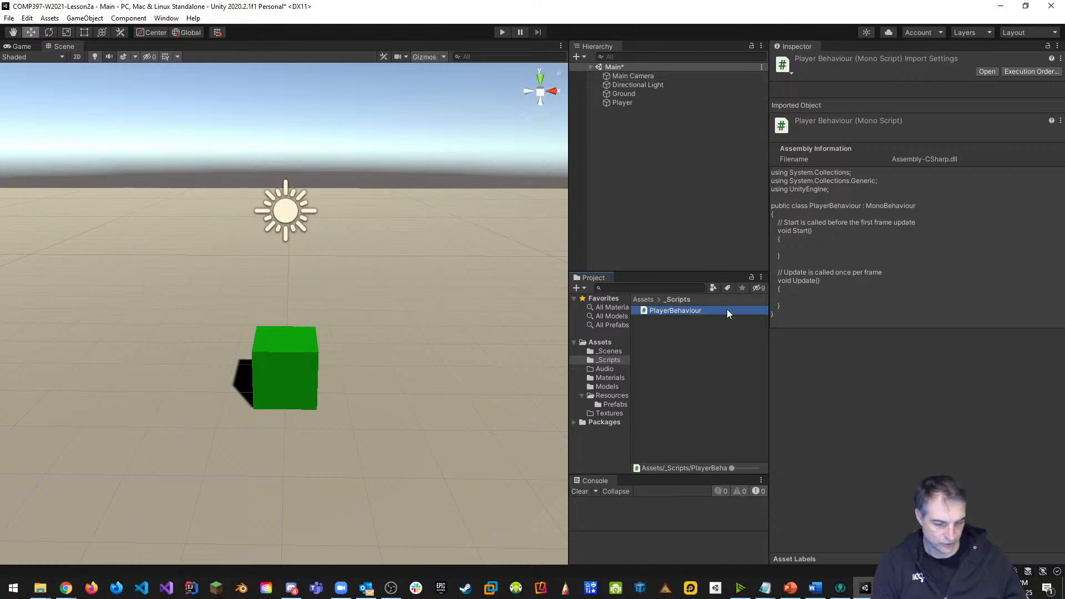
Create a second C# script named CameraController in the _Scripts folder.
{"action": "right_click", "coordinate": [664, 357]}
{"action": "mouse_move", "coordinate": [711, 64]}
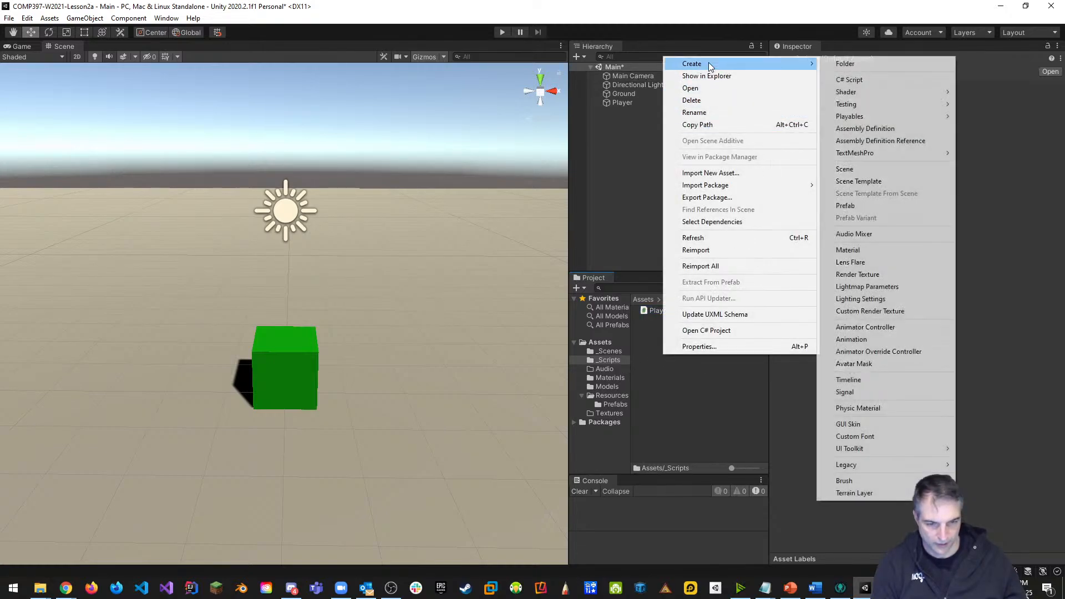
{"action": "left_click", "coordinate": [859, 81]}
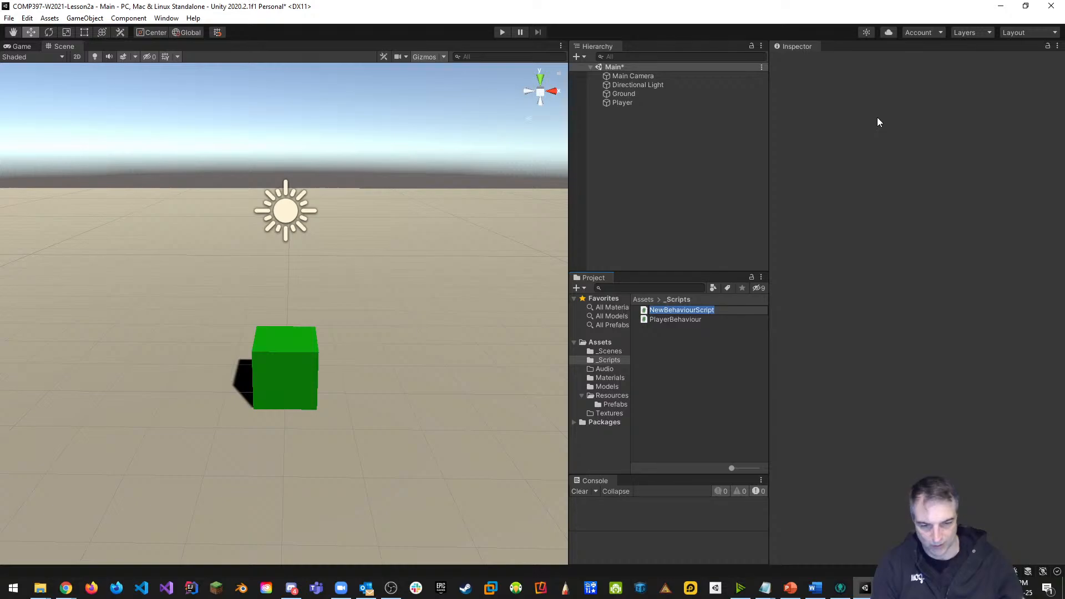
{"action": "type", "text": "CameraCon"}
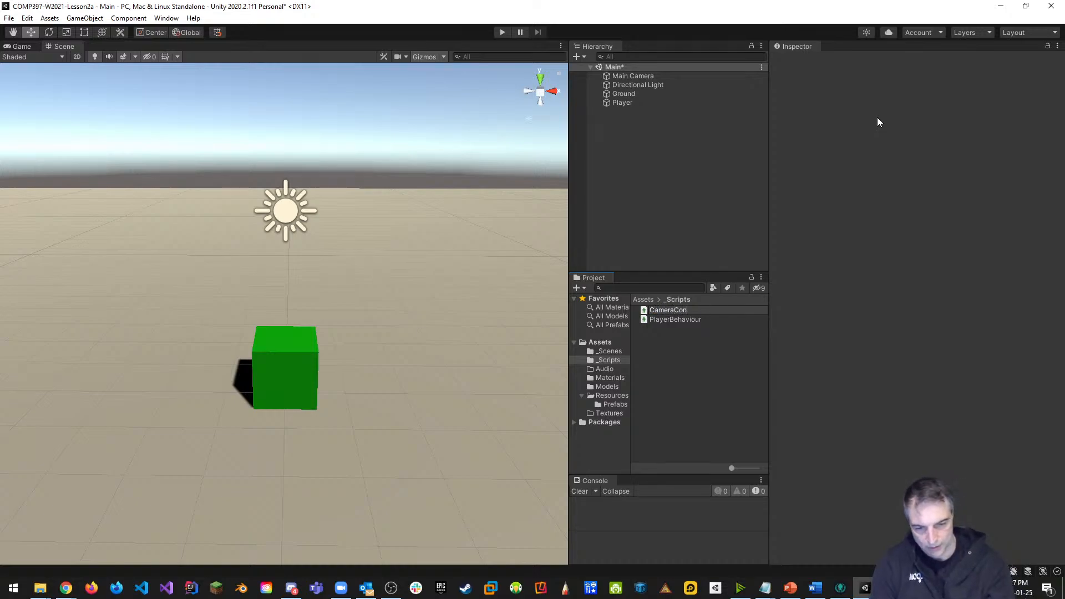
{"action": "type", "text": "troller"}
{"action": "key", "text": "Return"}
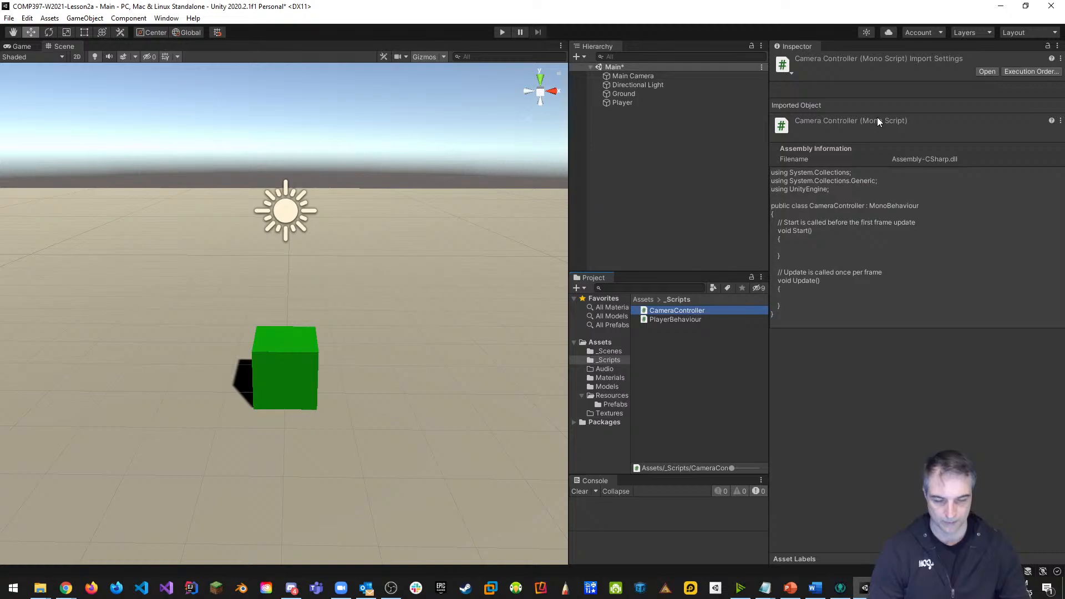
{"action": "left_click", "coordinate": [628, 102]}
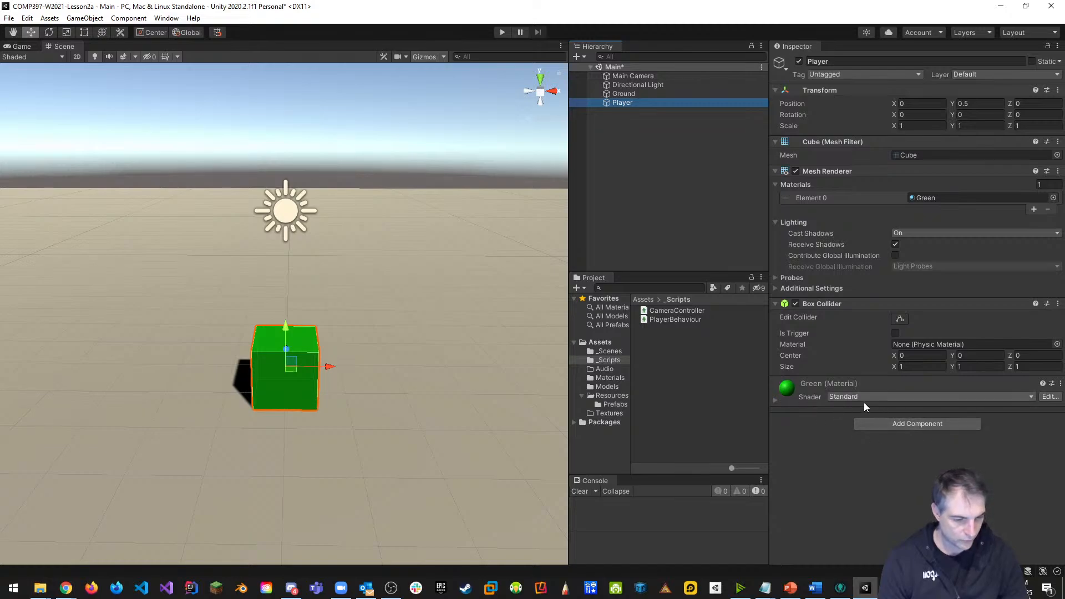
{"action": "left_click", "coordinate": [914, 425]}
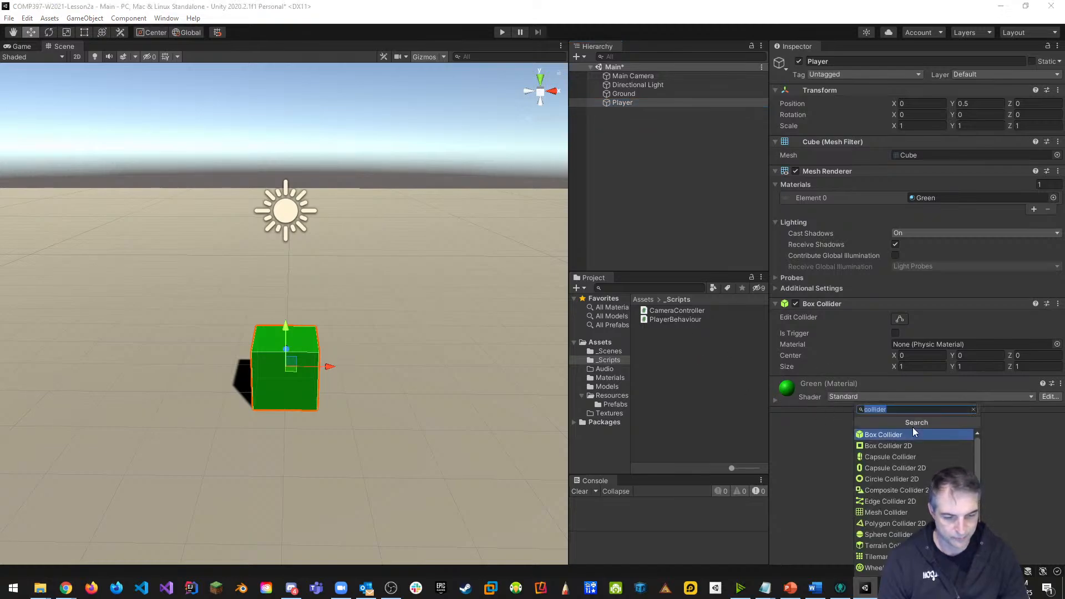
{"action": "type", "text": "S"}
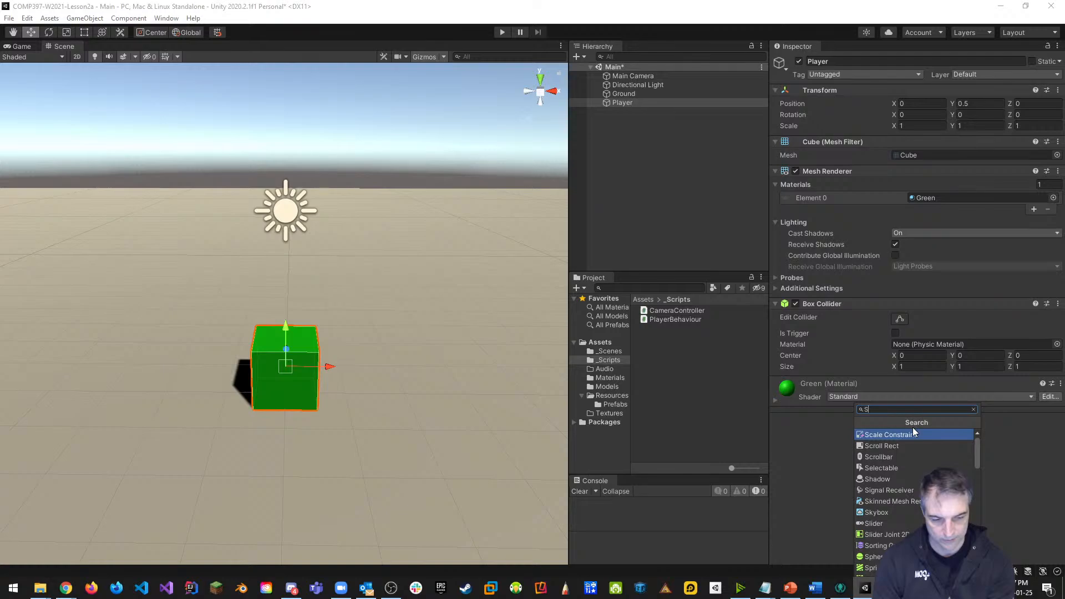
{"action": "type", "text": "cr"}
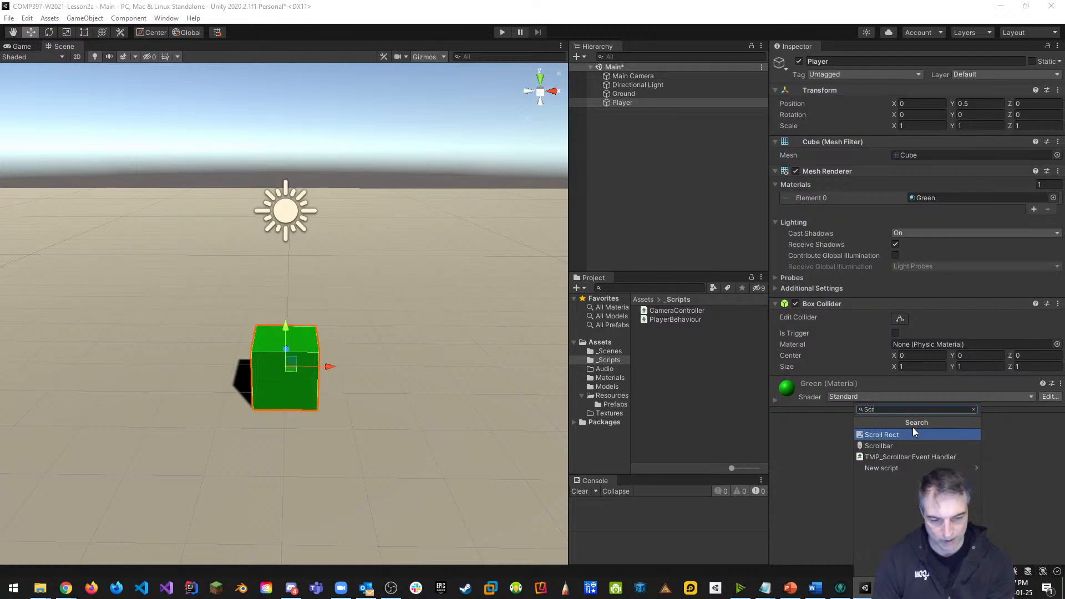
{"action": "left_click", "coordinate": [884, 468]}
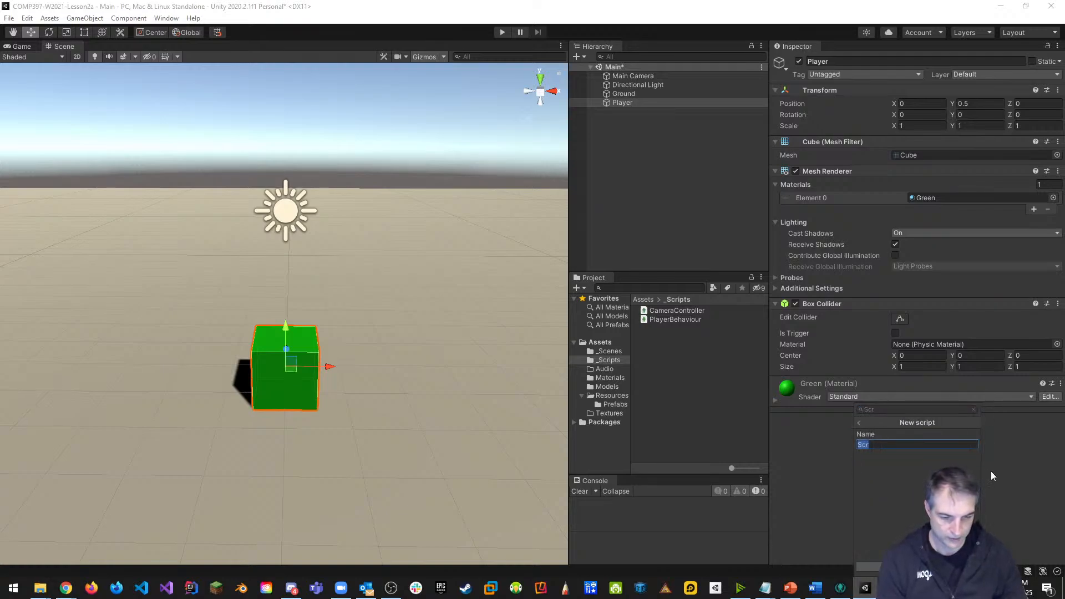
{"action": "left_click", "coordinate": [860, 423]}
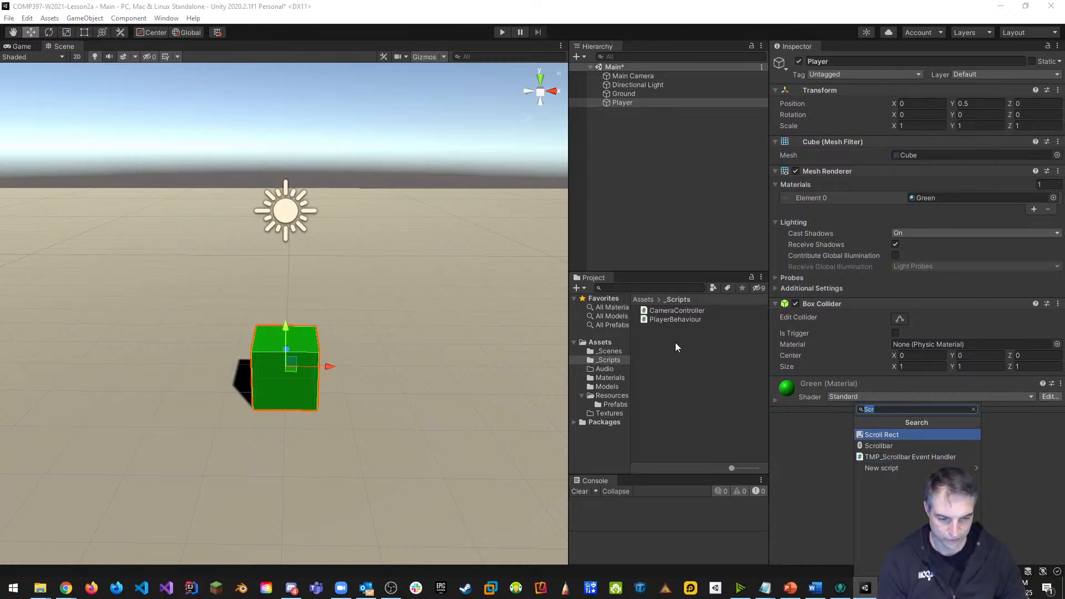
{"action": "type", "text": "Player"}
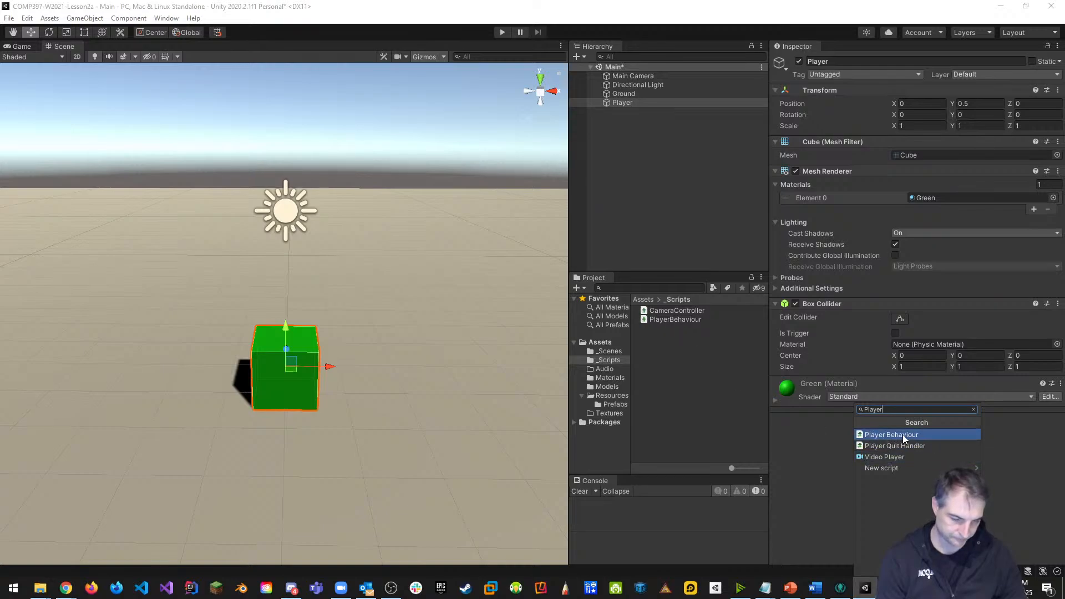
{"action": "left_click", "coordinate": [698, 354]}
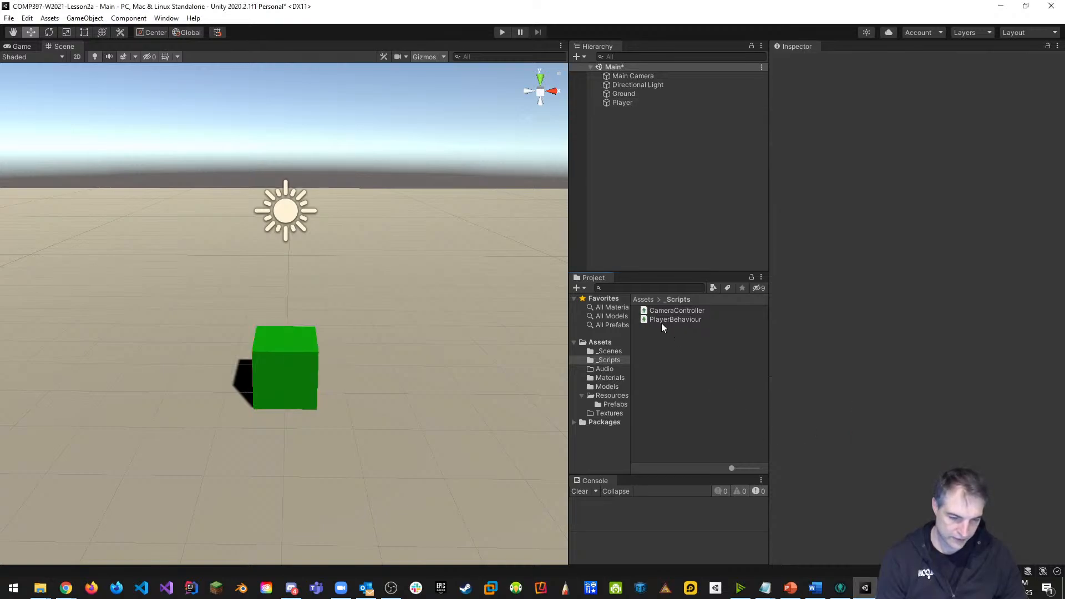
Select the Player and collapse its Box Collider component and Green material details to make room for the script.
{"action": "left_click", "coordinate": [630, 103]}
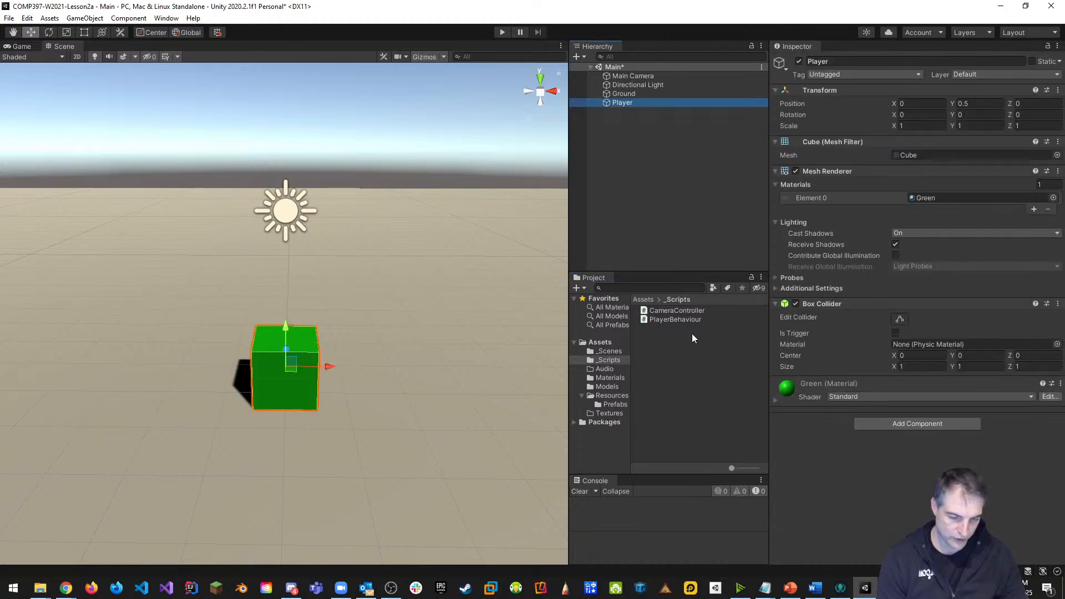
{"action": "left_click_drag", "start_coordinate": [679, 320], "coordinate": [987, 460]}
{"action": "scroll", "coordinate": [986, 460], "scroll_direction": "down", "scroll_amount": 5}
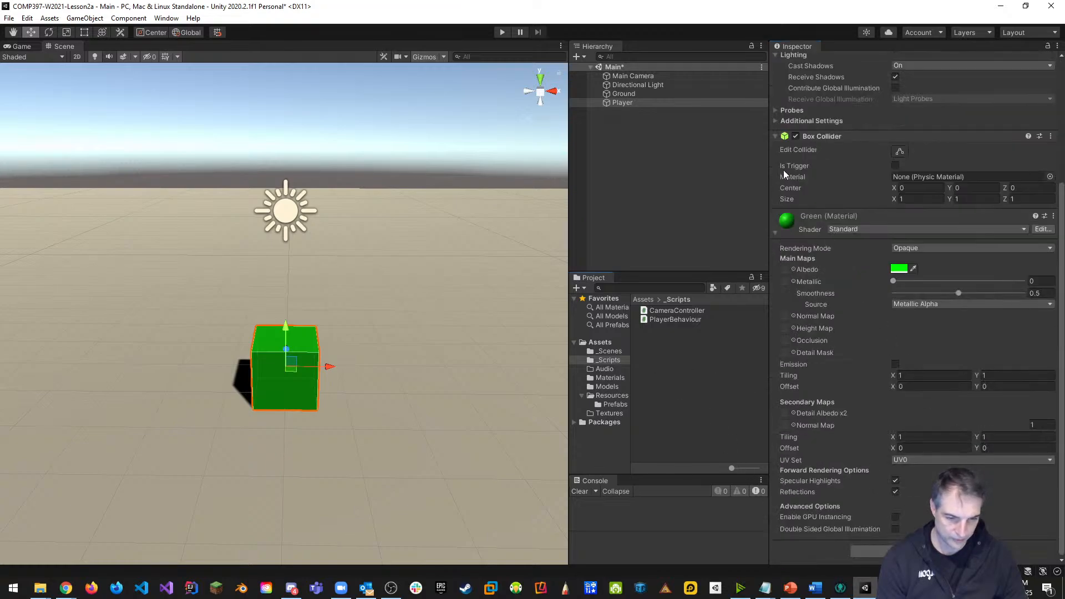
{"action": "left_click", "coordinate": [777, 137]}
{"action": "left_click", "coordinate": [777, 232]}
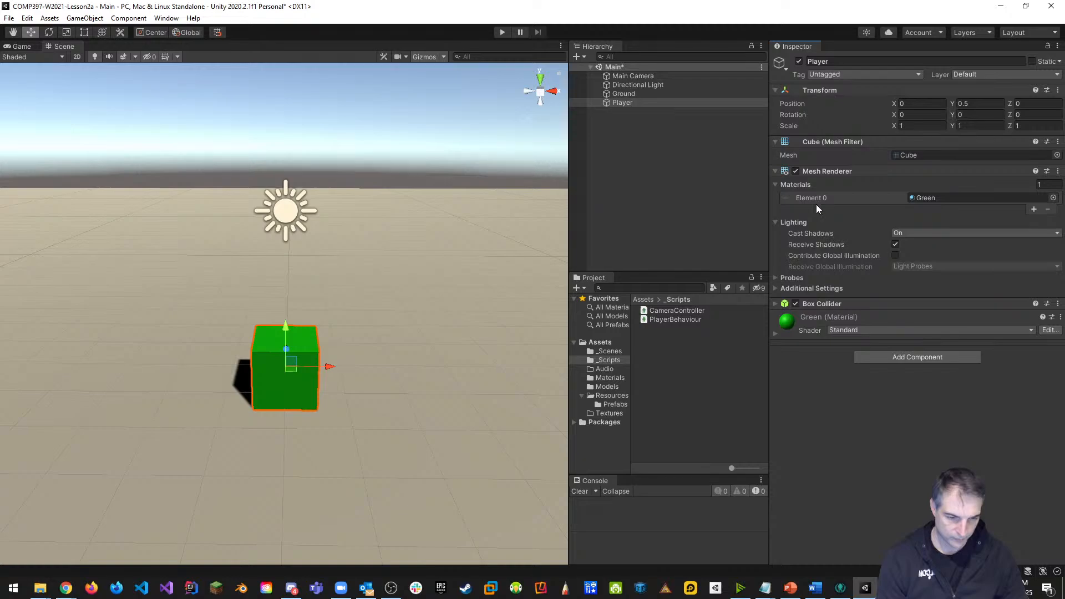
{"action": "mouse_move", "coordinate": [675, 319]}
{"action": "left_mouse_down"}
{"action": "mouse_move", "coordinate": [871, 361]}
{"action": "mouse_move", "coordinate": [685, 326]}
{"action": "mouse_move", "coordinate": [678, 335]}
{"action": "left_mouse_up"}
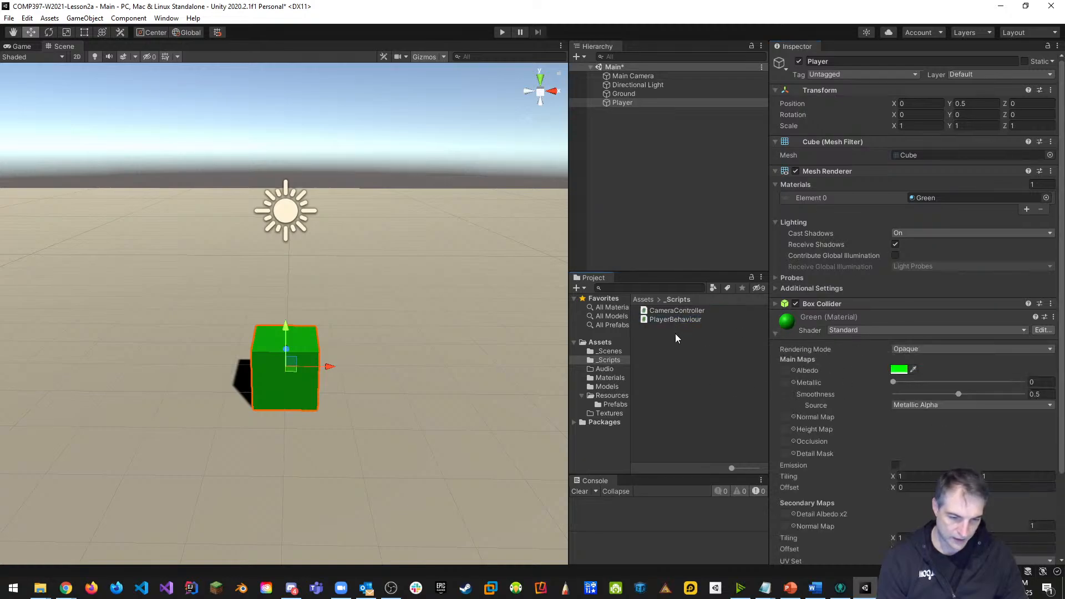
{"action": "left_click", "coordinate": [777, 334]}
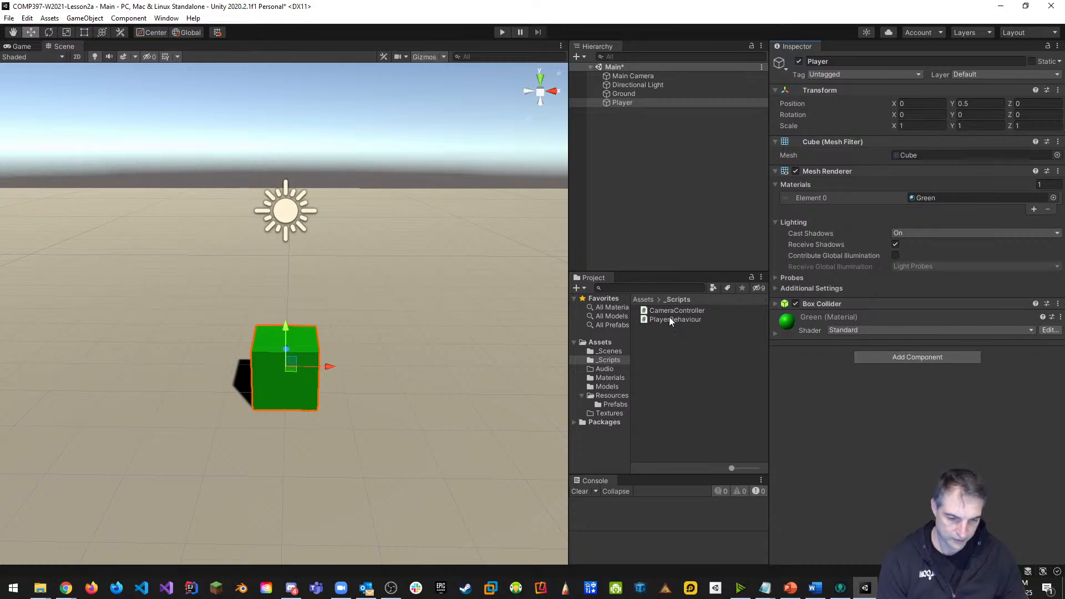
{"action": "left_click_drag", "start_coordinate": [670, 320], "coordinate": [670, 376]}
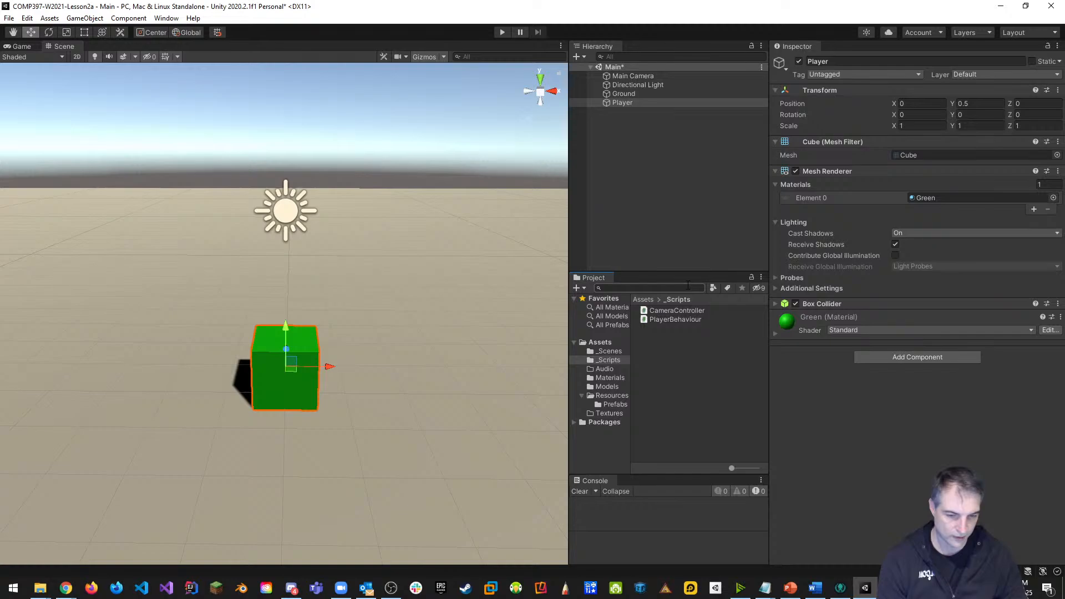
{"action": "left_click_drag", "start_coordinate": [678, 318], "coordinate": [347, 383]}
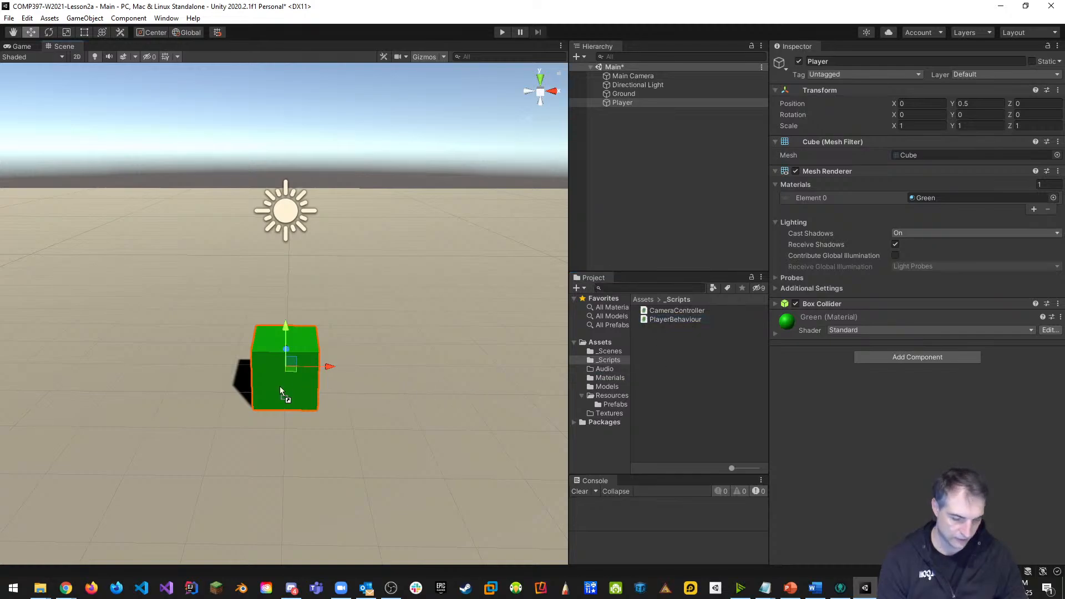
{"action": "left_click_drag", "start_coordinate": [281, 371], "coordinate": [617, 102]}
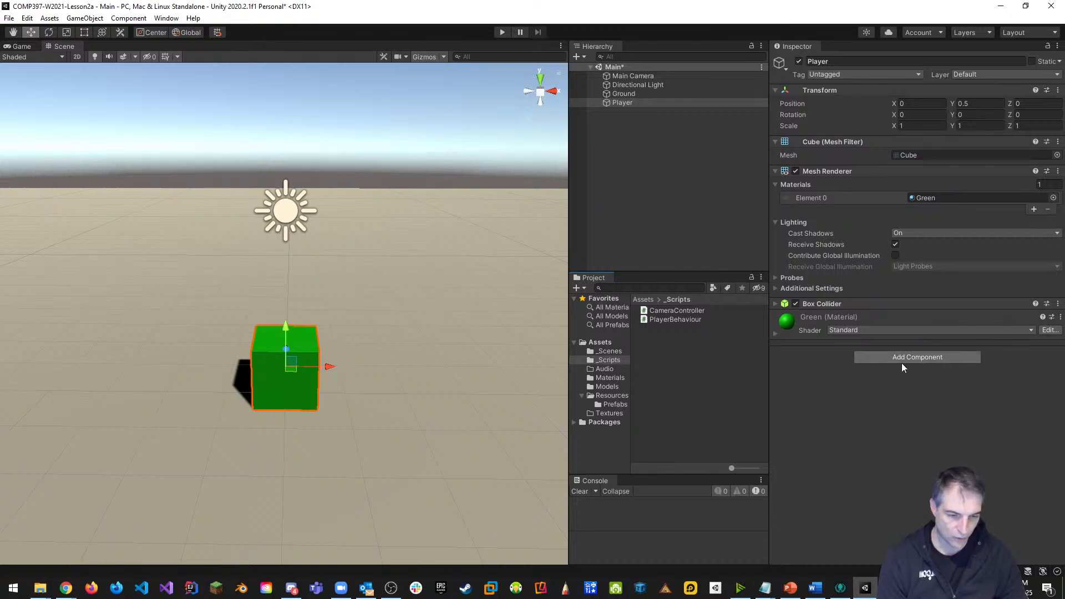
{"action": "left_click", "coordinate": [921, 358]}
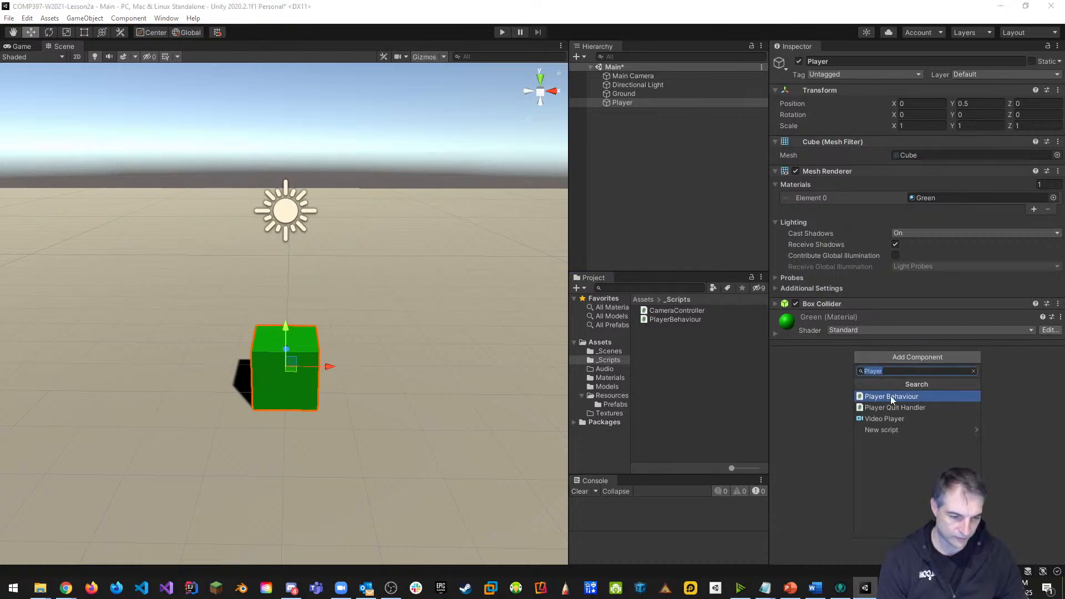
{"action": "left_click", "coordinate": [728, 368]}
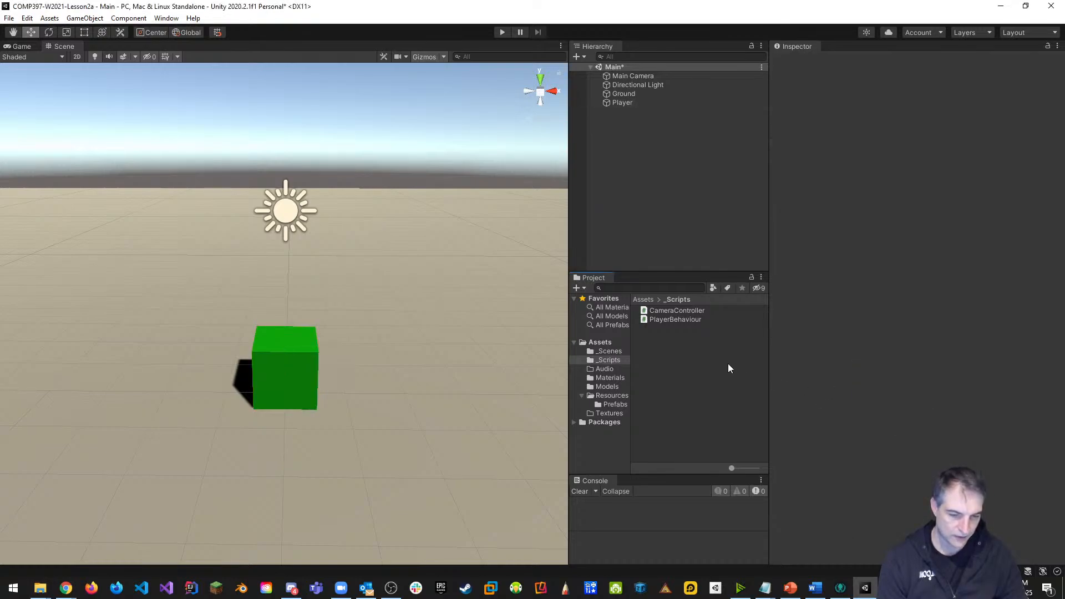
Reselect the Player and attach the PlayerBehaviour script to it as a component.
{"action": "left_click", "coordinate": [620, 101]}
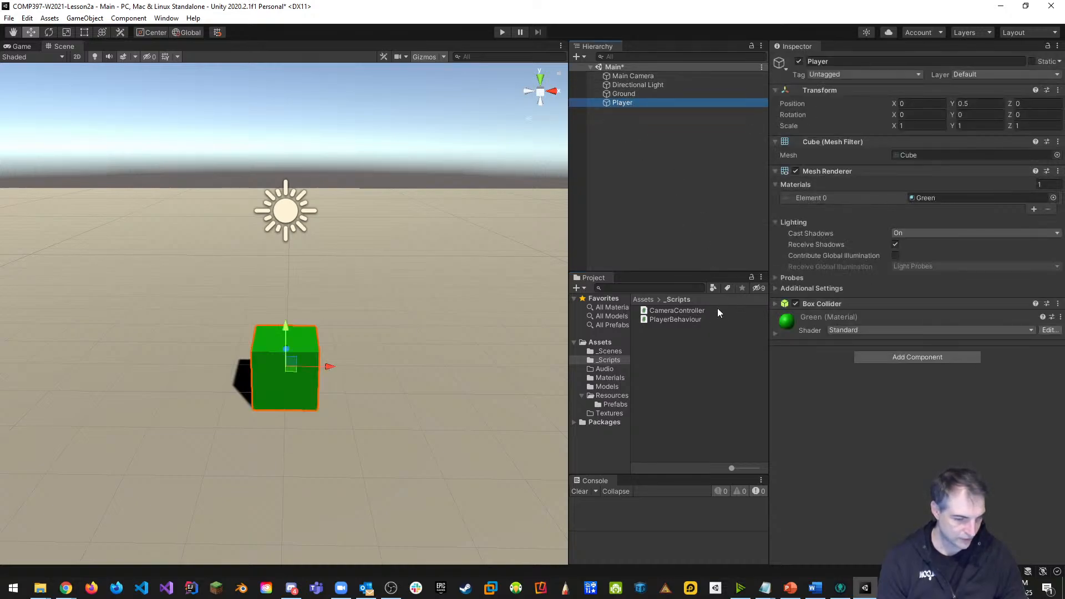
{"action": "left_click_drag", "start_coordinate": [684, 318], "coordinate": [901, 361]}
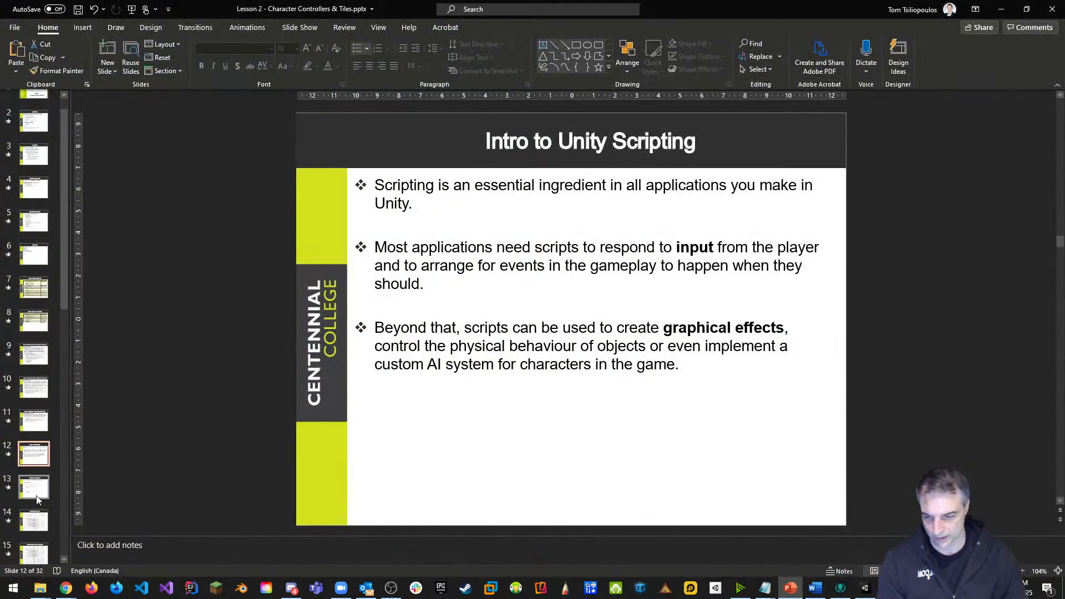
Switch to the PowerPoint lesson deck, show the "Anatomy of a Script file" slide and highlight the colon and MonoBehaviour in the class declaration.
{"action": "left_click", "coordinate": [35, 488]}
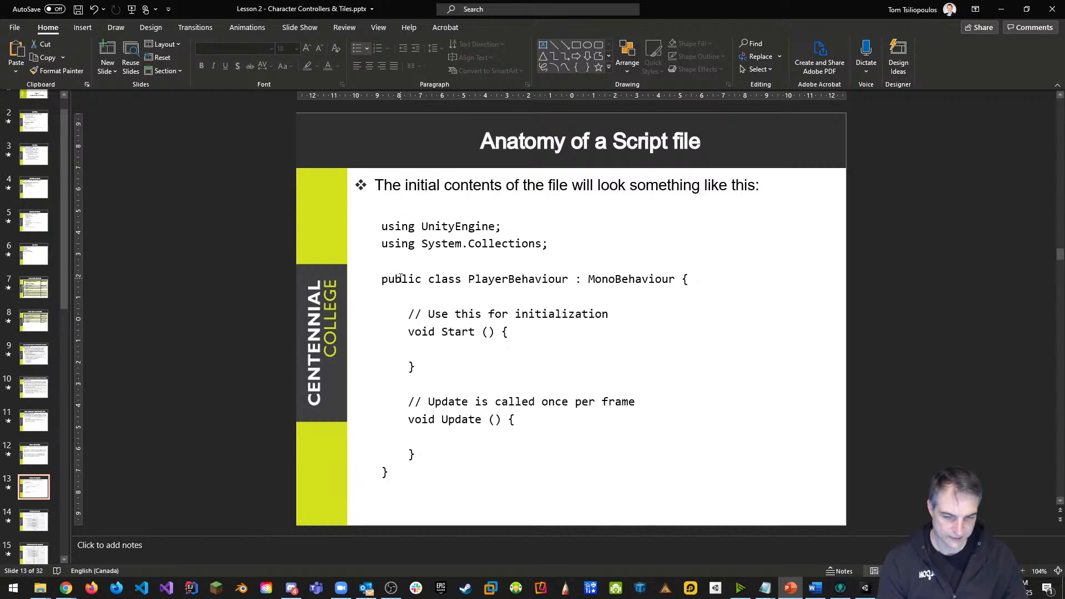
{"action": "mouse_move", "coordinate": [576, 279]}
{"action": "left_mouse_down"}
{"action": "mouse_move", "coordinate": [465, 278]}
{"action": "mouse_move", "coordinate": [579, 279]}
{"action": "left_mouse_up"}
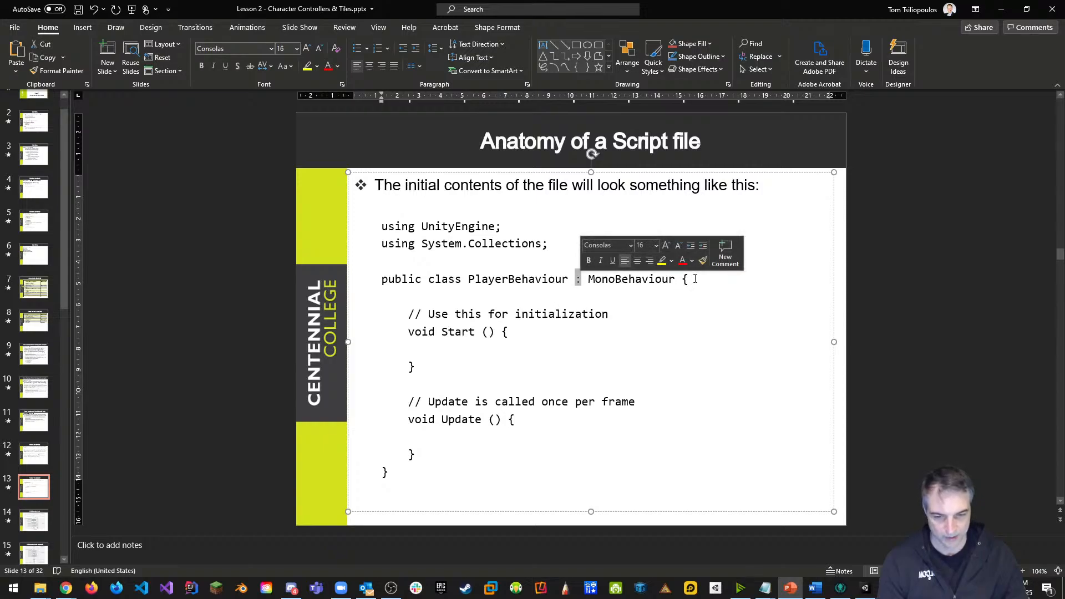
{"action": "left_click_drag", "start_coordinate": [675, 279], "coordinate": [588, 279]}
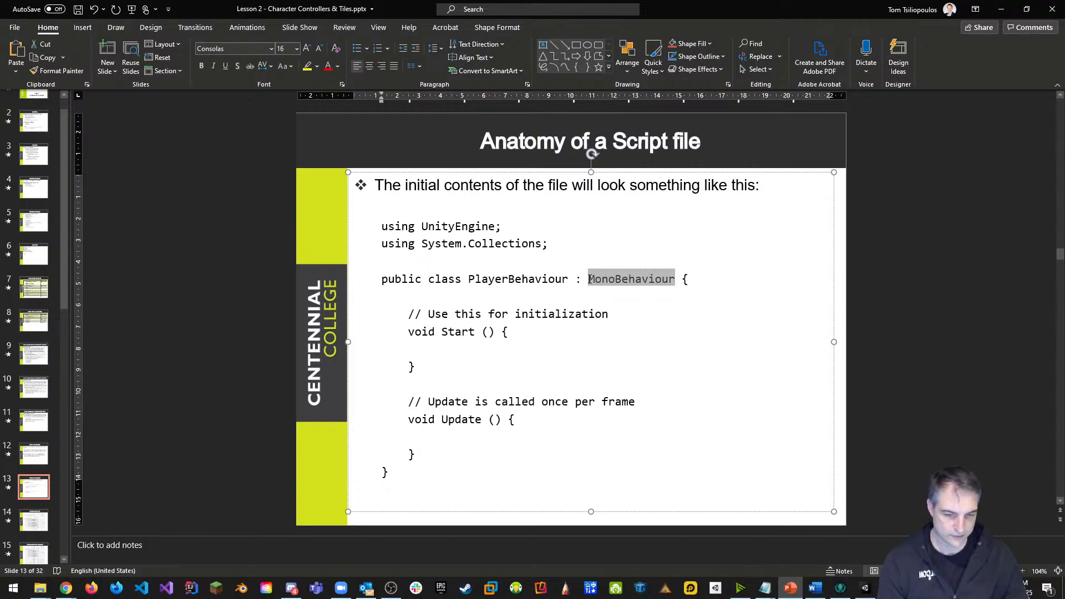